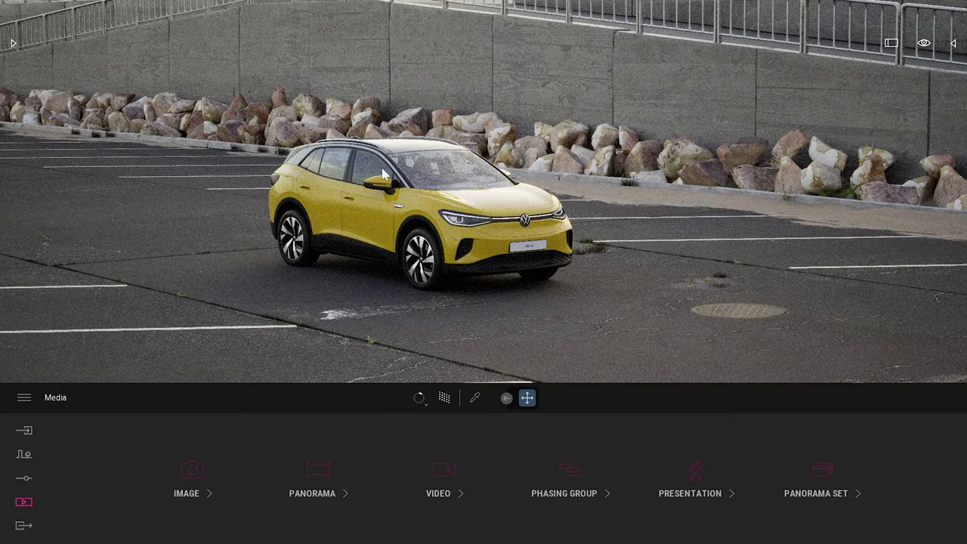
{"action": "middle_click_drag", "start_coordinate": [321, 164], "coordinate": [540, 164], "text": "shift"}
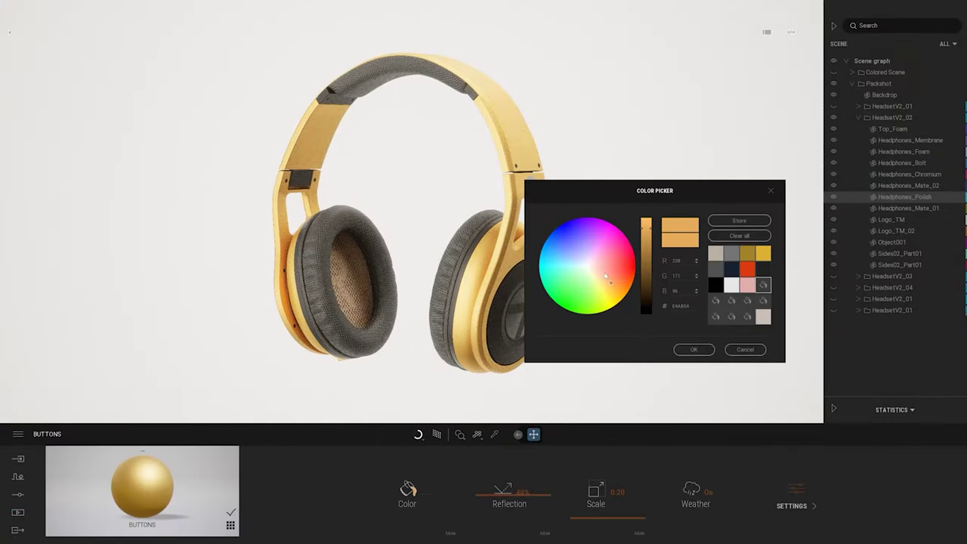
Try red, green, dark blue and black as the colour of the headphones' BUTTONS material.
{"action": "left_click_drag", "start_coordinate": [606, 278], "coordinate": [614, 272]}
{"action": "left_click", "coordinate": [624, 272]}
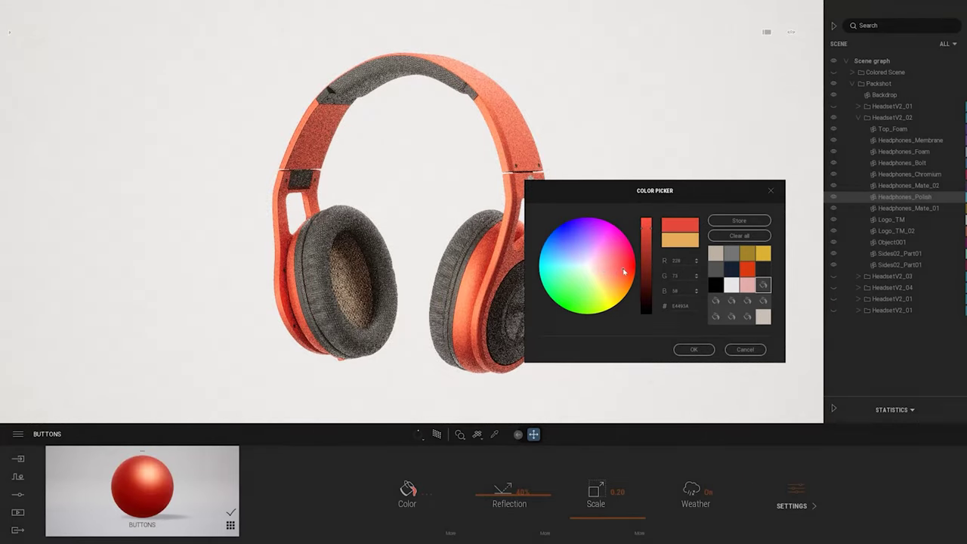
{"action": "left_click", "coordinate": [560, 284]}
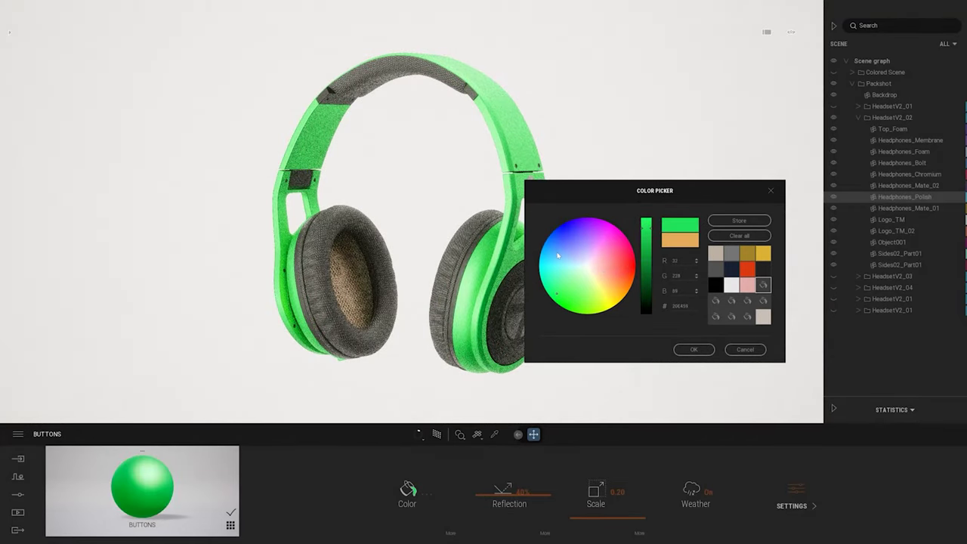
{"action": "left_click", "coordinate": [557, 255]}
{"action": "mouse_move", "coordinate": [644, 291]}
{"action": "left_mouse_down"}
{"action": "mouse_move", "coordinate": [650, 307]}
{"action": "mouse_move", "coordinate": [647, 297]}
{"action": "left_mouse_up"}
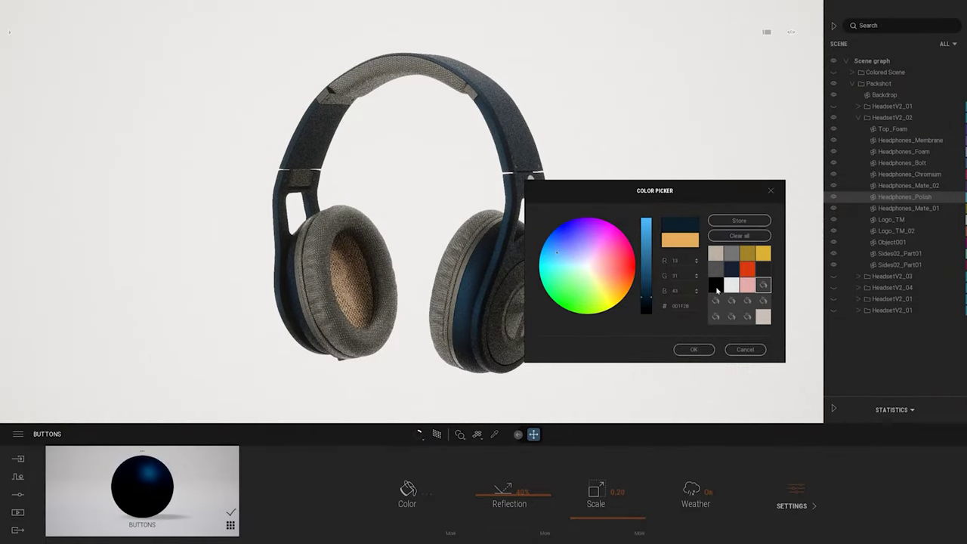
{"action": "left_click", "coordinate": [715, 284]}
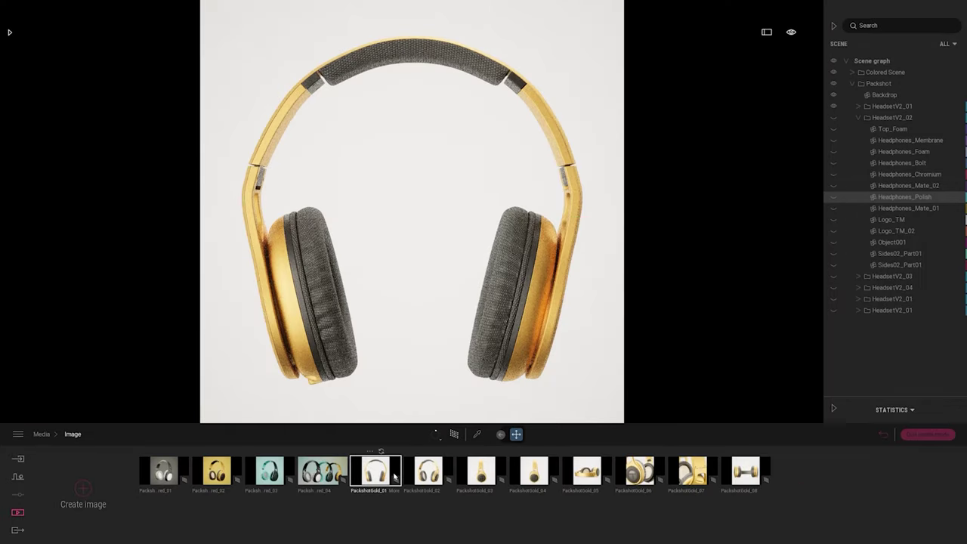
View the headphone images PackshotGold_02, _03 and _05, and show the scene states Variant02 and Variant 01.
{"action": "left_click", "coordinate": [424, 478]}
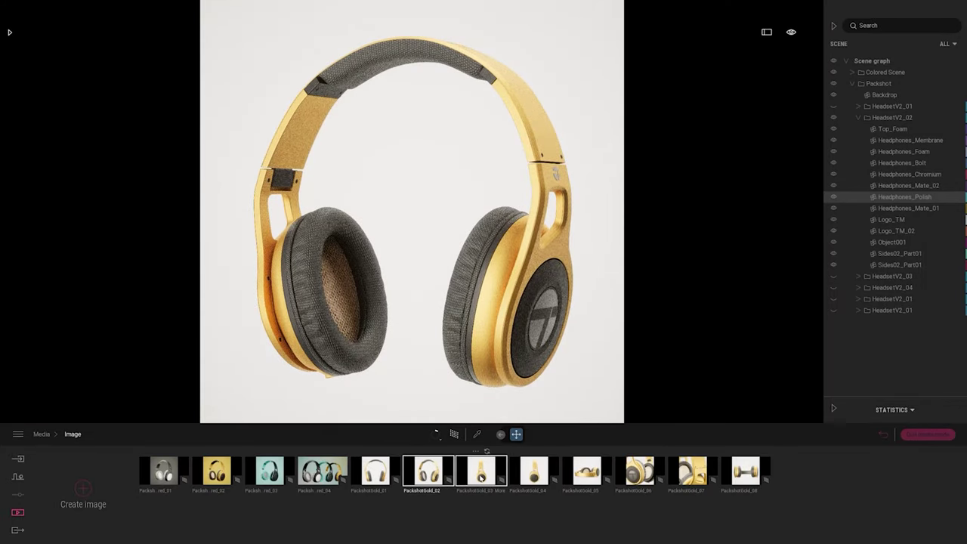
{"action": "left_click", "coordinate": [480, 472]}
{"action": "left_click", "coordinate": [586, 472]}
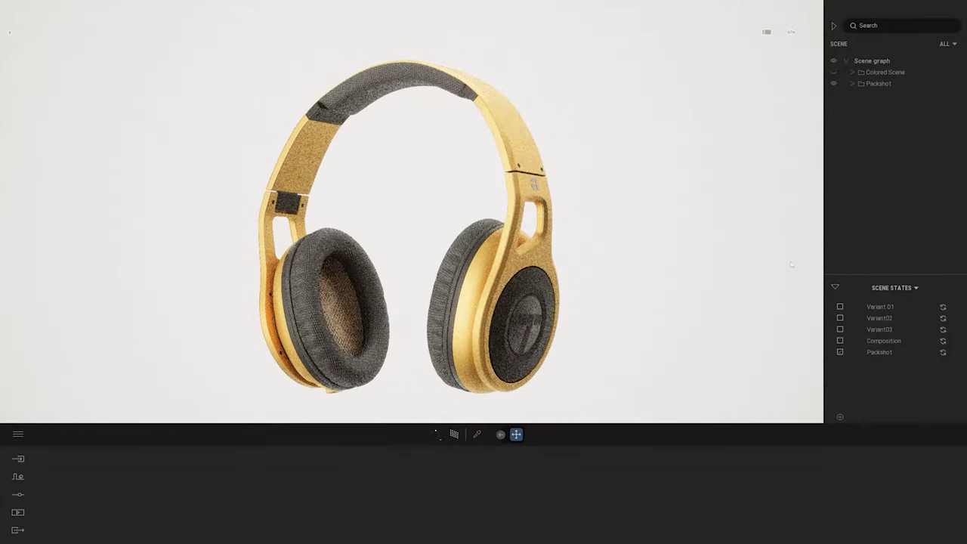
{"action": "left_click", "coordinate": [876, 318]}
{"action": "left_click", "coordinate": [878, 307]}
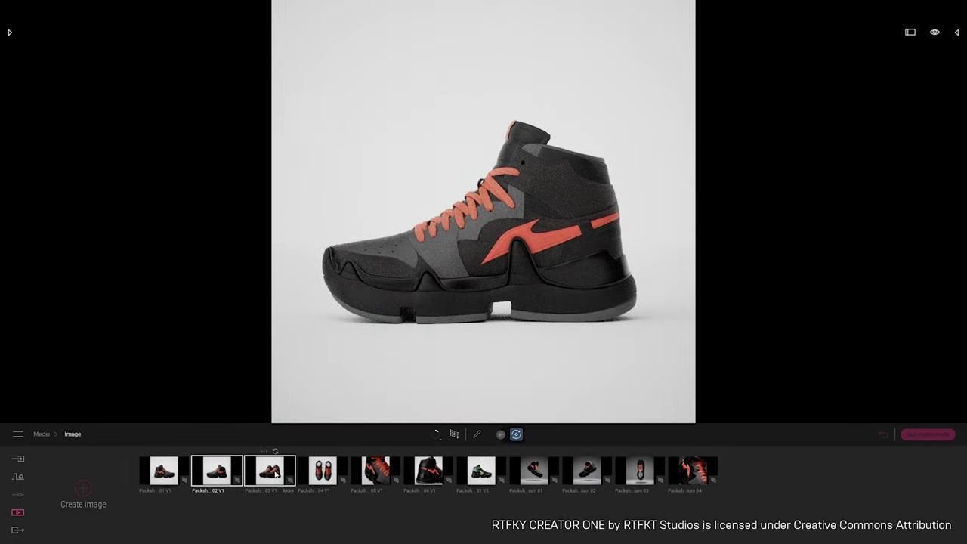
View the saved sneaker packshot images 03 V1, 04 V1 and 05 V1.
{"action": "left_click", "coordinate": [270, 472]}
{"action": "left_click", "coordinate": [326, 472]}
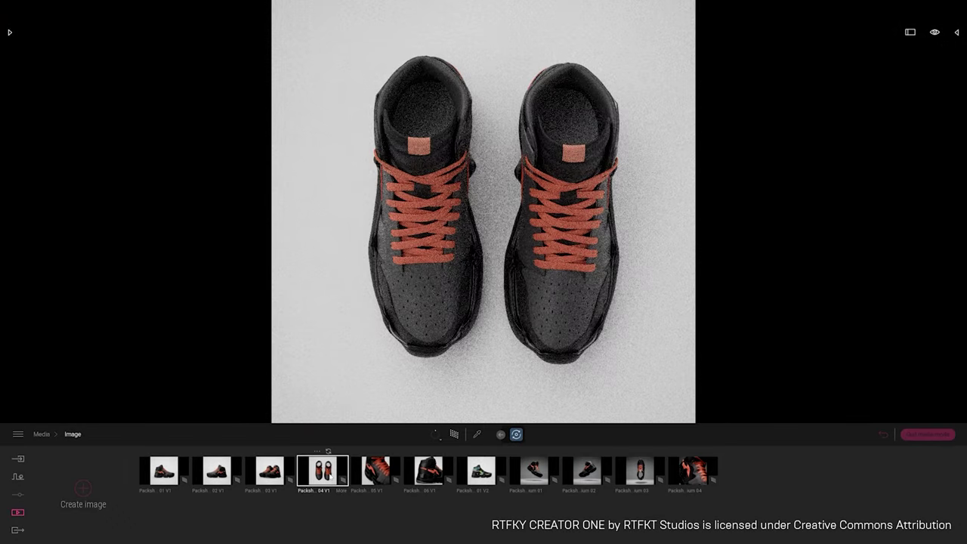
{"action": "left_click", "coordinate": [370, 473]}
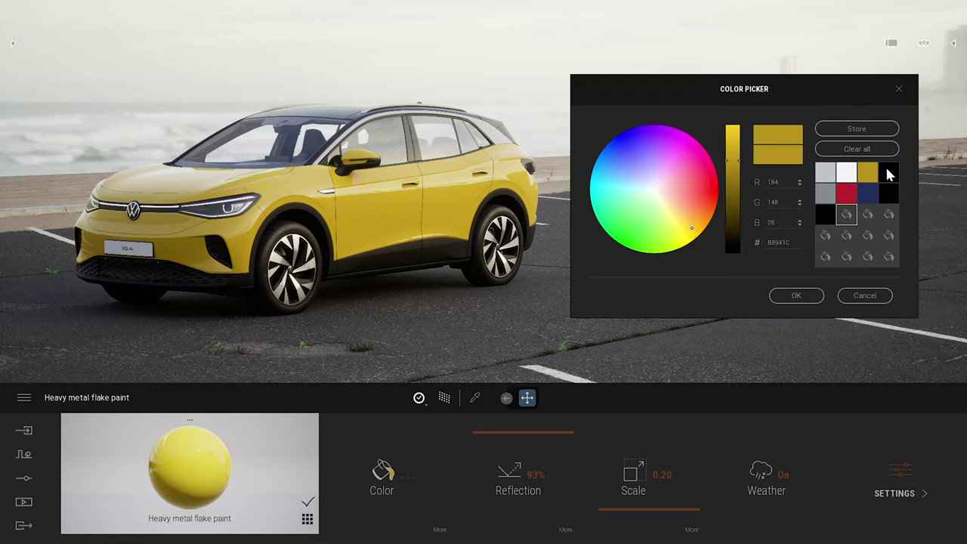
Preview the car's Heavy metal flake paint in black, blue, red, light grey, white and mid-grey, and return it to yellow.
{"action": "left_click", "coordinate": [891, 175]}
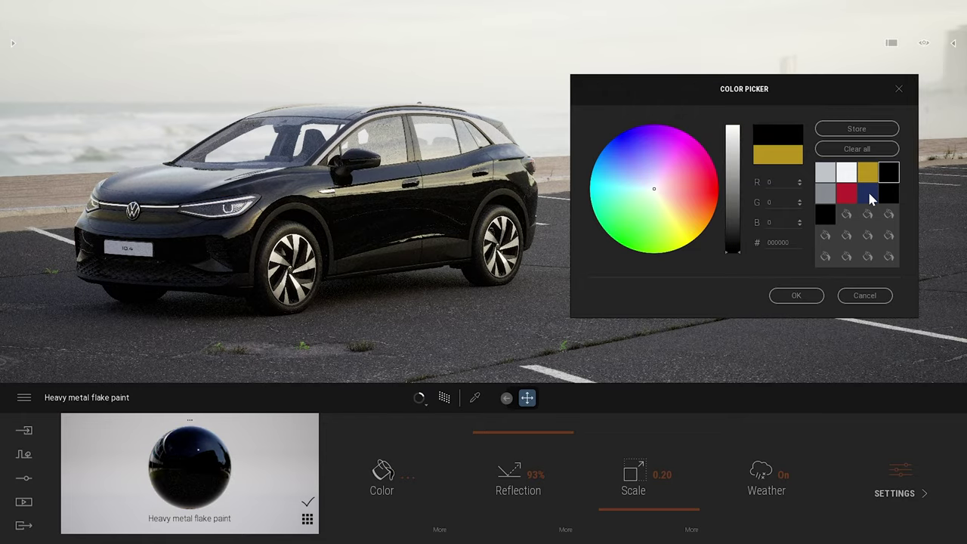
{"action": "left_click", "coordinate": [868, 195]}
{"action": "left_click", "coordinate": [849, 198]}
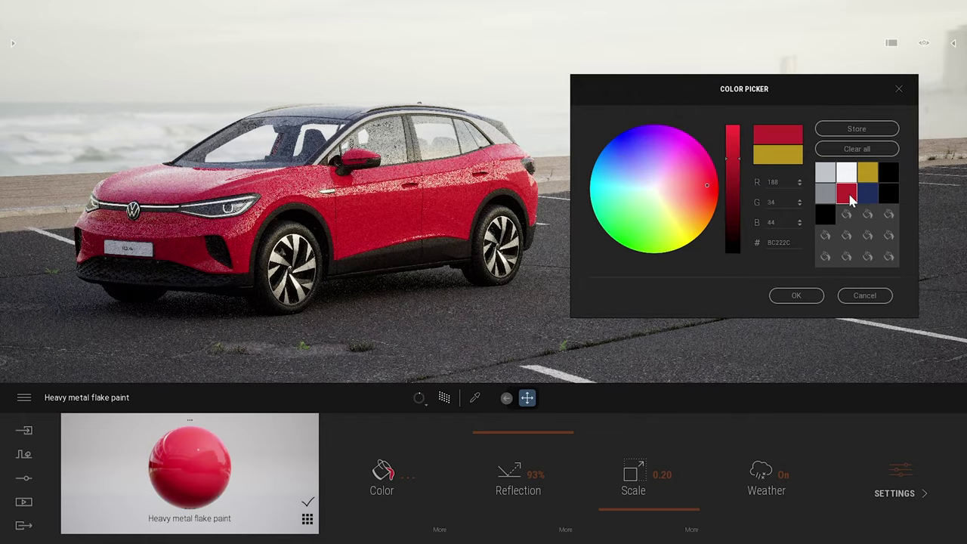
{"action": "left_click", "coordinate": [826, 180]}
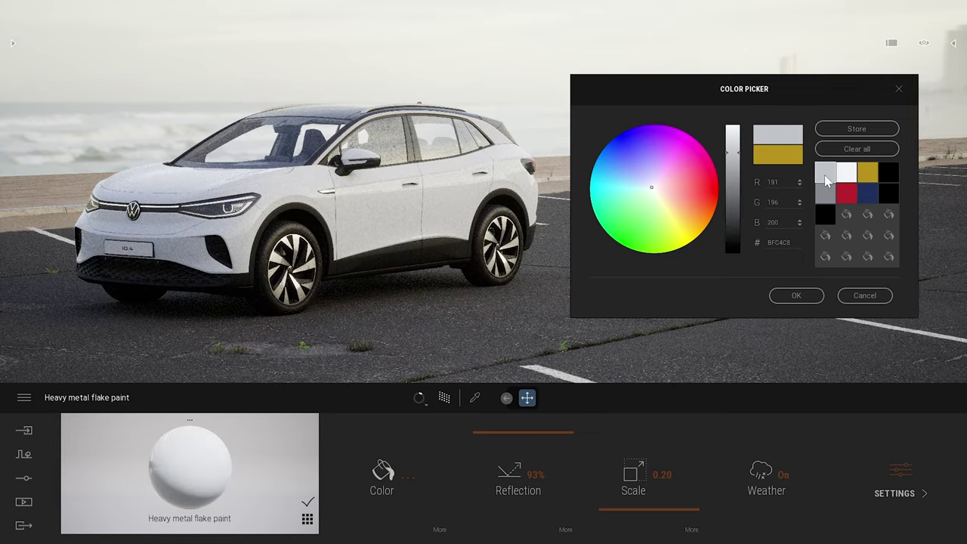
{"action": "left_click", "coordinate": [846, 178]}
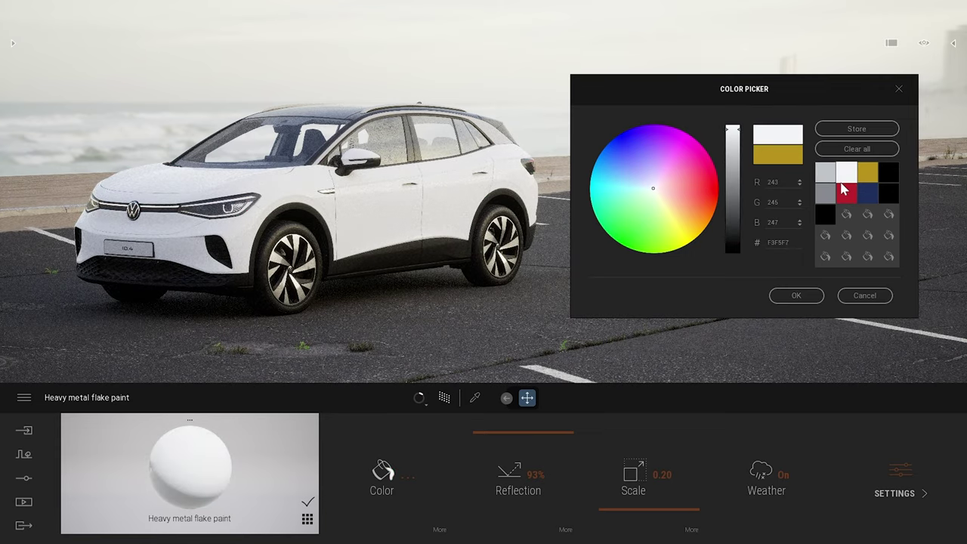
{"action": "left_click", "coordinate": [826, 196]}
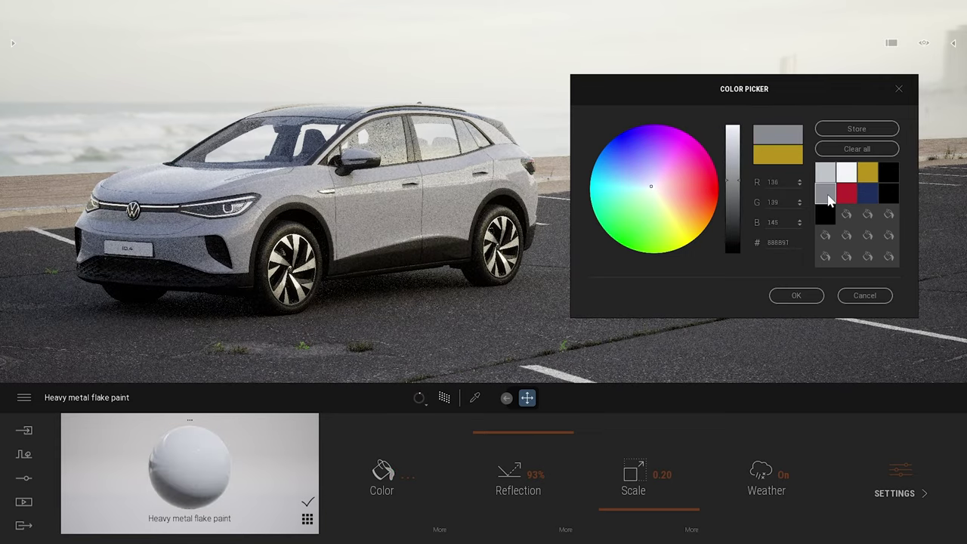
{"action": "left_click", "coordinate": [868, 178]}
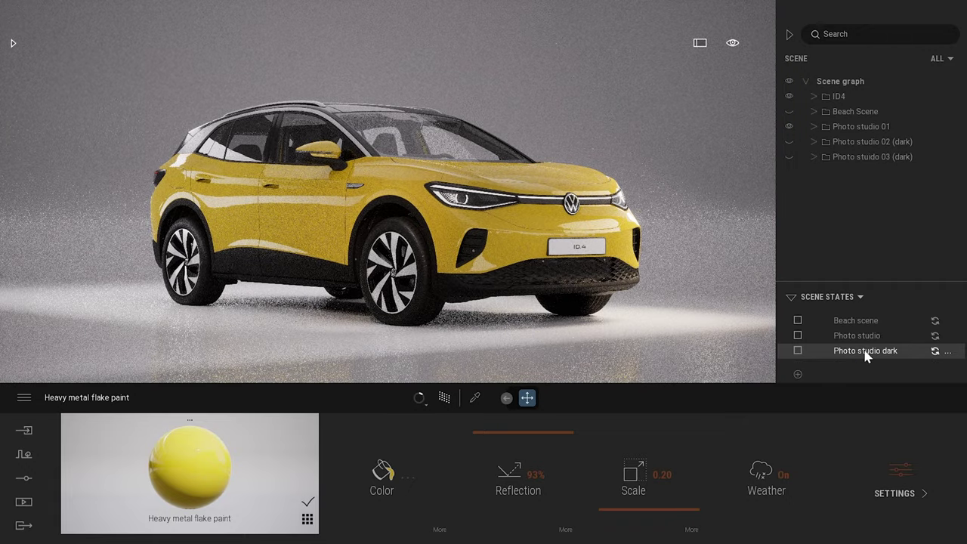
Show the car in the scene states Photo studio dark and Photo studio, viewing it from different angles.
{"action": "left_click", "coordinate": [863, 350]}
{"action": "middle_click_drag", "start_coordinate": [389, 188], "coordinate": [381, 181], "text": "shift"}
{"action": "left_click", "coordinate": [820, 336]}
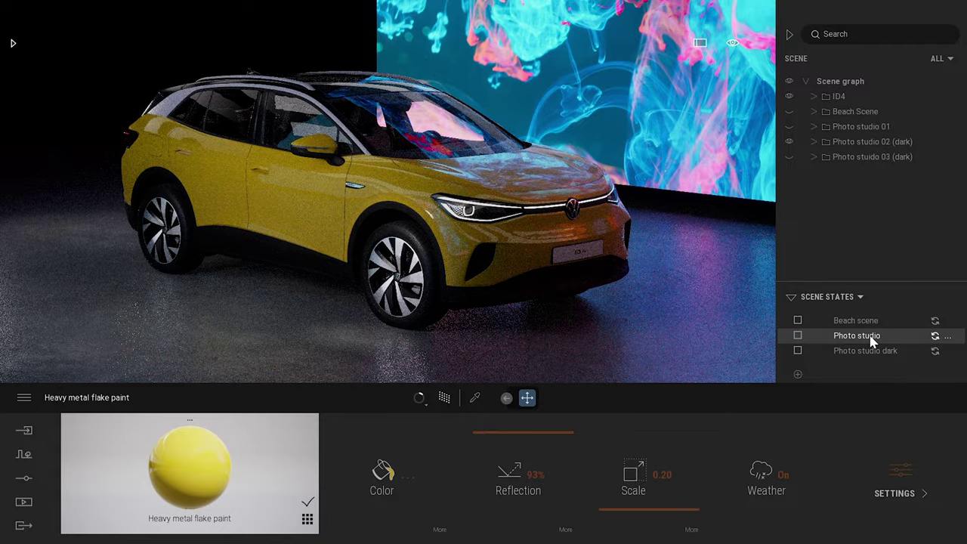
{"action": "middle_click_drag", "start_coordinate": [367, 134], "coordinate": [472, 134], "text": "shift"}
{"action": "middle_click_drag", "start_coordinate": [367, 134], "coordinate": [389, 134], "text": "shift"}
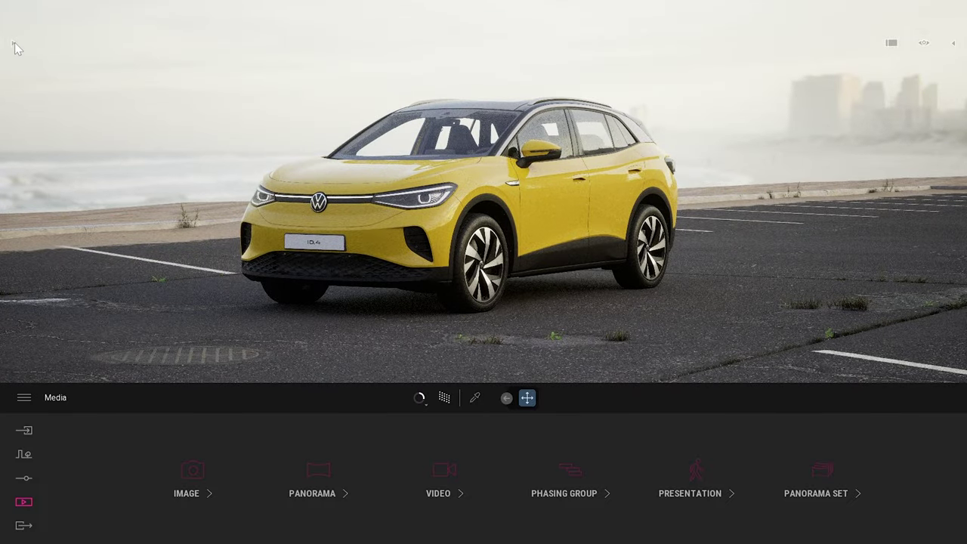
Place a King Palm from the library's trees on the sand beside the parking lot.
{"action": "left_click", "coordinate": [15, 38]}
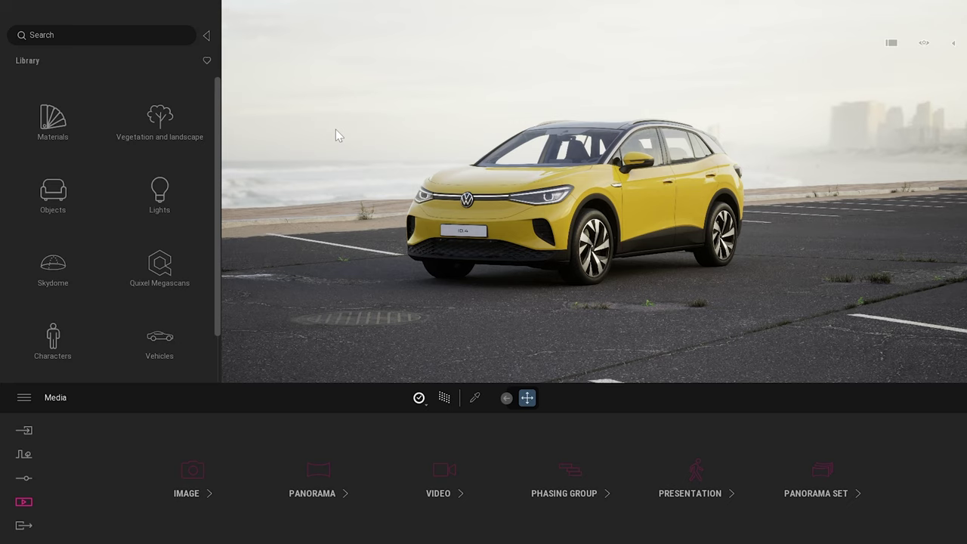
{"action": "left_click", "coordinate": [156, 118]}
{"action": "left_click", "coordinate": [166, 121]}
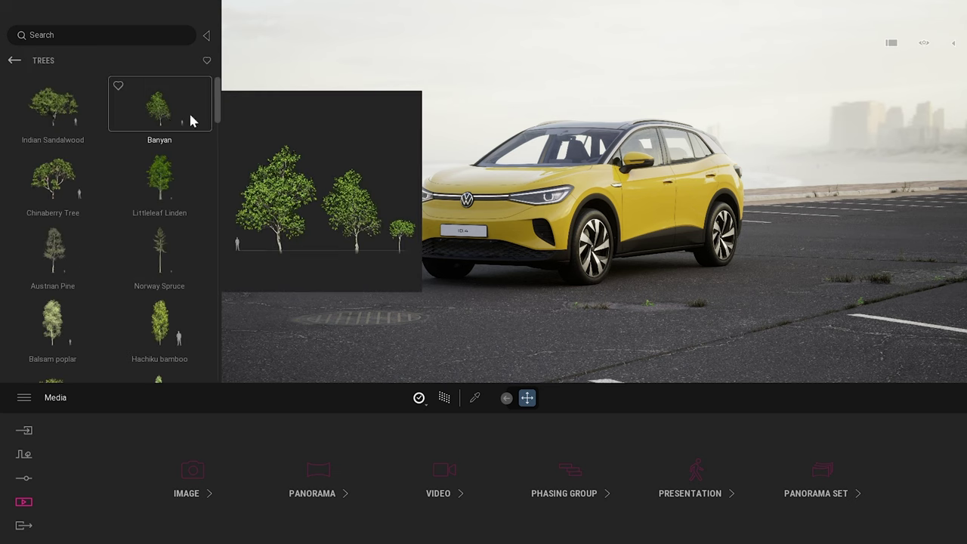
{"action": "scroll", "coordinate": [218, 98], "scroll_direction": "down", "scroll_amount": 1}
{"action": "left_click_drag", "start_coordinate": [218, 98], "coordinate": [218, 296]}
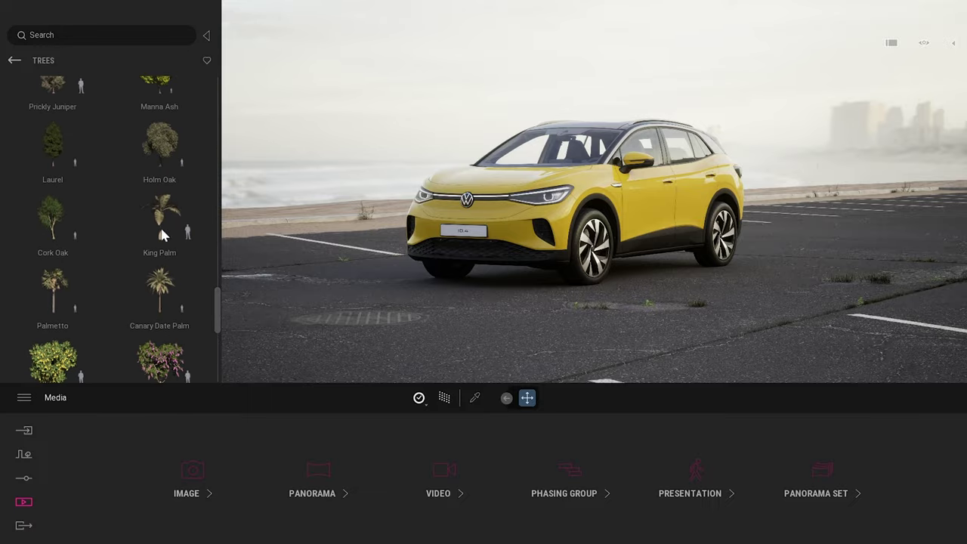
{"action": "right_click_drag", "start_coordinate": [715, 258], "coordinate": [273, 263]}
{"action": "left_click_drag", "start_coordinate": [160, 219], "coordinate": [395, 114]}
{"action": "left_click", "coordinate": [395, 113]}
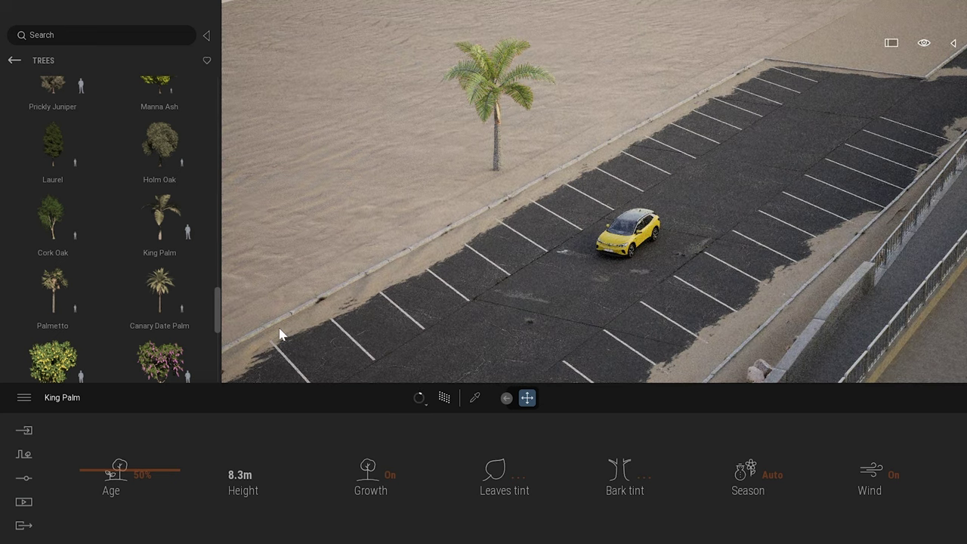
Add another King Palm, two Canary Date Palms and three Palmettos in a row on the sand along the parking lot.
{"action": "left_click_drag", "start_coordinate": [162, 223], "coordinate": [576, 119]}
{"action": "left_click_drag", "start_coordinate": [163, 293], "coordinate": [641, 92]}
{"action": "left_click_drag", "start_coordinate": [69, 303], "coordinate": [279, 266]}
{"action": "right_click_drag", "start_coordinate": [367, 260], "coordinate": [382, 220]}
{"action": "left_click_drag", "start_coordinate": [166, 283], "coordinate": [626, 150]}
{"action": "left_click_drag", "start_coordinate": [53, 272], "coordinate": [680, 127]}
Examine the palm row around the car and browse the trees and bushes in the vegetation library.
{"action": "key", "text": "r"}
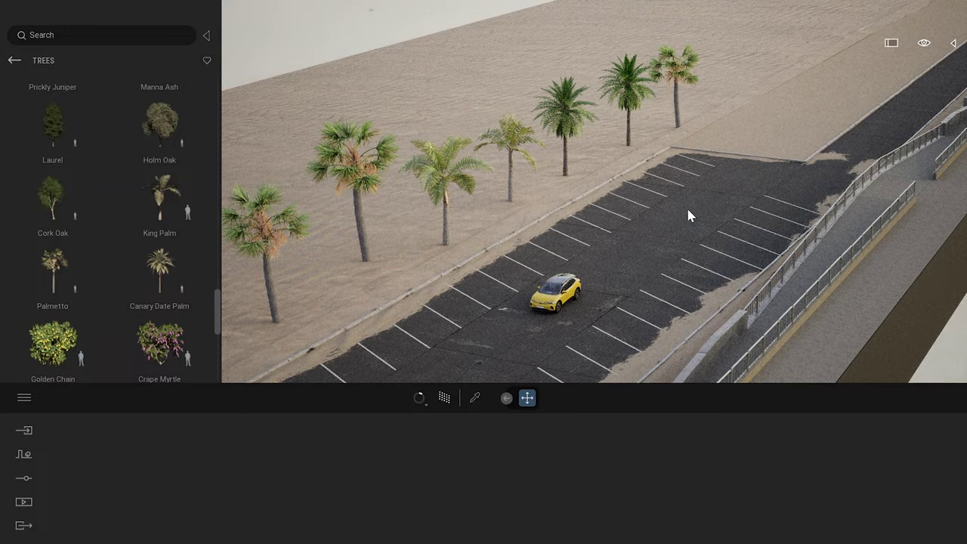
{"action": "mouse_move", "coordinate": [689, 216]}
{"action": "right_mouse_down"}
{"action": "mouse_move", "coordinate": [642, 220]}
{"action": "mouse_move", "coordinate": [608, 185]}
{"action": "mouse_move", "coordinate": [613, 175]}
{"action": "mouse_move", "coordinate": [681, 175]}
{"action": "mouse_move", "coordinate": [692, 216]}
{"action": "mouse_move", "coordinate": [705, 222]}
{"action": "right_mouse_up"}
{"action": "key", "text": "w"}
{"action": "key", "text": "s"}
{"action": "key", "text": "d"}
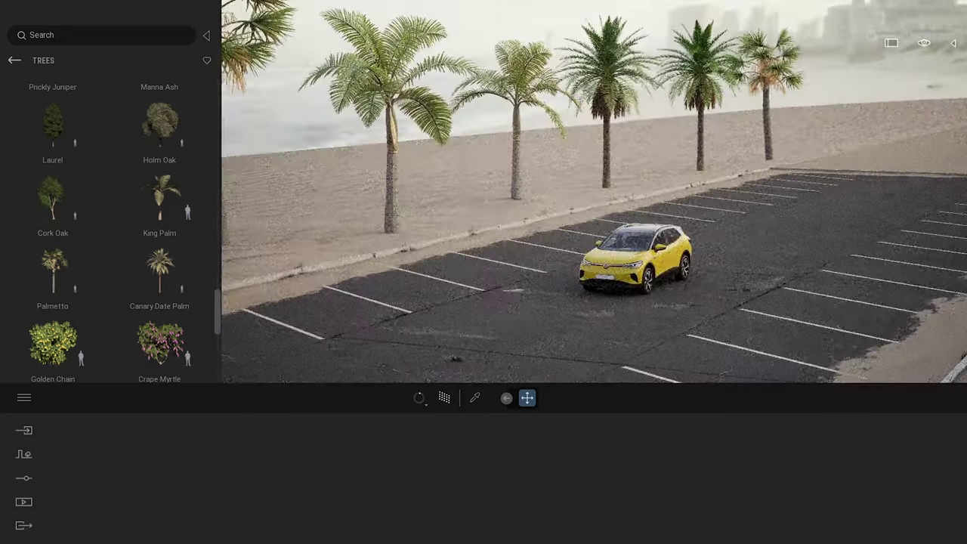
{"action": "mouse_move", "coordinate": [181, 141]}
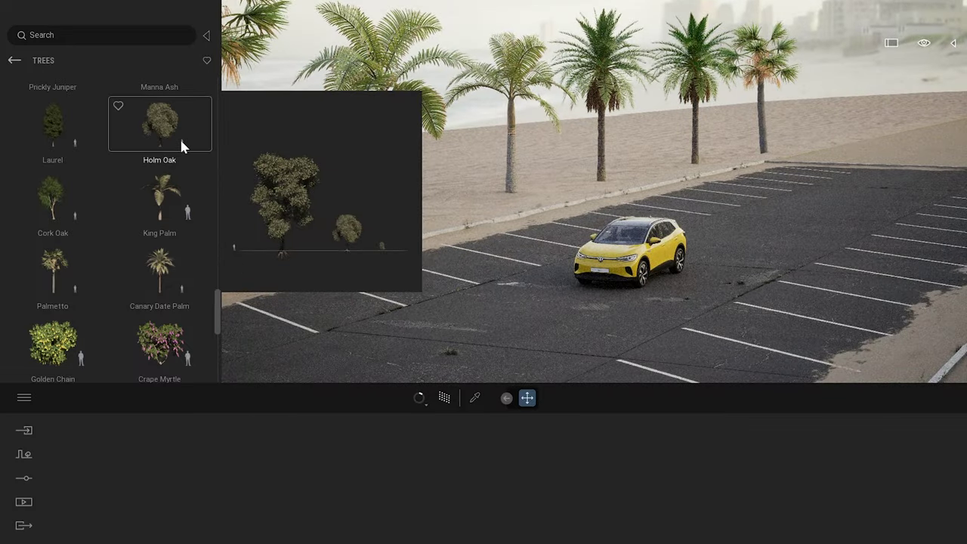
{"action": "left_click", "coordinate": [15, 60]}
{"action": "left_click", "coordinate": [55, 198]}
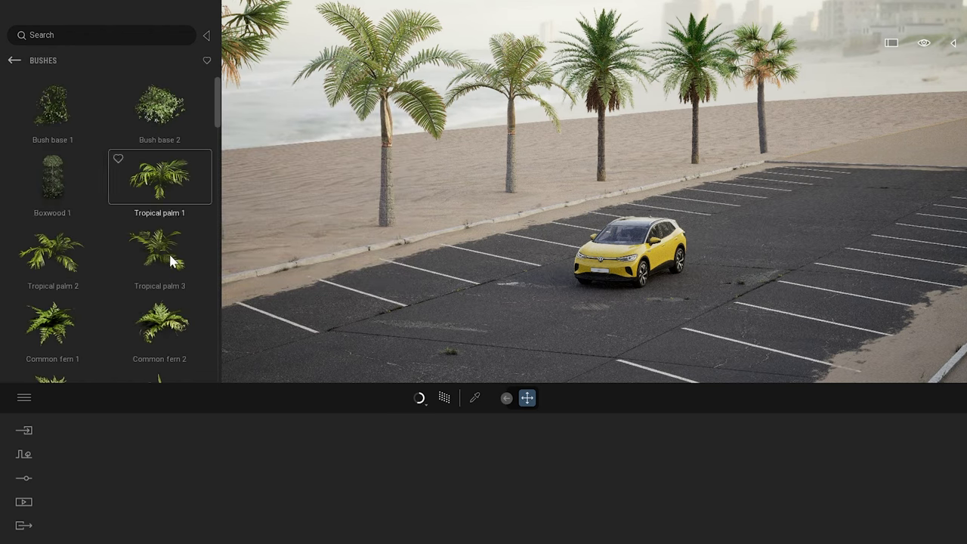
{"action": "left_click", "coordinate": [14, 60]}
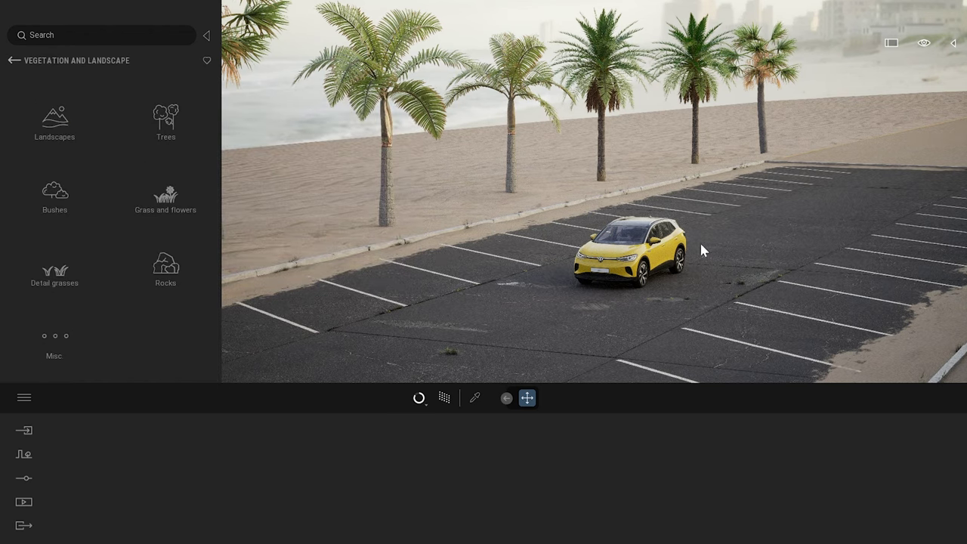
{"action": "right_click_drag", "start_coordinate": [724, 102], "coordinate": [750, 114]}
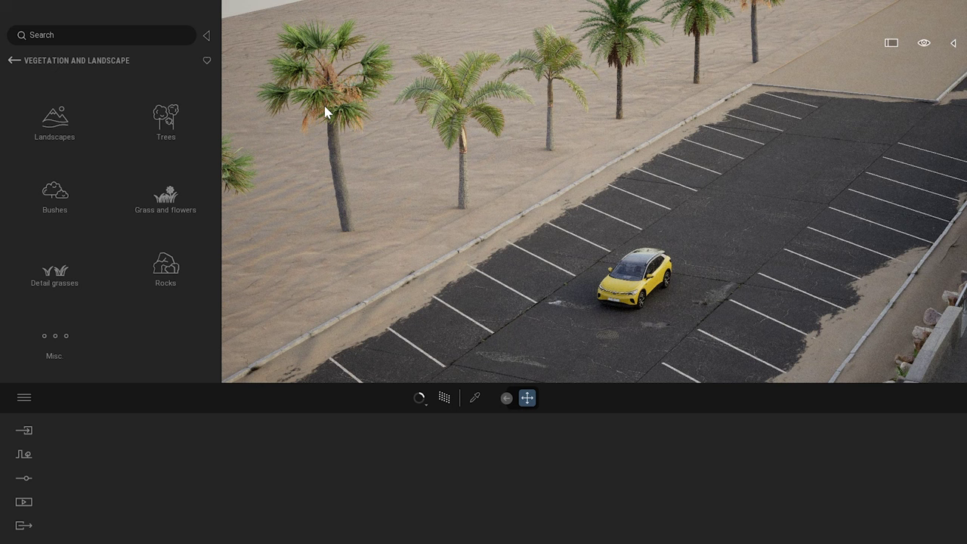
{"action": "left_click", "coordinate": [161, 121]}
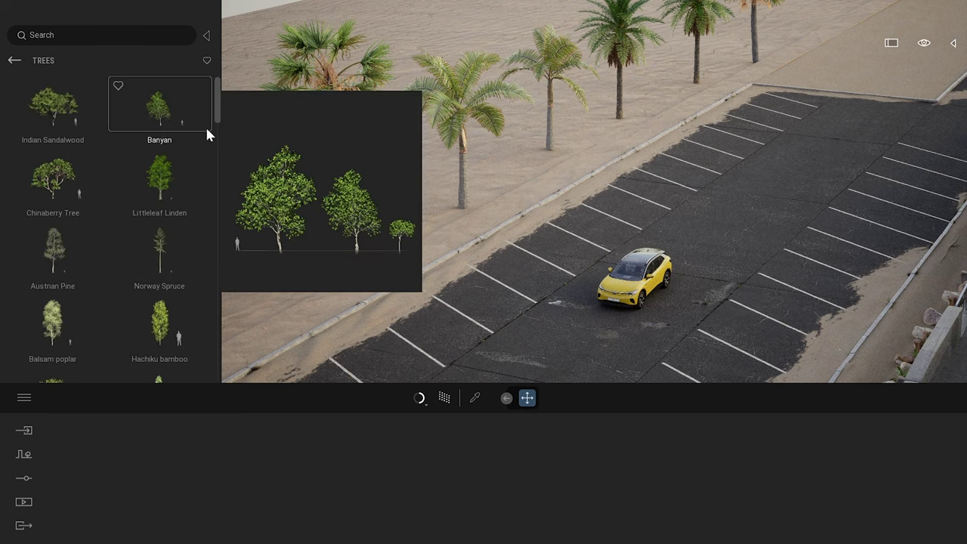
{"action": "left_click", "coordinate": [14, 62]}
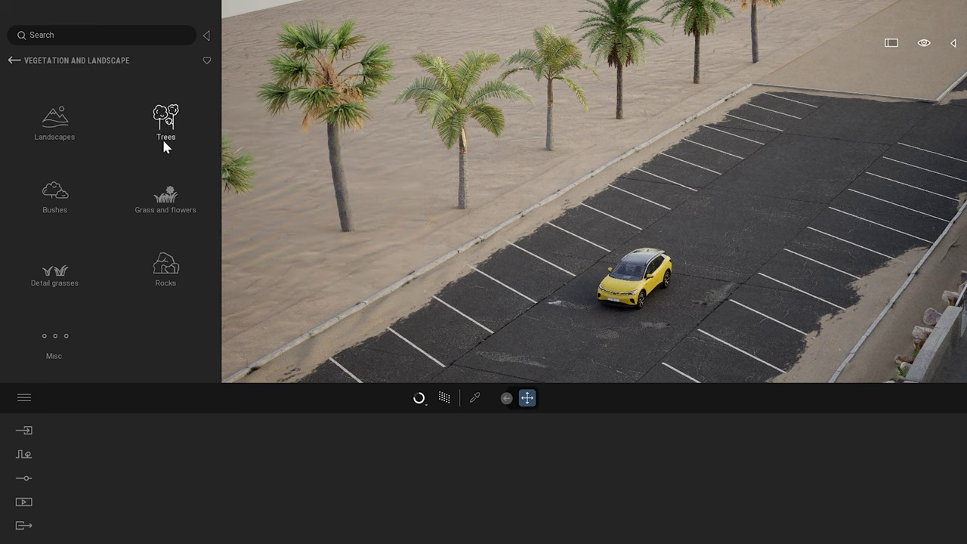
Plant multiple Tropical palm 1 bushes on the sand between and around the palm trees.
{"action": "left_click", "coordinate": [55, 189]}
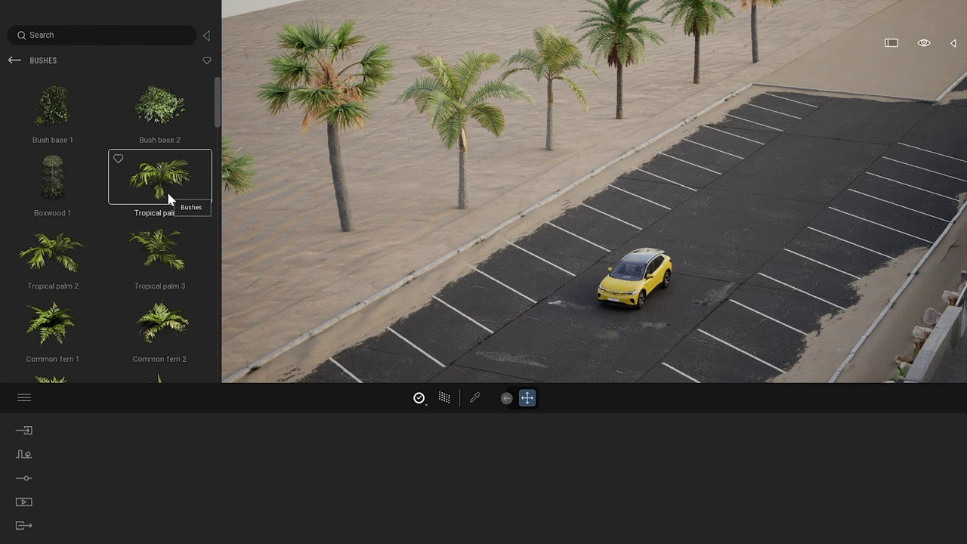
{"action": "left_click_drag", "start_coordinate": [167, 198], "coordinate": [529, 214]}
{"action": "scroll", "coordinate": [533, 211], "scroll_direction": "up", "scroll_amount": 5}
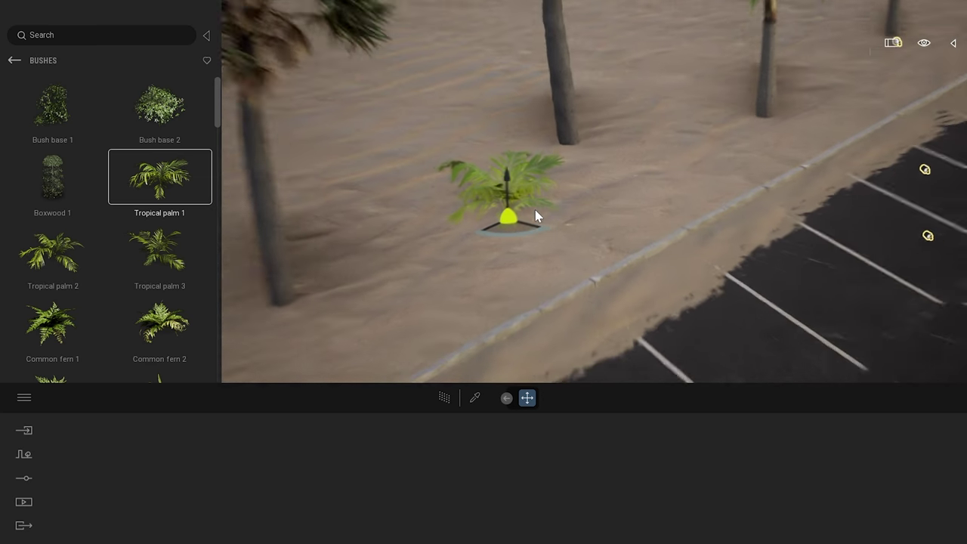
{"action": "left_click", "coordinate": [452, 100]}
{"action": "left_click", "coordinate": [441, 153]}
{"action": "left_click", "coordinate": [616, 148]}
{"action": "left_click_drag", "start_coordinate": [634, 90], "coordinate": [408, 228]}
{"action": "left_click", "coordinate": [390, 172]}
{"action": "right_click_drag", "start_coordinate": [533, 244], "coordinate": [561, 229]}
{"action": "left_click", "coordinate": [597, 172]}
{"action": "left_click", "coordinate": [593, 123]}
{"action": "left_click", "coordinate": [613, 89]}
{"action": "left_click", "coordinate": [668, 130]}
{"action": "left_click_drag", "start_coordinate": [724, 98], "coordinate": [791, 49]}
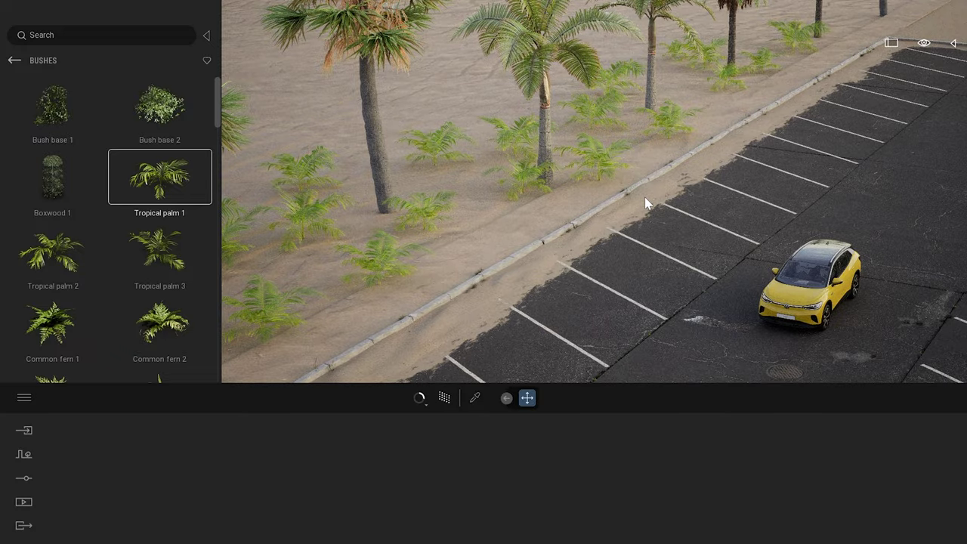
Turn off the path tracer and view the planted beach scene in real time.
{"action": "right_click_drag", "start_coordinate": [659, 205], "coordinate": [716, 254]}
{"action": "key", "text": "w"}
{"action": "key", "text": "d"}
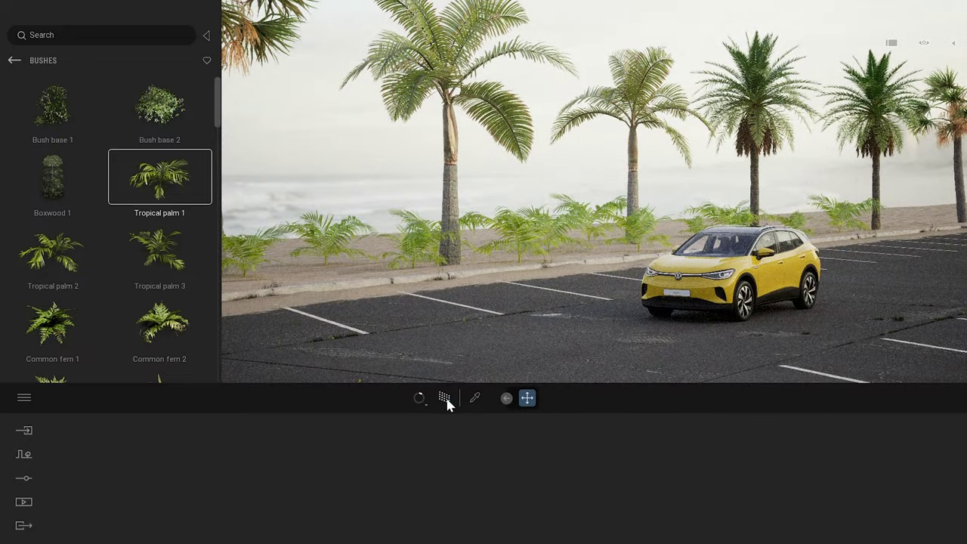
{"action": "left_click", "coordinate": [447, 398]}
{"action": "right_click_drag", "start_coordinate": [696, 337], "coordinate": [714, 338]}
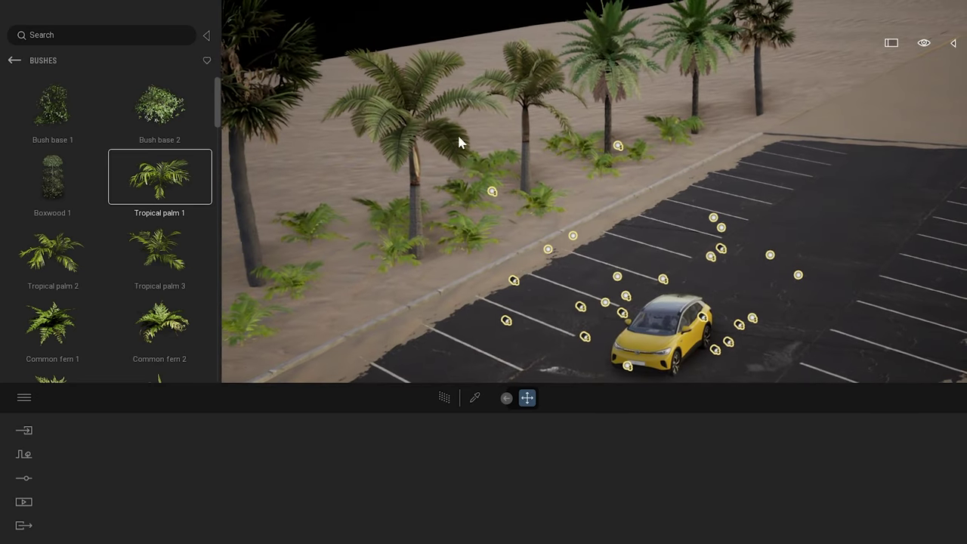
Shift the large King Palm slightly across the sand and turn the path tracer on.
{"action": "left_click", "coordinate": [402, 112]}
{"action": "left_click_drag", "start_coordinate": [426, 269], "coordinate": [443, 259]}
{"action": "right_click_drag", "start_coordinate": [642, 328], "coordinate": [702, 377]}
{"action": "scroll", "coordinate": [694, 253], "scroll_direction": "up", "scroll_amount": 4}
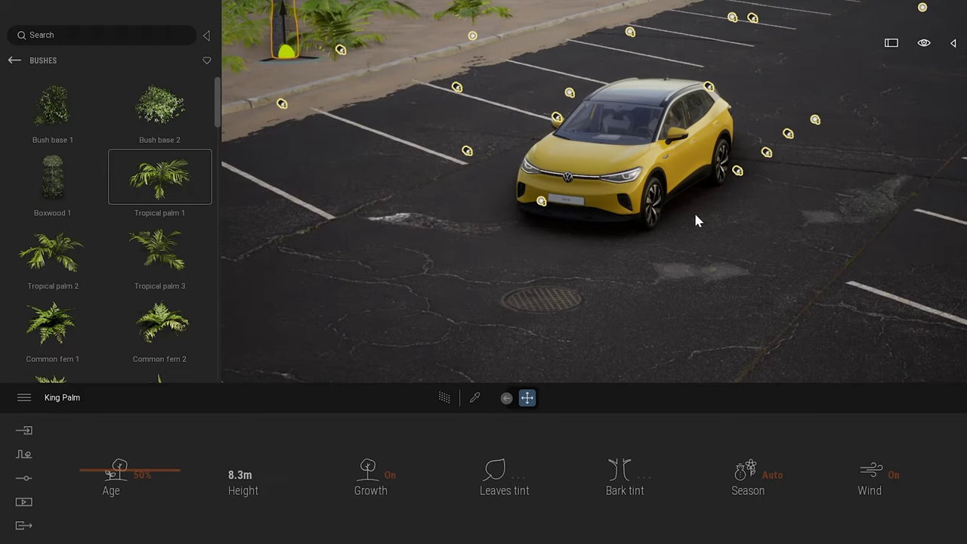
{"action": "left_click", "coordinate": [444, 398]}
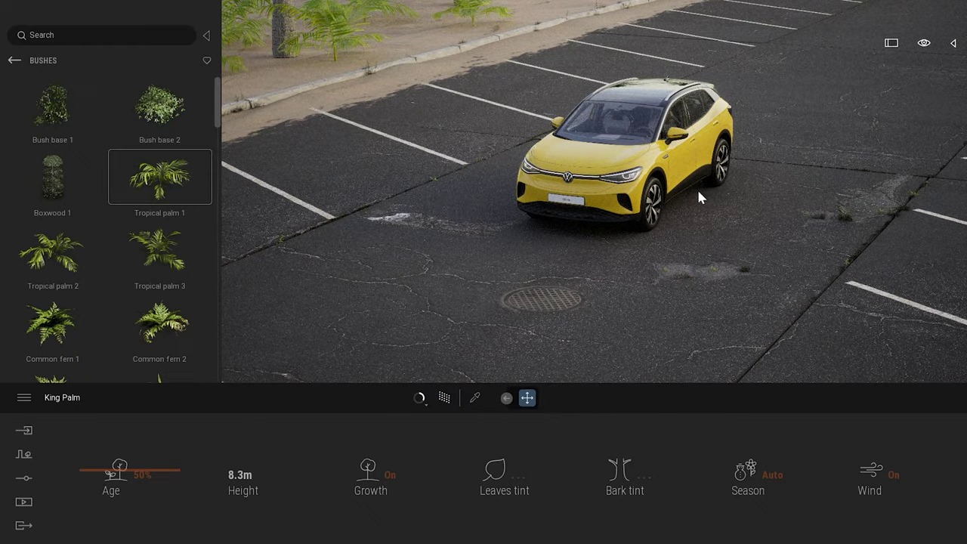
{"action": "middle_click_drag", "start_coordinate": [671, 162], "coordinate": [721, 72], "text": "shift"}
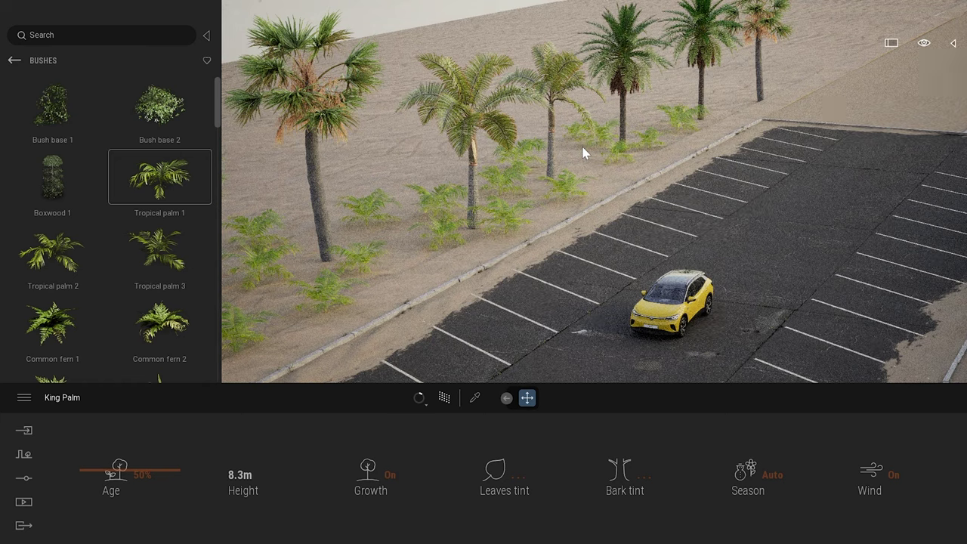
Start vegetation painting and add Canary Date Palm, Palmetto and King Palm to the paint set.
{"action": "left_click", "coordinate": [25, 457]}
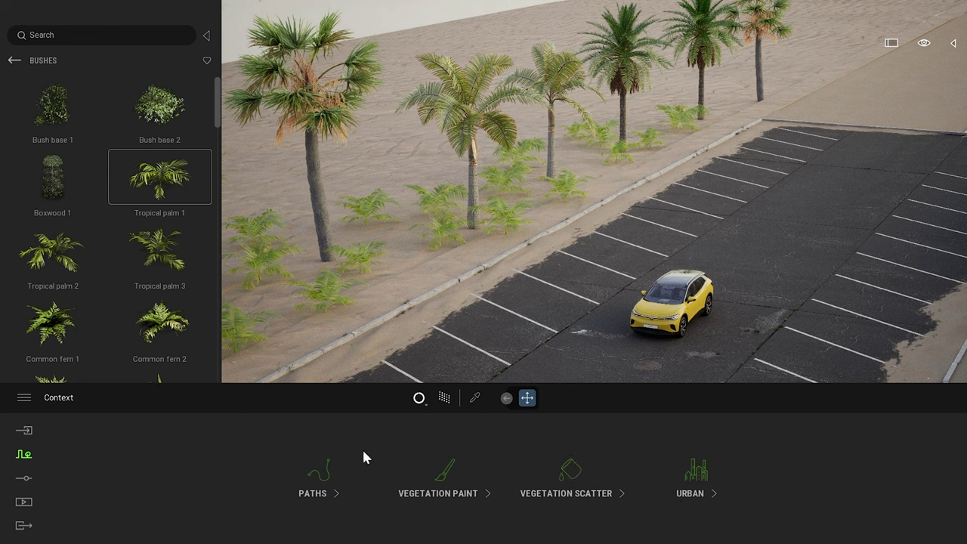
{"action": "left_click", "coordinate": [457, 472]}
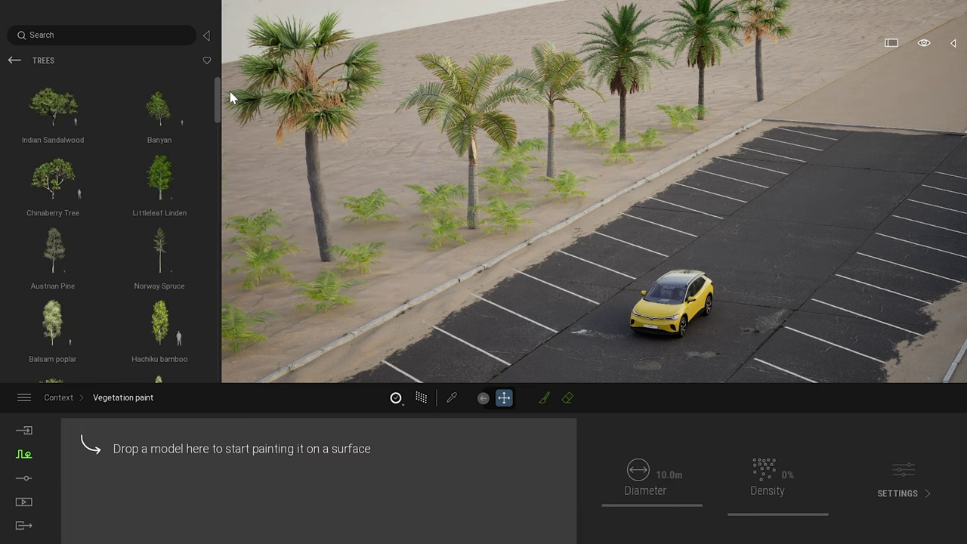
{"action": "left_click_drag", "start_coordinate": [218, 96], "coordinate": [221, 318]}
{"action": "scroll", "coordinate": [222, 318], "scroll_direction": "up", "scroll_amount": 2}
{"action": "mouse_move", "coordinate": [199, 281]}
{"action": "left_mouse_down"}
{"action": "mouse_move", "coordinate": [130, 491]}
{"action": "mouse_move", "coordinate": [128, 483]}
{"action": "left_mouse_up"}
{"action": "mouse_move", "coordinate": [68, 220]}
{"action": "mouse_move", "coordinate": [67, 220]}
{"action": "left_mouse_down"}
{"action": "mouse_move", "coordinate": [188, 501]}
{"action": "mouse_move", "coordinate": [229, 464]}
{"action": "left_mouse_up"}
{"action": "mouse_move", "coordinate": [166, 135]}
{"action": "left_mouse_down"}
{"action": "mouse_move", "coordinate": [231, 496]}
{"action": "mouse_move", "coordinate": [334, 460]}
{"action": "left_mouse_up"}
Paint the palm mix over the sand beside the parking lot and preview it with the path tracer.
{"action": "key", "text": "s"}
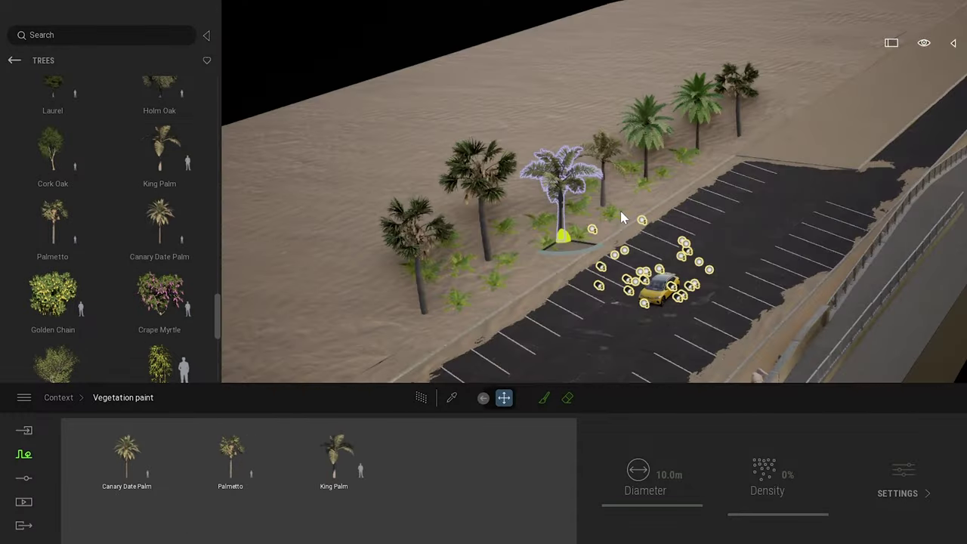
{"action": "left_click", "coordinate": [544, 402]}
{"action": "mouse_move", "coordinate": [442, 210]}
{"action": "left_mouse_down"}
{"action": "mouse_move", "coordinate": [296, 253]}
{"action": "mouse_move", "coordinate": [526, 176]}
{"action": "mouse_move", "coordinate": [521, 100]}
{"action": "mouse_move", "coordinate": [453, 91]}
{"action": "mouse_move", "coordinate": [699, 83]}
{"action": "mouse_move", "coordinate": [800, 113]}
{"action": "left_mouse_up"}
{"action": "right_click_drag", "start_coordinate": [756, 82], "coordinate": [529, 113]}
{"action": "mouse_move", "coordinate": [529, 115]}
{"action": "left_mouse_down"}
{"action": "mouse_move", "coordinate": [566, 130]}
{"action": "mouse_move", "coordinate": [387, 355]}
{"action": "mouse_move", "coordinate": [826, 169]}
{"action": "mouse_move", "coordinate": [454, 310]}
{"action": "left_mouse_up"}
{"action": "mouse_move", "coordinate": [604, 197]}
{"action": "right_mouse_down"}
{"action": "mouse_move", "coordinate": [697, 149]}
{"action": "mouse_move", "coordinate": [604, 185]}
{"action": "mouse_move", "coordinate": [643, 188]}
{"action": "mouse_move", "coordinate": [632, 175]}
{"action": "right_mouse_up"}
{"action": "key", "text": "Escape"}
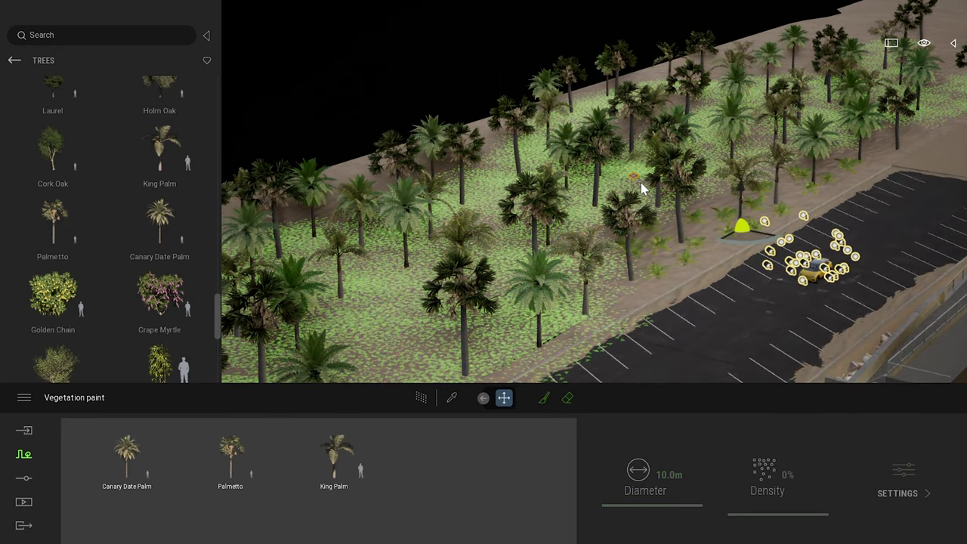
{"action": "key", "text": "r"}
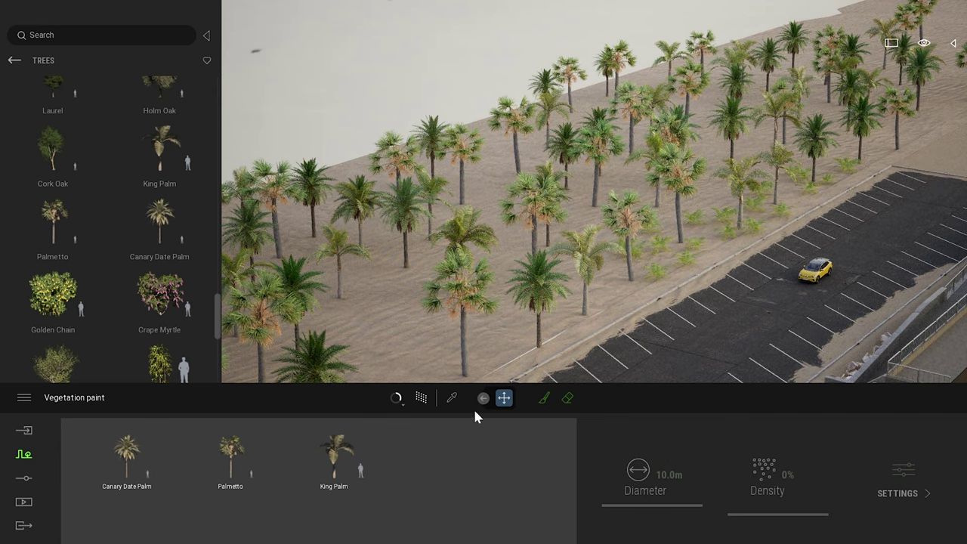
{"action": "key", "text": "r"}
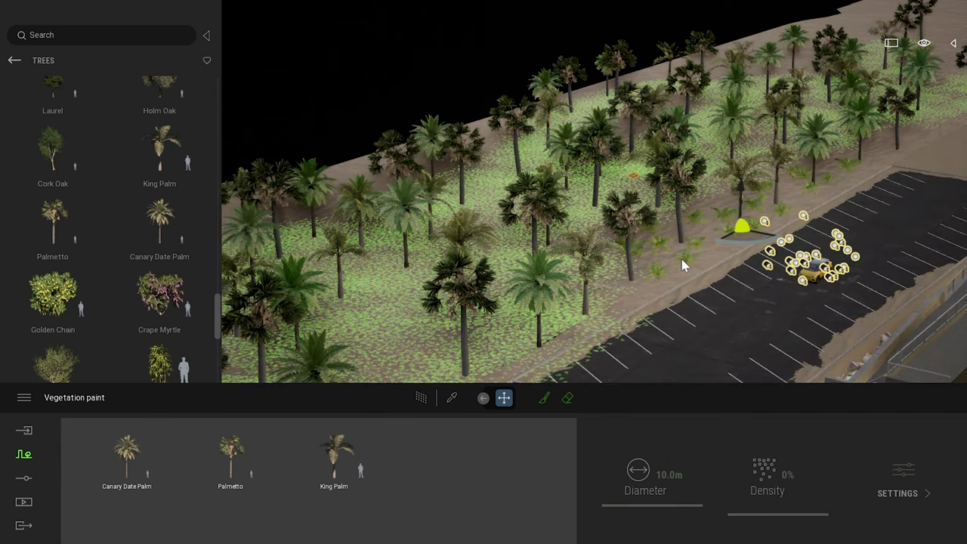
Set the painted Palmetto density to 0% and the King Palm density to 10%.
{"action": "right_click_drag", "start_coordinate": [691, 252], "coordinate": [648, 256]}
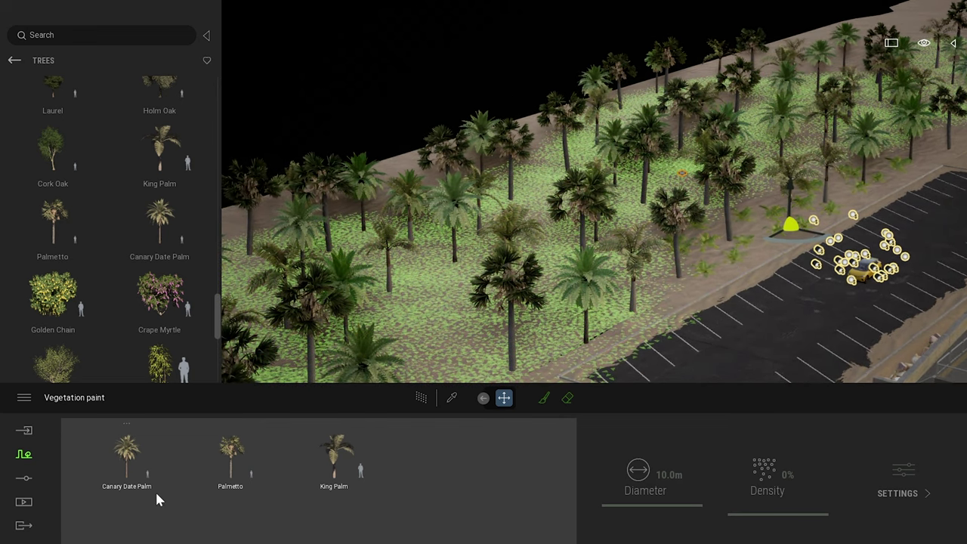
{"action": "mouse_move", "coordinate": [230, 470]}
{"action": "left_click", "coordinate": [235, 448]}
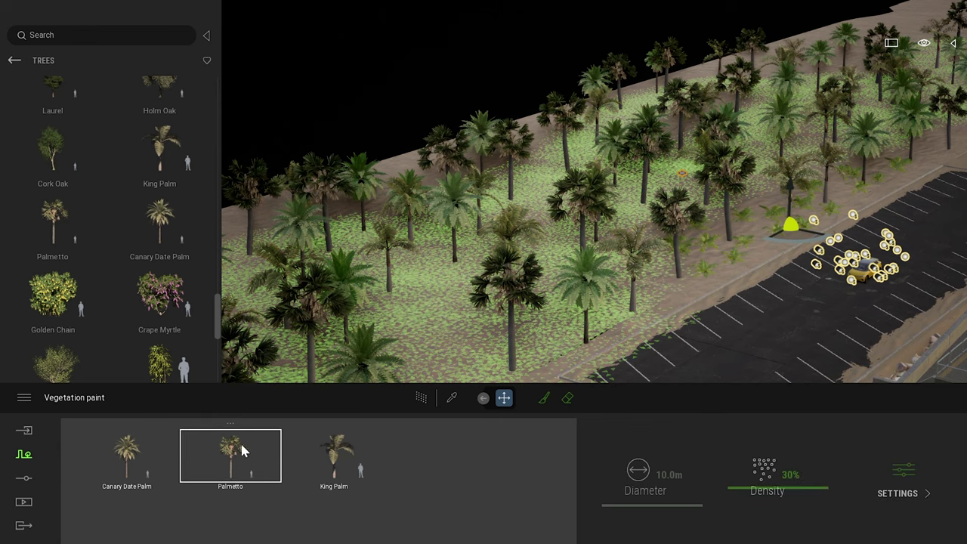
{"action": "left_click_drag", "start_coordinate": [762, 495], "coordinate": [766, 533]}
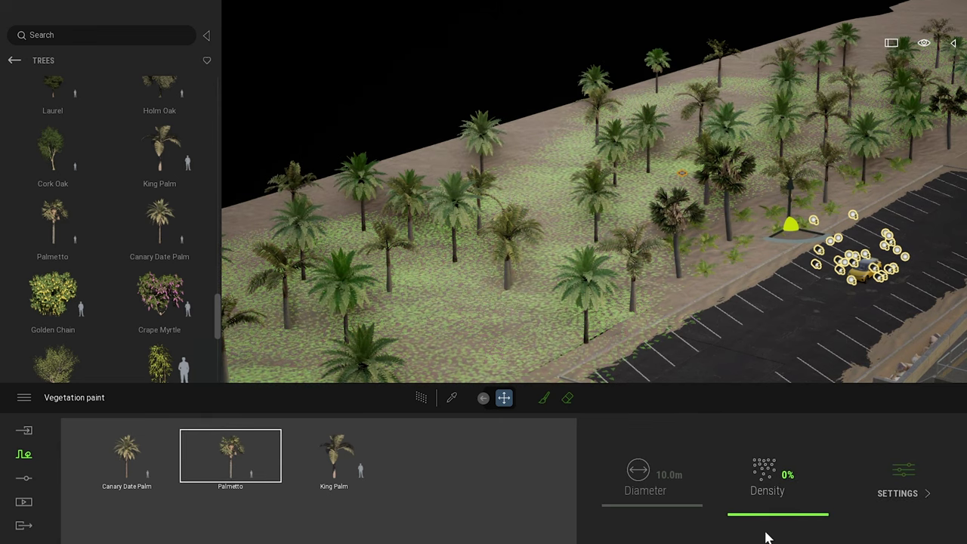
{"action": "left_click", "coordinate": [337, 459]}
{"action": "left_click_drag", "start_coordinate": [758, 499], "coordinate": [765, 507]}
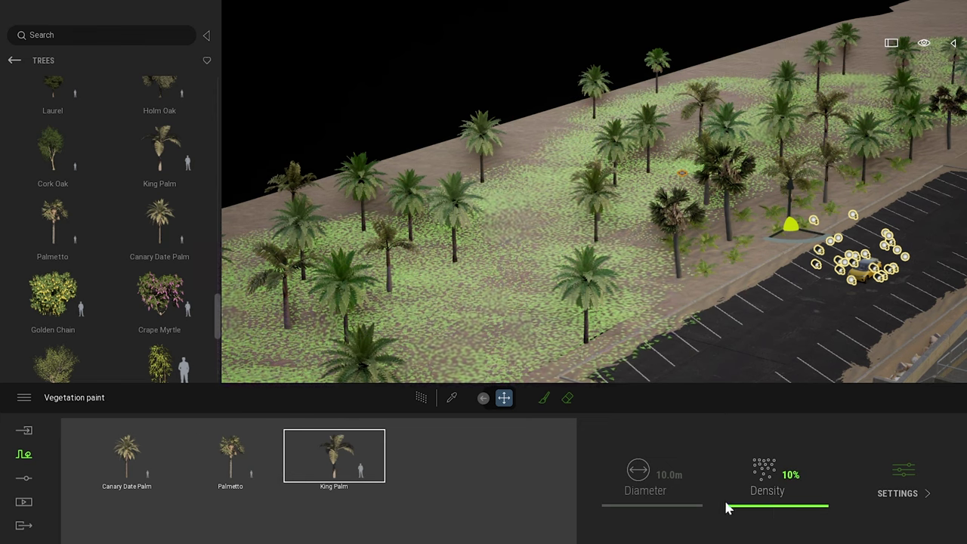
Add Tropical palm 1 and a second tropical palm bush to the painted vegetation set.
{"action": "left_click", "coordinate": [14, 60]}
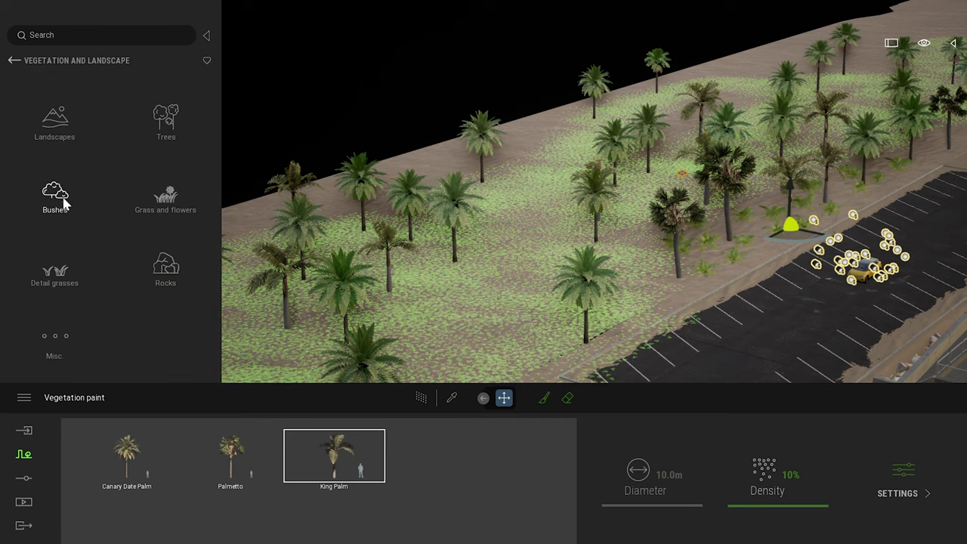
{"action": "left_click", "coordinate": [62, 193]}
{"action": "left_click_drag", "start_coordinate": [158, 178], "coordinate": [210, 484]}
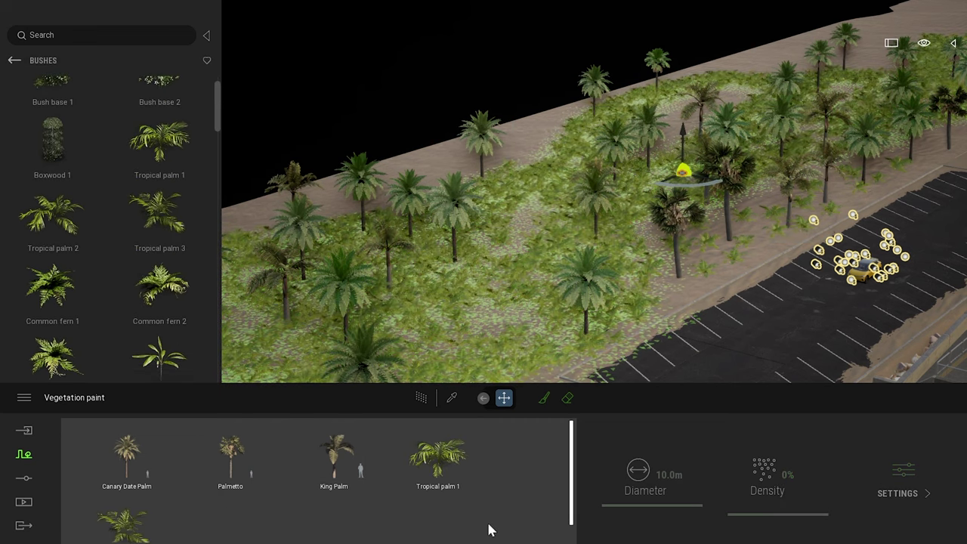
Set the density of both tropical palm bushes to 5% and leave the vegetation painting.
{"action": "key", "text": "w"}
{"action": "right_click_drag", "start_coordinate": [747, 305], "coordinate": [717, 242]}
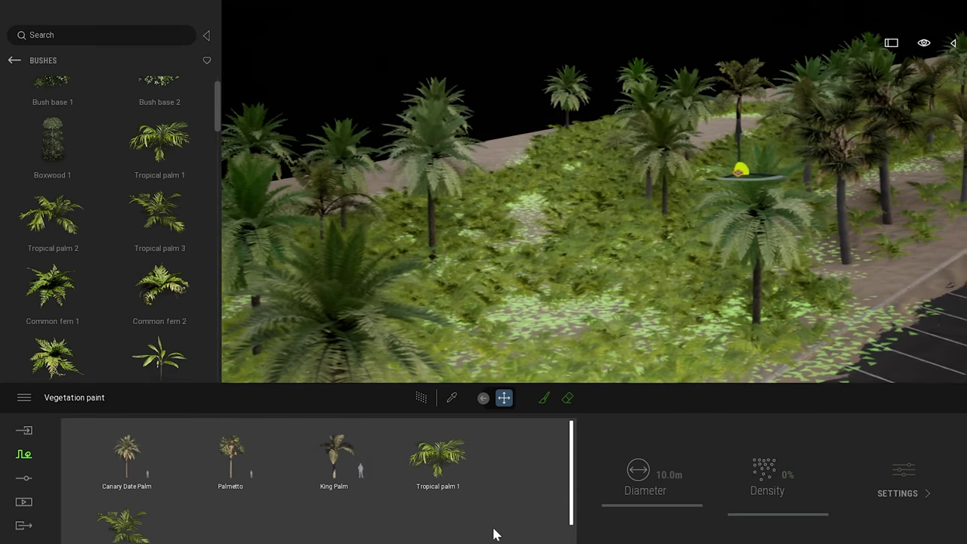
{"action": "left_click", "coordinate": [440, 468]}
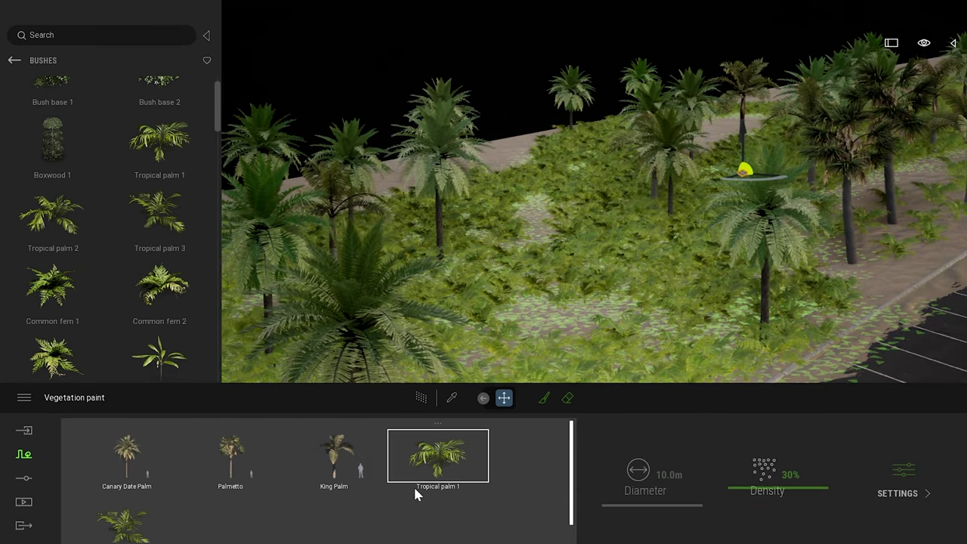
{"action": "left_click", "coordinate": [129, 531]}
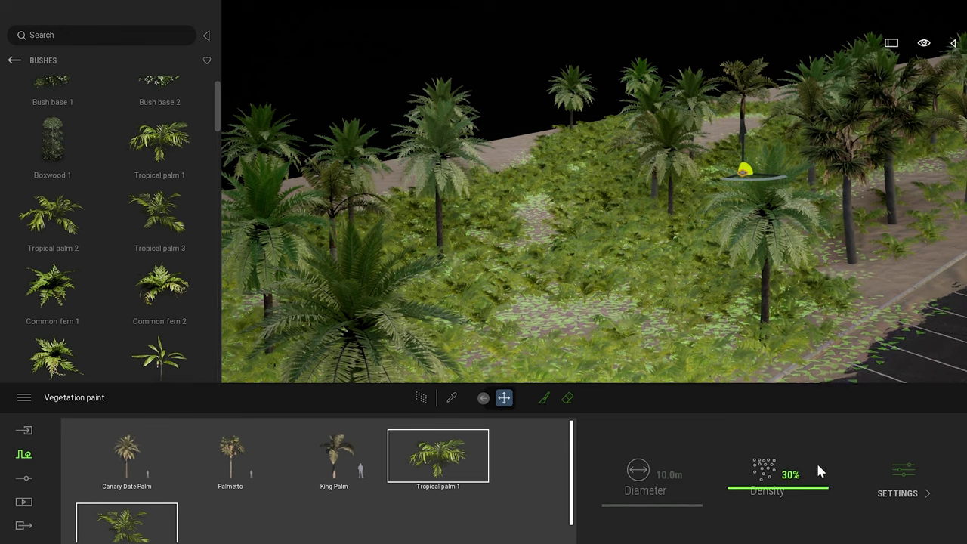
{"action": "left_click", "coordinate": [790, 475]}
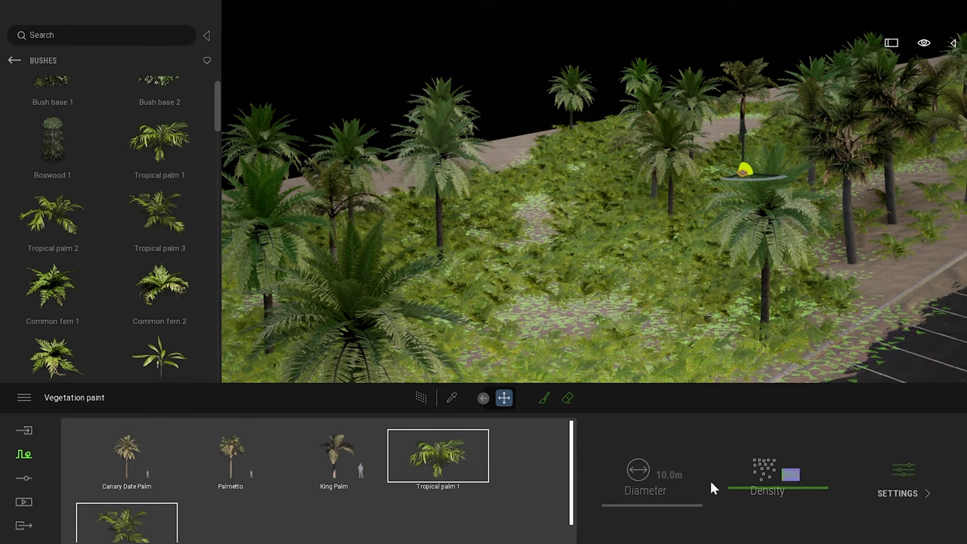
{"action": "type", "text": "5"}
{"action": "key", "text": "Return"}
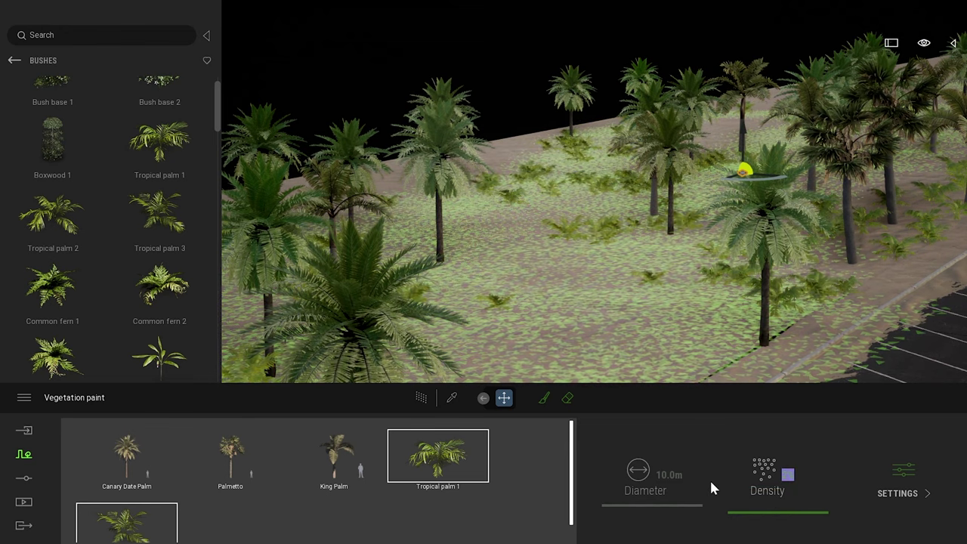
{"action": "key", "text": "Escape"}
Examine the painted palms and bushes around the parking lot with the path tracer.
{"action": "scroll", "coordinate": [785, 216], "scroll_direction": "down", "scroll_amount": 1}
{"action": "scroll", "coordinate": [783, 217], "scroll_direction": "down", "scroll_amount": 4}
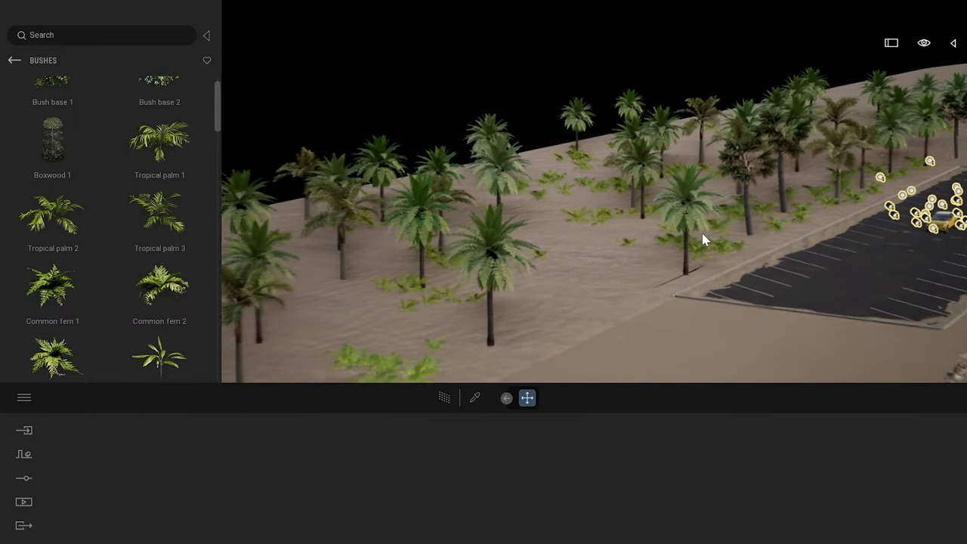
{"action": "right_click_drag", "start_coordinate": [747, 233], "coordinate": [816, 193]}
{"action": "key", "text": "r"}
{"action": "right_click_drag", "start_coordinate": [747, 233], "coordinate": [680, 253]}
{"action": "middle_click_drag", "start_coordinate": [679, 253], "coordinate": [776, 198], "text": "shift"}
{"action": "key", "text": "w"}
{"action": "key", "text": "d"}
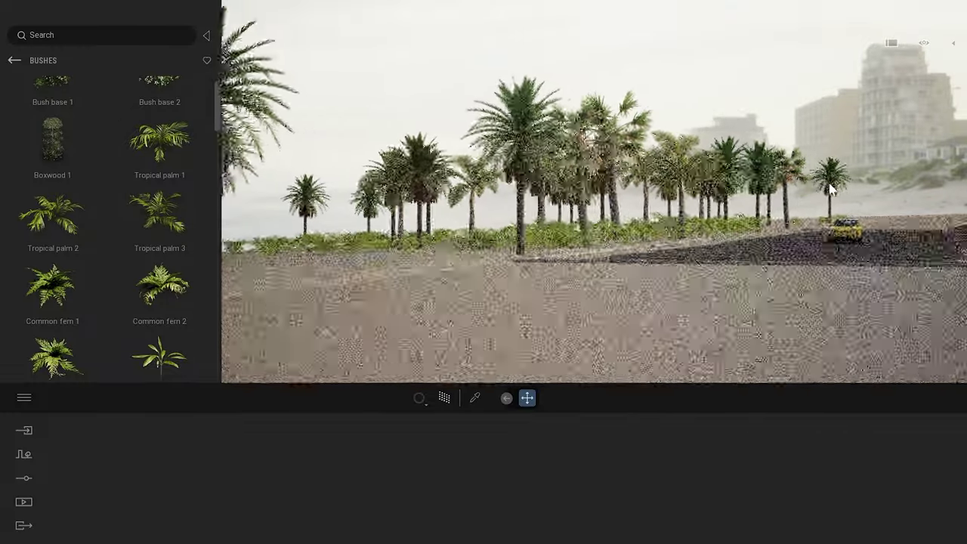
{"action": "right_click_drag", "start_coordinate": [833, 189], "coordinate": [766, 191]}
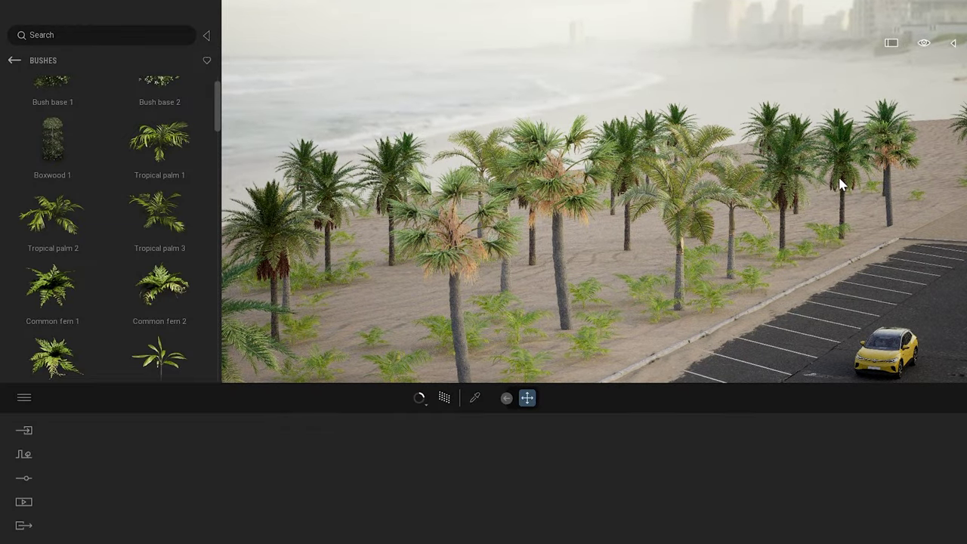
Show the scene graph, collapse the scene states and hide the first King Palm.
{"action": "left_click", "coordinate": [954, 44]}
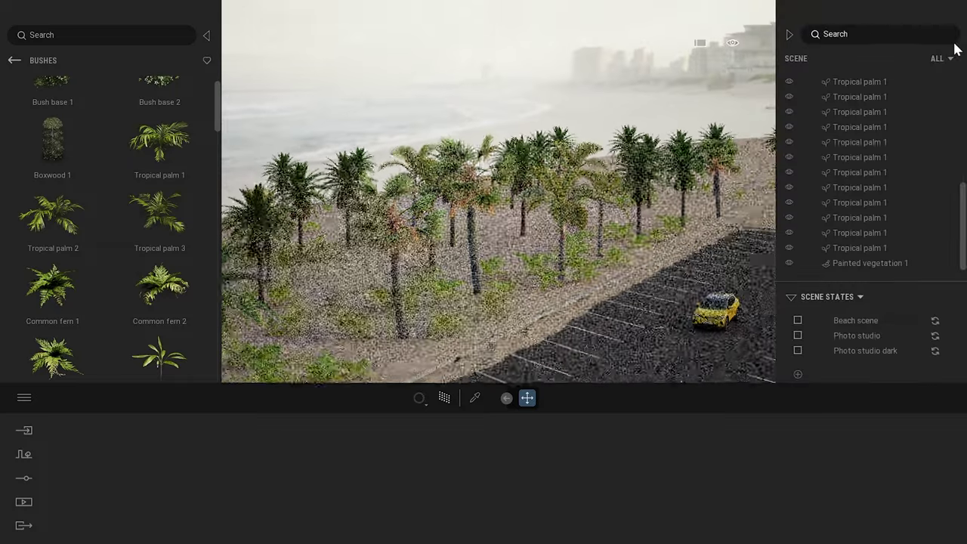
{"action": "right_click_drag", "start_coordinate": [585, 216], "coordinate": [725, 257]}
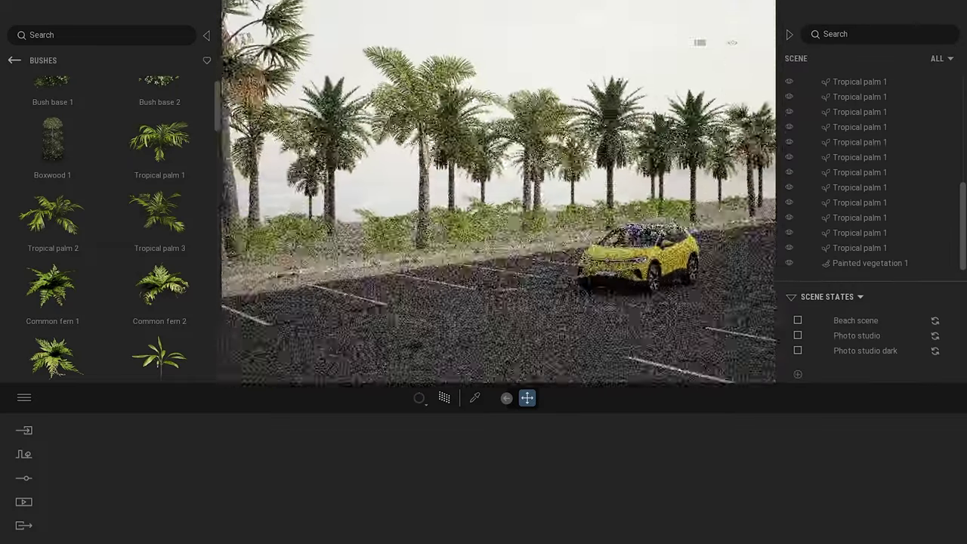
{"action": "left_click_drag", "start_coordinate": [964, 236], "coordinate": [964, 111]}
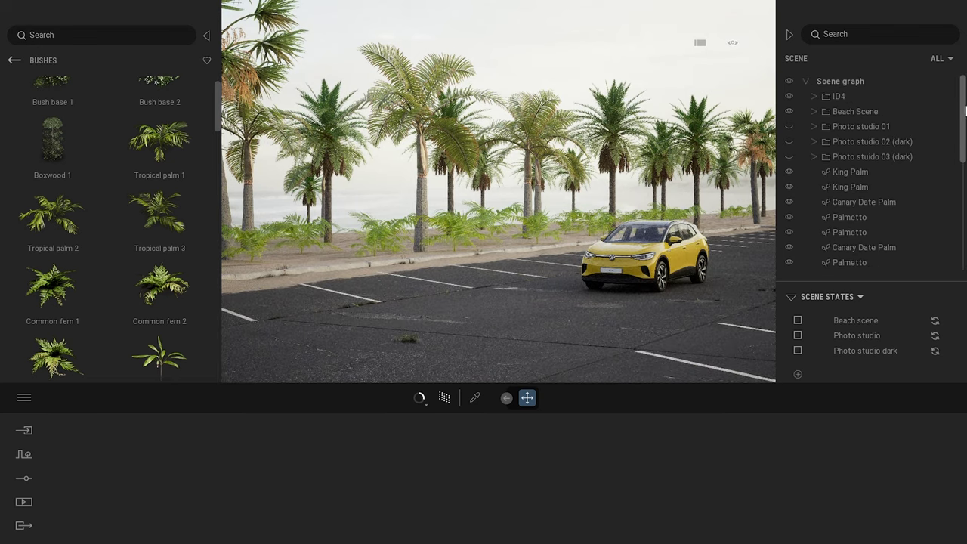
{"action": "left_click", "coordinate": [791, 298]}
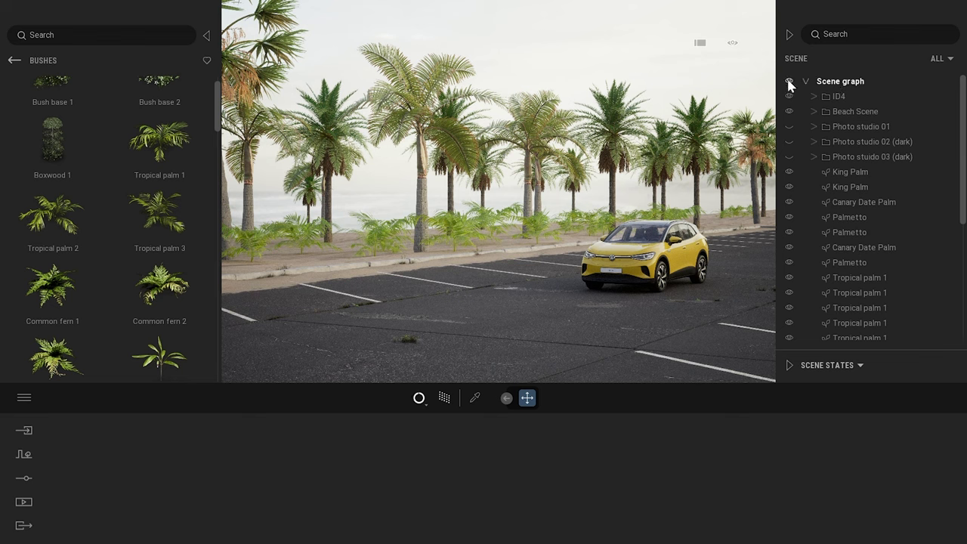
{"action": "left_click", "coordinate": [858, 171]}
{"action": "left_click", "coordinate": [654, 179]}
{"action": "left_click", "coordinate": [859, 172]}
{"action": "left_click", "coordinate": [805, 173]}
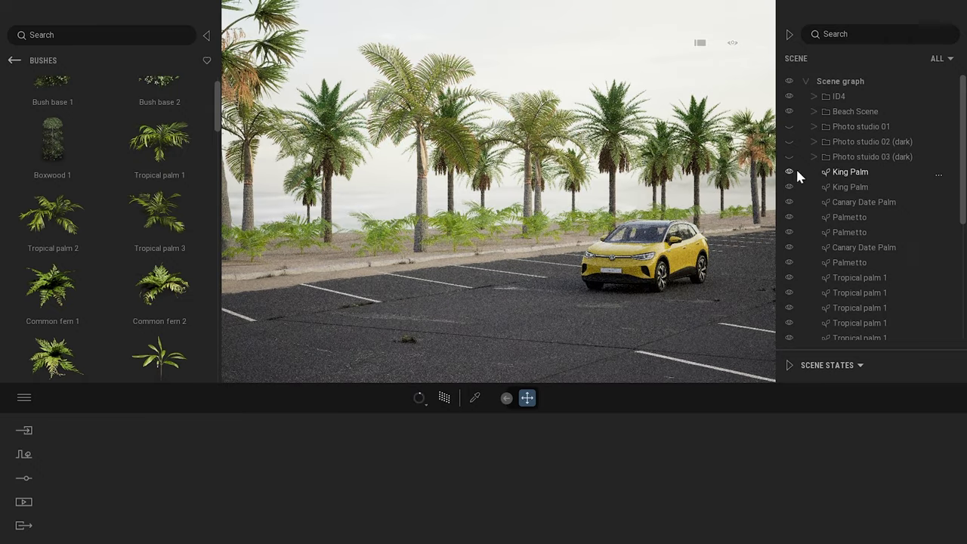
{"action": "left_click", "coordinate": [789, 173]}
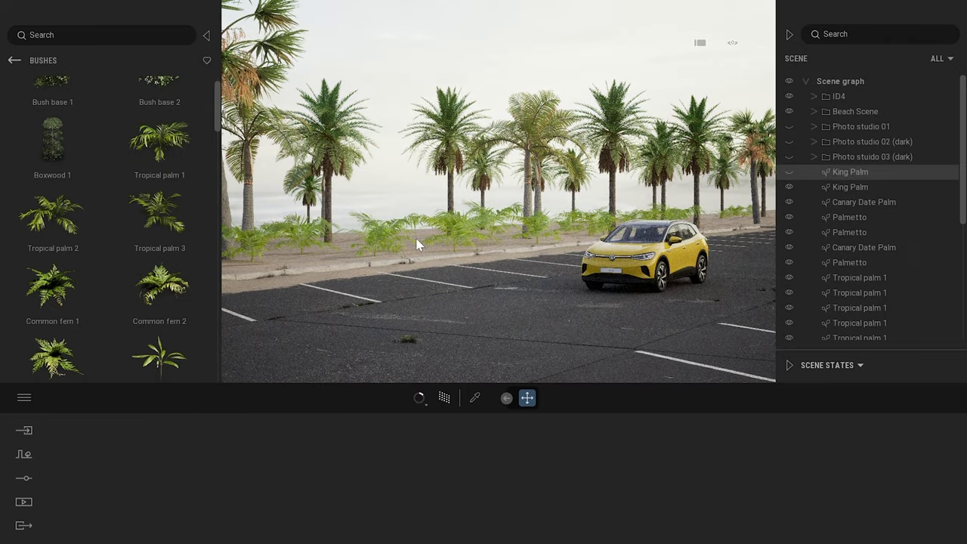
Delete all vegetation in the scene graph from the first King Palm through Painted vegetation 1.
{"action": "left_click", "coordinate": [858, 175]}
{"action": "left_click_drag", "start_coordinate": [965, 136], "coordinate": [963, 289]}
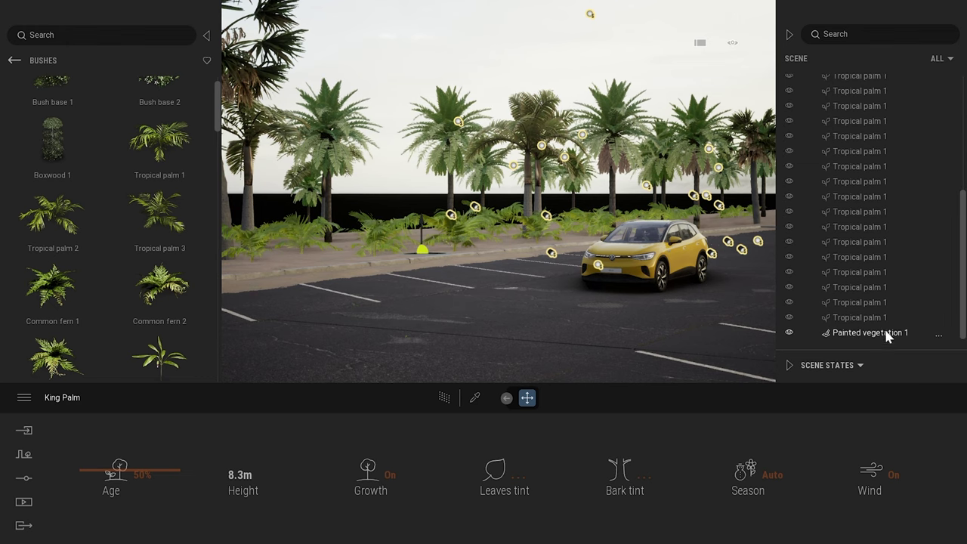
{"action": "left_click", "coordinate": [885, 335], "text": "shift"}
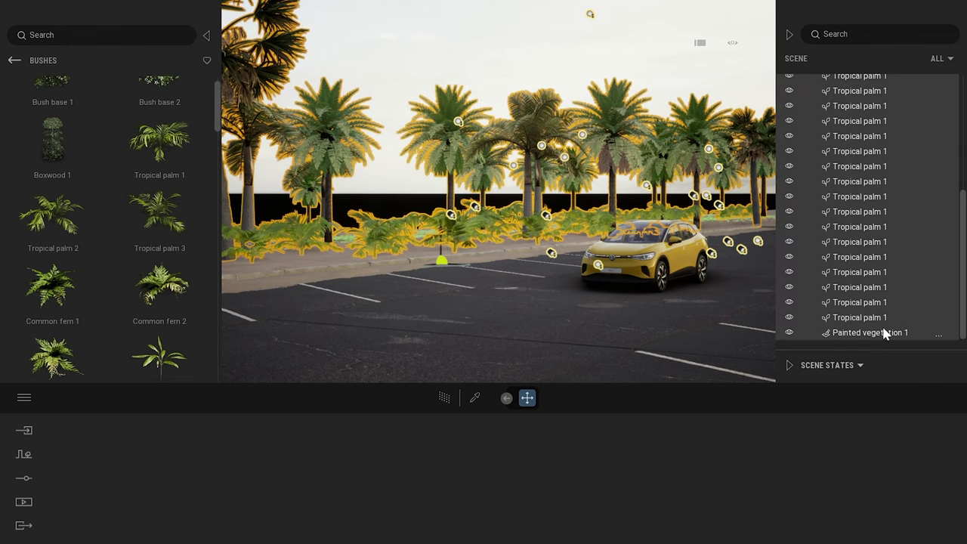
{"action": "key", "text": "Delete"}
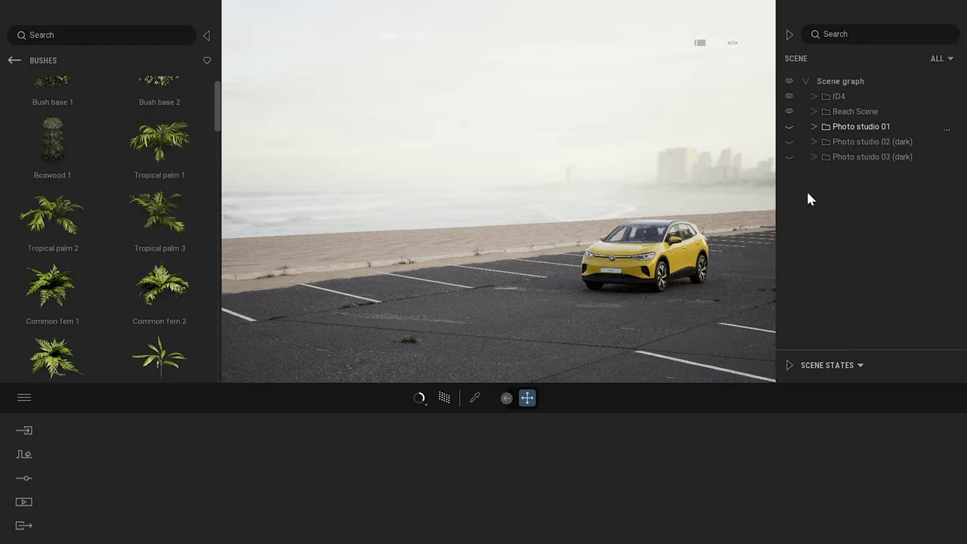
Expand the scene states, collapse the asset library and apply the Photo studio state.
{"action": "left_click", "coordinate": [788, 370]}
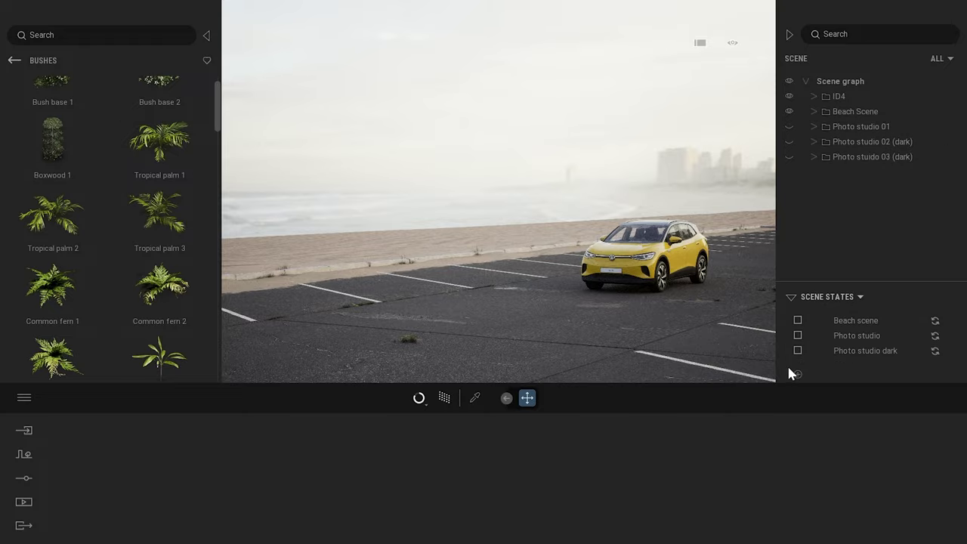
{"action": "left_click", "coordinate": [207, 36]}
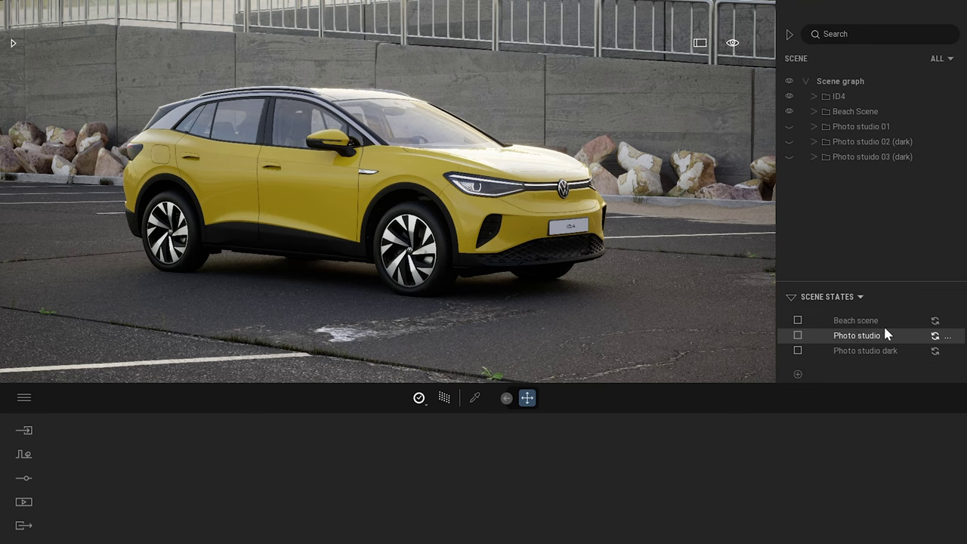
{"action": "left_click", "coordinate": [865, 339]}
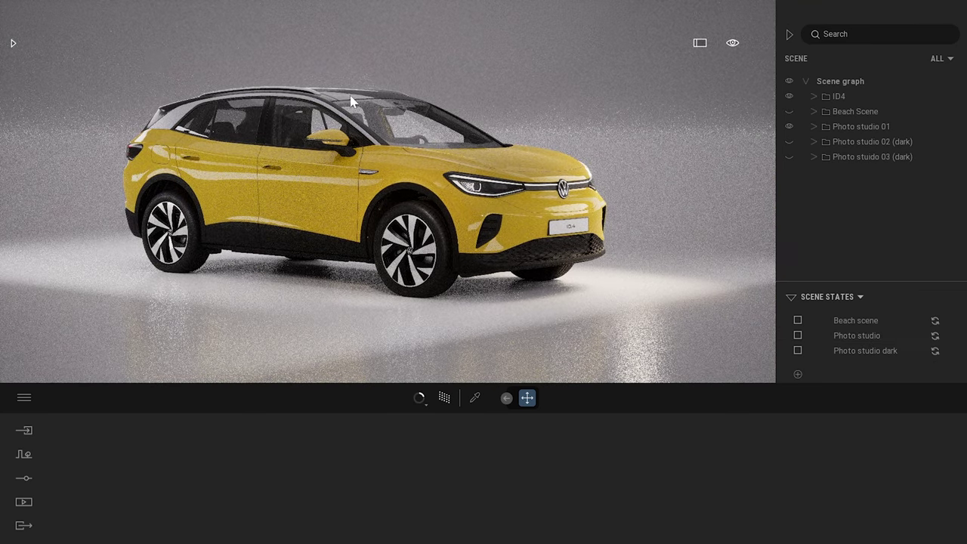
Cycle the car through the Photo studio dark and Photo studio scene states, finishing with Beach scene applied.
{"action": "right_click_drag", "start_coordinate": [346, 119], "coordinate": [333, 155]}
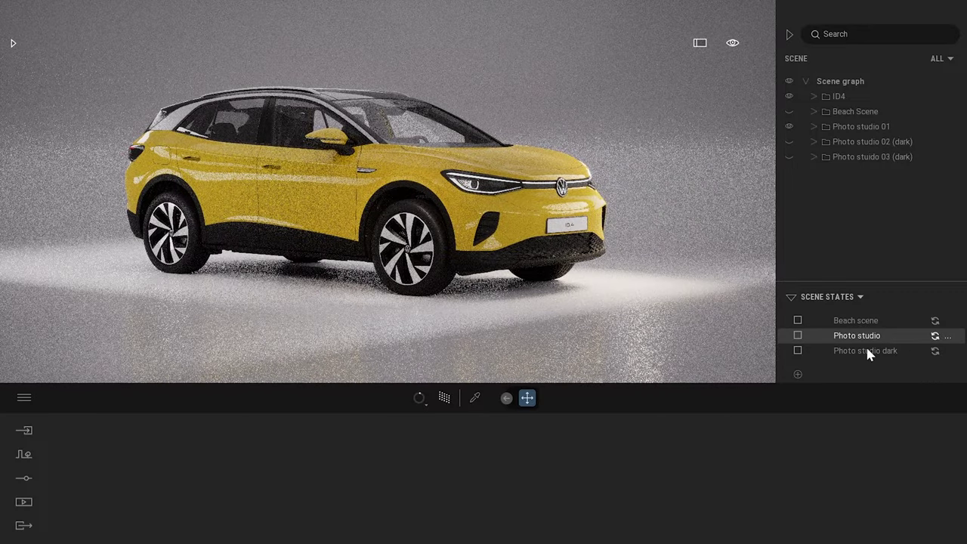
{"action": "left_click", "coordinate": [867, 352]}
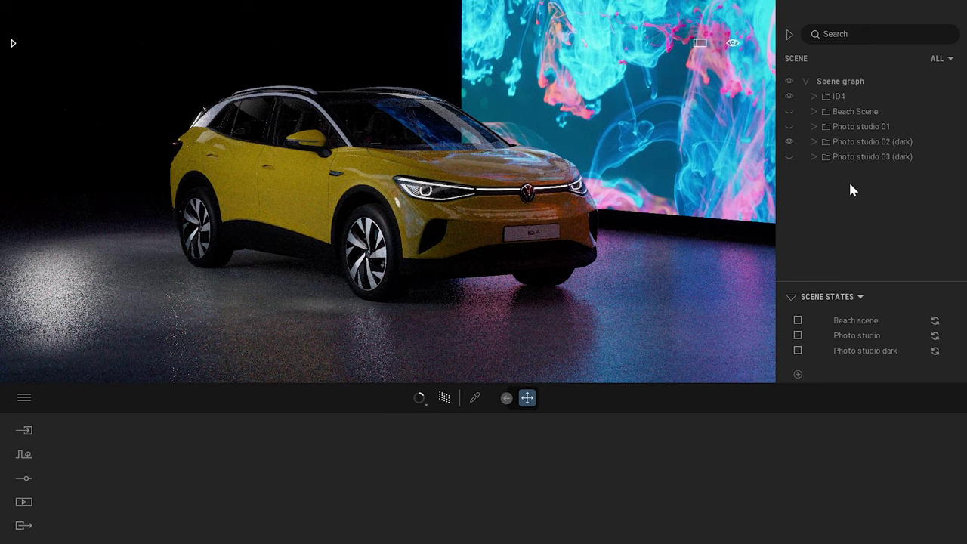
{"action": "left_click", "coordinate": [859, 338]}
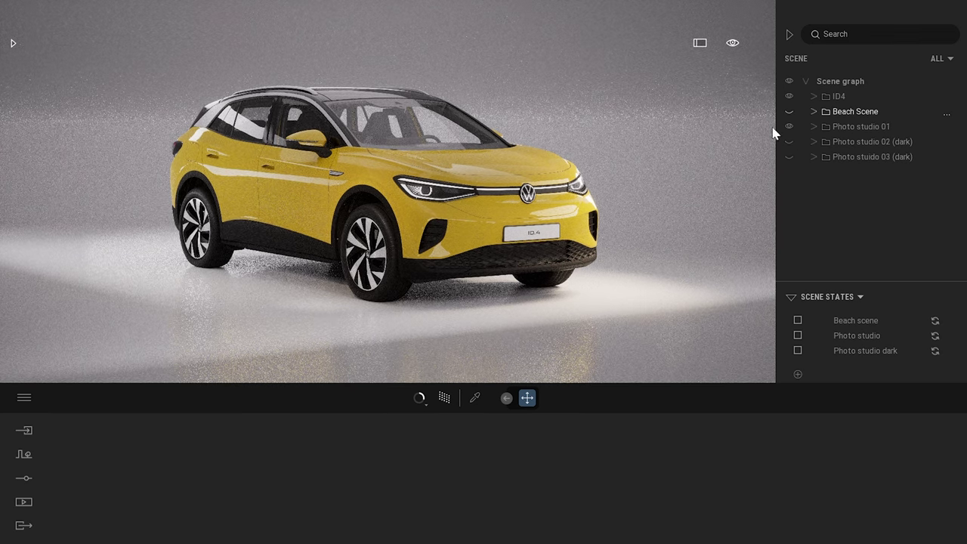
{"action": "left_click", "coordinate": [864, 320]}
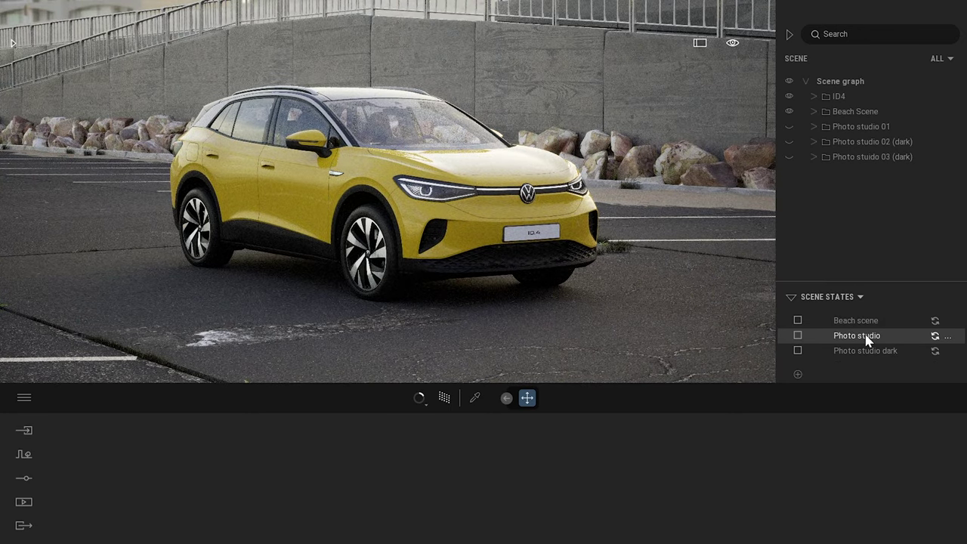
{"action": "left_click", "coordinate": [865, 339]}
{"action": "left_click", "coordinate": [868, 352]}
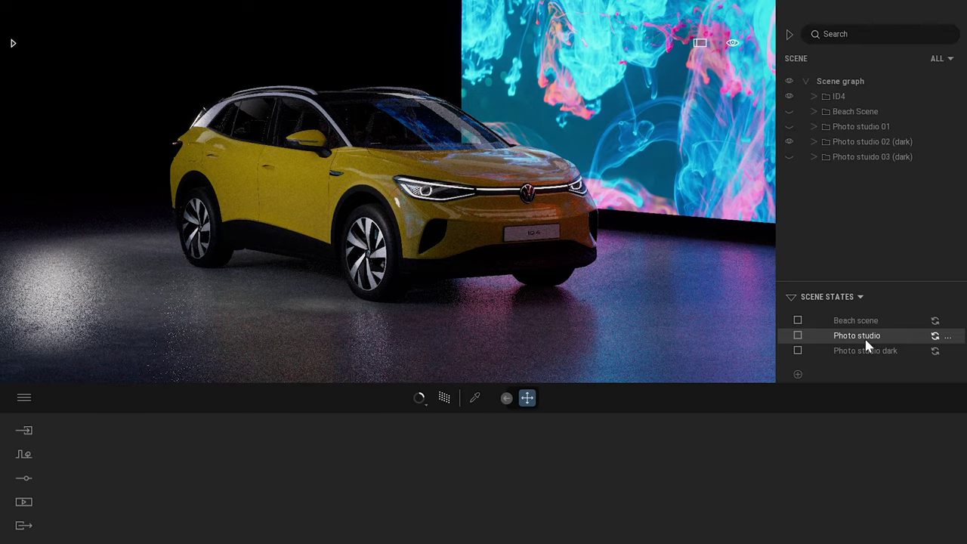
{"action": "left_click", "coordinate": [866, 338]}
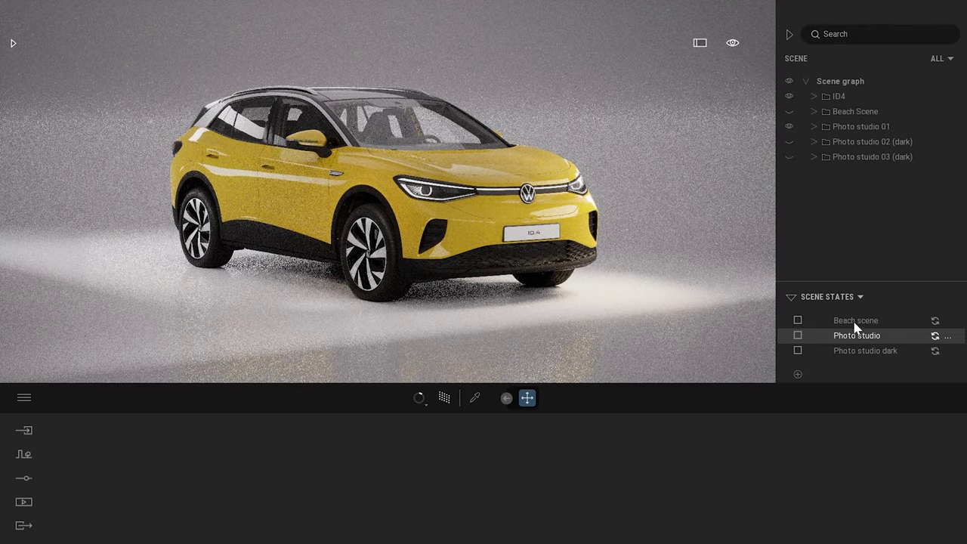
{"action": "left_click", "coordinate": [856, 321]}
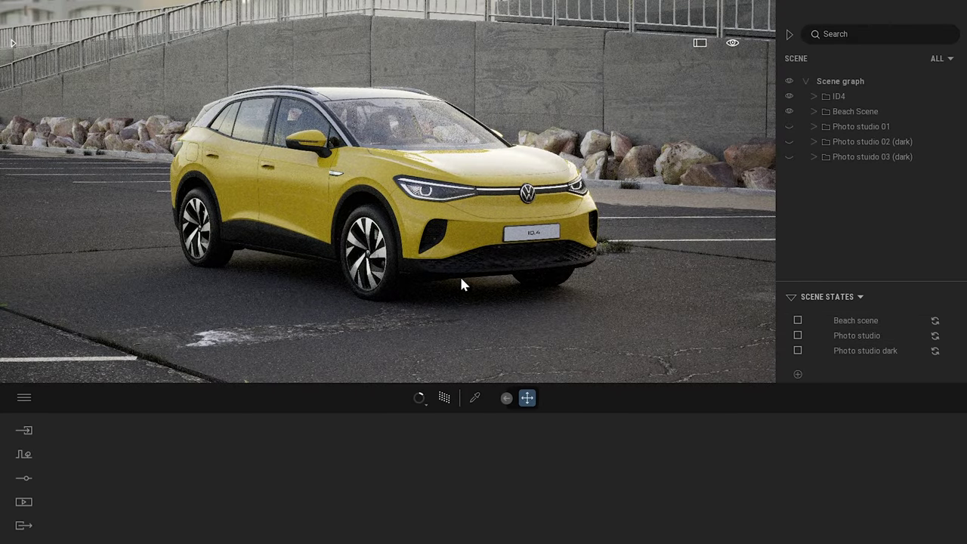
Pick the yellow body paint from the car's side door with the material picker and hide the scene graph.
{"action": "left_click_drag", "start_coordinate": [558, 212], "coordinate": [378, 226]}
{"action": "left_click_drag", "start_coordinate": [604, 299], "coordinate": [501, 320]}
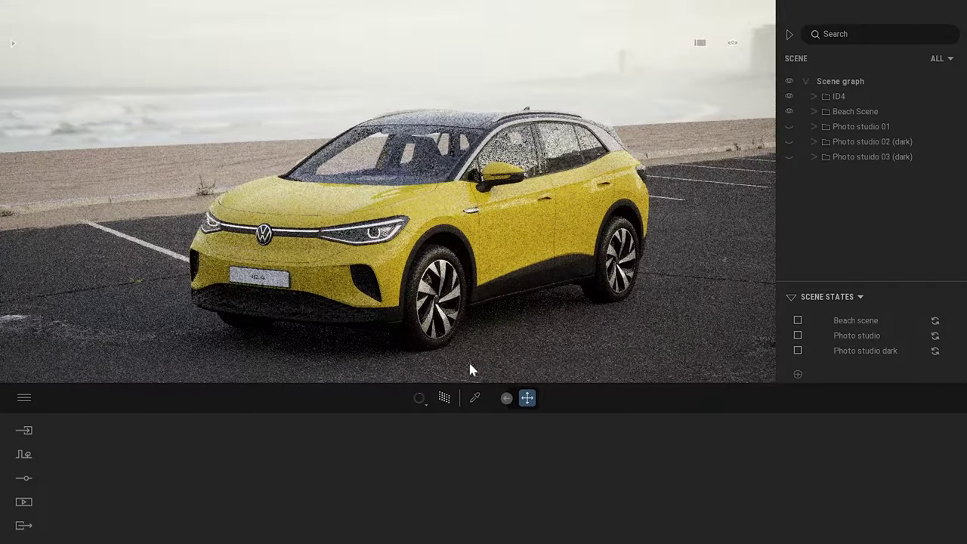
{"action": "left_click", "coordinate": [472, 400]}
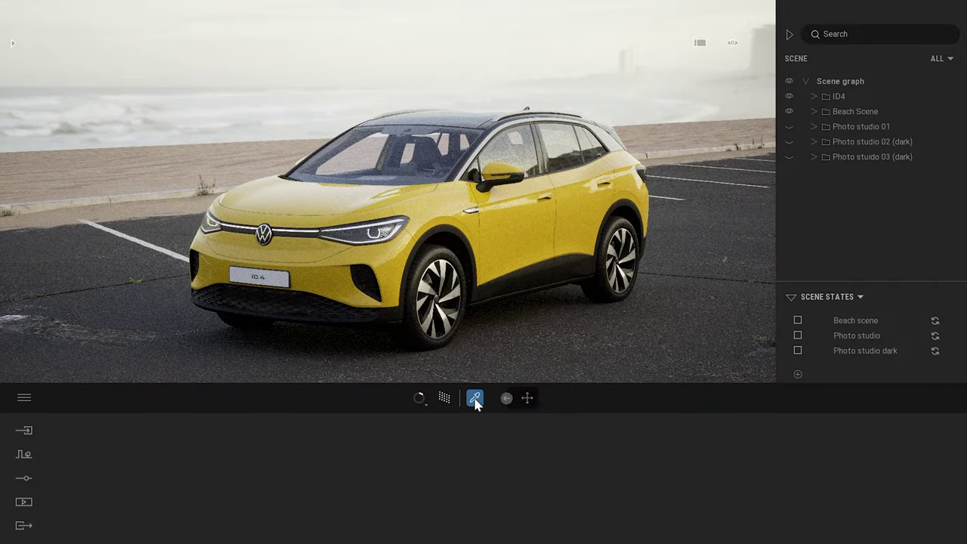
{"action": "left_click", "coordinate": [534, 218]}
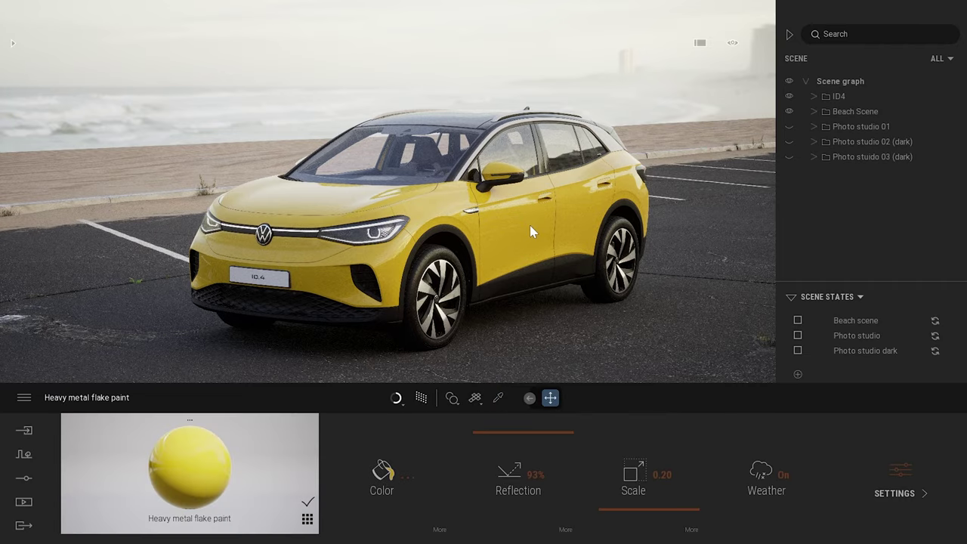
{"action": "left_click", "coordinate": [789, 34]}
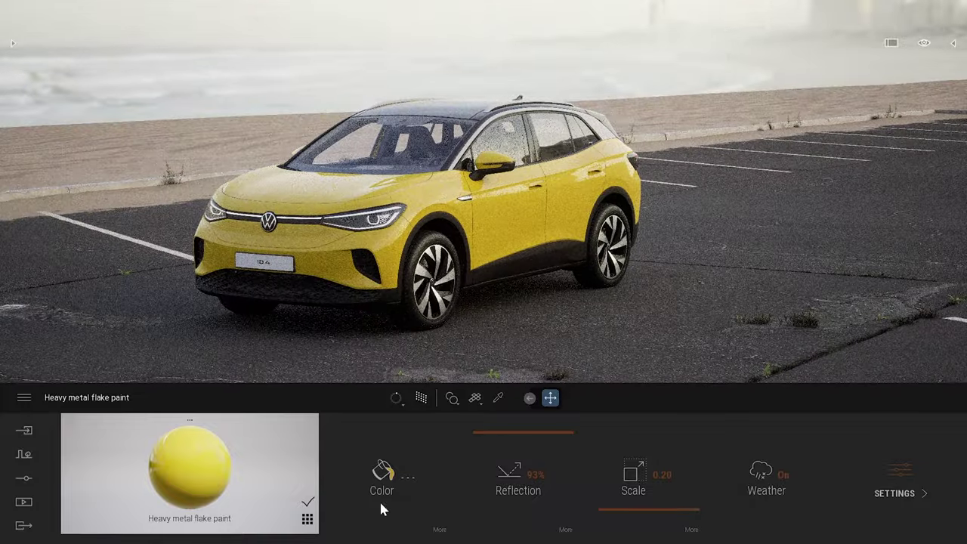
Try the stored black, white, red, blue, grey and yellow colors on the Heavy metal flake paint, then discard the color change.
{"action": "left_click", "coordinate": [382, 480]}
{"action": "left_click_drag", "start_coordinate": [395, 153], "coordinate": [736, 99]}
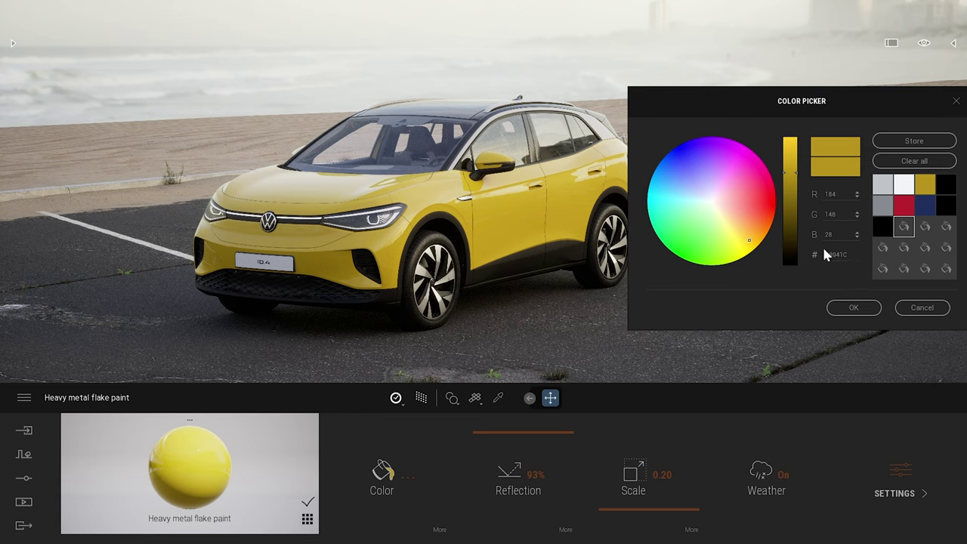
{"action": "left_click", "coordinate": [946, 189]}
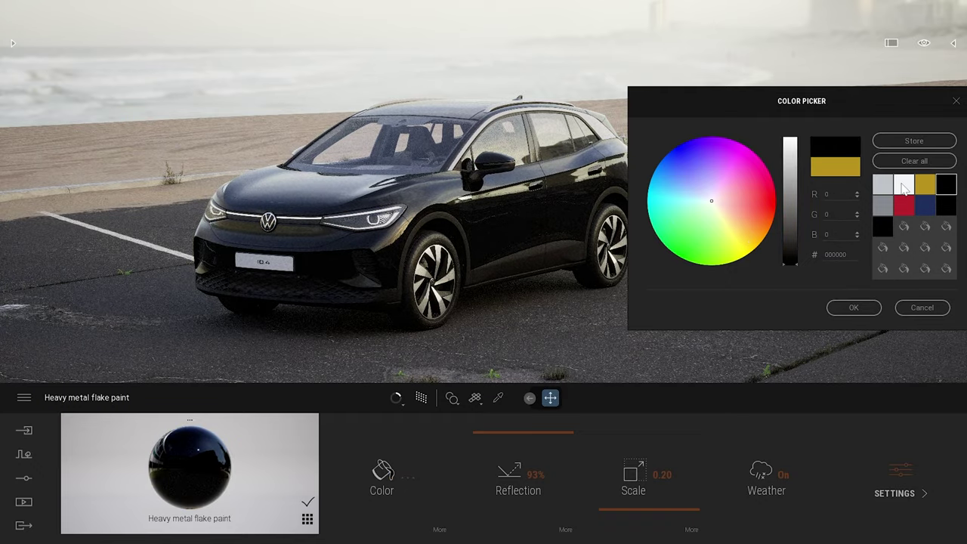
{"action": "left_click", "coordinate": [904, 185]}
{"action": "left_click", "coordinate": [904, 210]}
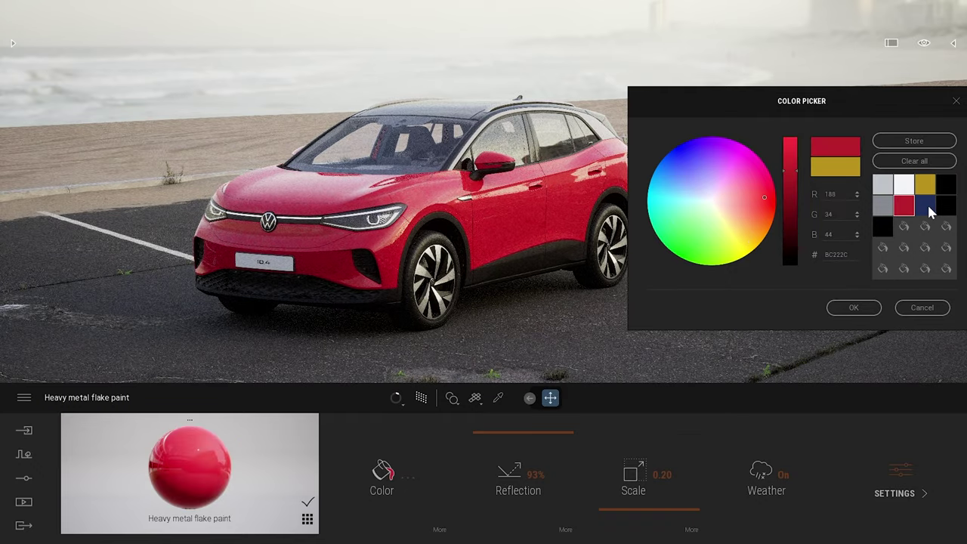
{"action": "left_click", "coordinate": [926, 210]}
{"action": "left_click", "coordinate": [884, 209]}
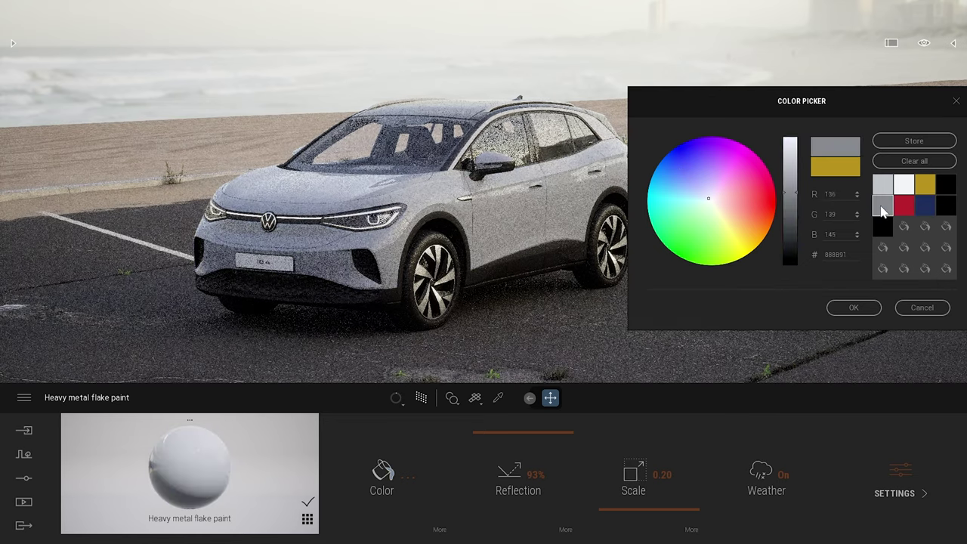
{"action": "left_click", "coordinate": [884, 186]}
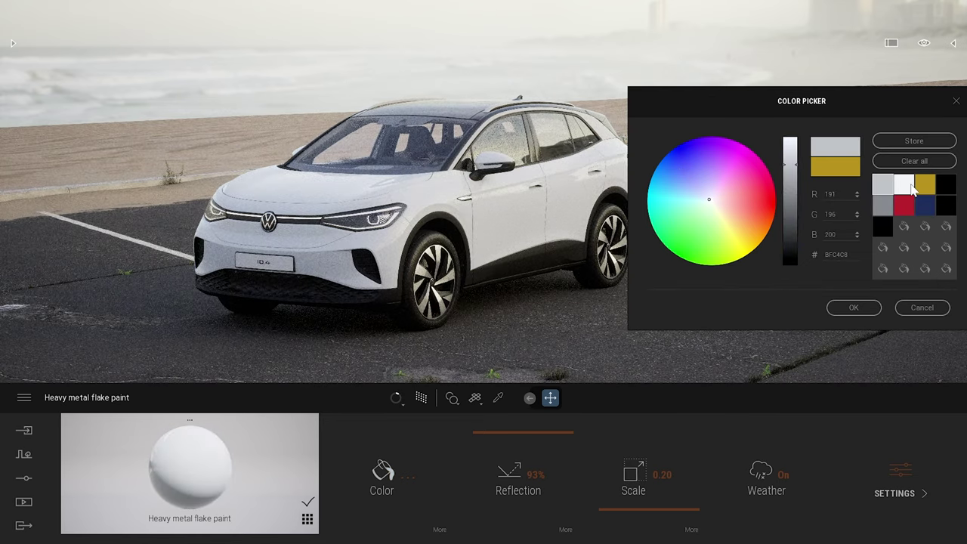
{"action": "left_click", "coordinate": [908, 188]}
{"action": "left_click", "coordinate": [925, 187]}
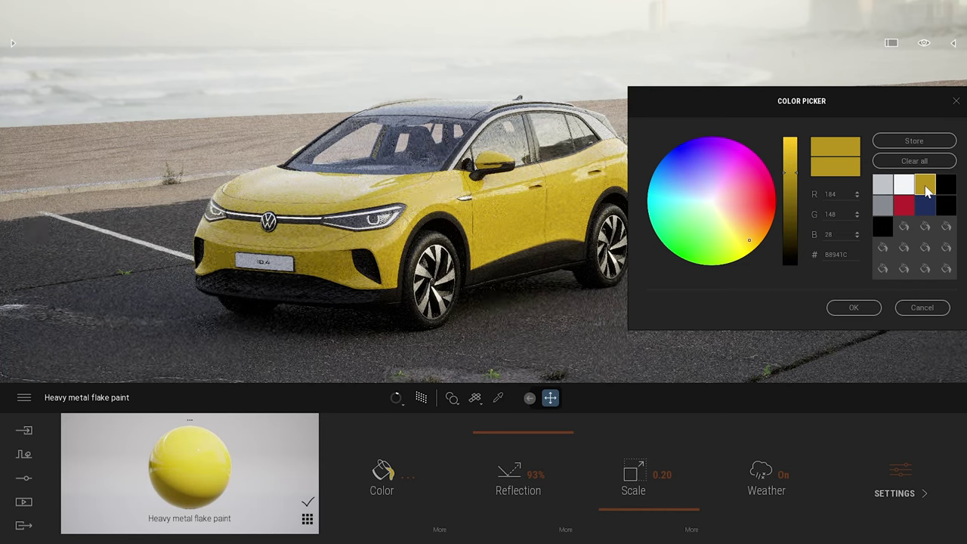
{"action": "left_click", "coordinate": [922, 308]}
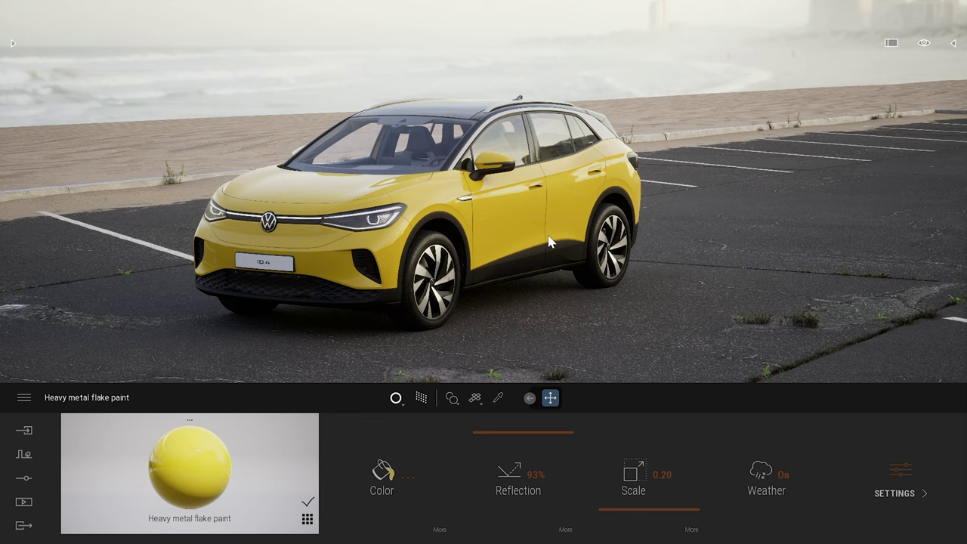
Create a new scene without saving the current one.
{"action": "left_click", "coordinate": [24, 398]}
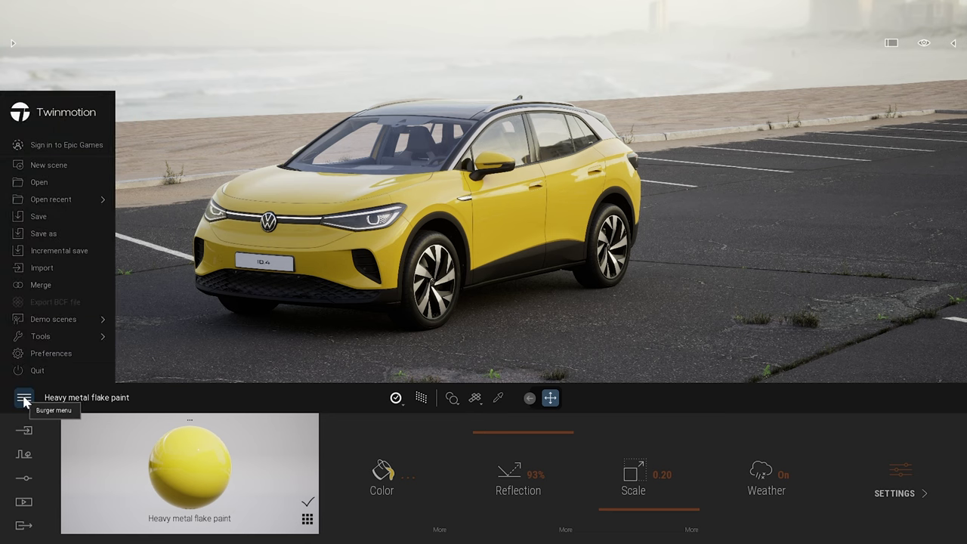
{"action": "left_click", "coordinate": [62, 165]}
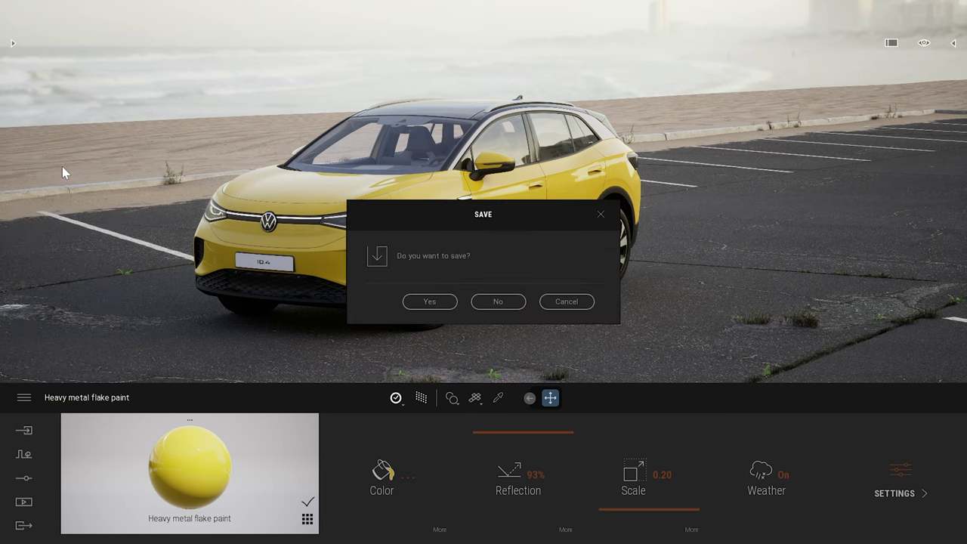
{"action": "left_click", "coordinate": [498, 302]}
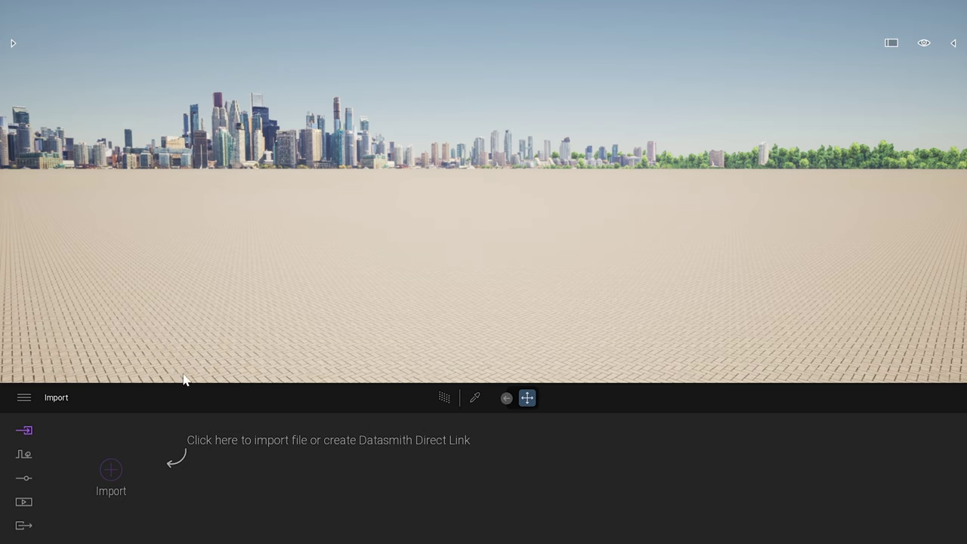
Import the ID4.udatasmith file as geometry with Keep hierarchy as the collapse option and Max UV precision enabled.
{"action": "left_click", "coordinate": [113, 471]}
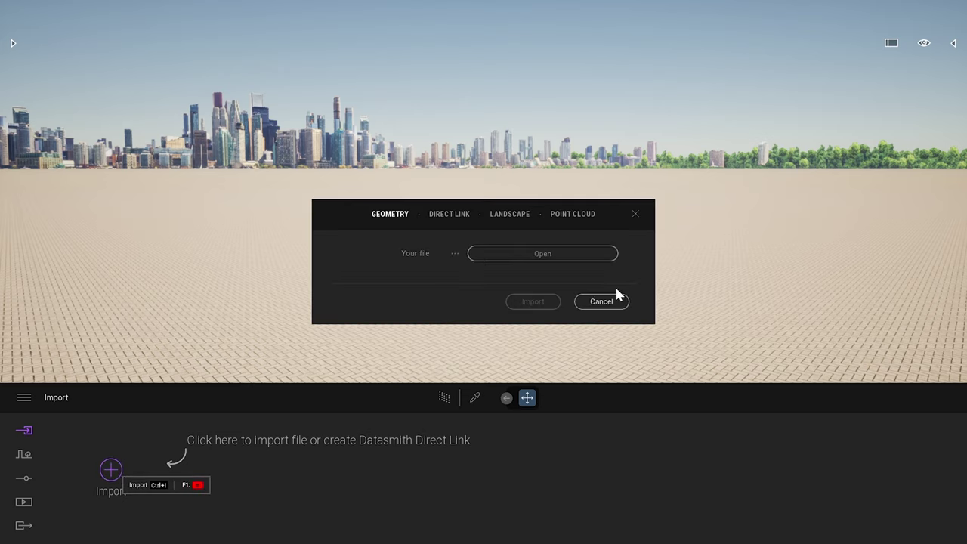
{"action": "left_click", "coordinate": [589, 255]}
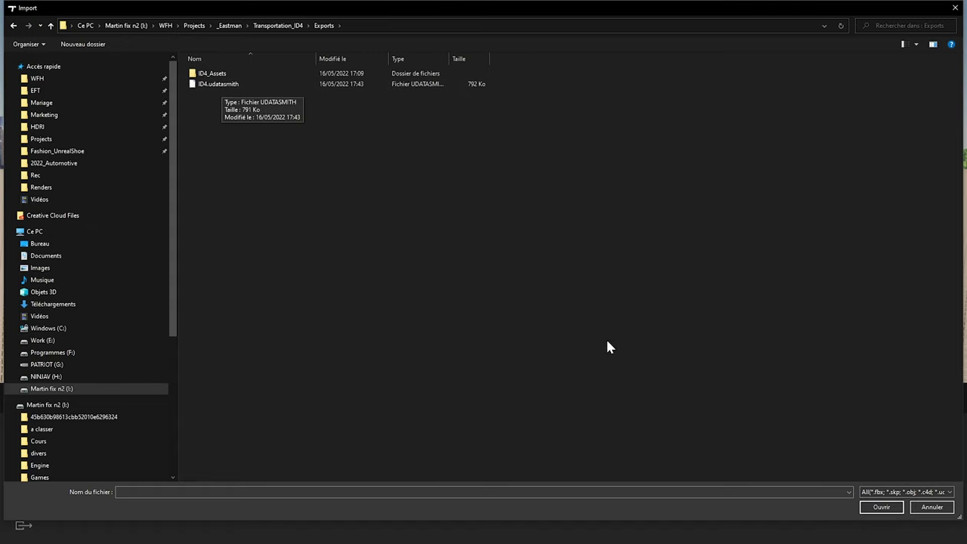
{"action": "left_click", "coordinate": [899, 492]}
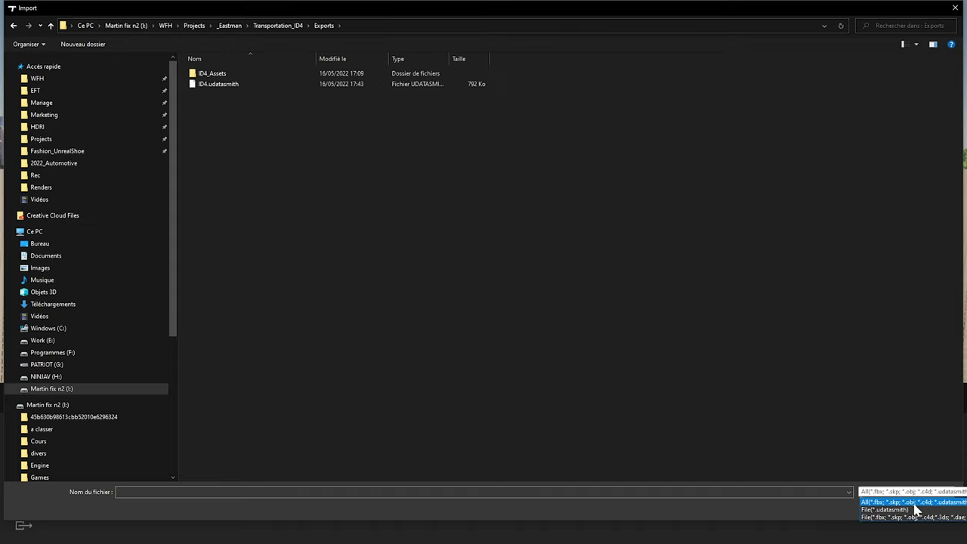
{"action": "left_click", "coordinate": [801, 377]}
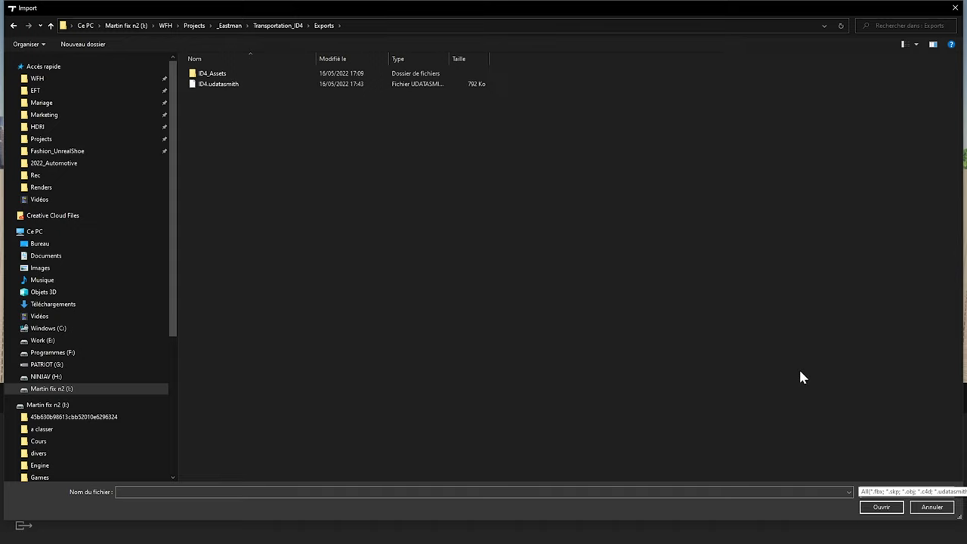
{"action": "left_click", "coordinate": [220, 85]}
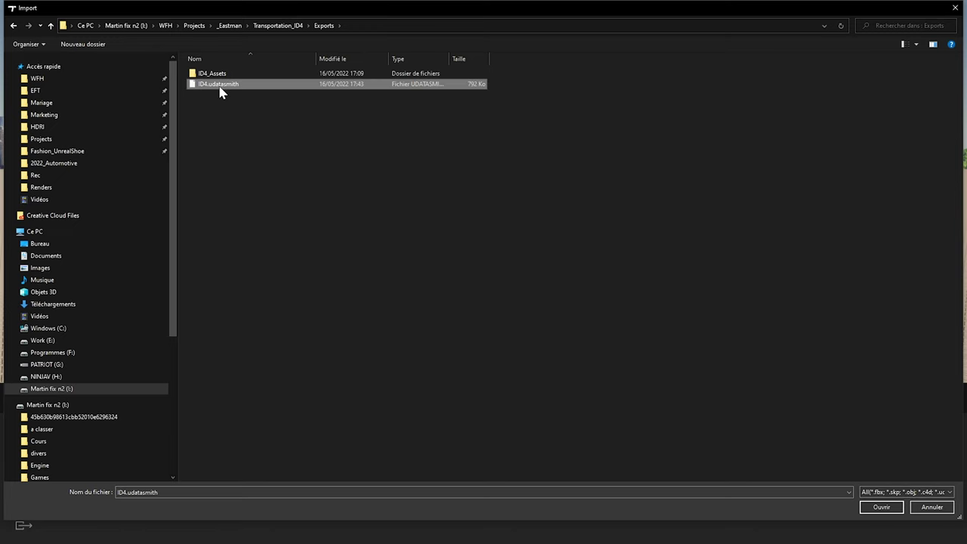
{"action": "double_click", "coordinate": [219, 86]}
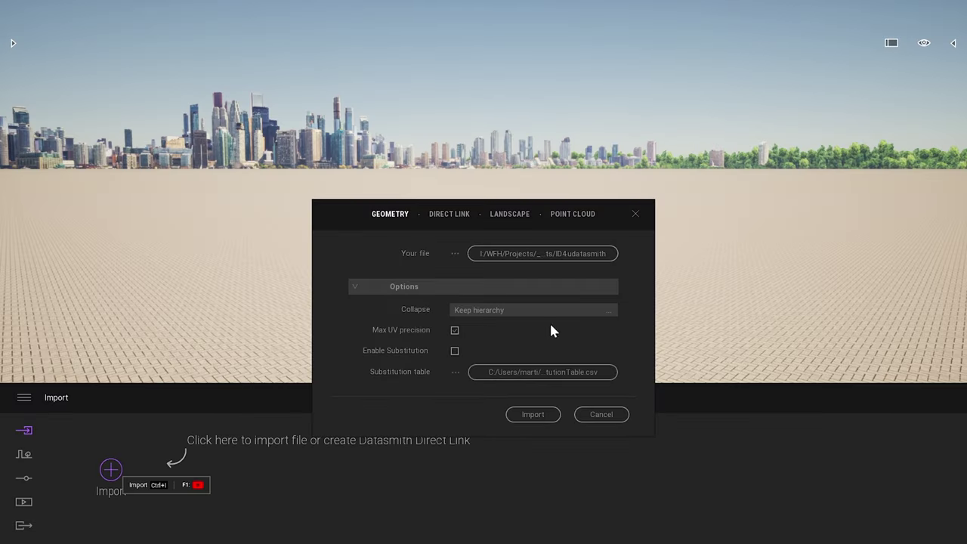
{"action": "left_click", "coordinate": [600, 321]}
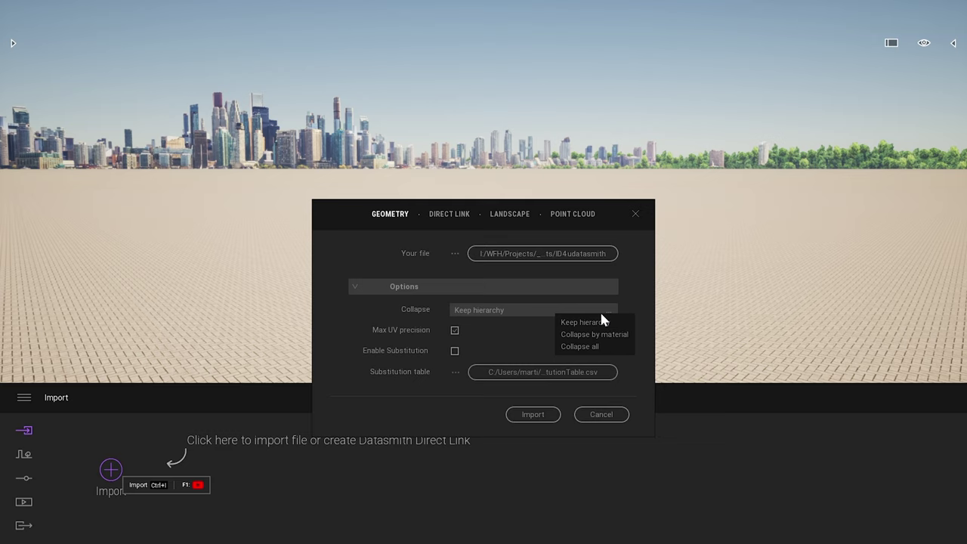
{"action": "left_click", "coordinate": [532, 415]}
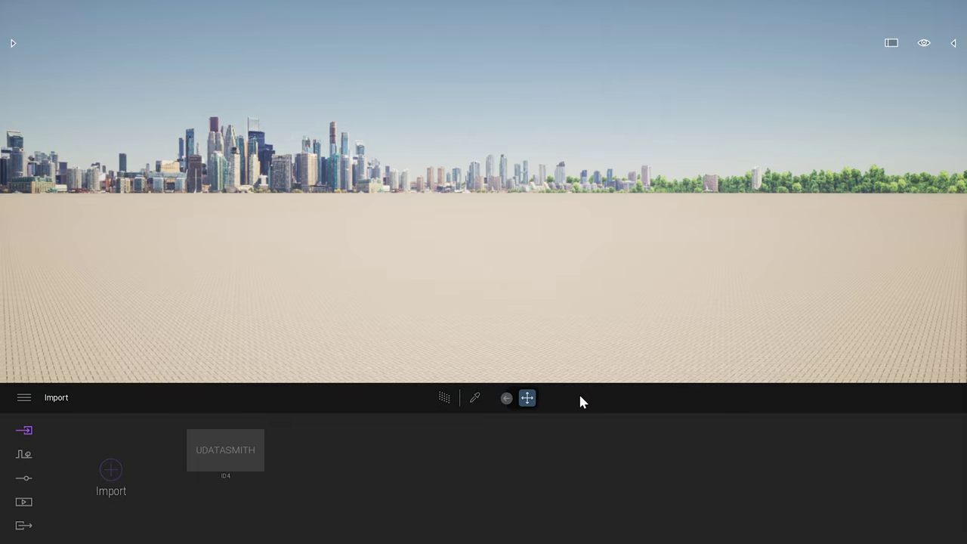
Show the scene graph, focus the view on the imported ID4 model and examine the car from its front side.
{"action": "right_click_drag", "start_coordinate": [576, 147], "coordinate": [576, 302]}
{"action": "key", "text": "w"}
{"action": "key", "text": "s"}
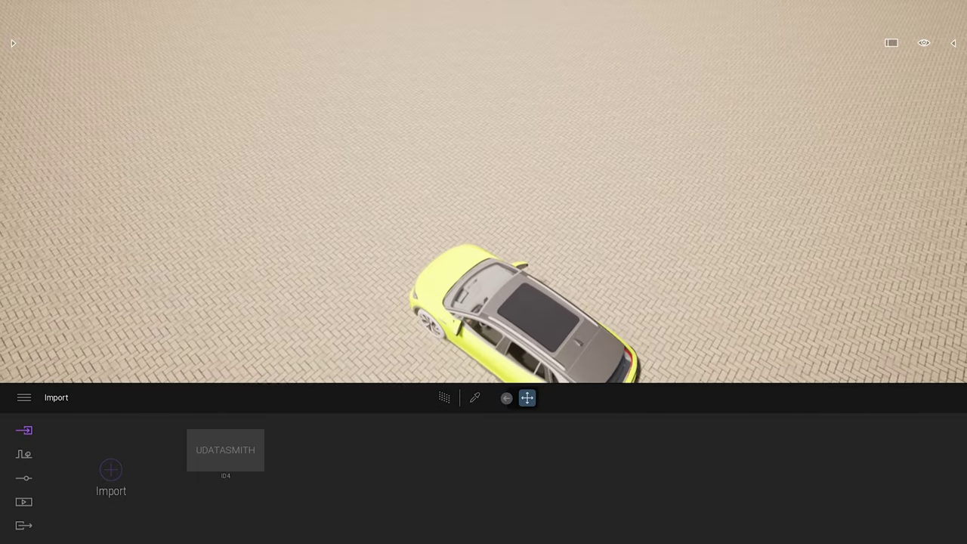
{"action": "right_click_drag", "start_coordinate": [558, 194], "coordinate": [558, 75]}
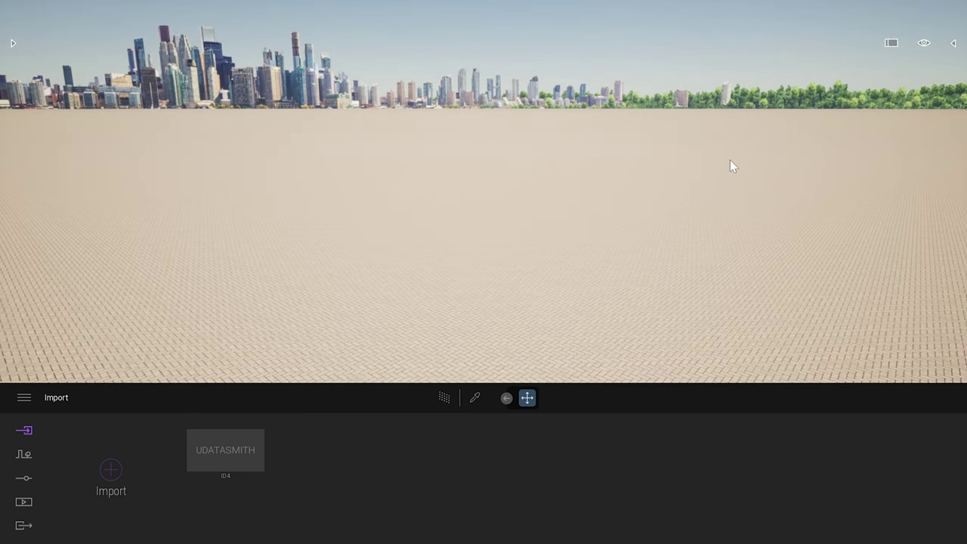
{"action": "left_click", "coordinate": [954, 44]}
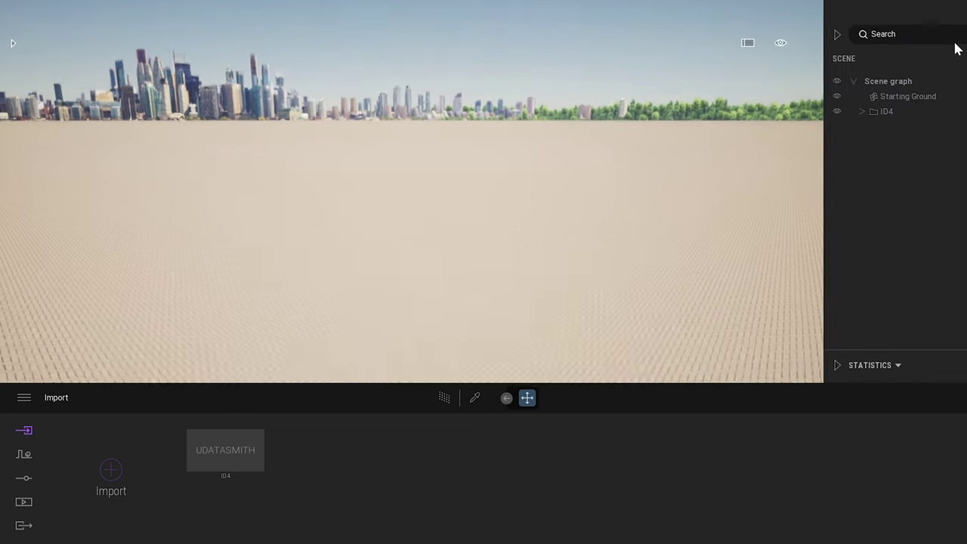
{"action": "left_click", "coordinate": [786, 35]}
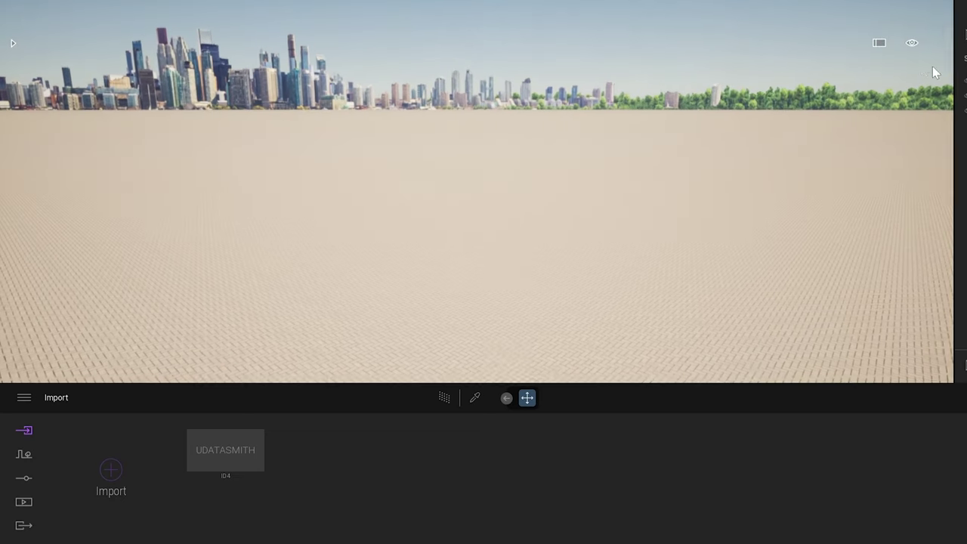
{"action": "left_click", "coordinate": [954, 44]}
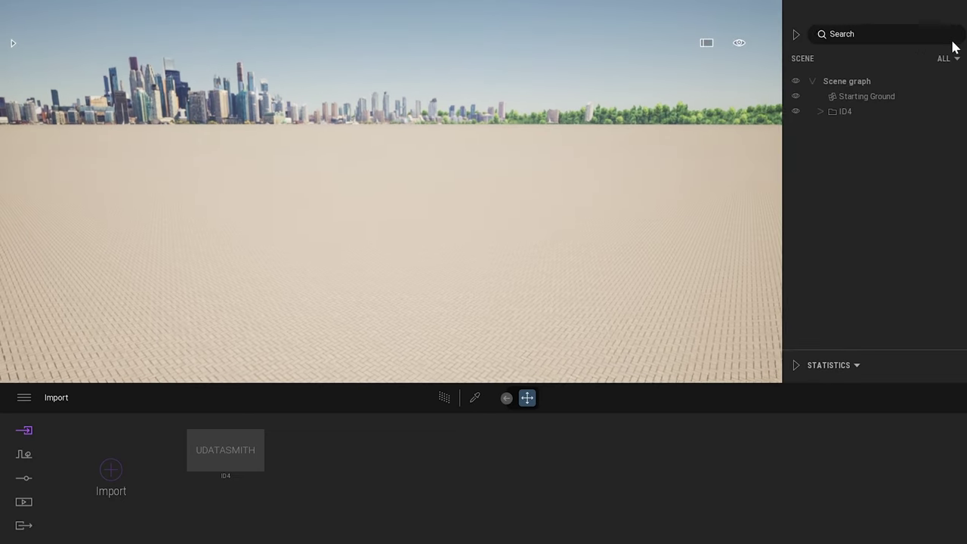
{"action": "double_click", "coordinate": [834, 112]}
{"action": "middle_click_drag", "start_coordinate": [354, 142], "coordinate": [581, 136], "text": "shift"}
{"action": "scroll", "coordinate": [438, 204], "scroll_direction": "down", "scroll_amount": 2}
{"action": "middle_click_drag", "start_coordinate": [438, 204], "coordinate": [438, 170]}
{"action": "right_click_drag", "start_coordinate": [438, 170], "coordinate": [416, 195]}
{"action": "left_click", "coordinate": [664, 270]}
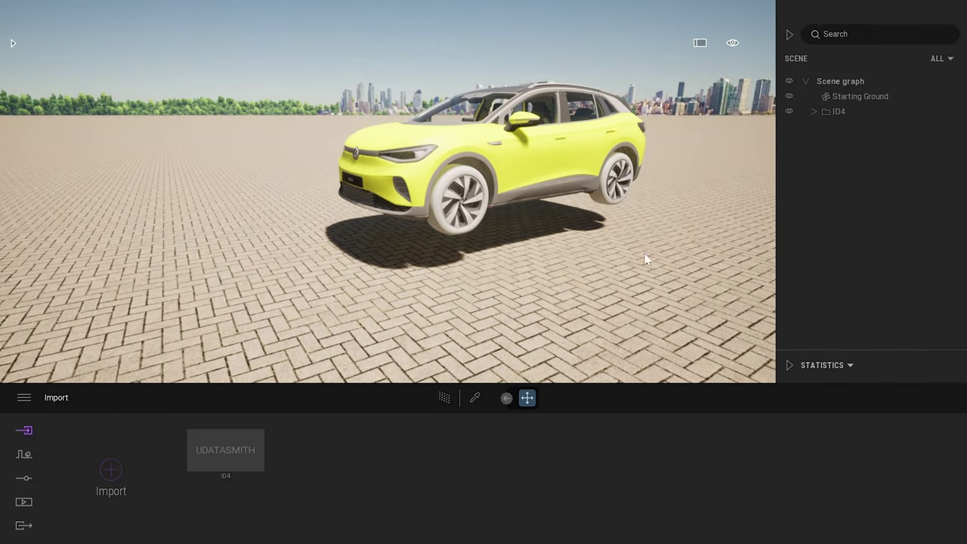
Raise the Starting Ground by about 0.41 so that it meets the car's wheels.
{"action": "left_click", "coordinate": [789, 97]}
{"action": "left_click", "coordinate": [788, 97]}
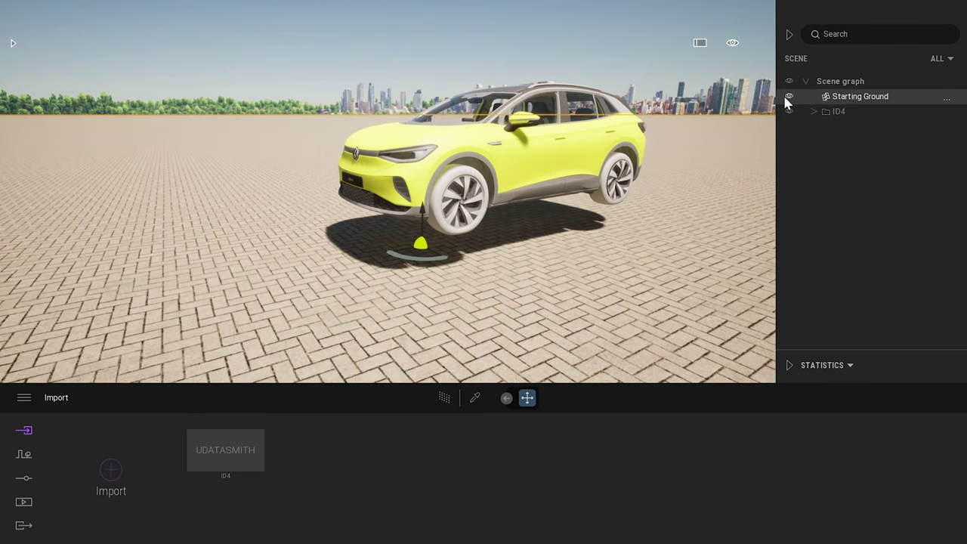
{"action": "left_click_drag", "start_coordinate": [427, 212], "coordinate": [427, 177]}
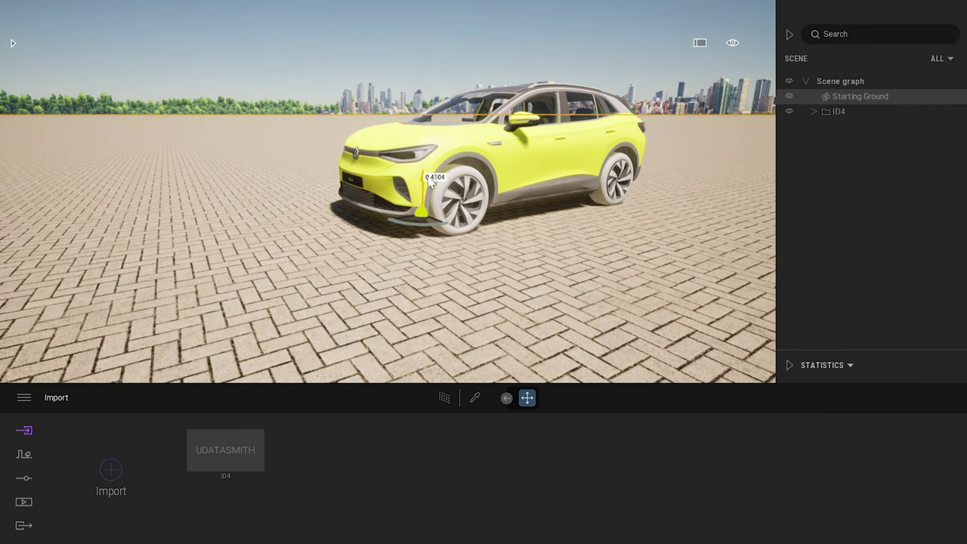
{"action": "key", "text": "Escape"}
Hide the scene graph and examine the car on the paved ground from its front side and slightly above.
{"action": "right_click_drag", "start_coordinate": [481, 225], "coordinate": [642, 185]}
{"action": "key", "text": "w"}
{"action": "key", "text": "a"}
{"action": "key", "text": "s"}
{"action": "right_click_drag", "start_coordinate": [491, 206], "coordinate": [447, 206]}
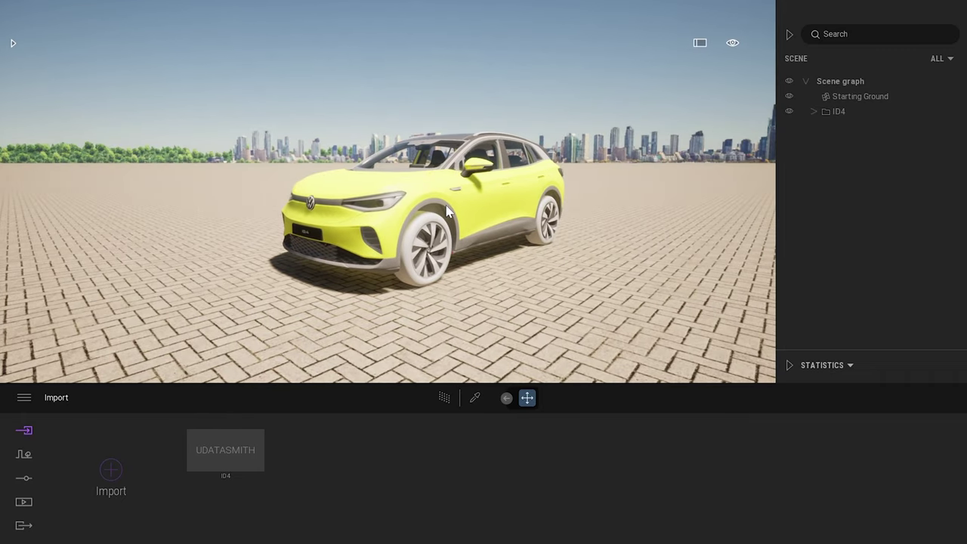
{"action": "left_click", "coordinate": [787, 36]}
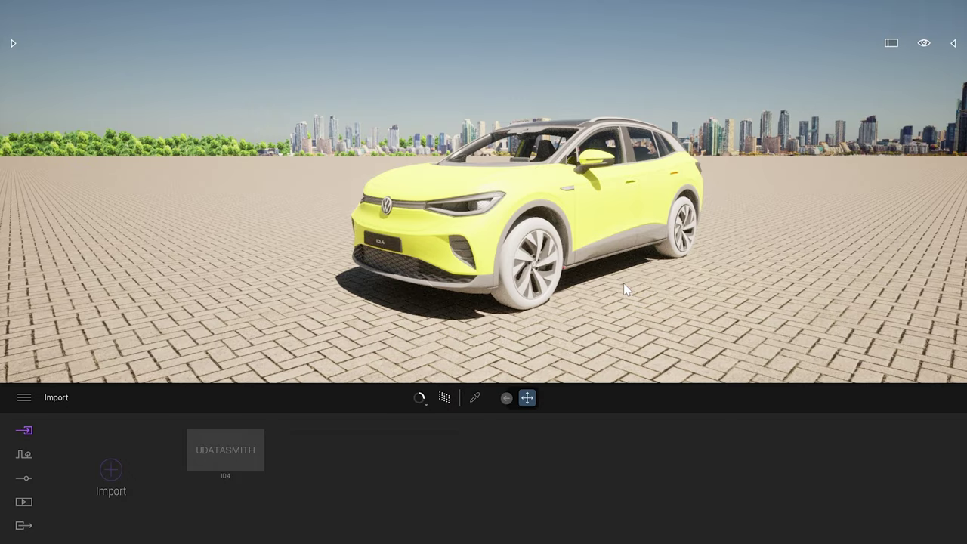
{"action": "right_click_drag", "start_coordinate": [635, 200], "coordinate": [635, 240]}
{"action": "key", "text": "s"}
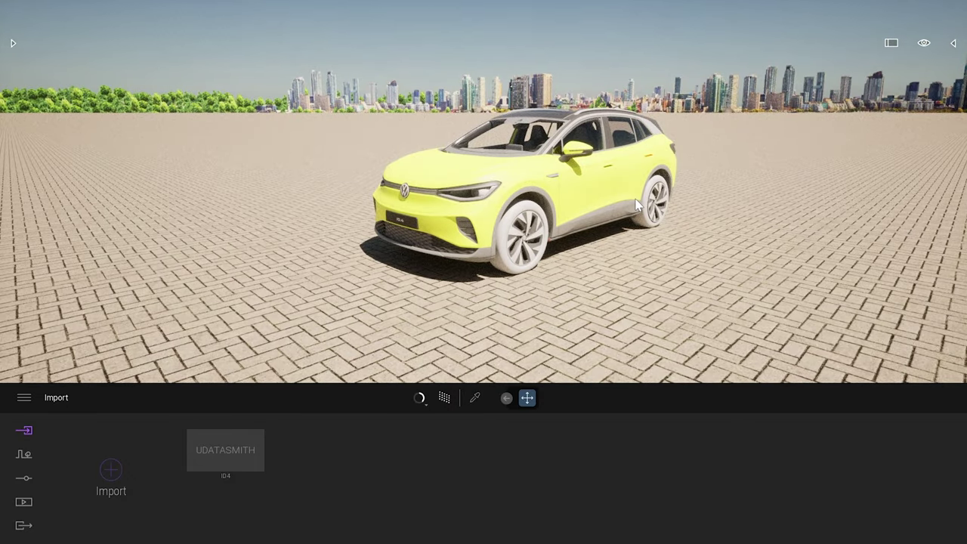
{"action": "right_click_drag", "start_coordinate": [637, 199], "coordinate": [621, 231]}
{"action": "key", "text": "w"}
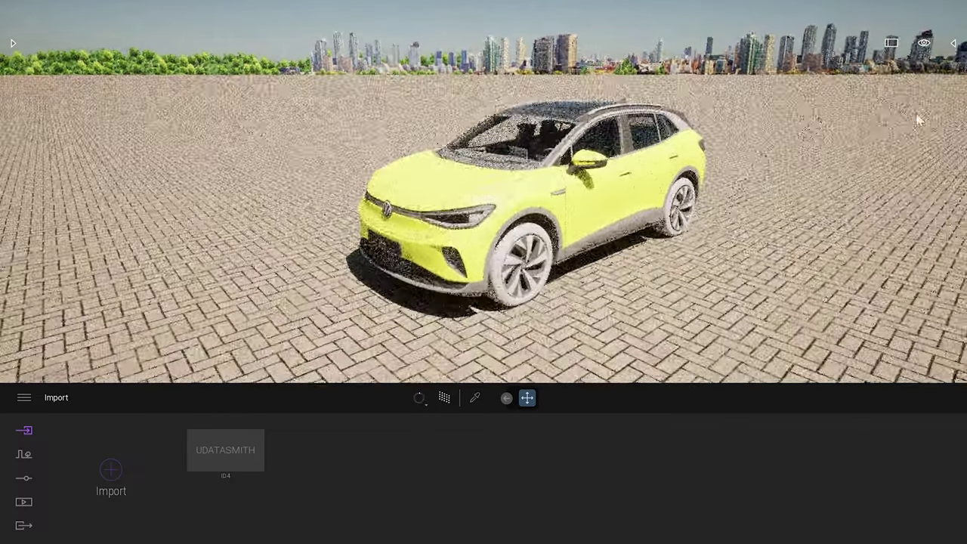
{"action": "scroll", "coordinate": [741, 191], "scroll_direction": "down", "scroll_amount": 3}
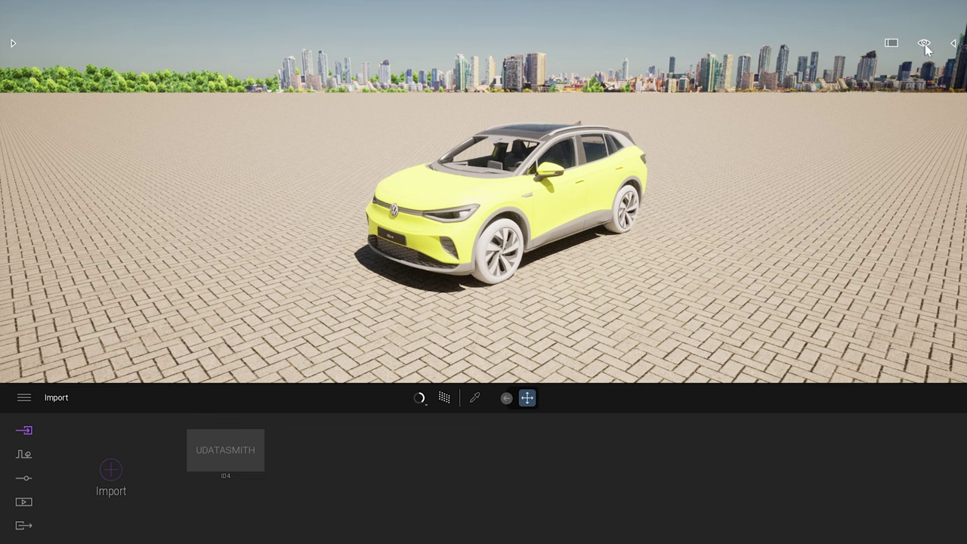
Set the scene's time of day to 12:38.
{"action": "left_click", "coordinate": [924, 44]}
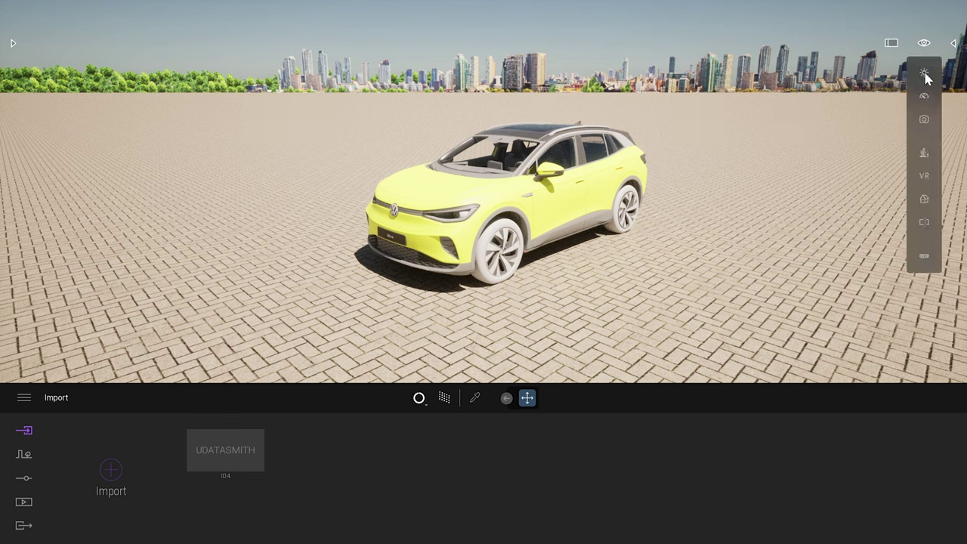
{"action": "left_click", "coordinate": [925, 75]}
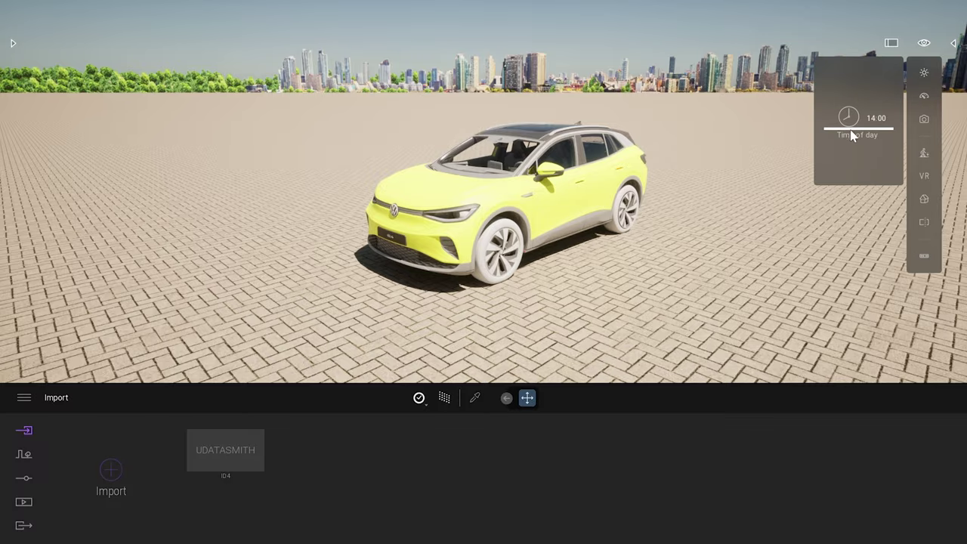
{"action": "mouse_move", "coordinate": [852, 125]}
{"action": "left_mouse_down"}
{"action": "mouse_move", "coordinate": [840, 118]}
{"action": "mouse_move", "coordinate": [840, 96]}
{"action": "mouse_move", "coordinate": [847, 158]}
{"action": "mouse_move", "coordinate": [844, 123]}
{"action": "left_mouse_up"}
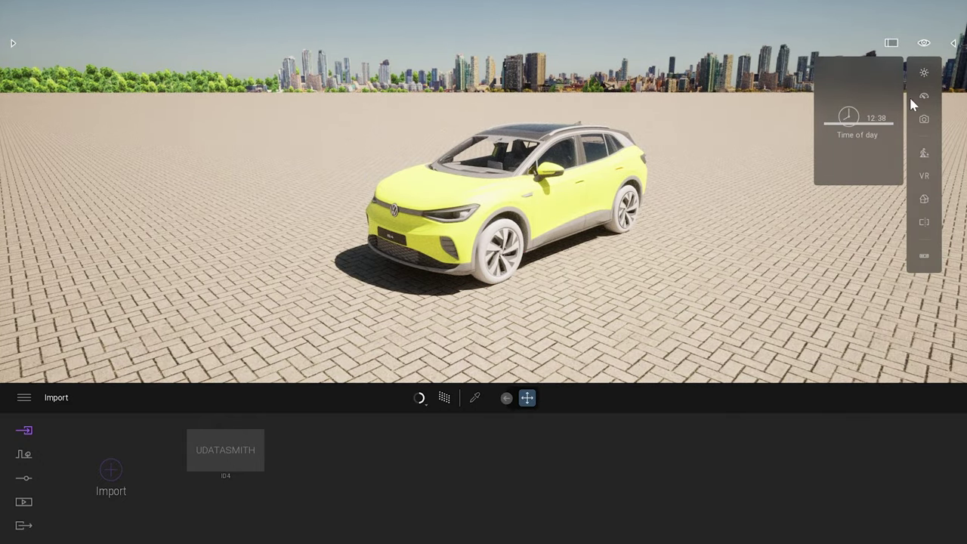
Show the on-screen navigation help for orbiting, panning, looking around and moving.
{"action": "mouse_move", "coordinate": [924, 101]}
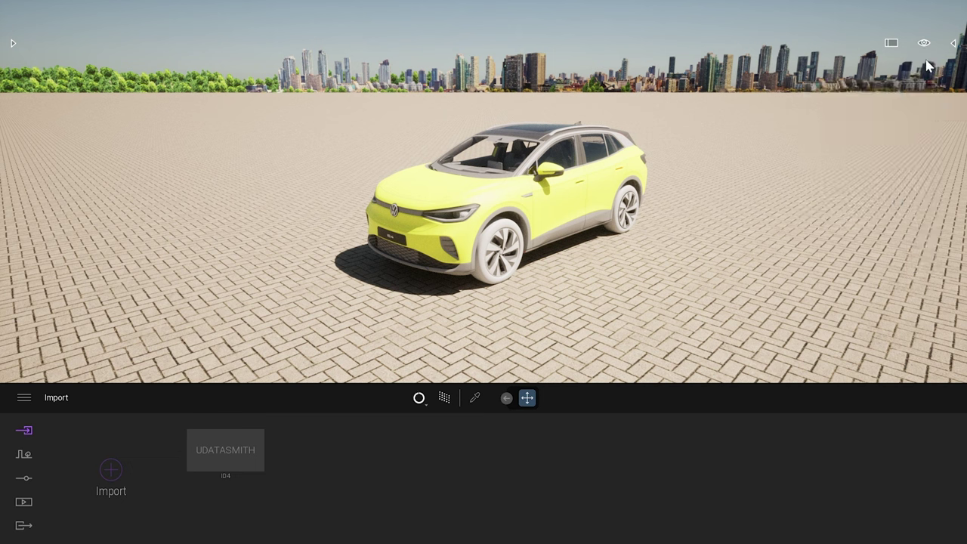
{"action": "mouse_move", "coordinate": [923, 47]}
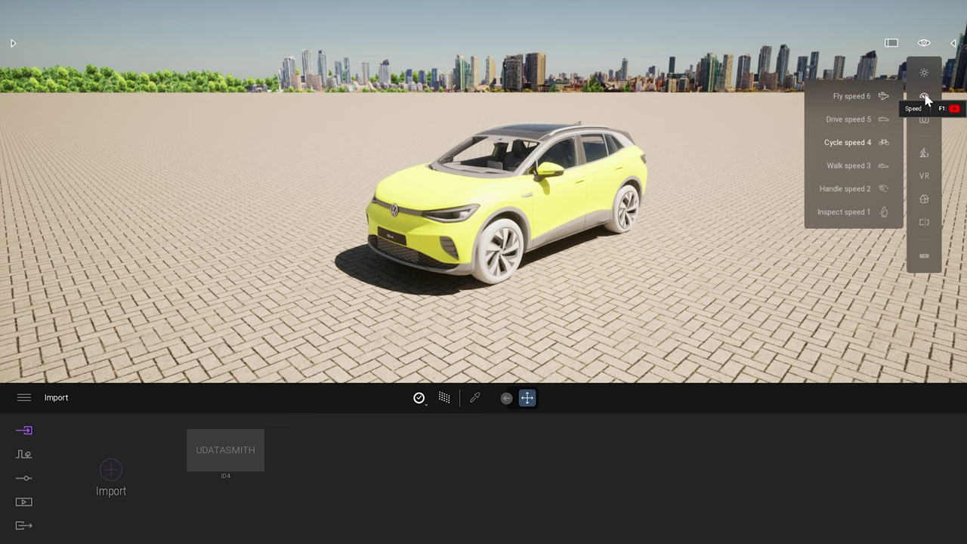
{"action": "mouse_move", "coordinate": [924, 255]}
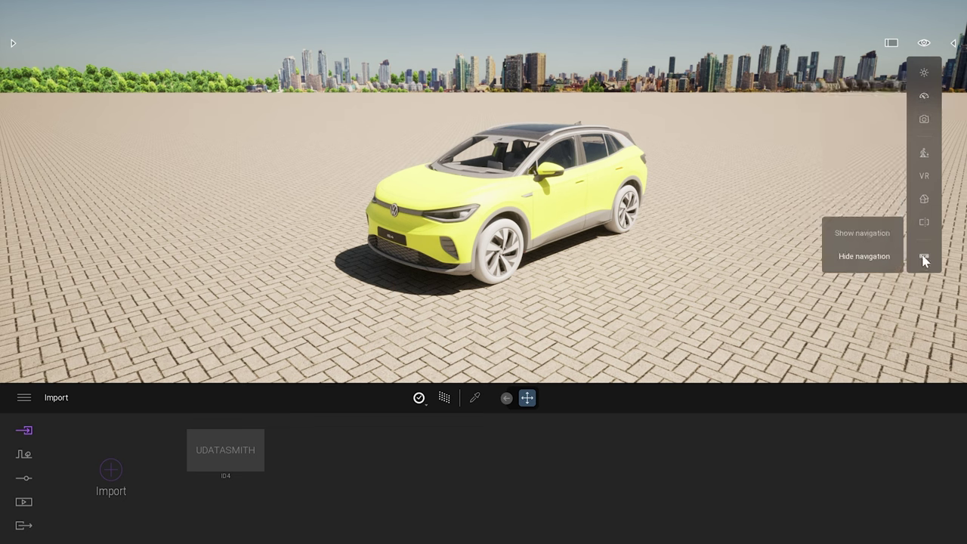
{"action": "left_click", "coordinate": [873, 234]}
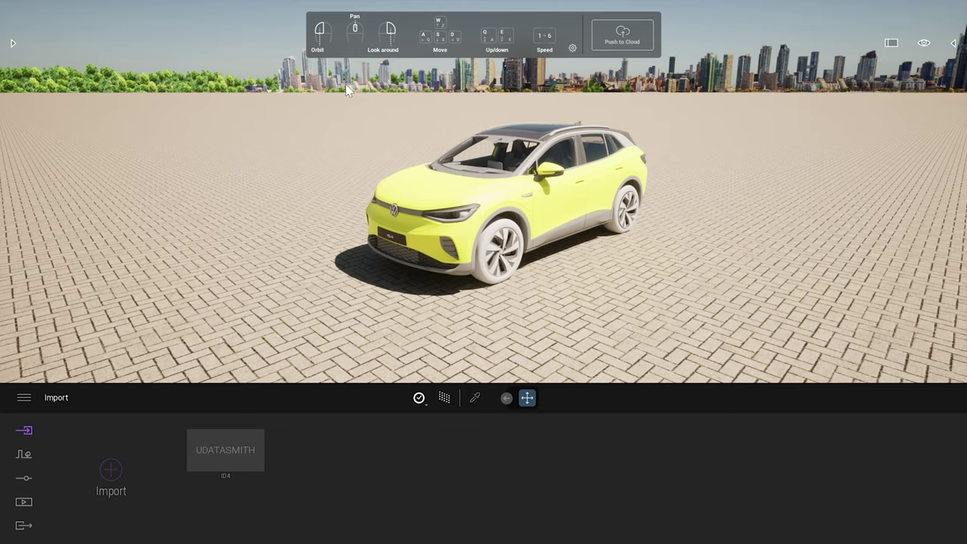
Try orbiting, panning, looking around and moving the camera in different directions around the car.
{"action": "left_click_drag", "start_coordinate": [529, 138], "coordinate": [378, 302]}
{"action": "mouse_move", "coordinate": [524, 184]}
{"action": "middle_mouse_down"}
{"action": "mouse_move", "coordinate": [526, 172]}
{"action": "mouse_move", "coordinate": [546, 204]}
{"action": "mouse_move", "coordinate": [509, 180]}
{"action": "middle_mouse_up"}
{"action": "right_click_drag", "start_coordinate": [571, 194], "coordinate": [589, 178]}
{"action": "left_click_drag", "start_coordinate": [521, 195], "coordinate": [571, 200]}
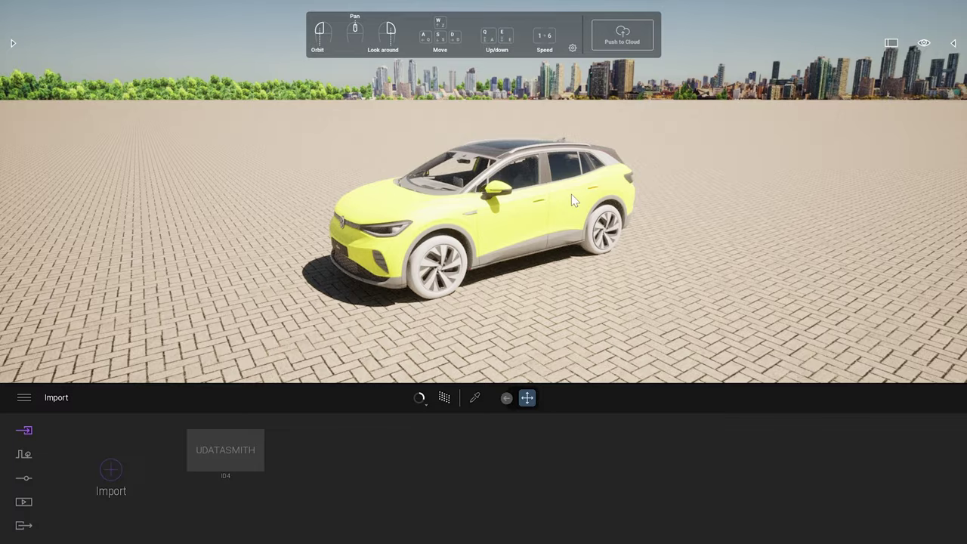
{"action": "key", "text": "a"}
{"action": "key", "text": "d"}
{"action": "key", "text": "w"}
{"action": "key", "text": "s"}
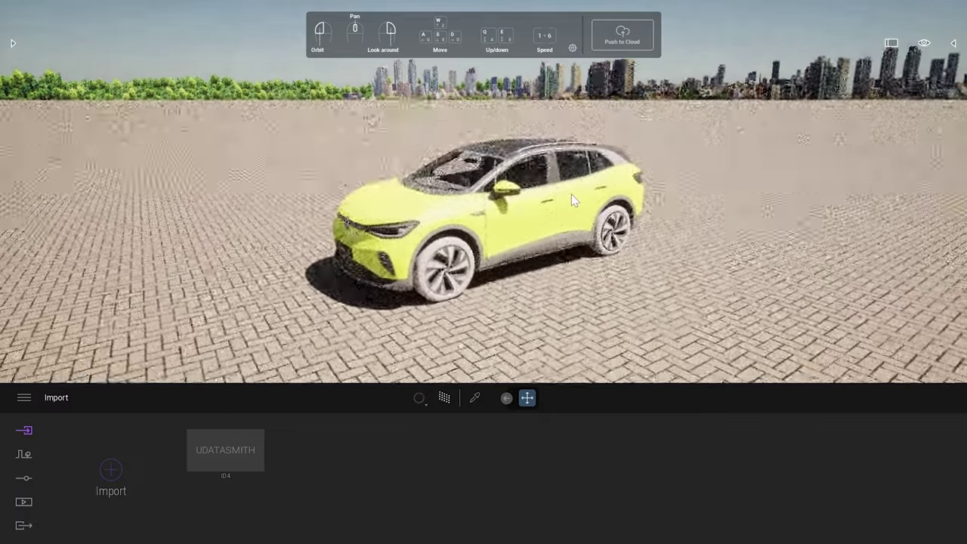
{"action": "key", "text": "a"}
{"action": "key", "text": "w"}
{"action": "key", "text": "d"}
{"action": "key", "text": "w"}
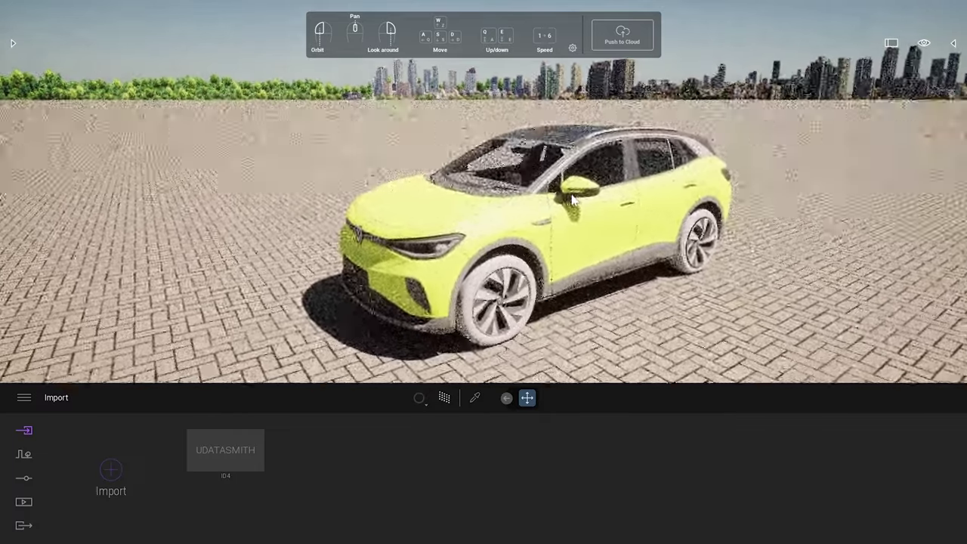
{"action": "key", "text": "e"}
{"action": "key", "text": "s"}
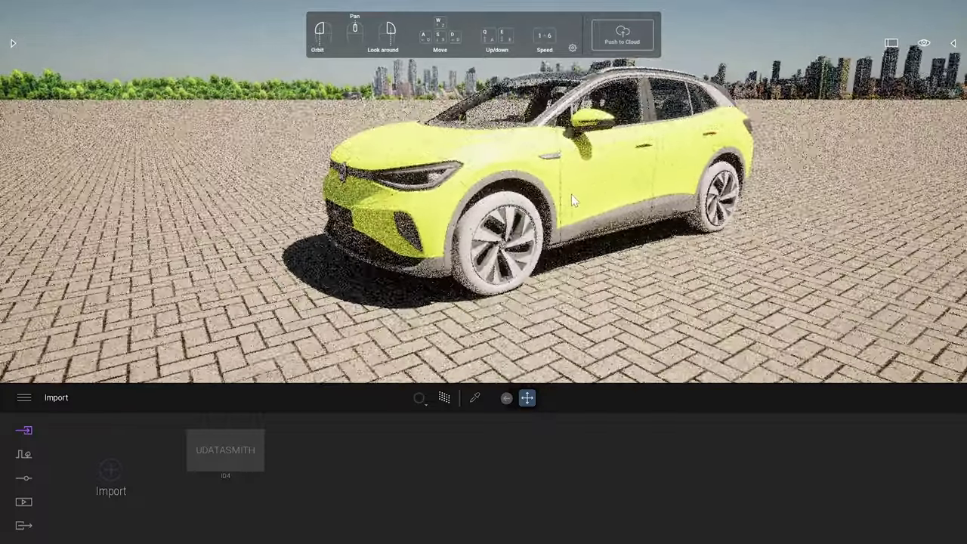
{"action": "key", "text": "s"}
{"action": "left_click_drag", "start_coordinate": [572, 200], "coordinate": [631, 178]}
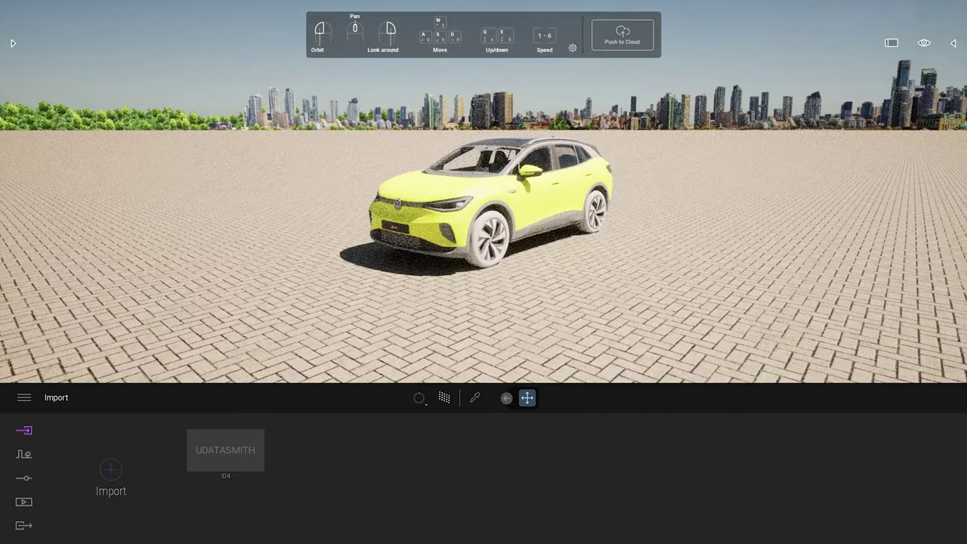
Hide the on-screen navigation help and look up the languages offered for the keyboard shortcuts guide.
{"action": "left_click", "coordinate": [572, 50]}
{"action": "left_click", "coordinate": [489, 299]}
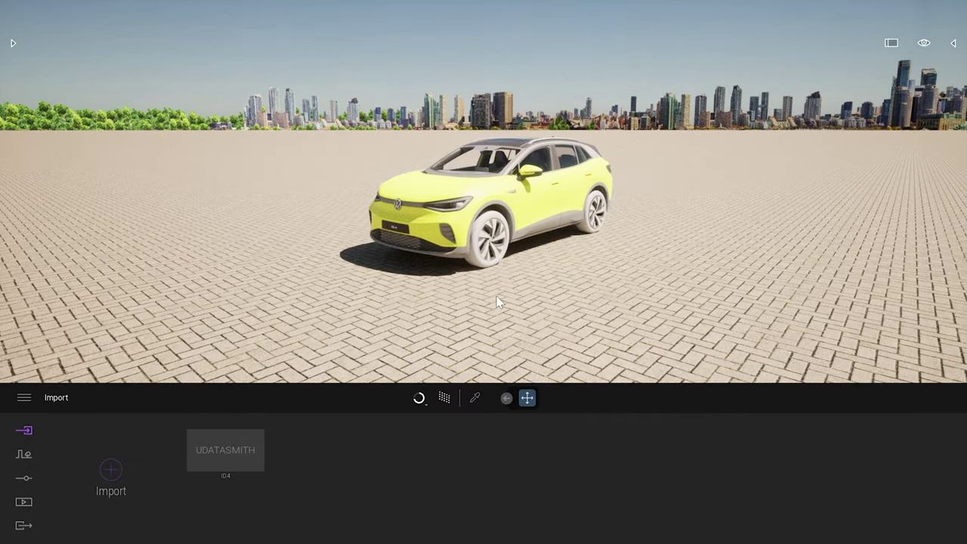
{"action": "mouse_move", "coordinate": [119, 1]}
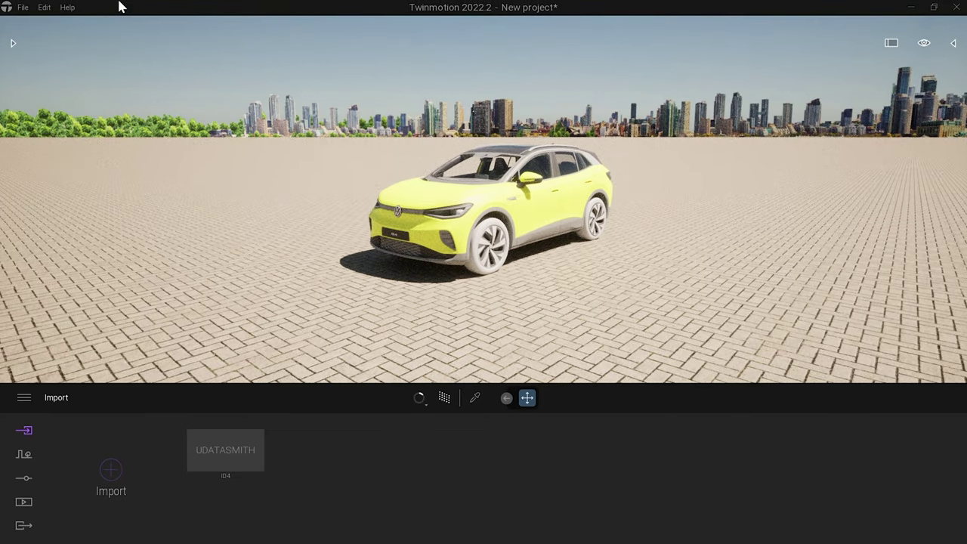
{"action": "left_click", "coordinate": [72, 9]}
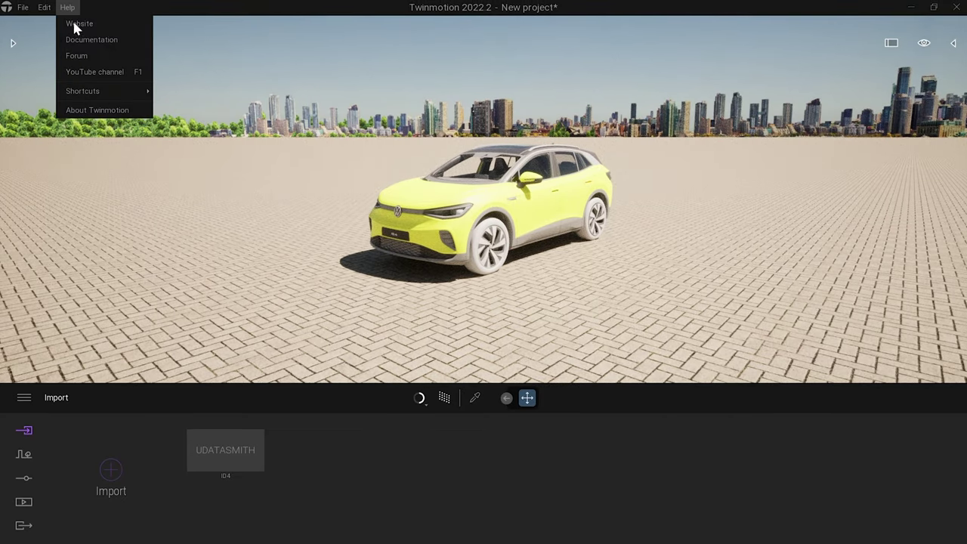
{"action": "mouse_move", "coordinate": [89, 91]}
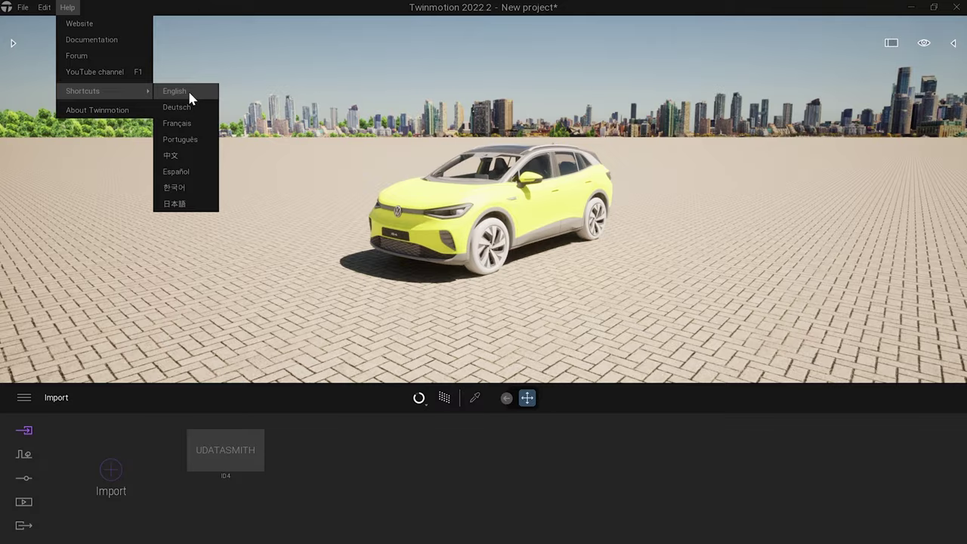
Turn on the Skydome in the scene's lighting settings.
{"action": "right_click_drag", "start_coordinate": [559, 235], "coordinate": [595, 244]}
{"action": "key", "text": "w"}
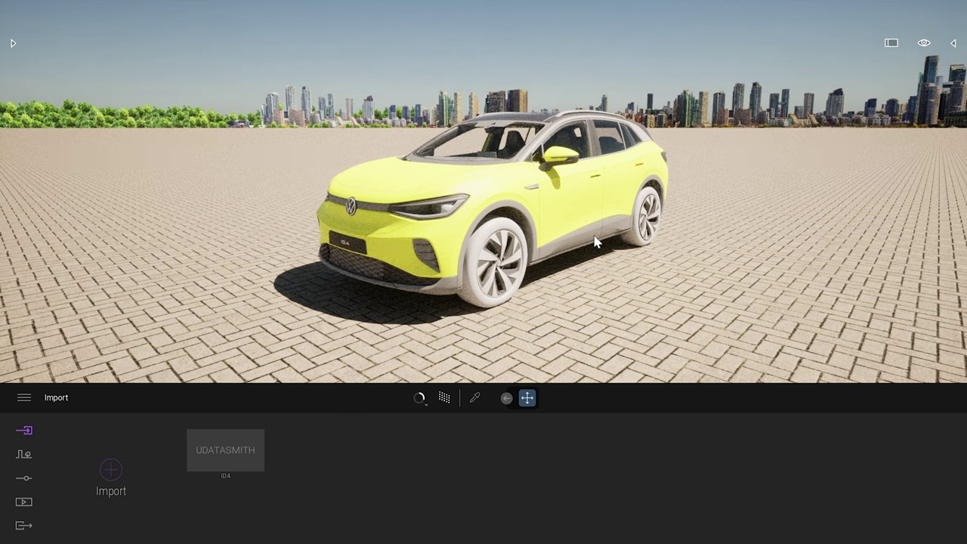
{"action": "left_click", "coordinate": [27, 455]}
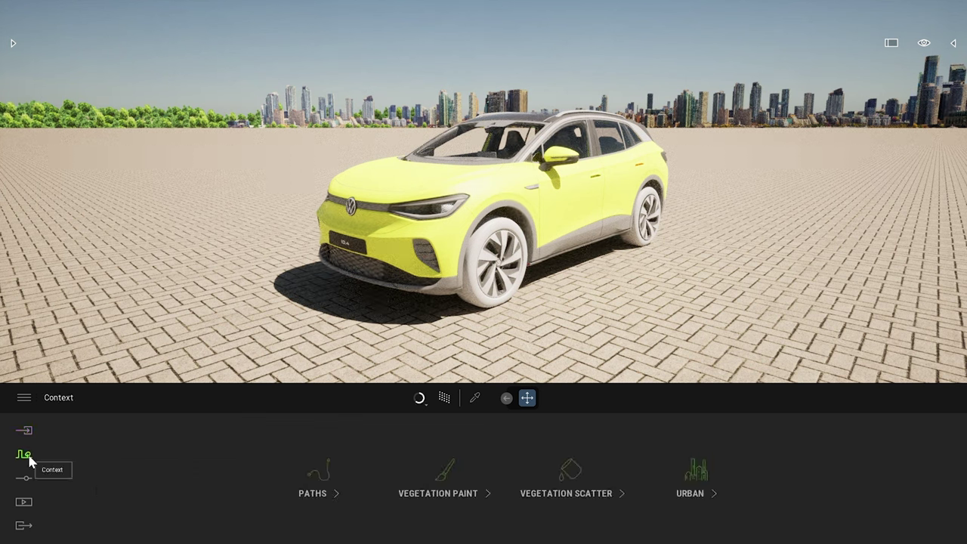
{"action": "left_click", "coordinate": [26, 479]}
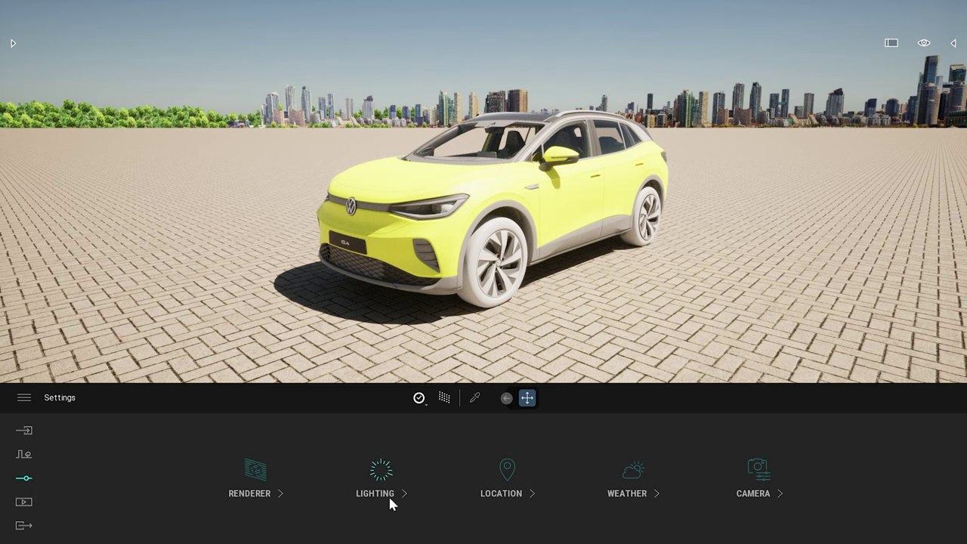
{"action": "left_click", "coordinate": [380, 466]}
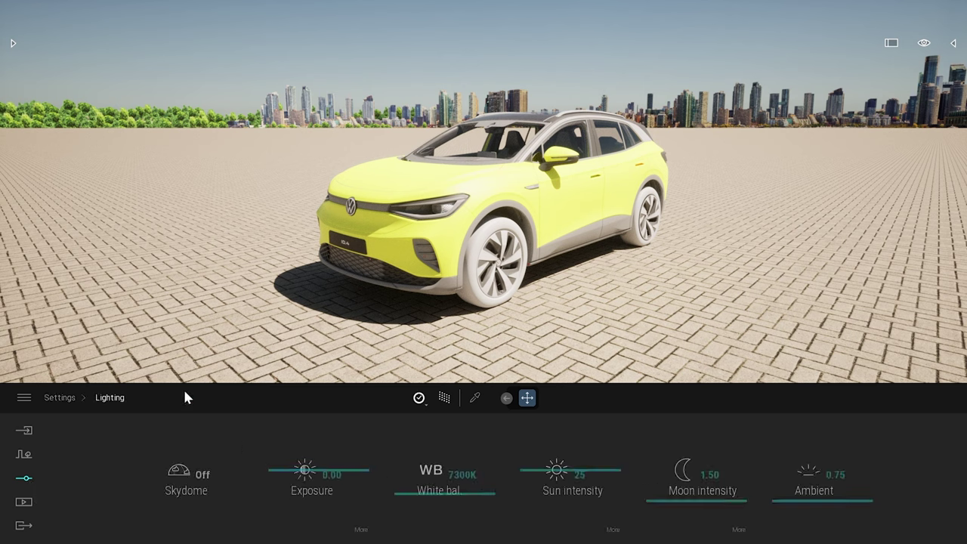
{"action": "left_click", "coordinate": [198, 472]}
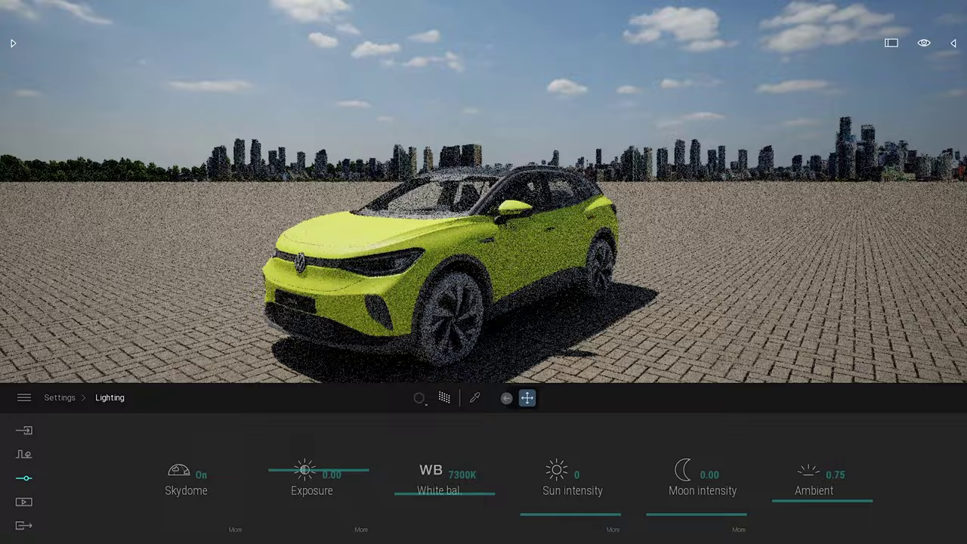
Sample the car's body paint material and set its reflection to 89%.
{"action": "mouse_move", "coordinate": [584, 285]}
{"action": "right_mouse_down"}
{"action": "mouse_move", "coordinate": [687, 211]}
{"action": "mouse_move", "coordinate": [672, 251]}
{"action": "mouse_move", "coordinate": [585, 284]}
{"action": "right_mouse_up"}
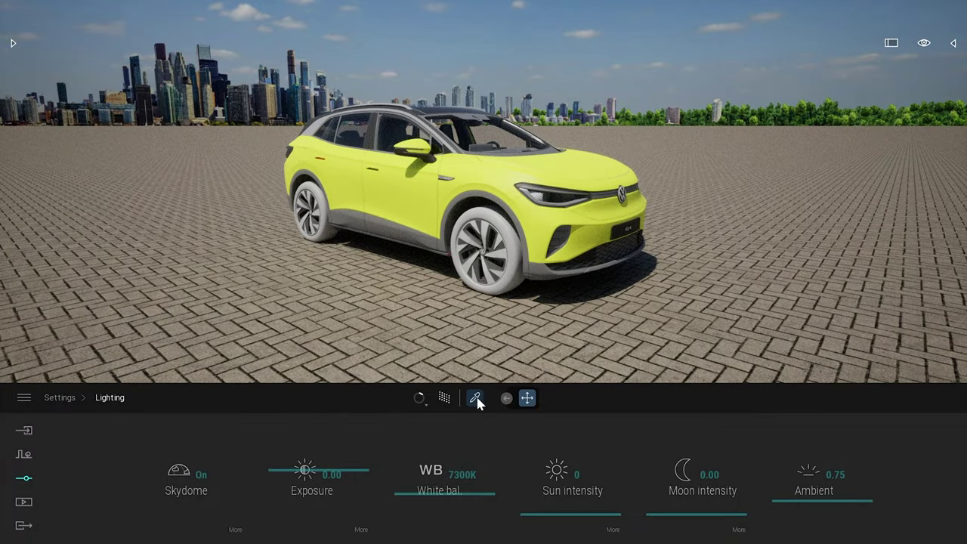
{"action": "left_click", "coordinate": [476, 400]}
{"action": "left_click", "coordinate": [502, 172]}
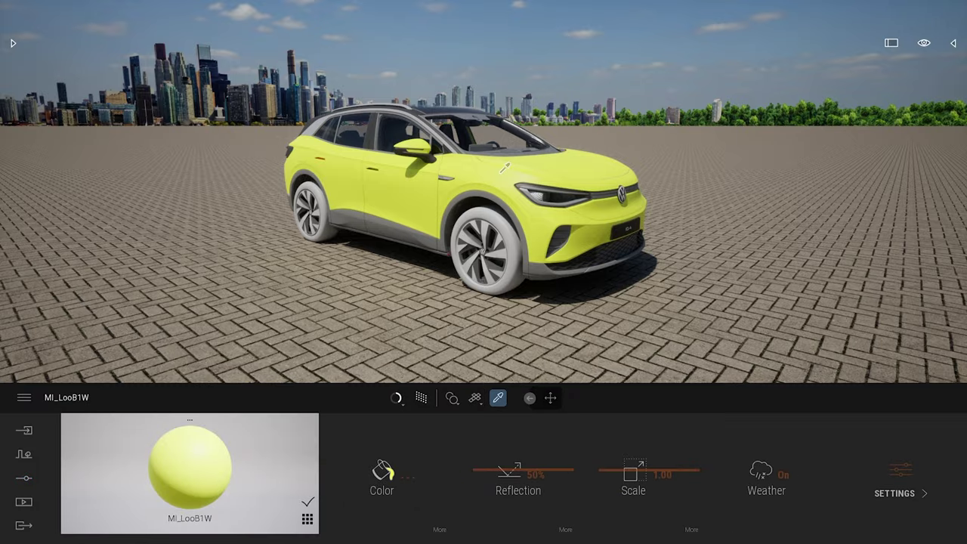
{"action": "key", "text": "Escape"}
{"action": "key", "text": "w"}
{"action": "right_click_drag", "start_coordinate": [526, 196], "coordinate": [490, 196]}
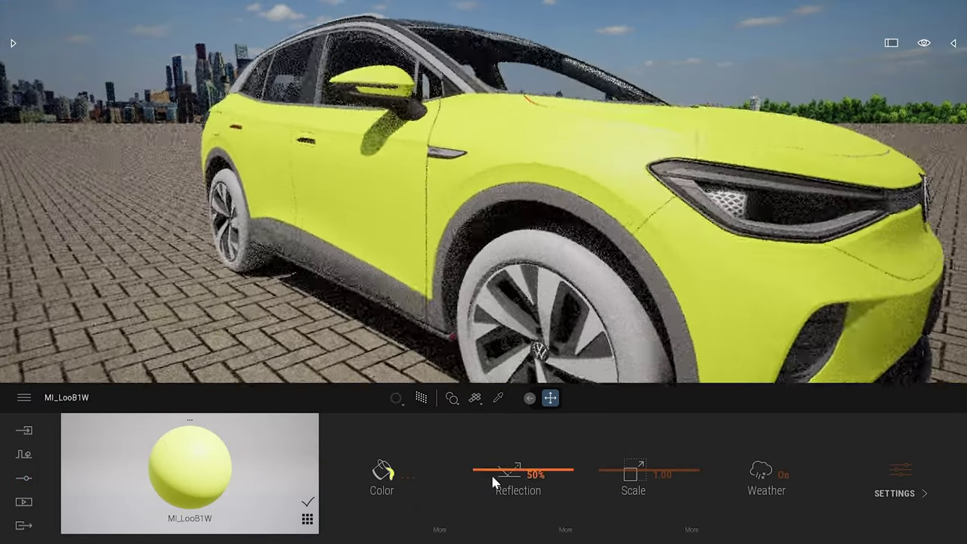
{"action": "left_click_drag", "start_coordinate": [492, 481], "coordinate": [494, 438]}
Change the body paint to the stored dark yellow color B8941C.
{"action": "left_click", "coordinate": [381, 472]}
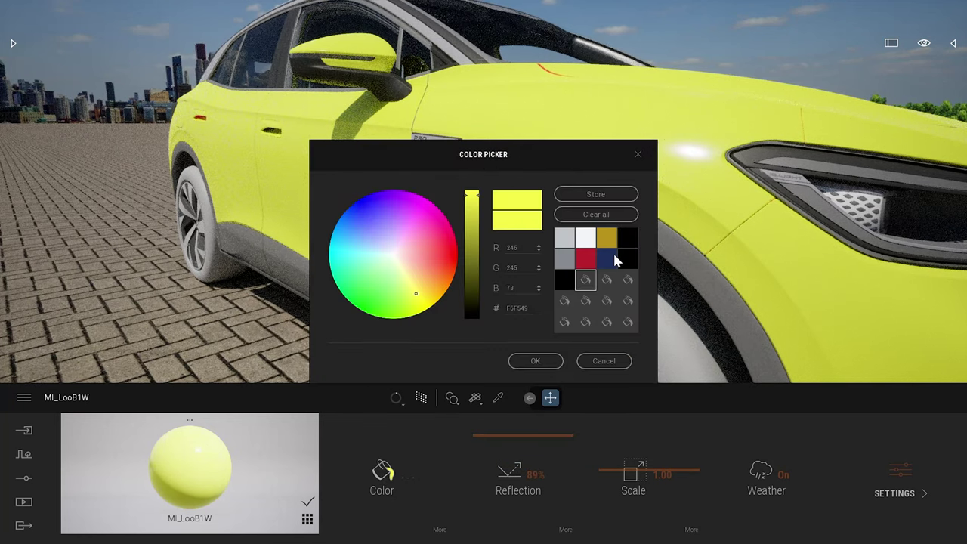
{"action": "left_click", "coordinate": [607, 239]}
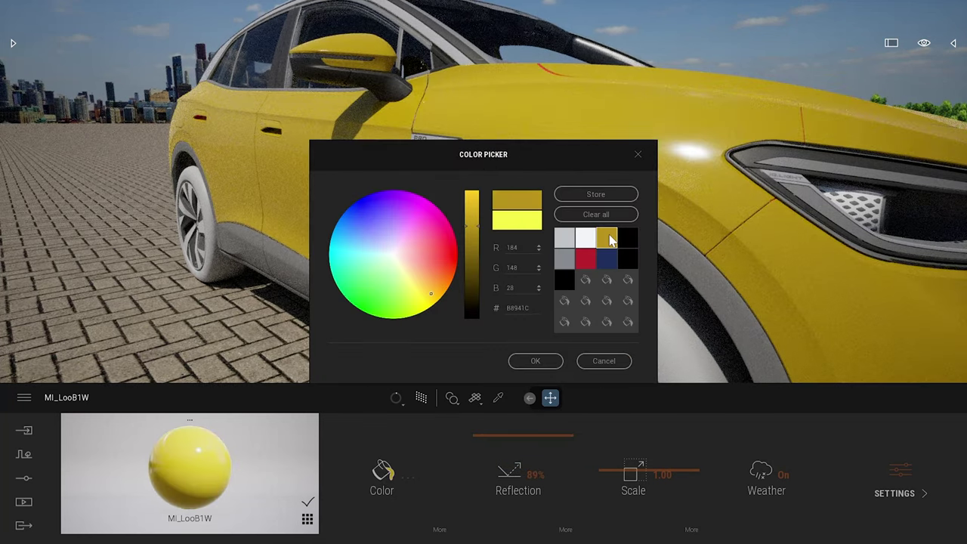
{"action": "left_click", "coordinate": [534, 361]}
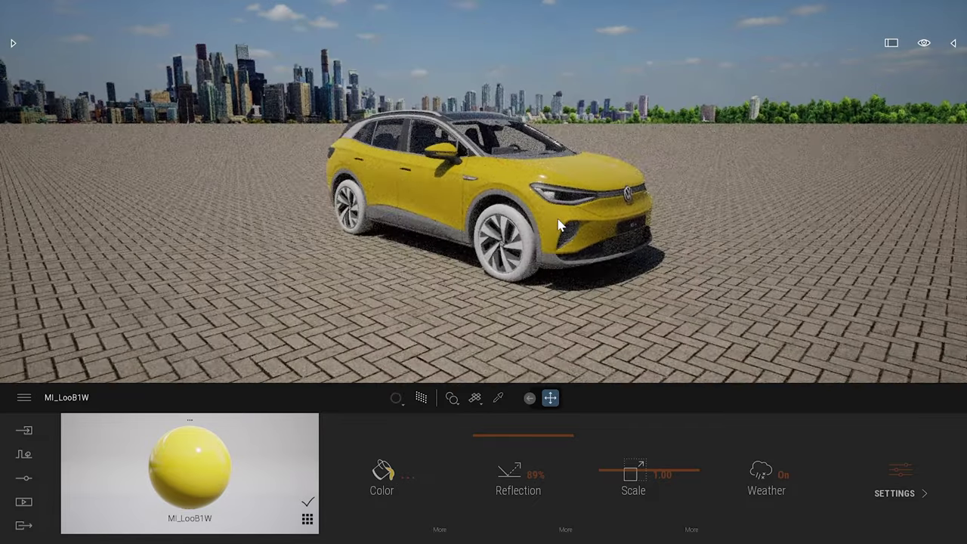
{"action": "scroll", "coordinate": [557, 221], "scroll_direction": "up", "scroll_amount": 5}
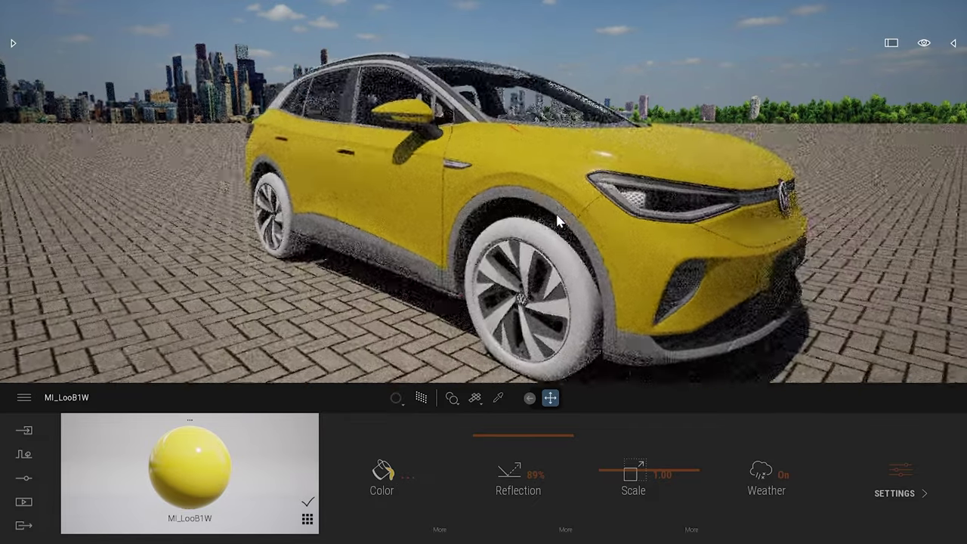
Set the yellow body paint's reflection to 93%.
{"action": "scroll", "coordinate": [557, 221], "scroll_direction": "down", "scroll_amount": 2}
{"action": "scroll", "coordinate": [557, 218], "scroll_direction": "down", "scroll_amount": 2}
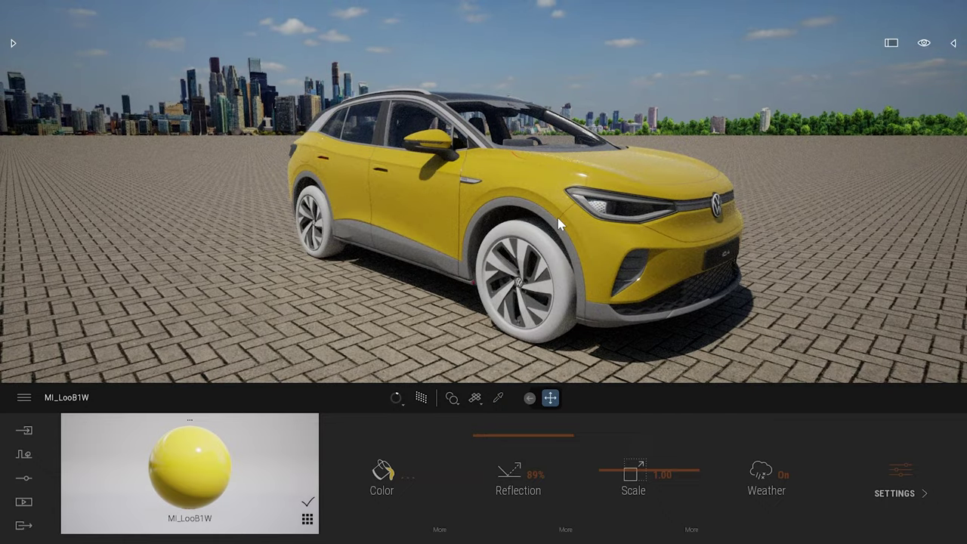
{"action": "left_click_drag", "start_coordinate": [497, 439], "coordinate": [494, 431]}
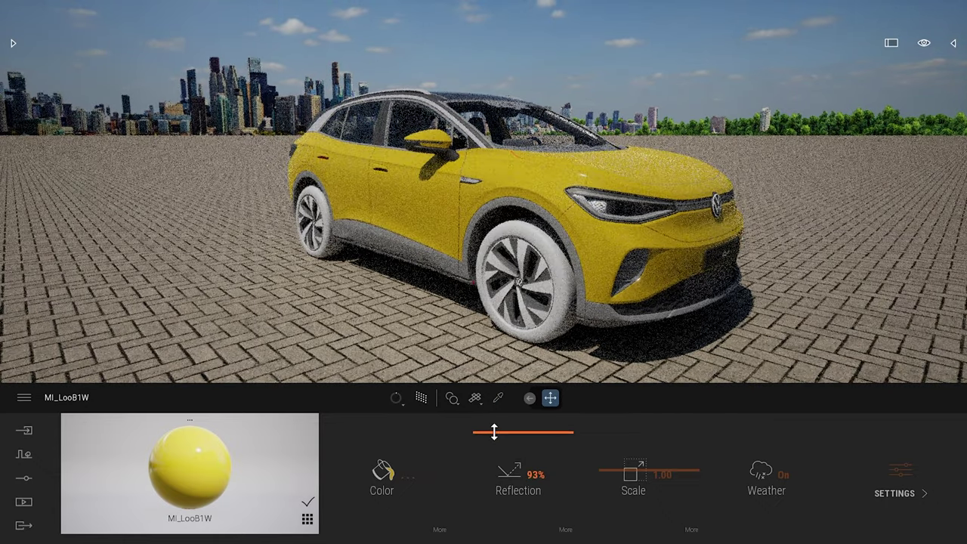
Apply the Heavy metal flake paint from the library's metal materials to the car body.
{"action": "left_click", "coordinate": [13, 45]}
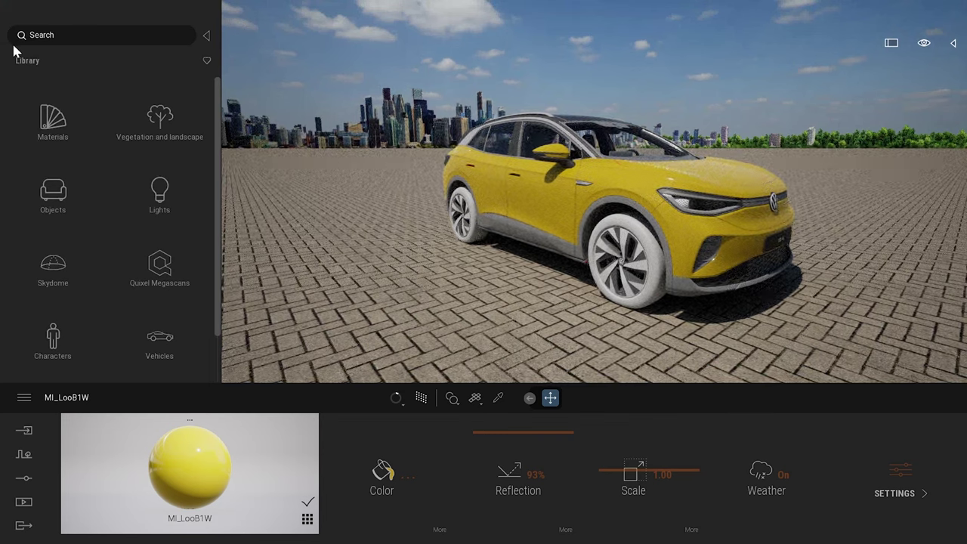
{"action": "left_click", "coordinate": [53, 119]}
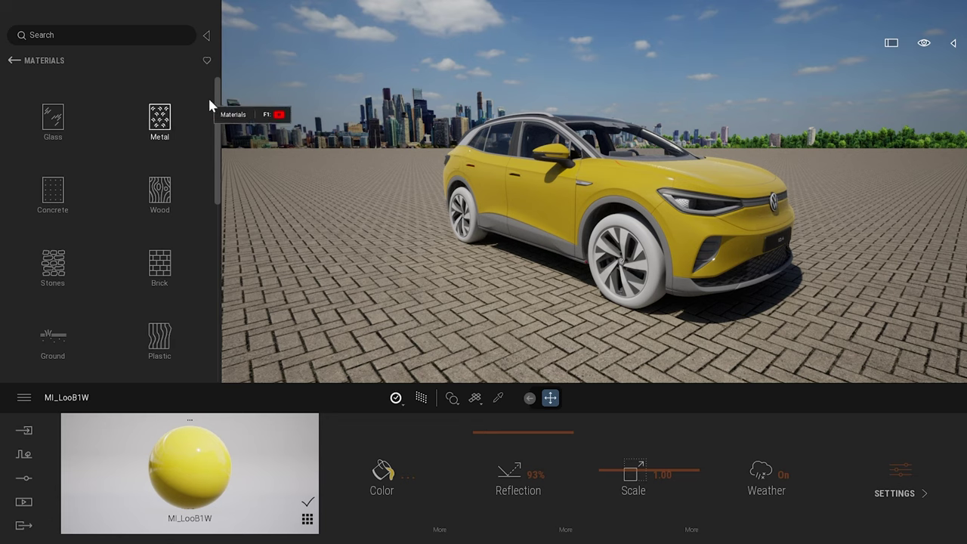
{"action": "left_click", "coordinate": [168, 134]}
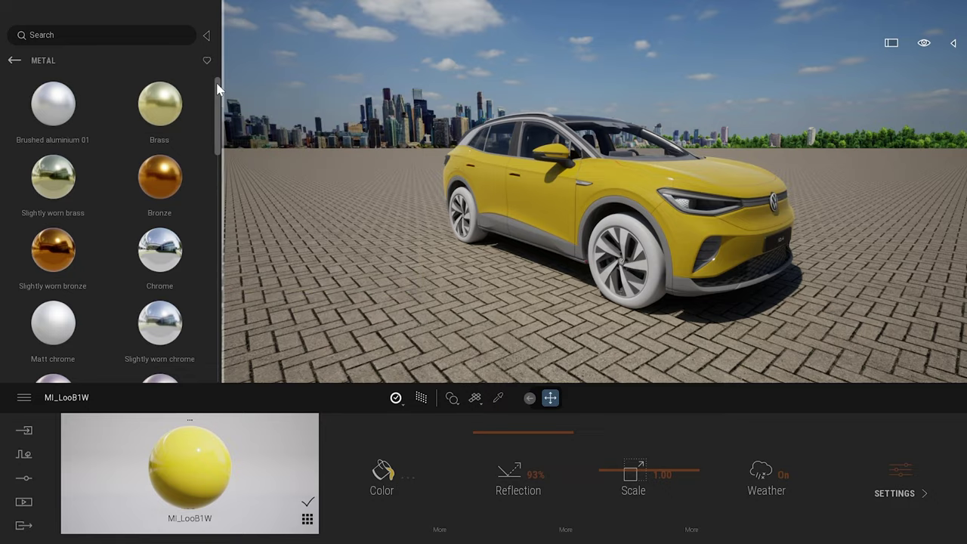
{"action": "scroll", "coordinate": [215, 225], "scroll_direction": "down", "scroll_amount": 5}
{"action": "scroll", "coordinate": [216, 225], "scroll_direction": "down", "scroll_amount": 5}
{"action": "scroll", "coordinate": [611, 234], "scroll_direction": "up", "scroll_amount": 6}
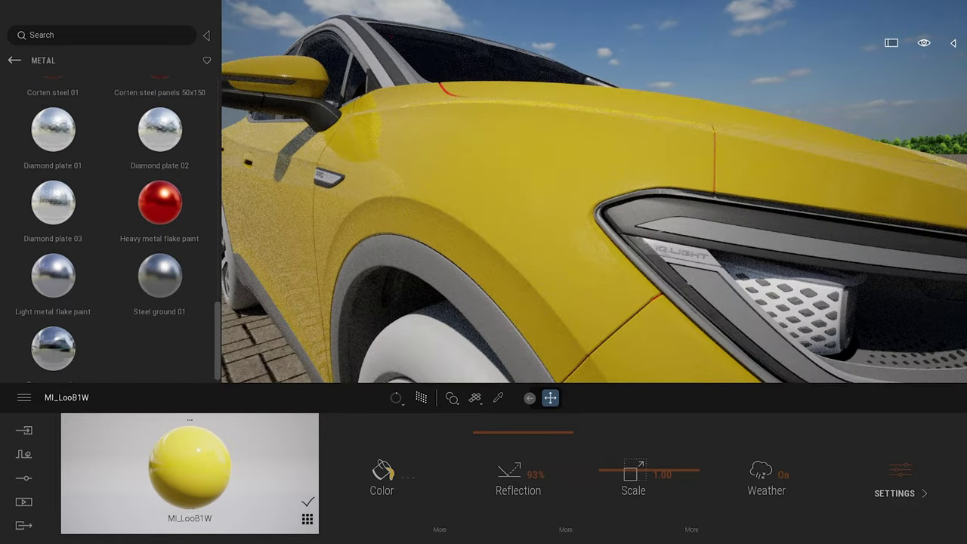
{"action": "left_click_drag", "start_coordinate": [182, 227], "coordinate": [534, 198]}
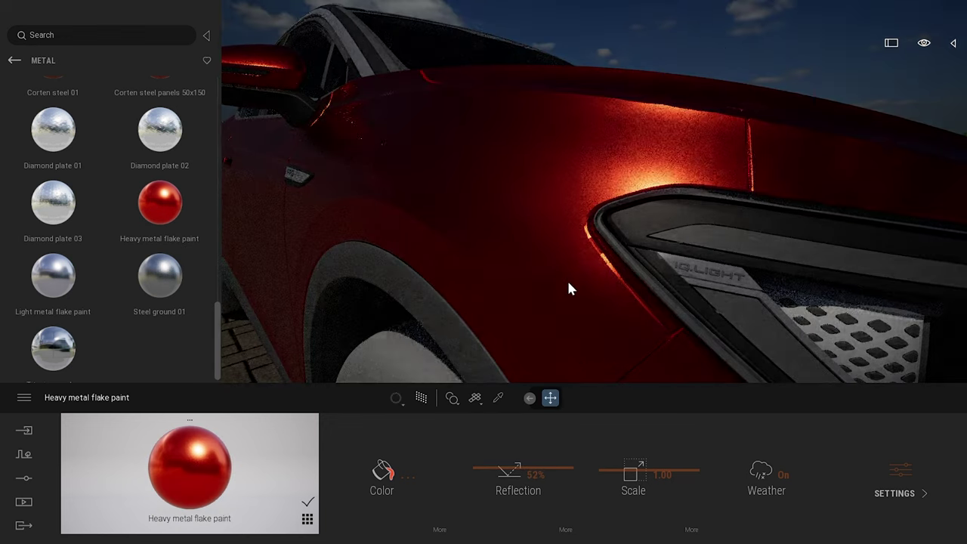
Set the flake paint's color to the stored dark yellow B8941C and turn off its metalness.
{"action": "scroll", "coordinate": [568, 278], "scroll_direction": "up", "scroll_amount": 4}
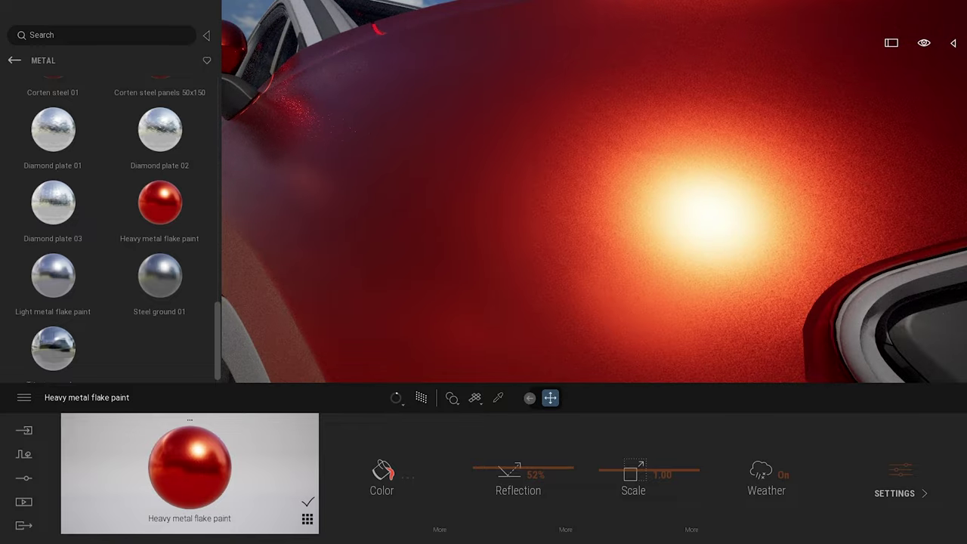
{"action": "scroll", "coordinate": [693, 268], "scroll_direction": "down", "scroll_amount": 5}
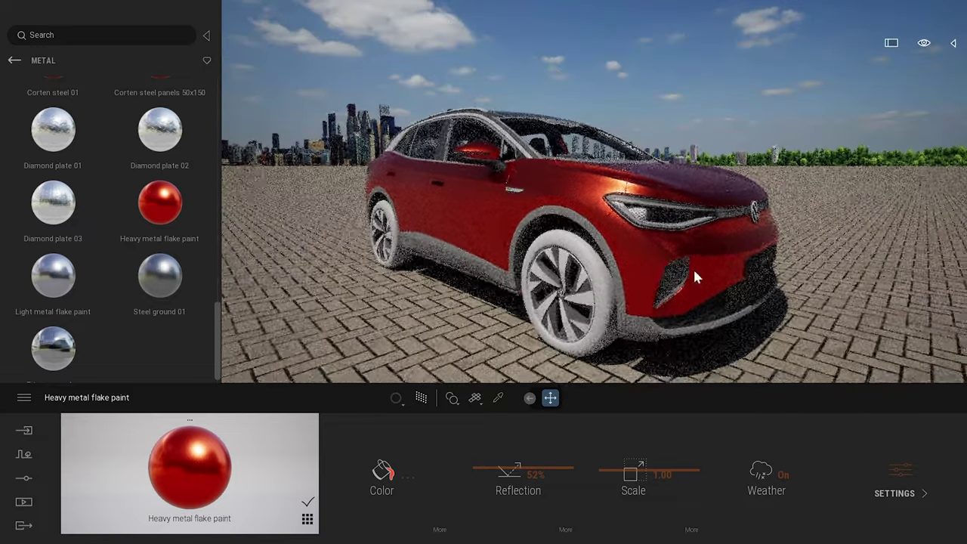
{"action": "left_click", "coordinate": [382, 473]}
{"action": "left_click", "coordinate": [606, 239]}
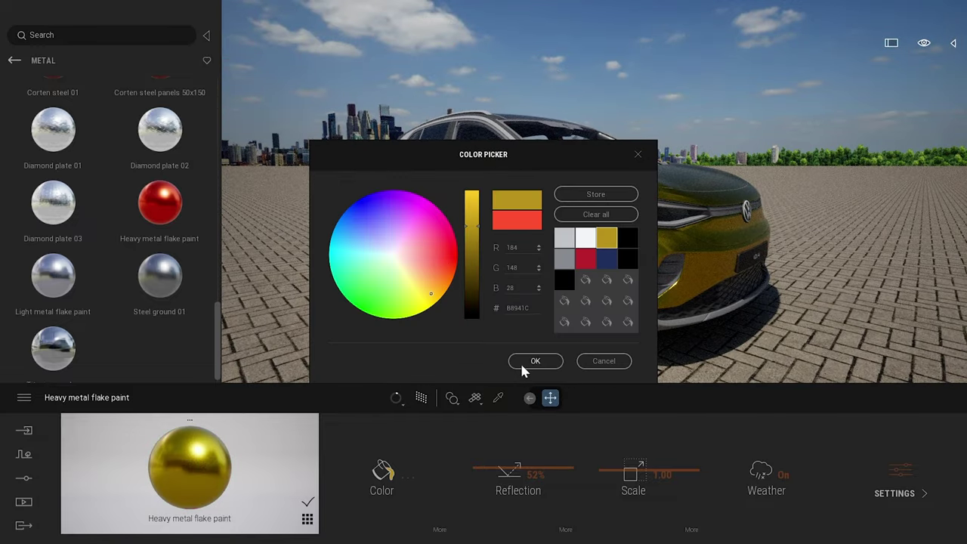
{"action": "left_click", "coordinate": [535, 361]}
{"action": "left_click", "coordinate": [894, 492]}
{"action": "left_click", "coordinate": [640, 487]}
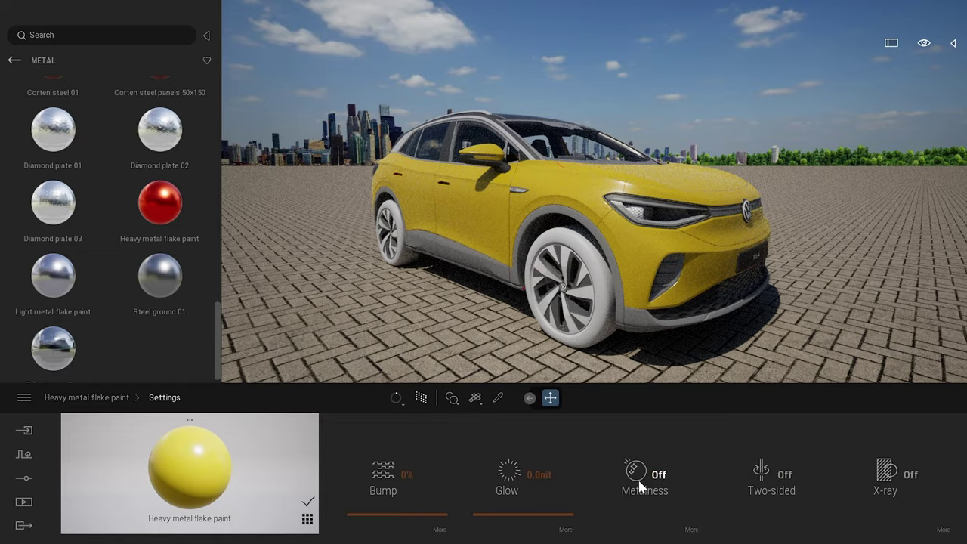
Apply the Rubber material from the library's plastic materials to the car's tires.
{"action": "scroll", "coordinate": [582, 162], "scroll_direction": "down", "scroll_amount": 5}
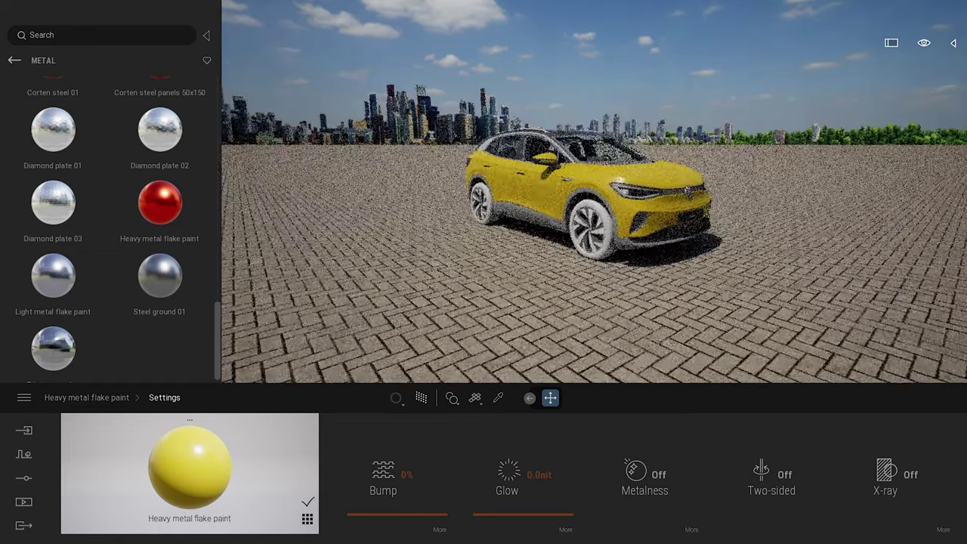
{"action": "middle_click_drag", "start_coordinate": [581, 163], "coordinate": [595, 188], "text": "shift"}
{"action": "scroll", "coordinate": [597, 197], "scroll_direction": "up", "scroll_amount": 8}
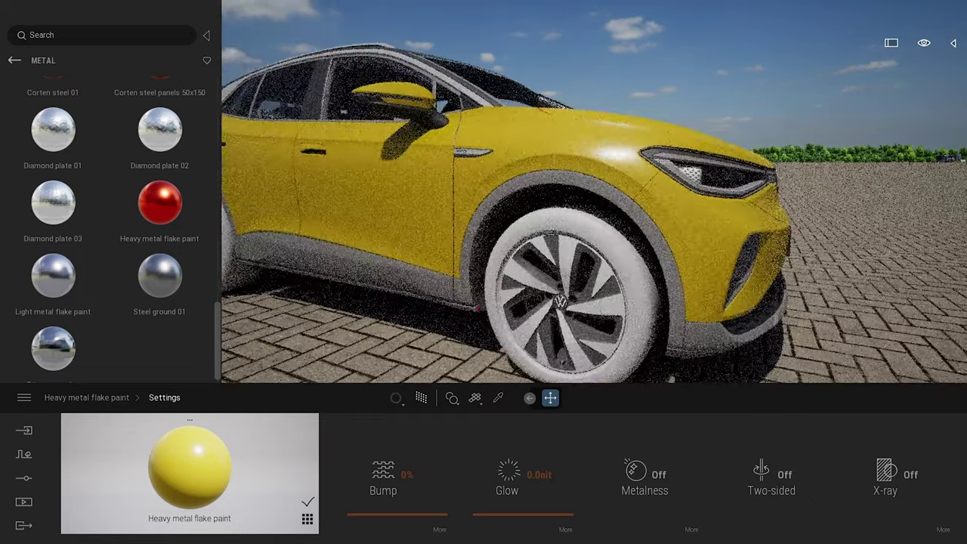
{"action": "scroll", "coordinate": [597, 194], "scroll_direction": "down", "scroll_amount": 5}
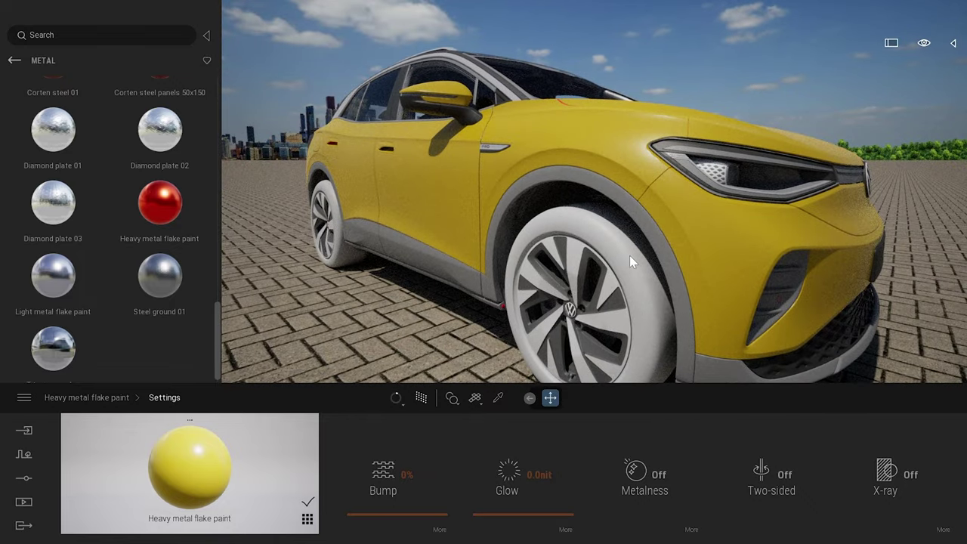
{"action": "scroll", "coordinate": [629, 256], "scroll_direction": "down", "scroll_amount": 4}
{"action": "left_click", "coordinate": [14, 60]}
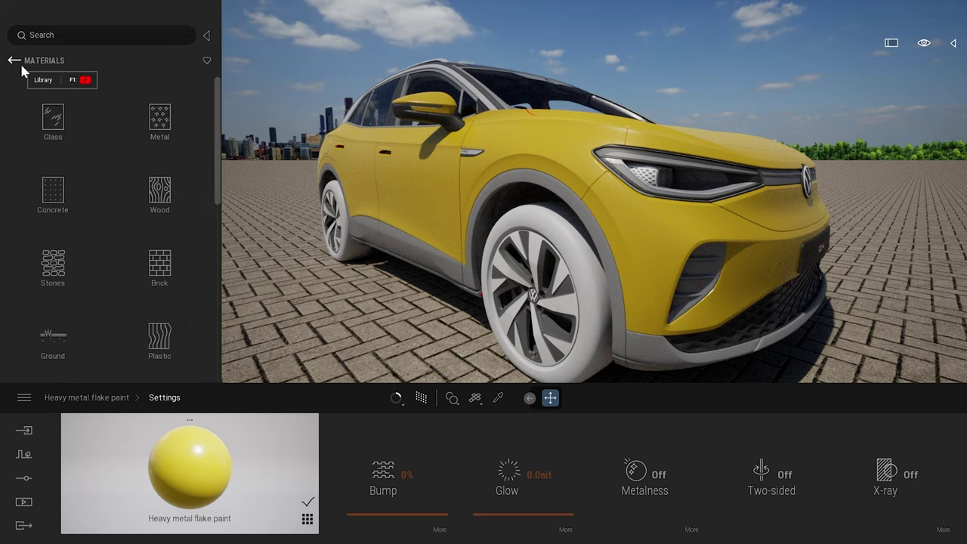
{"action": "scroll", "coordinate": [590, 185], "scroll_direction": "up", "scroll_amount": 5}
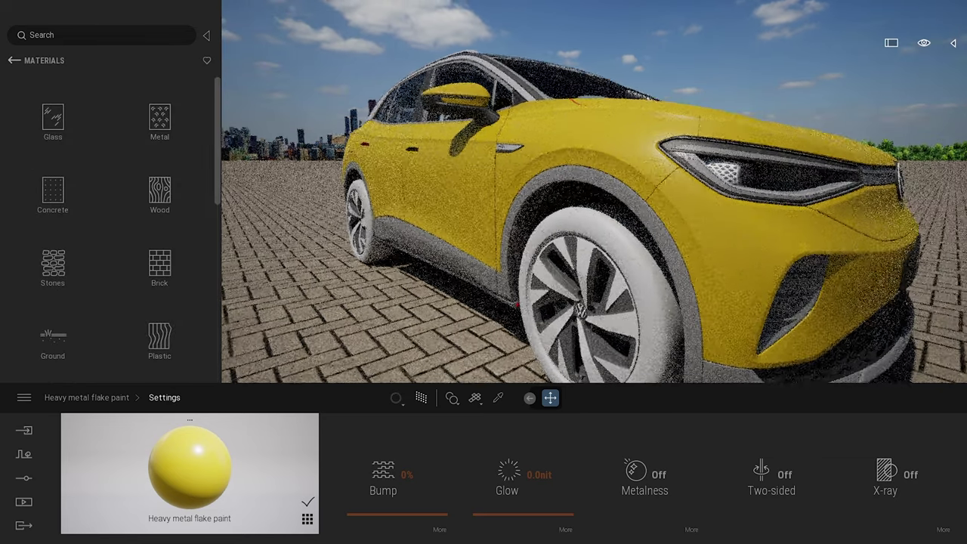
{"action": "scroll", "coordinate": [217, 173], "scroll_direction": "down", "scroll_amount": 3}
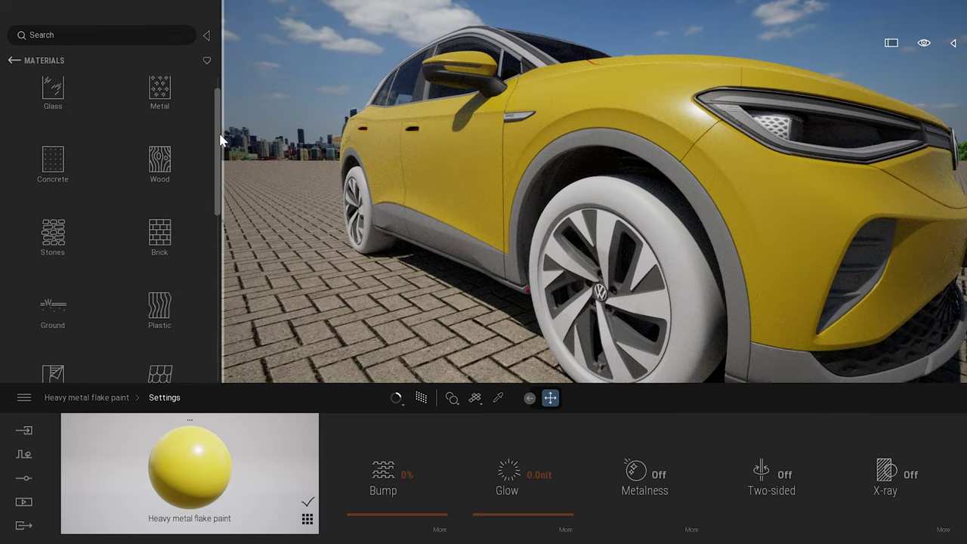
{"action": "mouse_move", "coordinate": [220, 173]}
{"action": "left_mouse_down"}
{"action": "mouse_move", "coordinate": [224, 270]}
{"action": "mouse_move", "coordinate": [218, 192]}
{"action": "left_mouse_up"}
{"action": "left_click", "coordinate": [159, 149]}
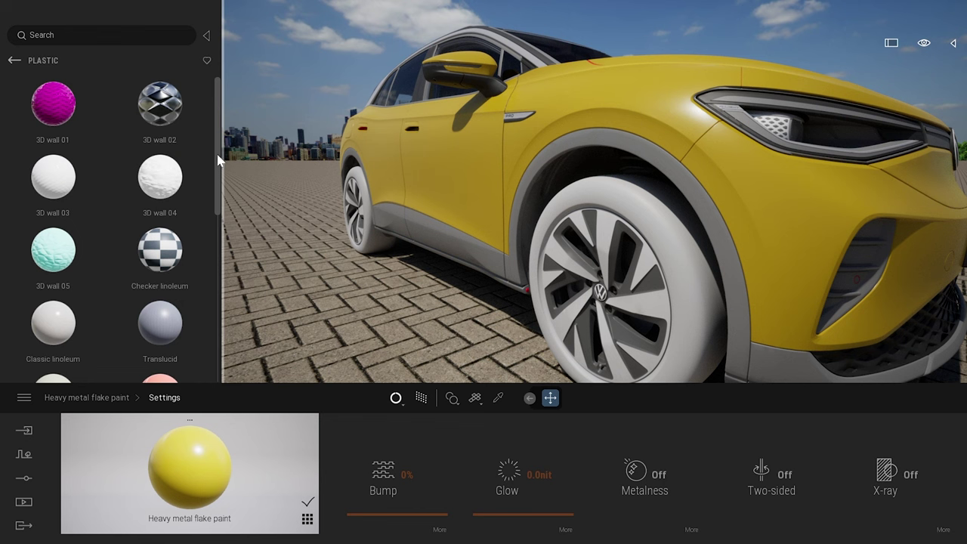
{"action": "scroll", "coordinate": [220, 349], "scroll_direction": "down", "scroll_amount": 5}
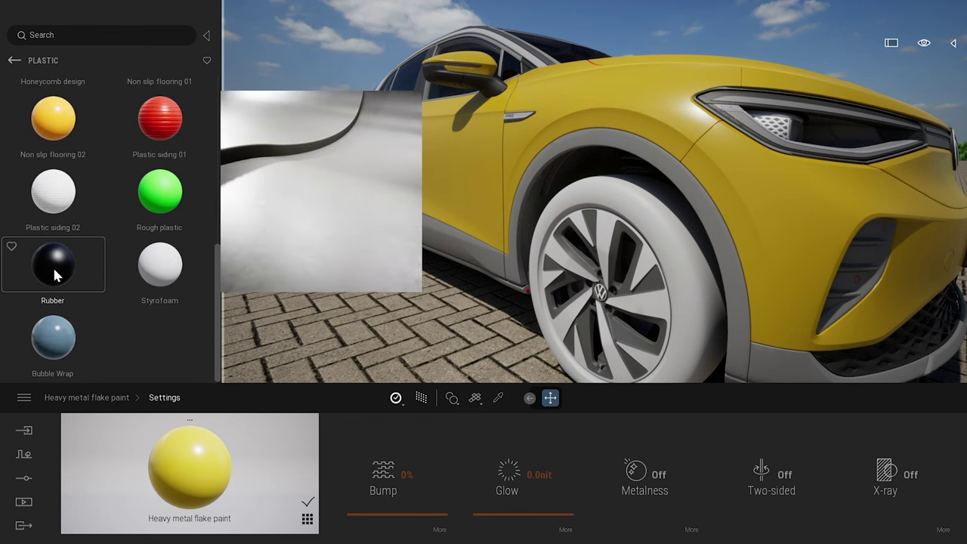
{"action": "left_click_drag", "start_coordinate": [52, 265], "coordinate": [692, 215]}
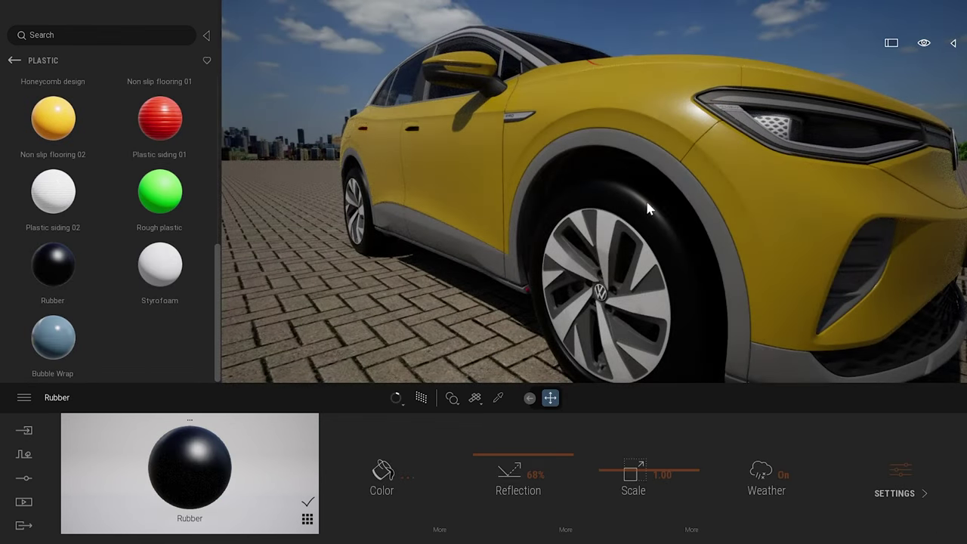
{"action": "scroll", "coordinate": [649, 213], "scroll_direction": "down", "scroll_amount": 5}
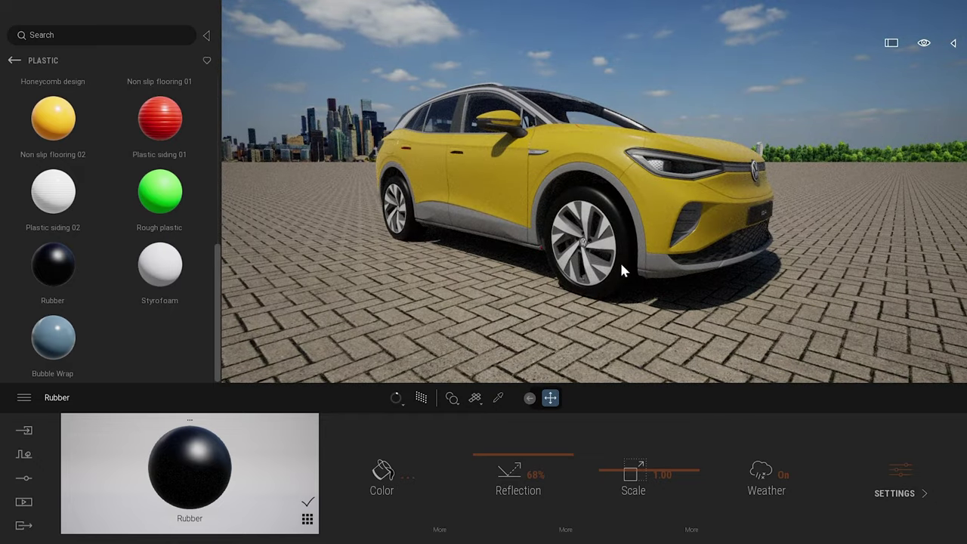
{"action": "scroll", "coordinate": [557, 249], "scroll_direction": "up", "scroll_amount": 5}
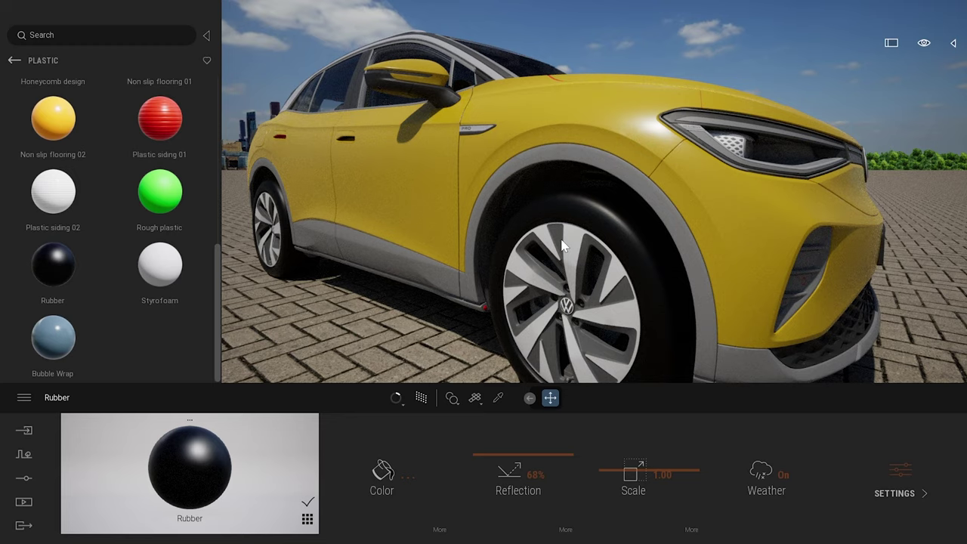
Sample the paving material of the ground beside the car with the material picker.
{"action": "left_click", "coordinate": [561, 246]}
{"action": "scroll", "coordinate": [588, 225], "scroll_direction": "down", "scroll_amount": 3}
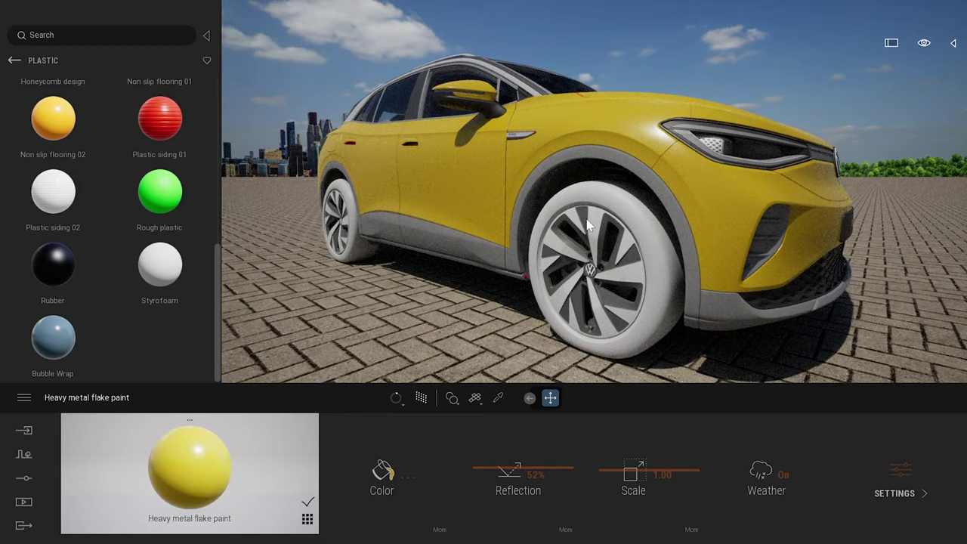
{"action": "scroll", "coordinate": [588, 225], "scroll_direction": "down", "scroll_amount": 2}
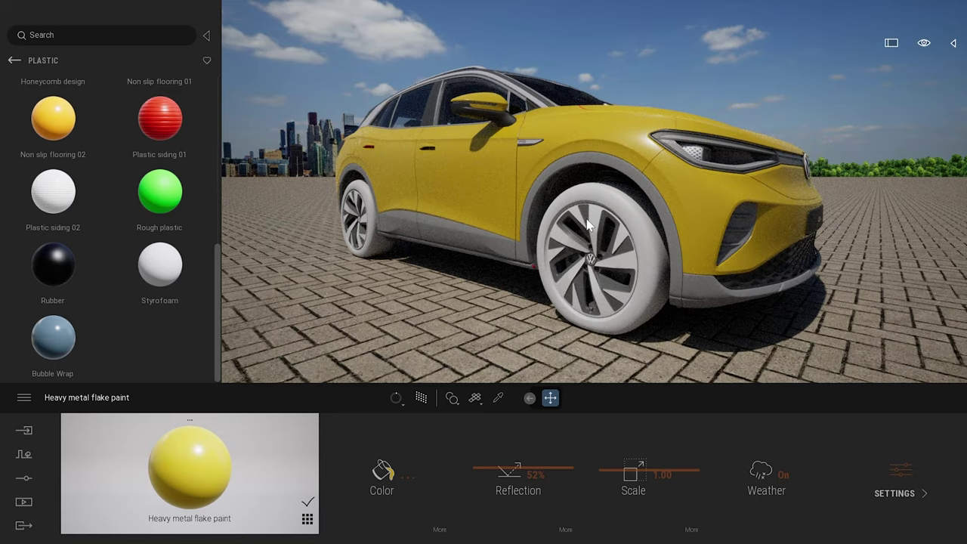
{"action": "scroll", "coordinate": [590, 222], "scroll_direction": "up", "scroll_amount": 3}
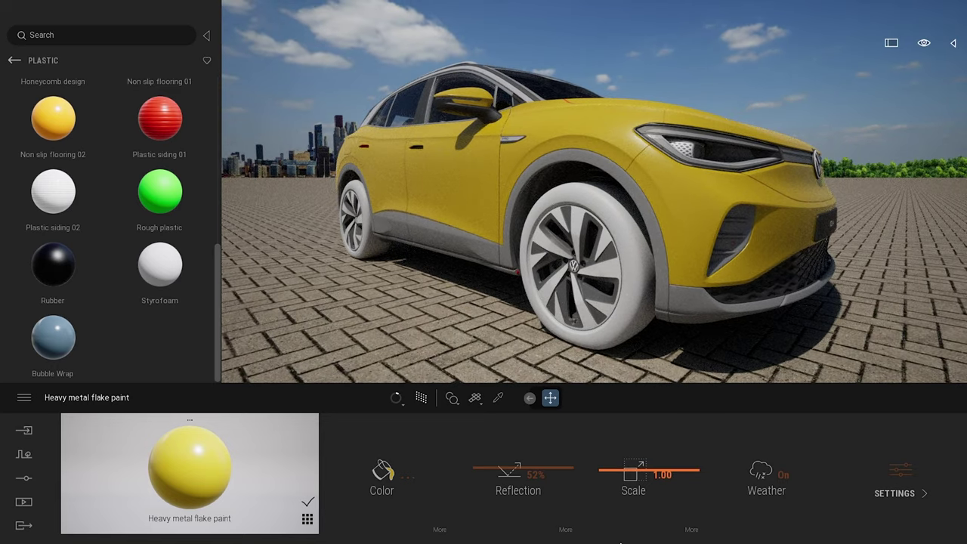
{"action": "left_click", "coordinate": [496, 401]}
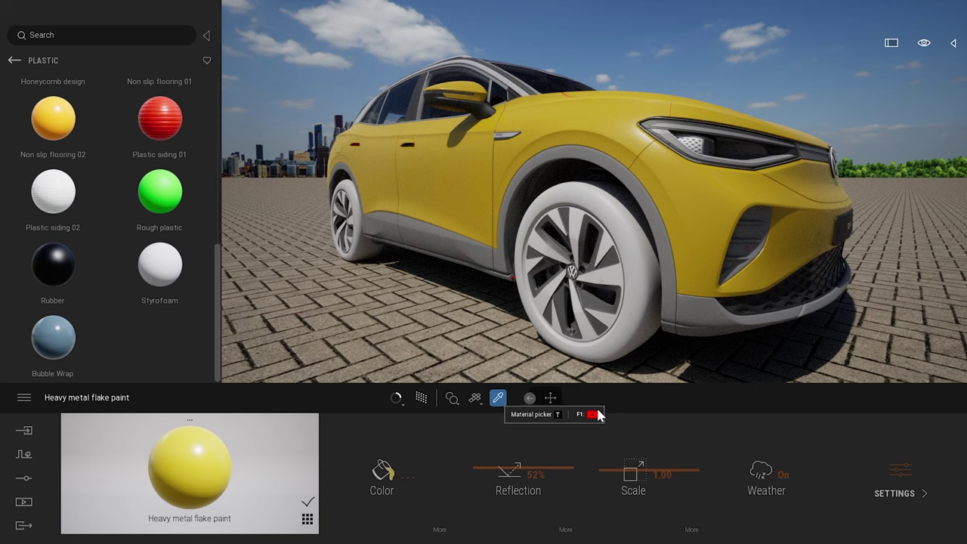
{"action": "left_click", "coordinate": [417, 324]}
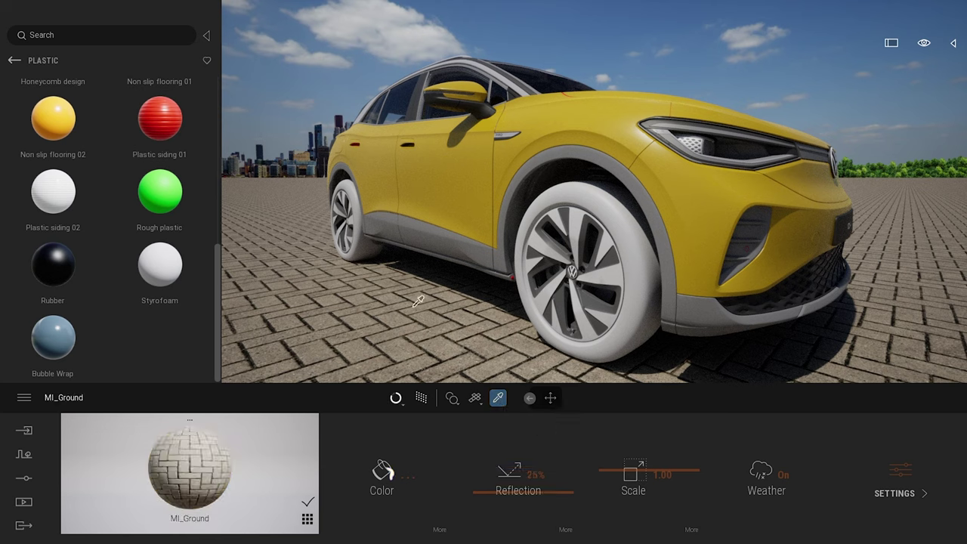
{"action": "key", "text": "Escape"}
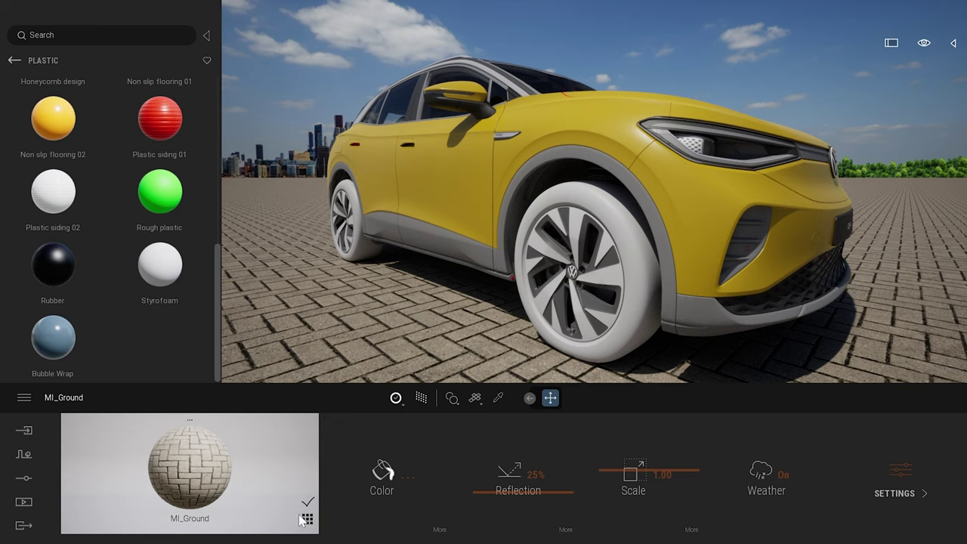
Create a new blank material in the scene's material list.
{"action": "left_click", "coordinate": [308, 519]}
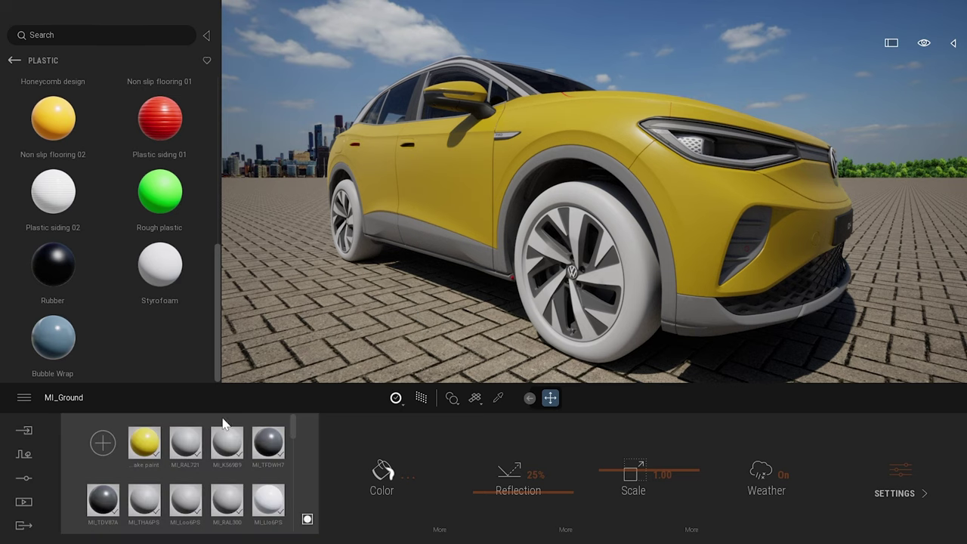
{"action": "mouse_move", "coordinate": [294, 426]}
{"action": "left_mouse_down"}
{"action": "mouse_move", "coordinate": [297, 532]}
{"action": "mouse_move", "coordinate": [288, 424]}
{"action": "left_mouse_up"}
{"action": "left_click", "coordinate": [103, 444]}
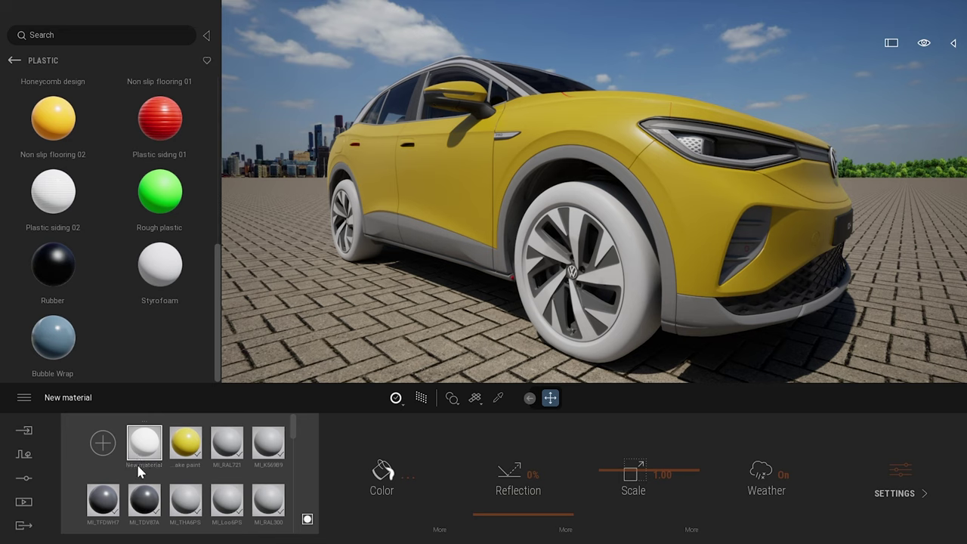
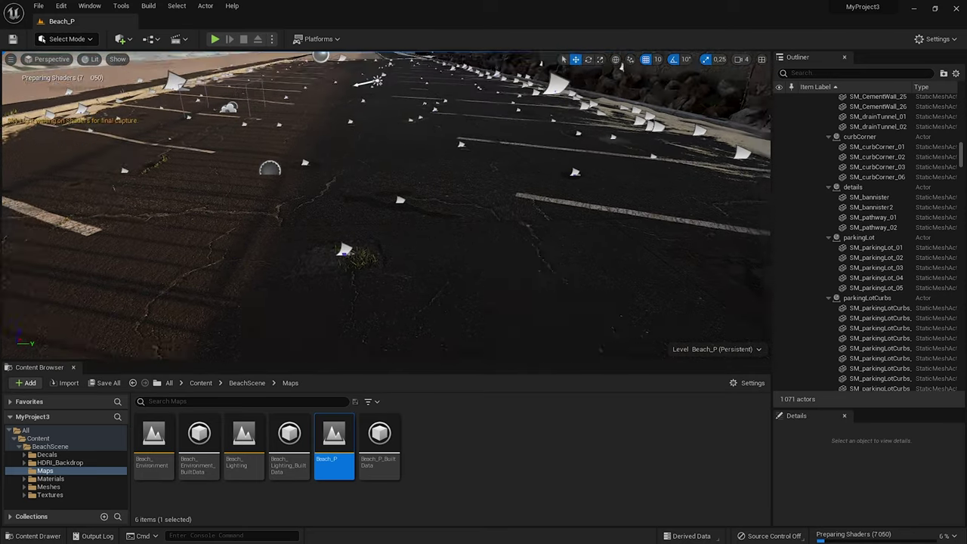
In Unreal Editor, select the Manhole3 decal on the beach parking lot and move it along the Y axis.
{"action": "key", "text": "w"}
{"action": "left_click", "coordinate": [493, 196]}
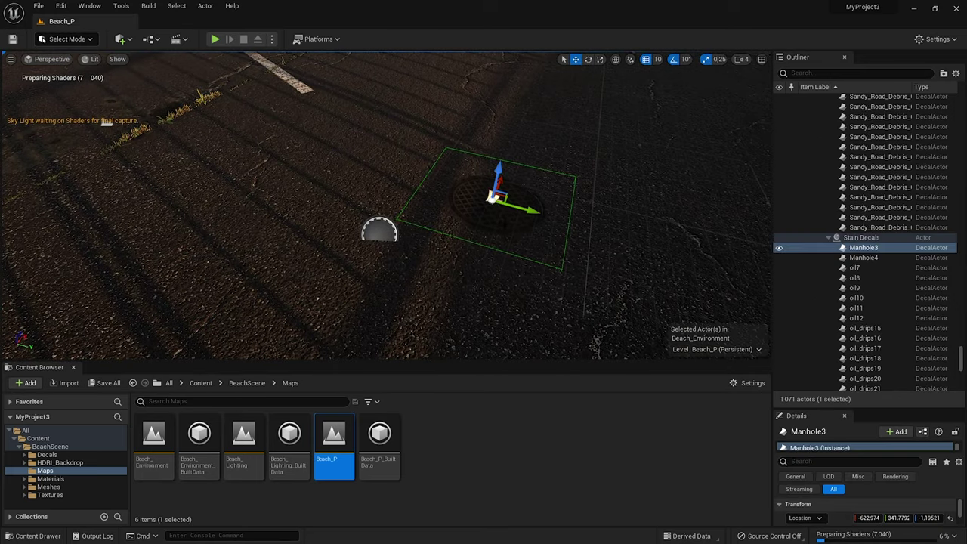
{"action": "left_click_drag", "start_coordinate": [521, 210], "coordinate": [551, 218]}
{"action": "key", "text": "s"}
{"action": "right_click_drag", "start_coordinate": [551, 218], "coordinate": [563, 196]}
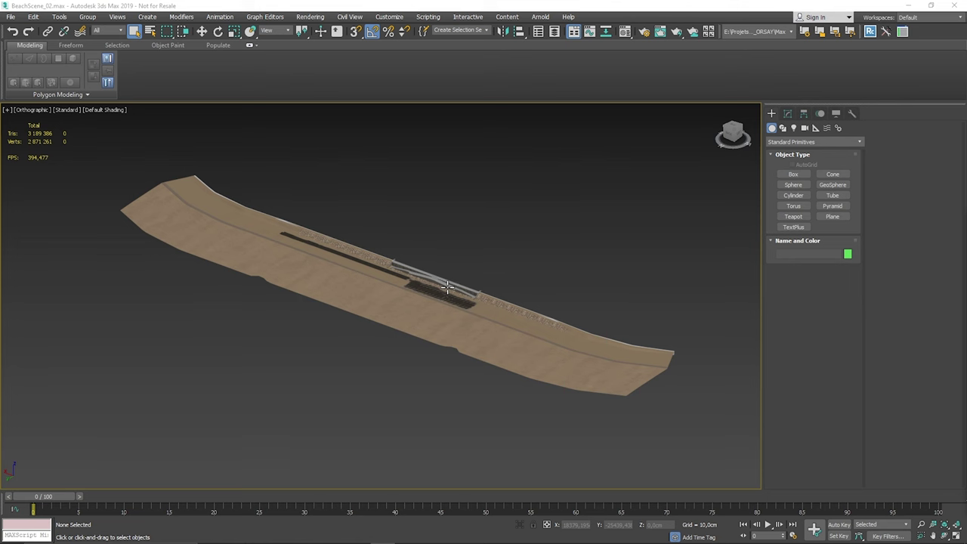
In 3ds Max, select the ConcreteSlabs object and examine the parking lot and walkways of the beach scene.
{"action": "scroll", "coordinate": [447, 296], "scroll_direction": "up", "scroll_amount": 10}
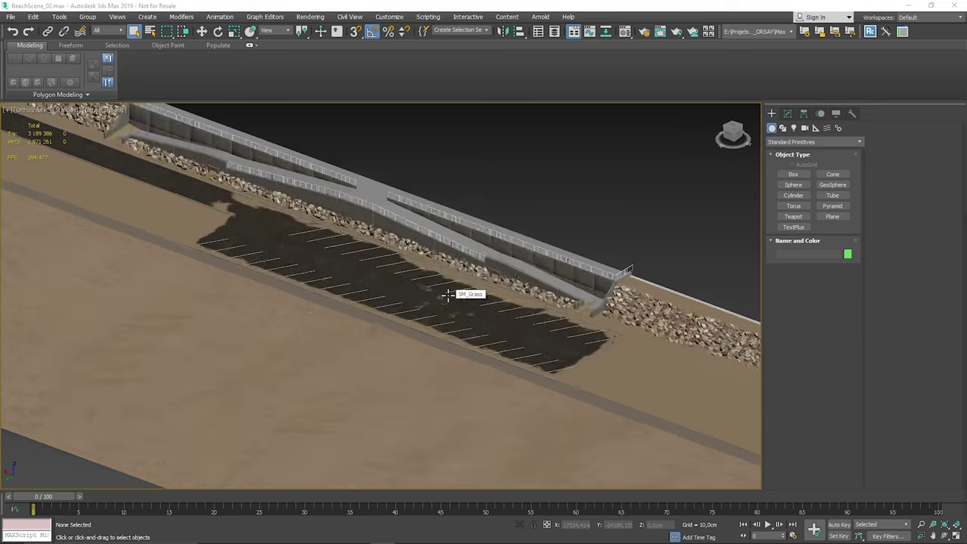
{"action": "scroll", "coordinate": [448, 295], "scroll_direction": "down", "scroll_amount": 8}
{"action": "left_click", "coordinate": [493, 305]}
{"action": "key", "text": "z"}
{"action": "middle_click_drag", "start_coordinate": [487, 303], "coordinate": [629, 198], "text": "alt"}
{"action": "middle_click_drag", "start_coordinate": [616, 234], "coordinate": [640, 236], "text": "alt"}
{"action": "middle_click_drag", "start_coordinate": [604, 279], "coordinate": [504, 256]}
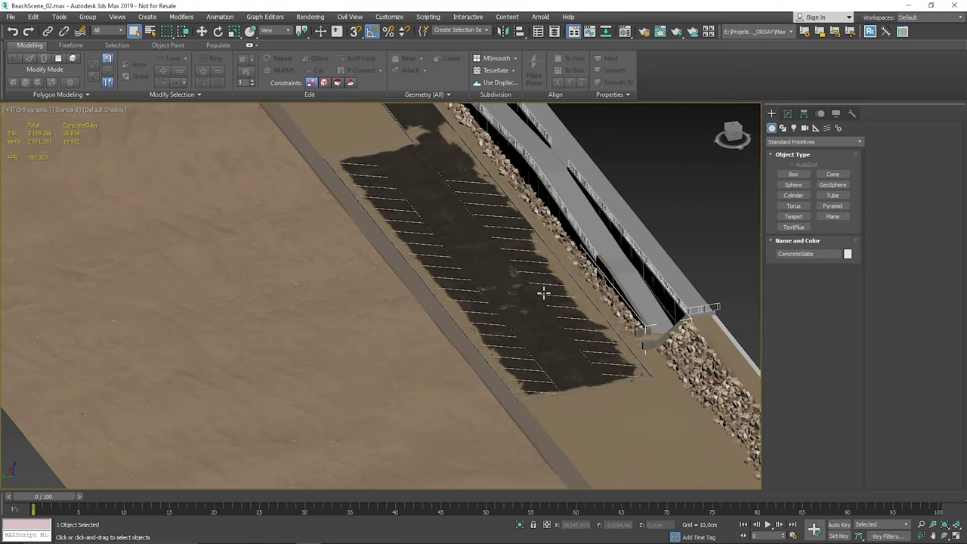
In Twinmotion, place a Zebra crossing decal from the object library on the ground beside the car's front wheel.
{"action": "scroll", "coordinate": [543, 293], "scroll_direction": "up", "scroll_amount": 2}
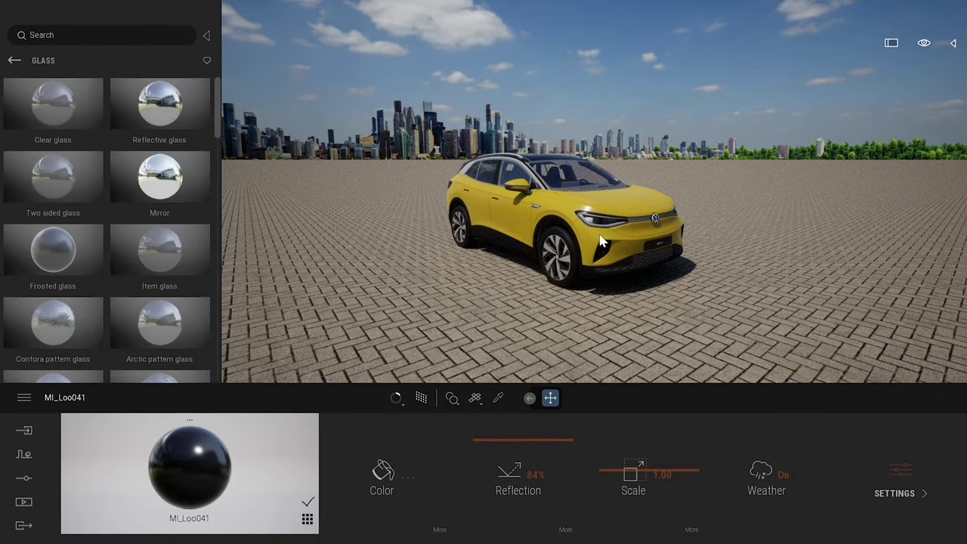
{"action": "left_click", "coordinate": [13, 61]}
{"action": "left_click", "coordinate": [14, 61]}
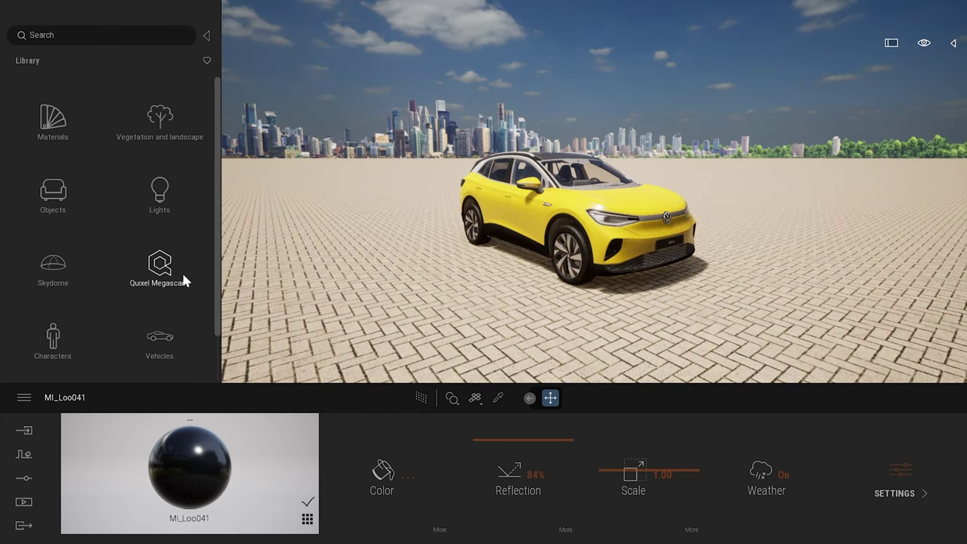
{"action": "left_click", "coordinate": [37, 185]}
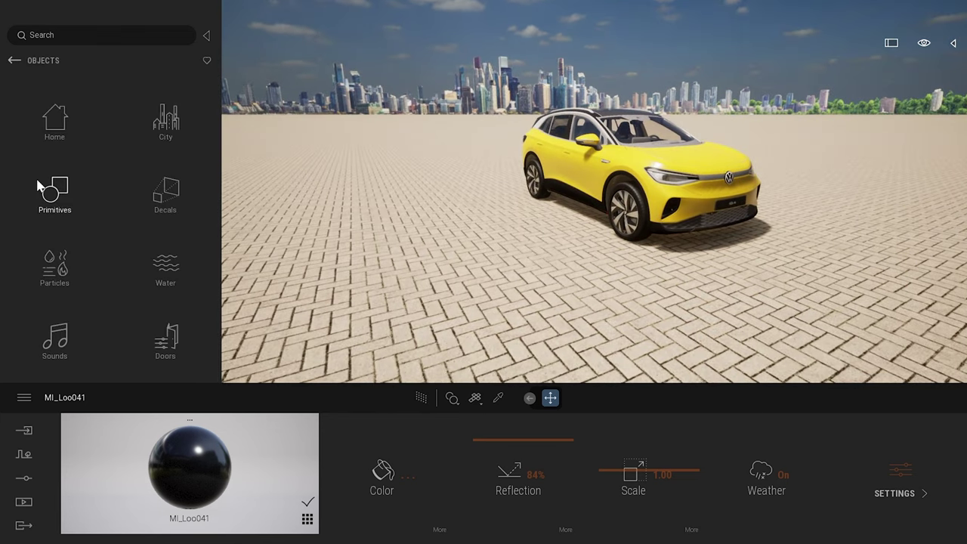
{"action": "left_click", "coordinate": [183, 194]}
{"action": "left_click_drag", "start_coordinate": [50, 115], "coordinate": [568, 243]}
{"action": "right_click_drag", "start_coordinate": [664, 144], "coordinate": [670, 182]}
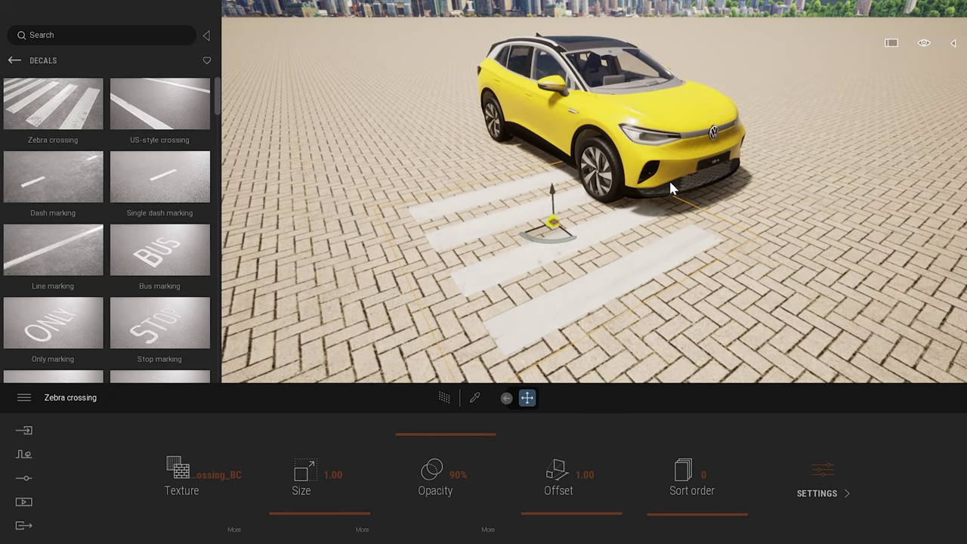
Raise the zebra crossing decal's offset to 100.00 and shift the decal along the ground near the car.
{"action": "left_click", "coordinate": [582, 513]}
{"action": "left_click_drag", "start_coordinate": [603, 519], "coordinate": [565, 261]}
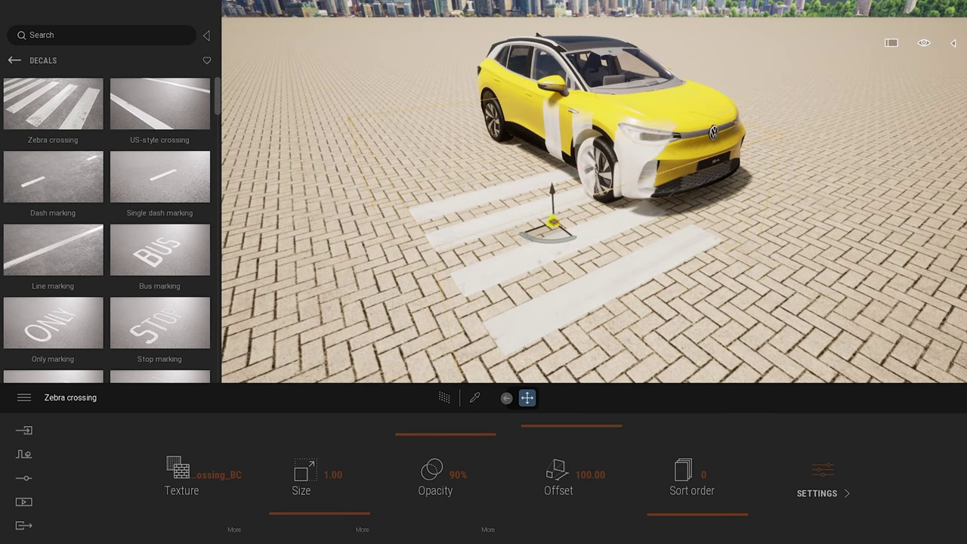
{"action": "right_click_drag", "start_coordinate": [529, 245], "coordinate": [556, 253]}
{"action": "left_click_drag", "start_coordinate": [532, 248], "coordinate": [547, 287]}
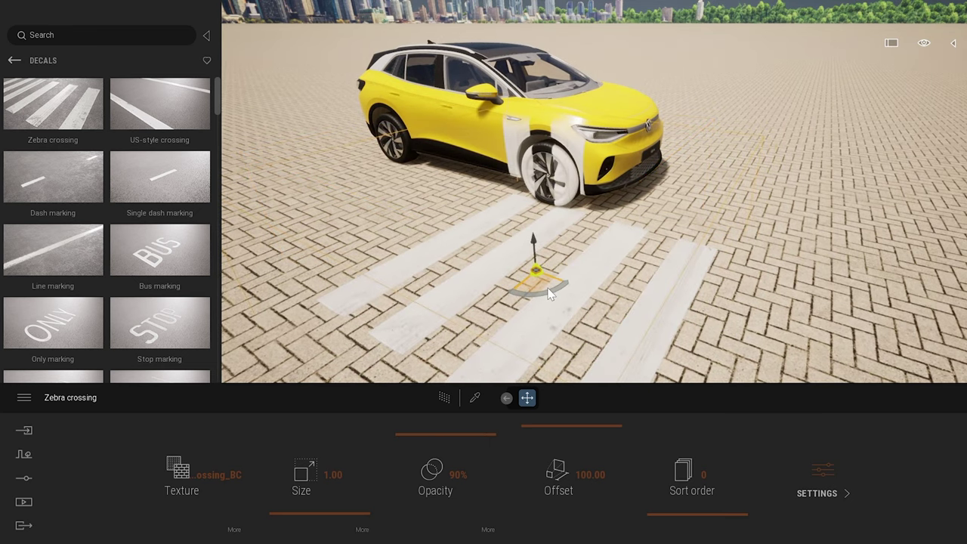
Reduce the zebra crossing decal's offset to 1.15.
{"action": "right_click_drag", "start_coordinate": [549, 293], "coordinate": [585, 347]}
{"action": "scroll", "coordinate": [586, 348], "scroll_direction": "down", "scroll_amount": 3}
{"action": "left_click_drag", "start_coordinate": [555, 429], "coordinate": [578, 512]}
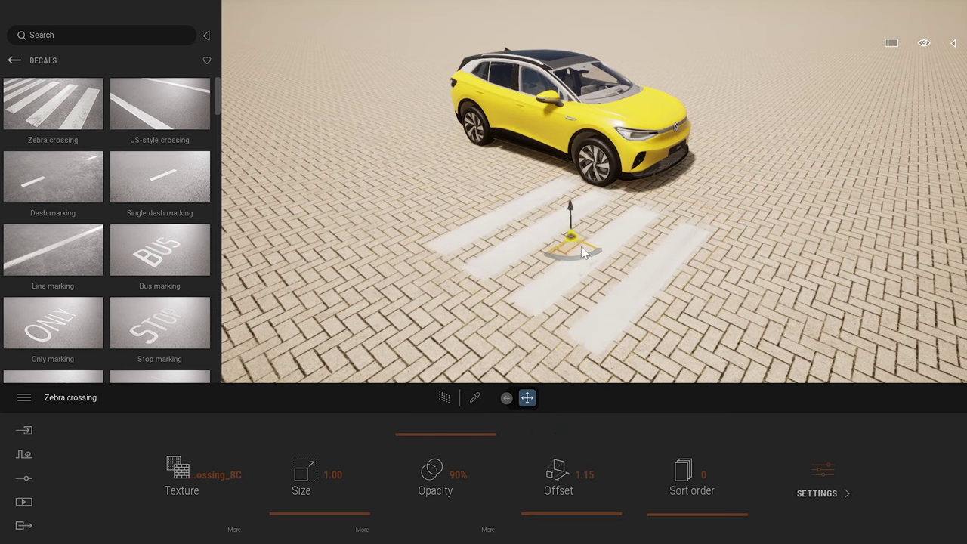
{"action": "right_click_drag", "start_coordinate": [681, 197], "coordinate": [683, 200]}
{"action": "key", "text": "r"}
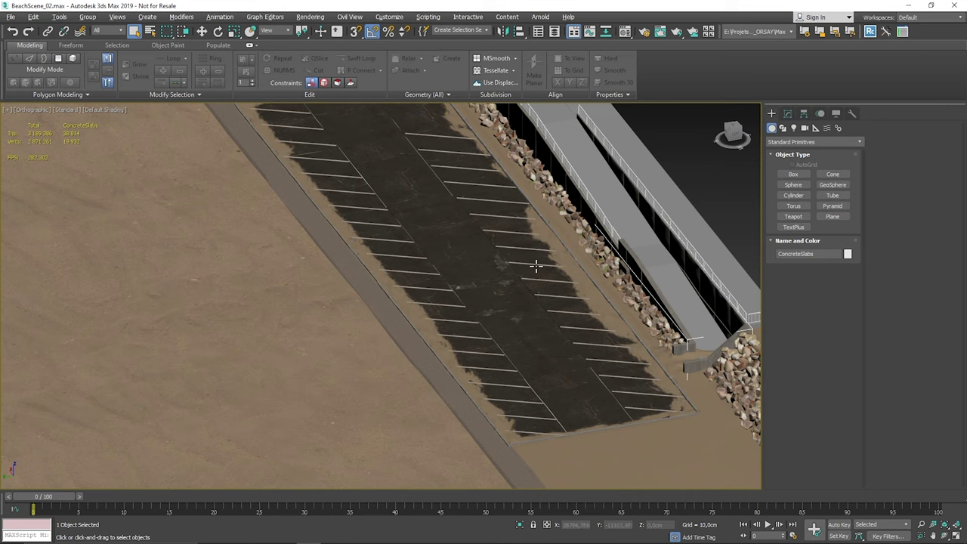
In 3ds Max, inspect the Manhole01 decal on the parking lot asphalt and show the viewport in wireframe.
{"action": "scroll", "coordinate": [528, 266], "scroll_direction": "up", "scroll_amount": 5}
{"action": "left_click", "coordinate": [434, 404]}
{"action": "key", "text": "z"}
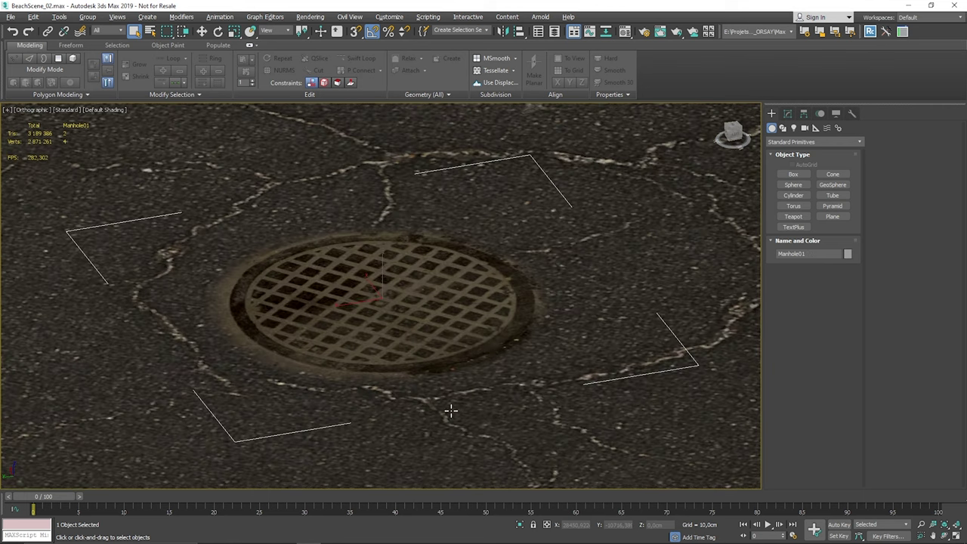
{"action": "scroll", "coordinate": [442, 354], "scroll_direction": "down", "scroll_amount": 8}
{"action": "middle_click_drag", "start_coordinate": [443, 354], "coordinate": [576, 258]}
{"action": "left_click", "coordinate": [244, 350], "text": "ctrl"}
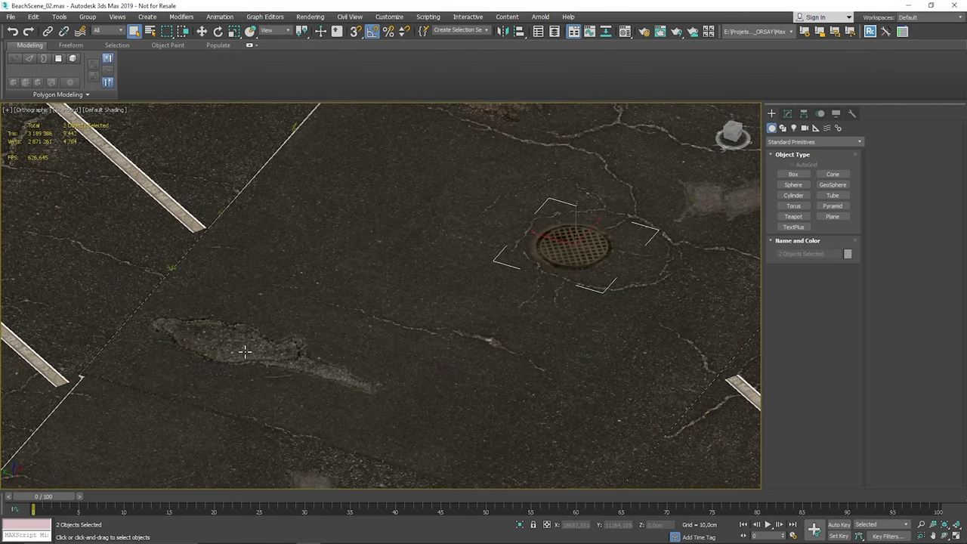
{"action": "left_click", "coordinate": [552, 252], "text": "alt"}
{"action": "key", "text": "F3"}
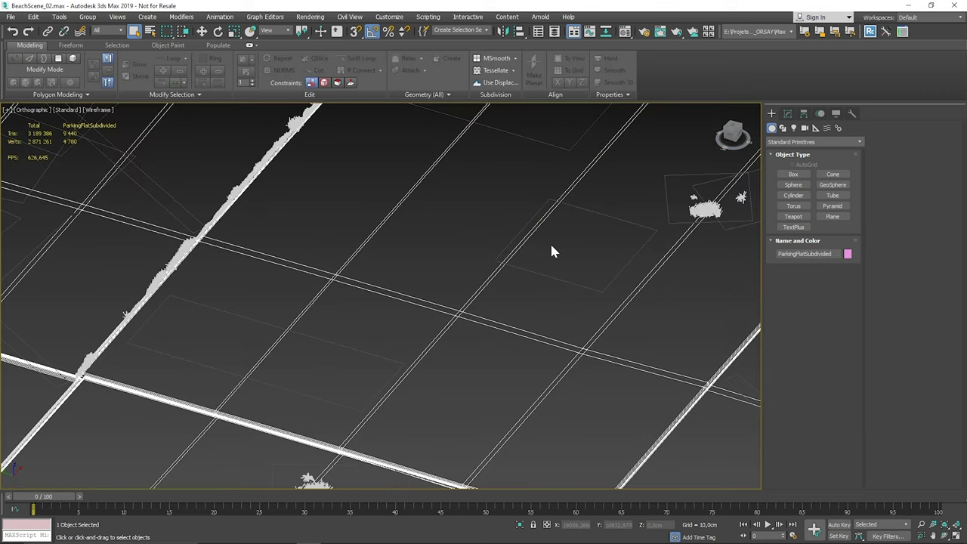
Select the four decal planes for the manhole and potholes, and isolate them in the shaded viewport.
{"action": "left_click", "coordinate": [624, 220]}
{"action": "left_click", "coordinate": [339, 370], "text": "ctrl"}
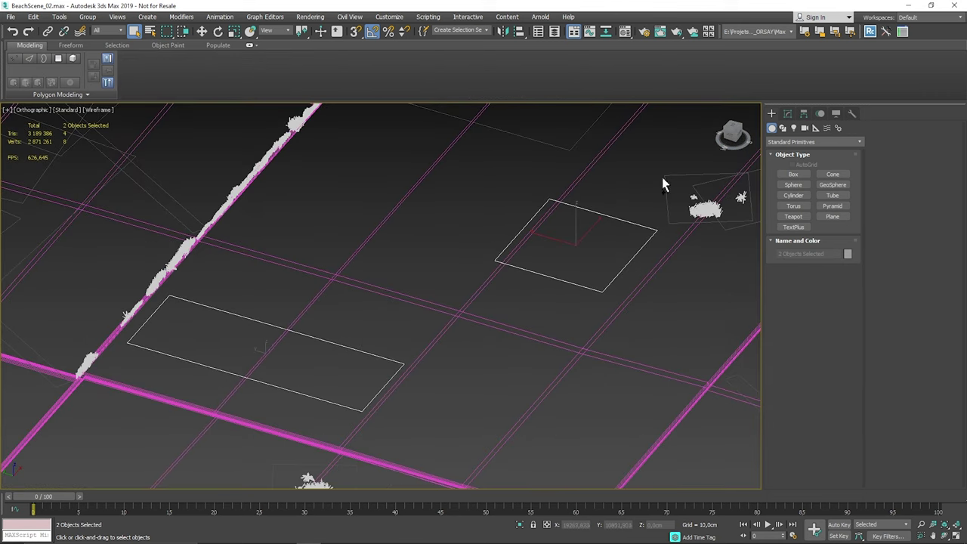
{"action": "left_click", "coordinate": [677, 178], "text": "ctrl"}
{"action": "right_click", "coordinate": [527, 175]}
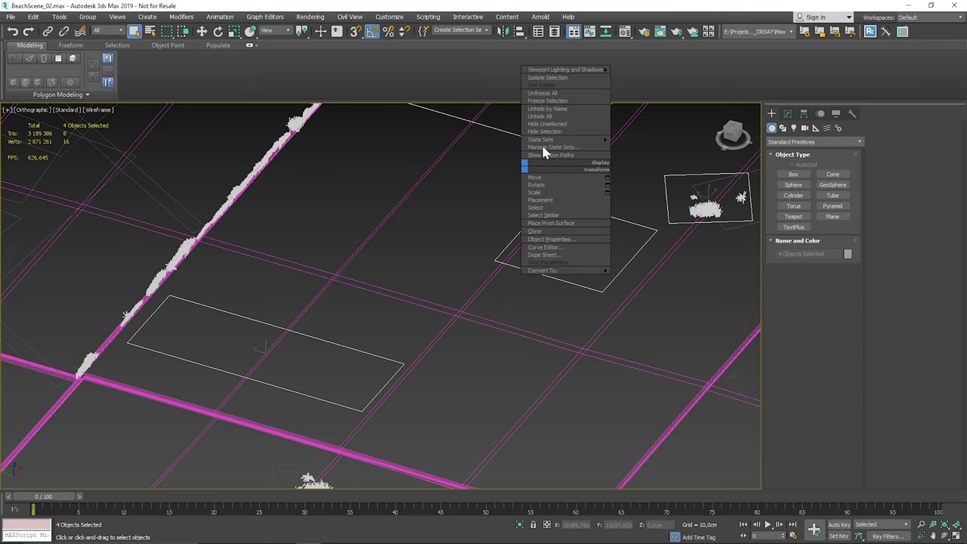
{"action": "left_click", "coordinate": [553, 82]}
{"action": "key", "text": "F3"}
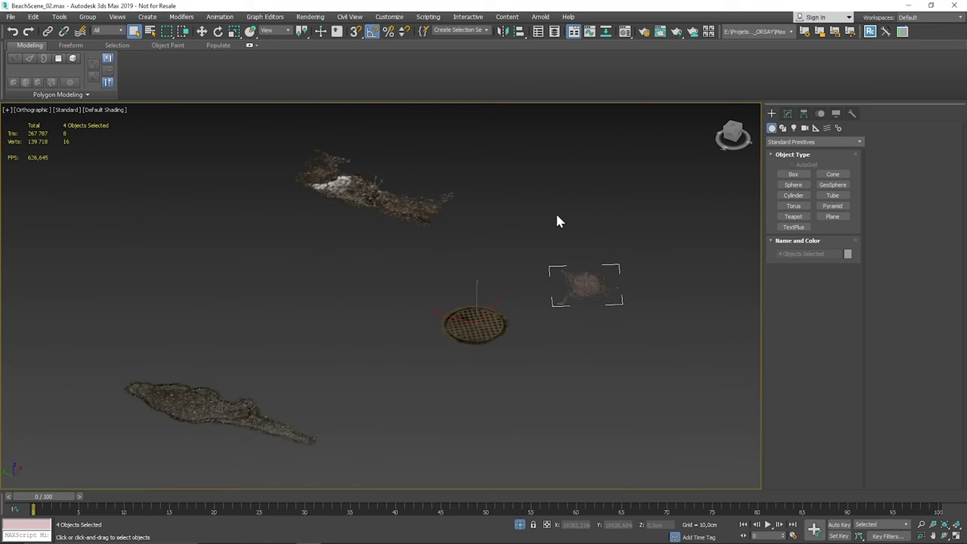
Examine the isolated Manhole01 and PotHoleType03_001 decals up close, and end the isolation.
{"action": "left_click", "coordinate": [488, 326]}
{"action": "key", "text": "z"}
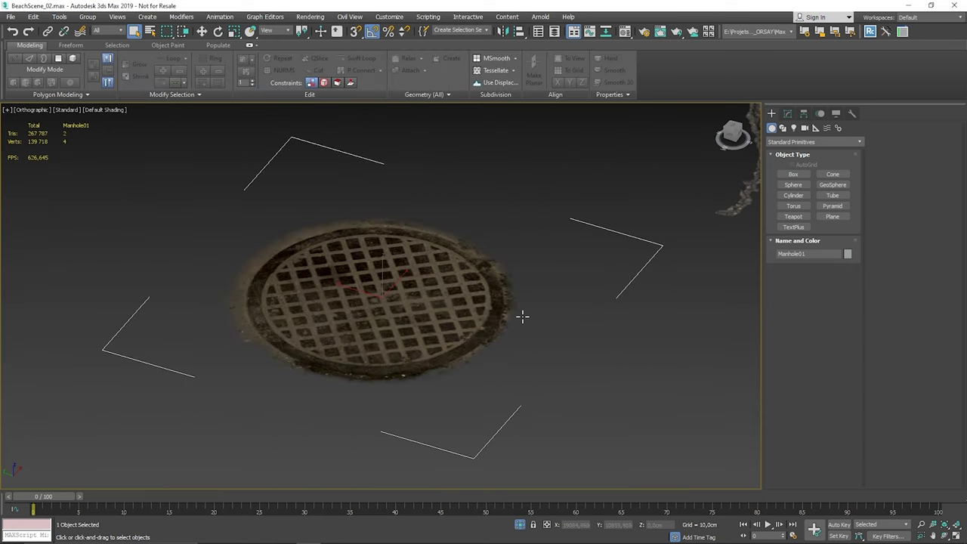
{"action": "scroll", "coordinate": [581, 263], "scroll_direction": "down", "scroll_amount": 6}
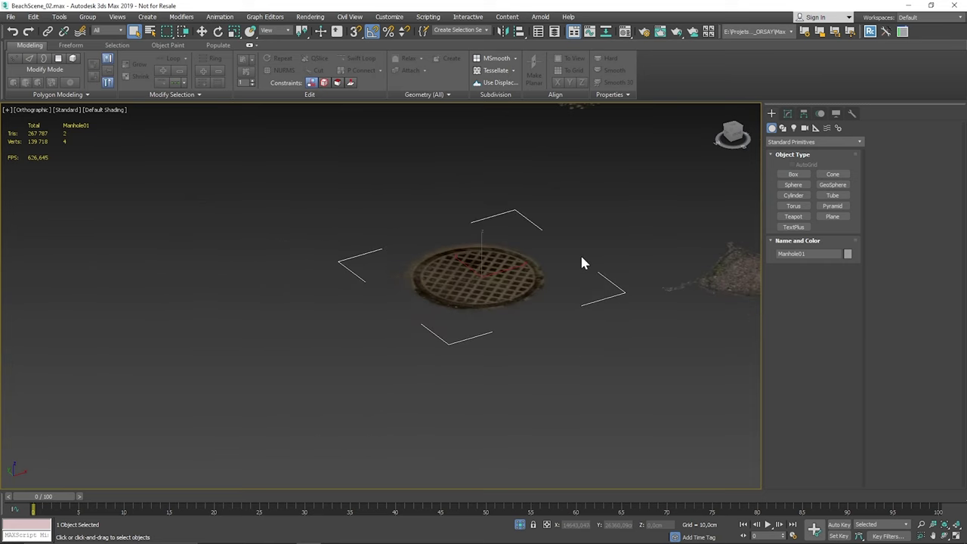
{"action": "left_click", "coordinate": [484, 209]}
{"action": "key", "text": "z"}
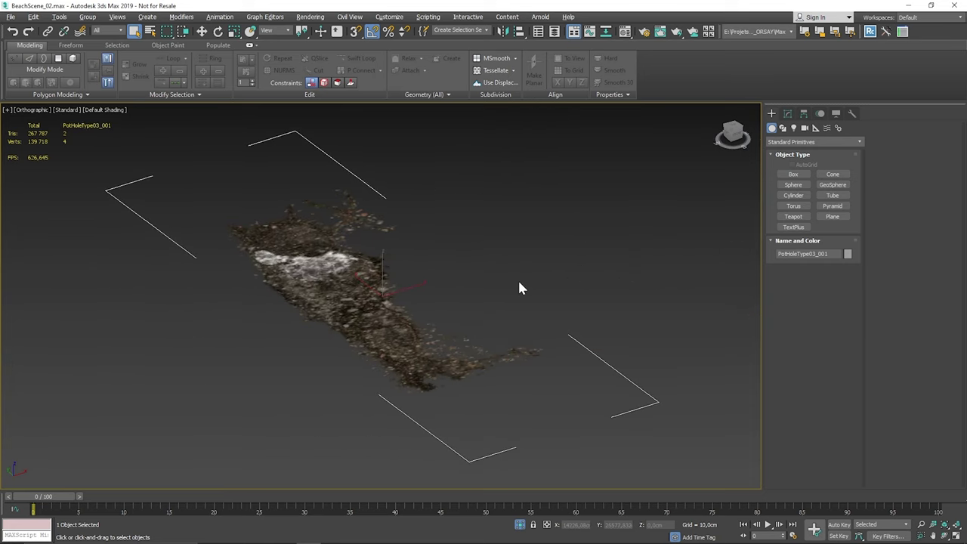
{"action": "middle_click_drag", "start_coordinate": [518, 281], "coordinate": [539, 268], "text": "alt"}
{"action": "scroll", "coordinate": [401, 356], "scroll_direction": "down", "scroll_amount": 5}
{"action": "right_click", "coordinate": [531, 287]}
{"action": "left_click", "coordinate": [565, 214]}
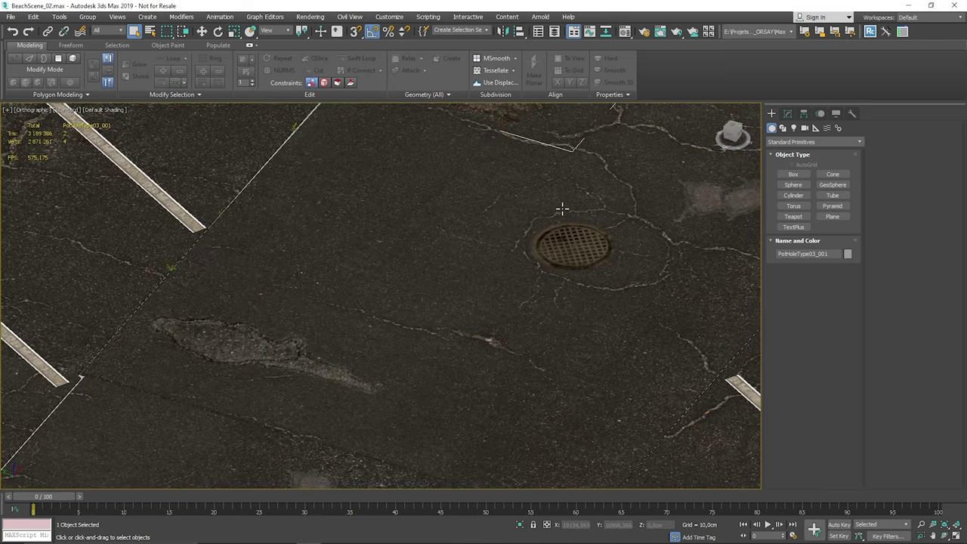
Examine the parking line markings, asphalt cracks and sand-blended edge of the parking lot.
{"action": "scroll", "coordinate": [278, 345], "scroll_direction": "down", "scroll_amount": 4}
{"action": "scroll", "coordinate": [278, 345], "scroll_direction": "down", "scroll_amount": 3}
{"action": "middle_click_drag", "start_coordinate": [397, 277], "coordinate": [383, 301], "text": "alt"}
{"action": "middle_click_drag", "start_coordinate": [384, 300], "coordinate": [592, 246]}
{"action": "scroll", "coordinate": [320, 315], "scroll_direction": "up", "scroll_amount": 6}
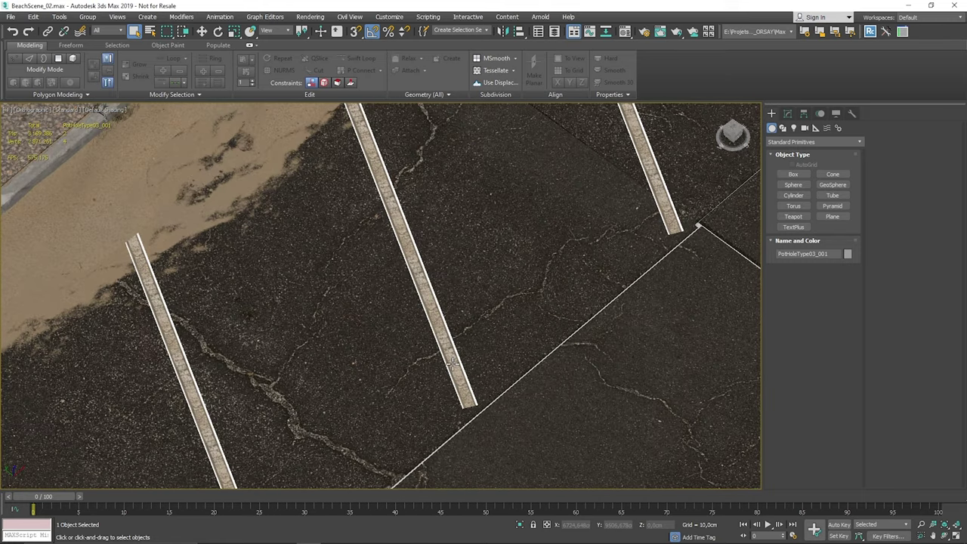
{"action": "scroll", "coordinate": [488, 374], "scroll_direction": "down", "scroll_amount": 5}
{"action": "scroll", "coordinate": [281, 336], "scroll_direction": "up", "scroll_amount": 6}
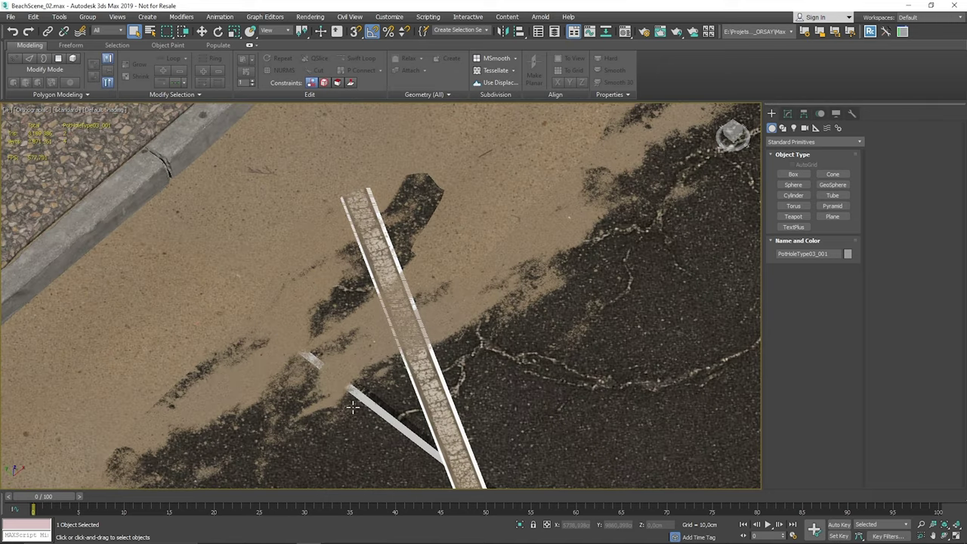
{"action": "scroll", "coordinate": [566, 234], "scroll_direction": "down", "scroll_amount": 5}
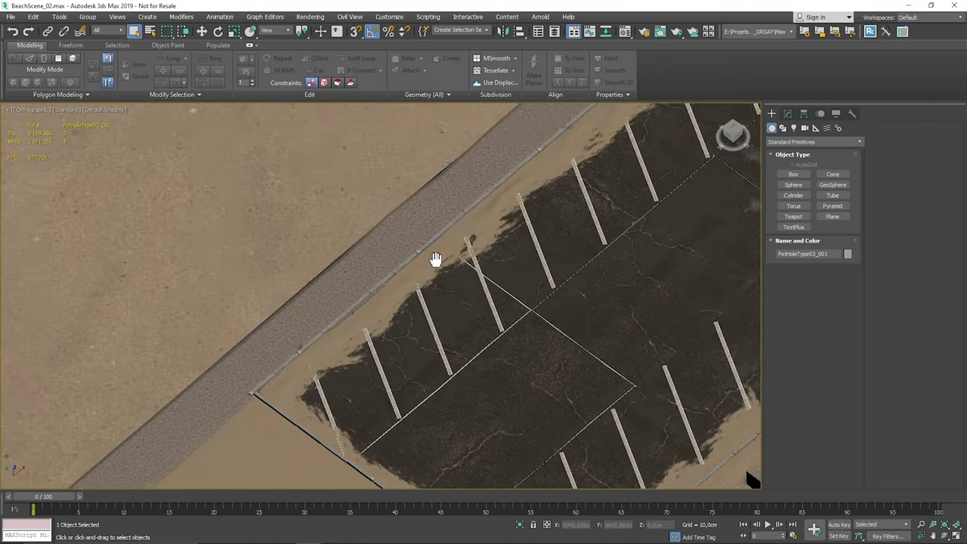
{"action": "scroll", "coordinate": [500, 265], "scroll_direction": "up", "scroll_amount": 5}
{"action": "middle_click_drag", "start_coordinate": [525, 266], "coordinate": [273, 419], "text": "alt"}
{"action": "middle_click_drag", "start_coordinate": [273, 418], "coordinate": [454, 307], "text": "alt"}
{"action": "middle_click_drag", "start_coordinate": [415, 234], "coordinate": [497, 279], "text": "alt"}
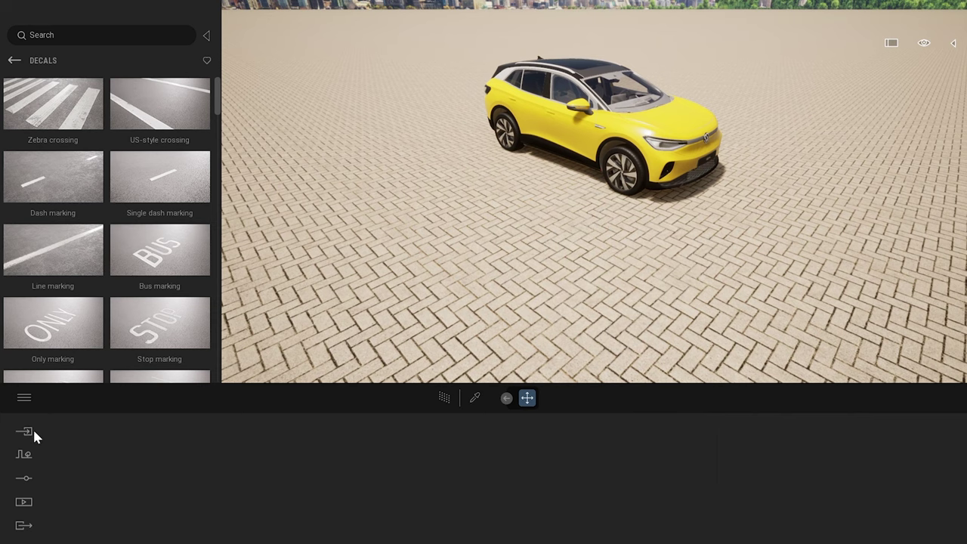
In Twinmotion, import the geometry file BeachScene_Base.udatasmith, keeping its hierarchy.
{"action": "left_click", "coordinate": [33, 431]}
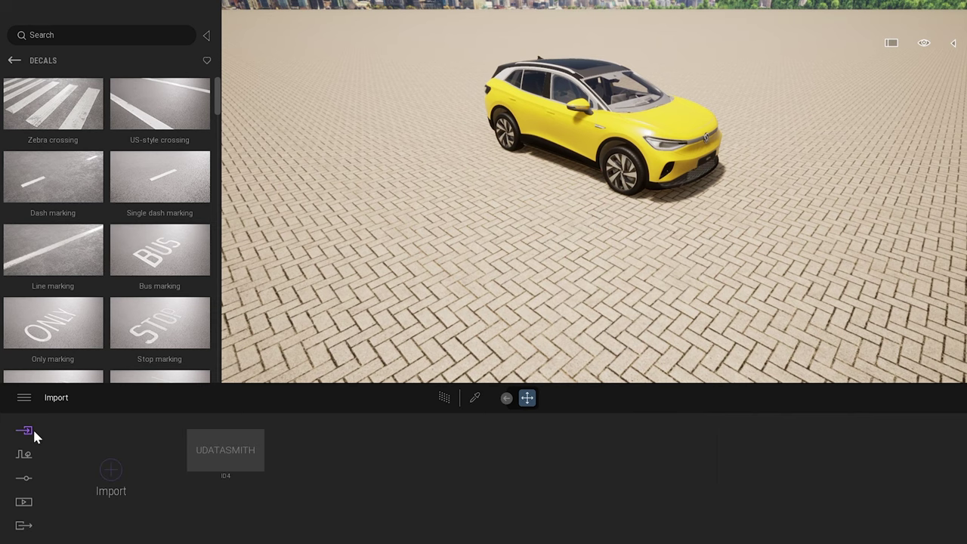
{"action": "left_click", "coordinate": [108, 469]}
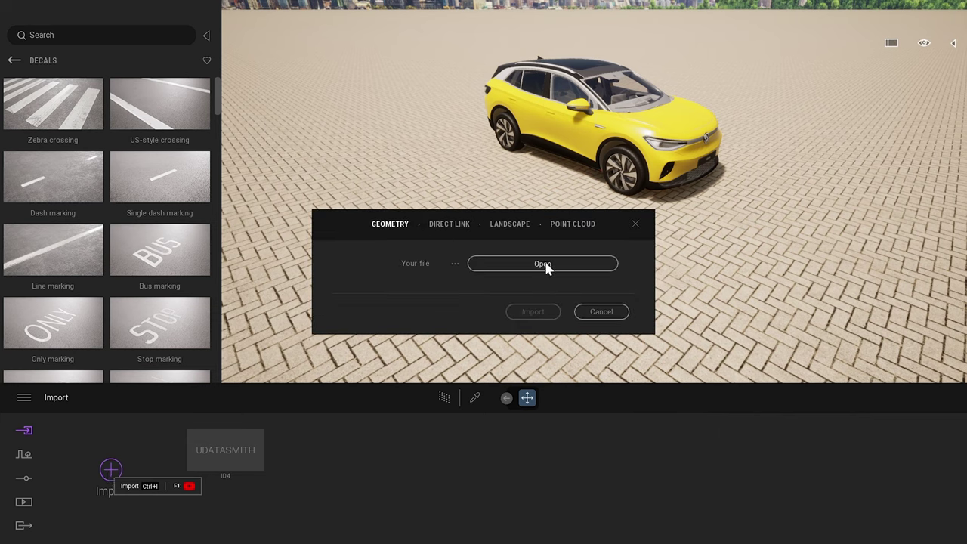
{"action": "left_click", "coordinate": [578, 268]}
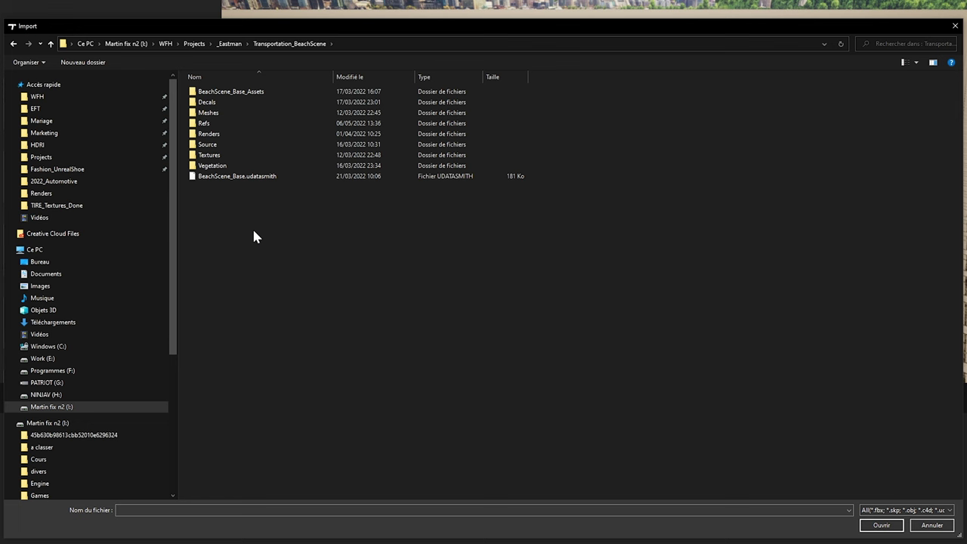
{"action": "double_click", "coordinate": [242, 176]}
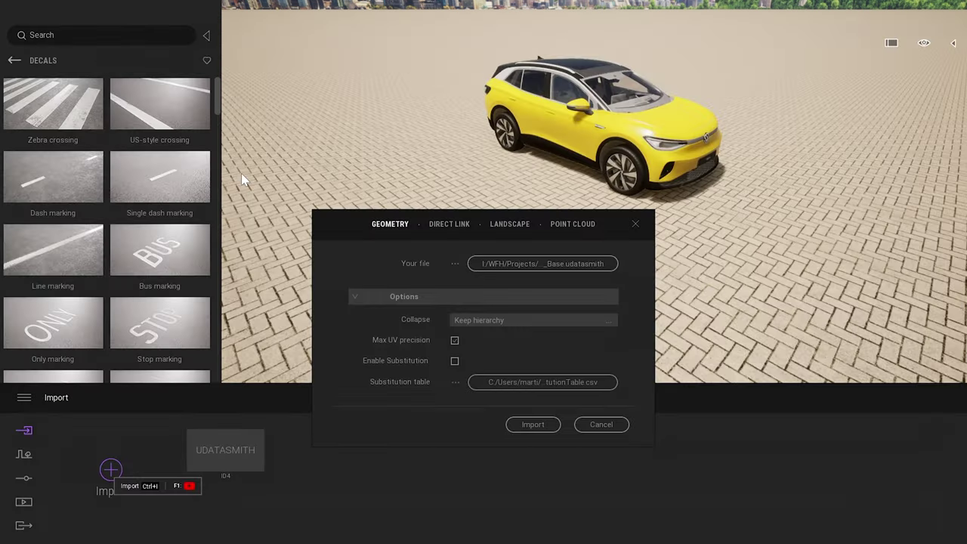
{"action": "left_click", "coordinate": [535, 425]}
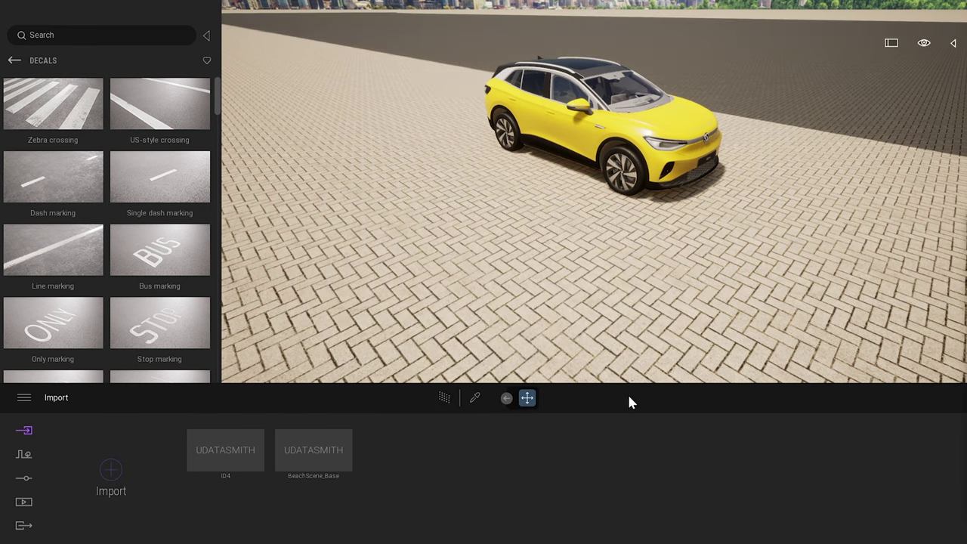
Focus on BeachScene_Base from the scene graph and fly down to the surface of its parking lot.
{"action": "right_click_drag", "start_coordinate": [665, 243], "coordinate": [634, 226]}
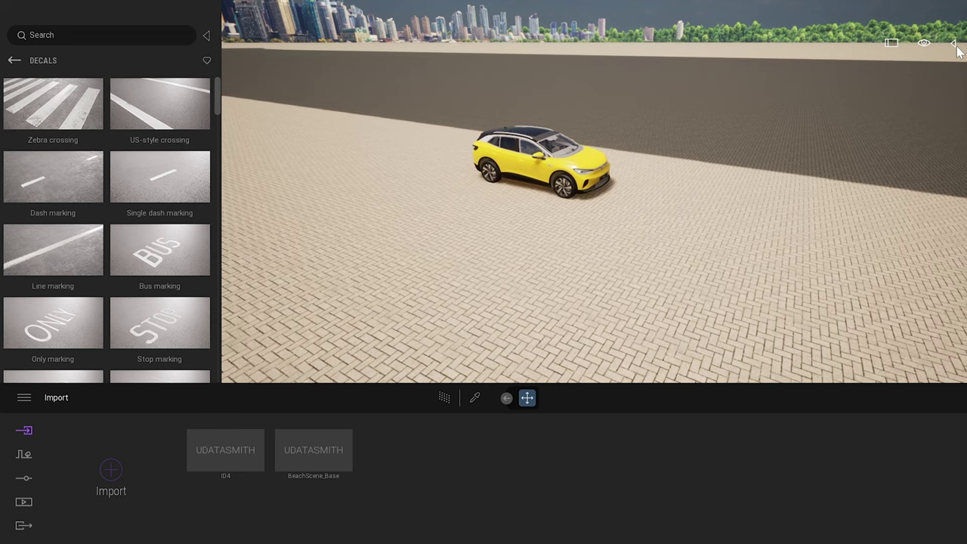
{"action": "left_click", "coordinate": [953, 43]}
{"action": "left_click", "coordinate": [814, 111]}
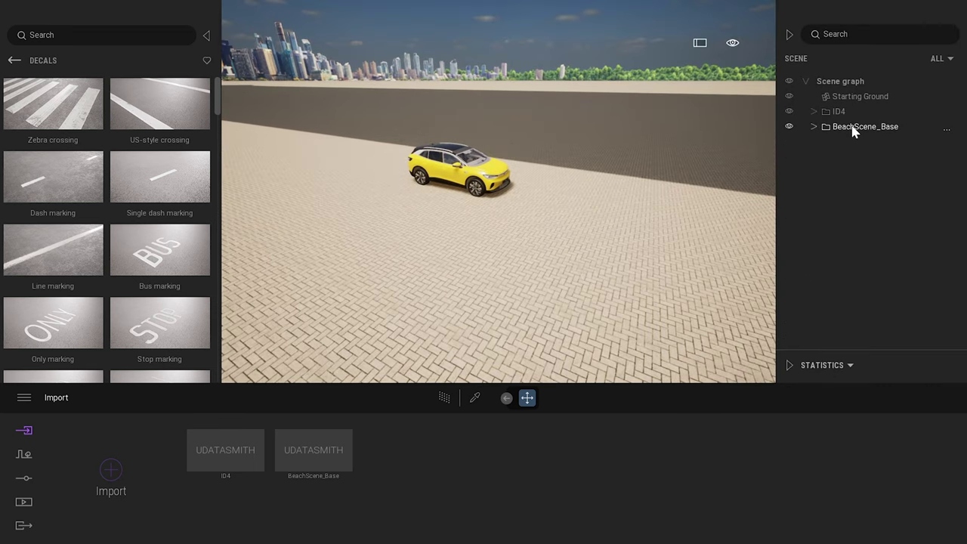
{"action": "key", "text": "f"}
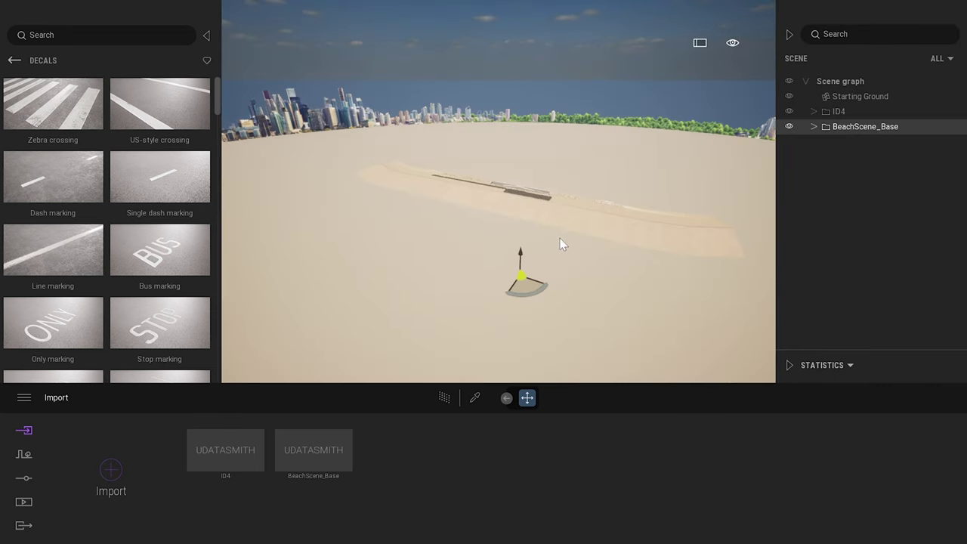
{"action": "key", "text": "w"}
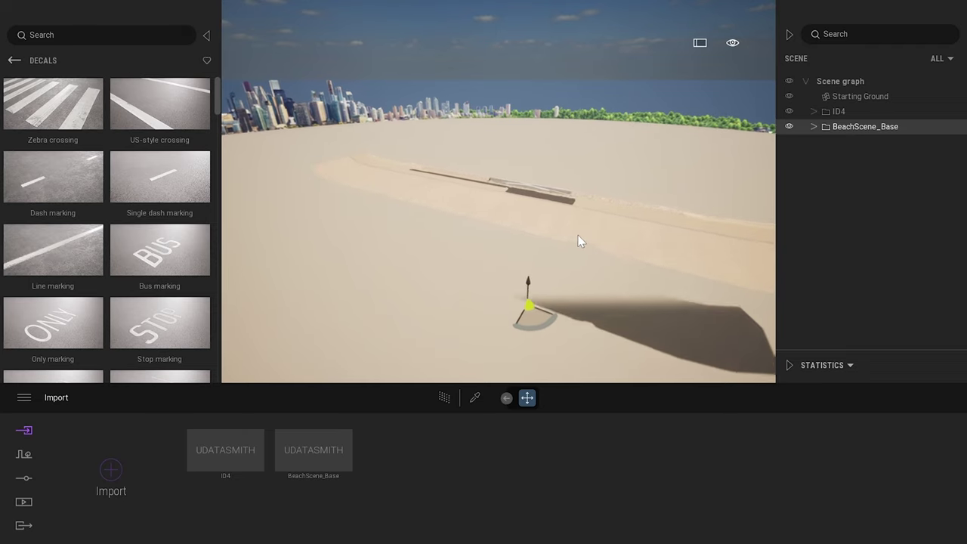
{"action": "key", "text": "d"}
{"action": "key", "text": "w"}
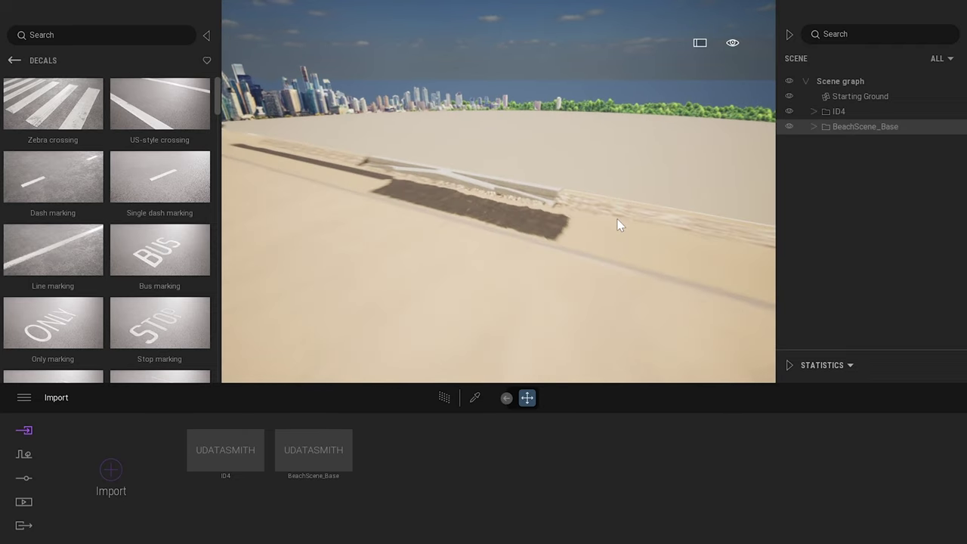
{"action": "mouse_move", "coordinate": [617, 224]}
{"action": "right_mouse_down"}
{"action": "mouse_move", "coordinate": [332, 246]}
{"action": "mouse_move", "coordinate": [377, 290]}
{"action": "mouse_move", "coordinate": [423, 298]}
{"action": "mouse_move", "coordinate": [414, 296]}
{"action": "mouse_move", "coordinate": [446, 260]}
{"action": "mouse_move", "coordinate": [446, 211]}
{"action": "mouse_move", "coordinate": [619, 222]}
{"action": "right_mouse_up"}
{"action": "key", "text": "d"}
{"action": "key", "text": "s"}
{"action": "key", "text": "w"}
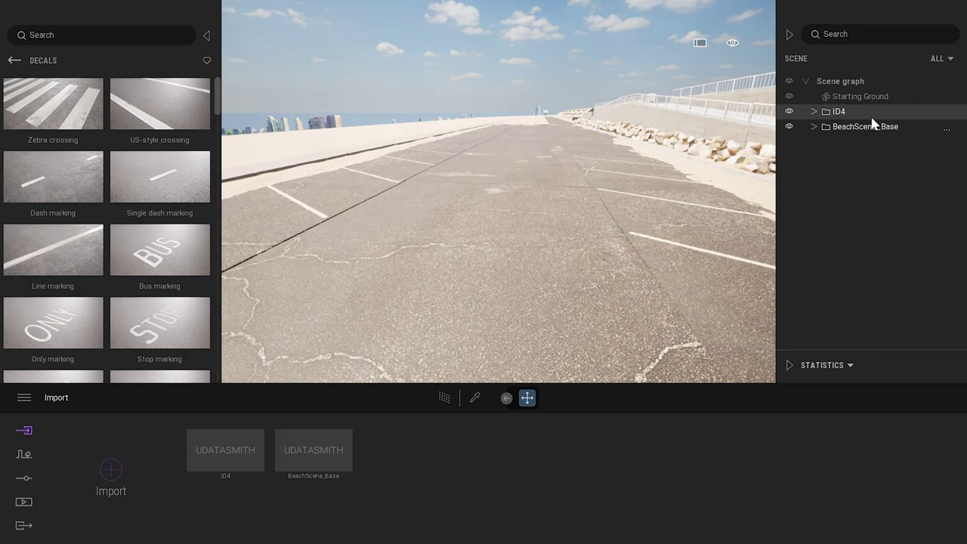
Move the ID4 car onto the parking lot asphalt, over the manhole.
{"action": "key", "text": "s"}
{"action": "right_click_drag", "start_coordinate": [563, 128], "coordinate": [544, 171]}
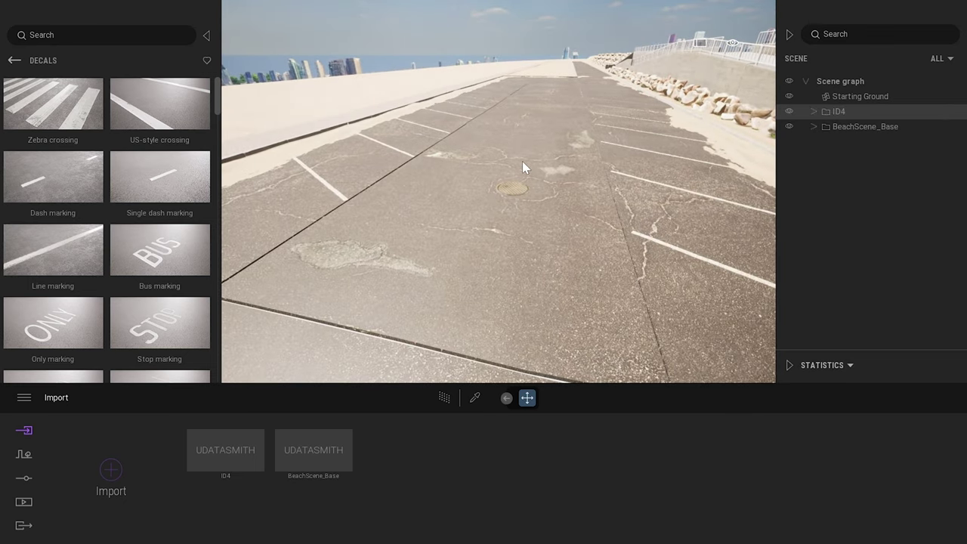
{"action": "key", "text": "v"}
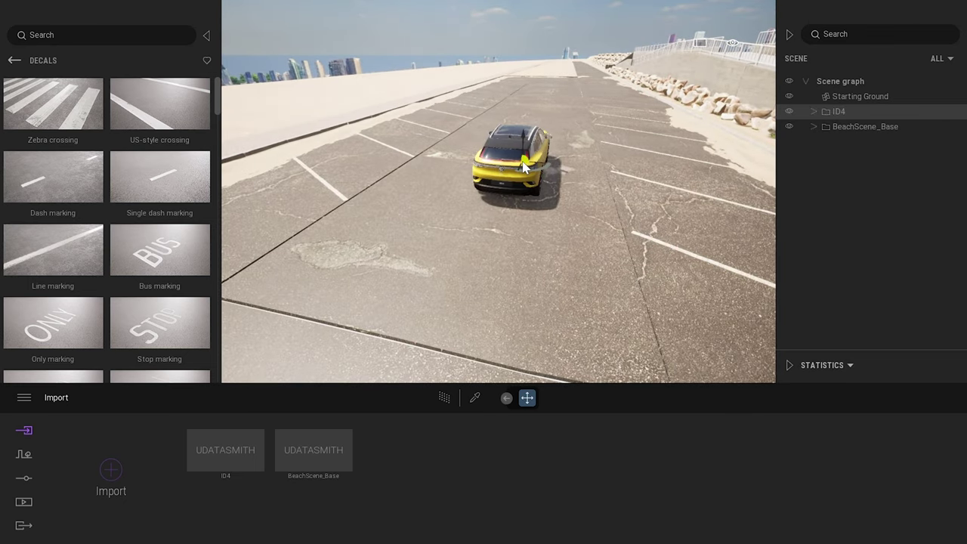
Rotate the ID4 car by about -165° on the parking lot so its front faces the manhole.
{"action": "key", "text": "w"}
{"action": "right_click_drag", "start_coordinate": [586, 360], "coordinate": [583, 282]}
{"action": "key", "text": "a"}
{"action": "key", "text": "w"}
{"action": "key", "text": "q"}
{"action": "key", "text": "e"}
{"action": "key", "text": "s"}
{"action": "key", "text": "w"}
{"action": "key", "text": "s"}
{"action": "key", "text": "d"}
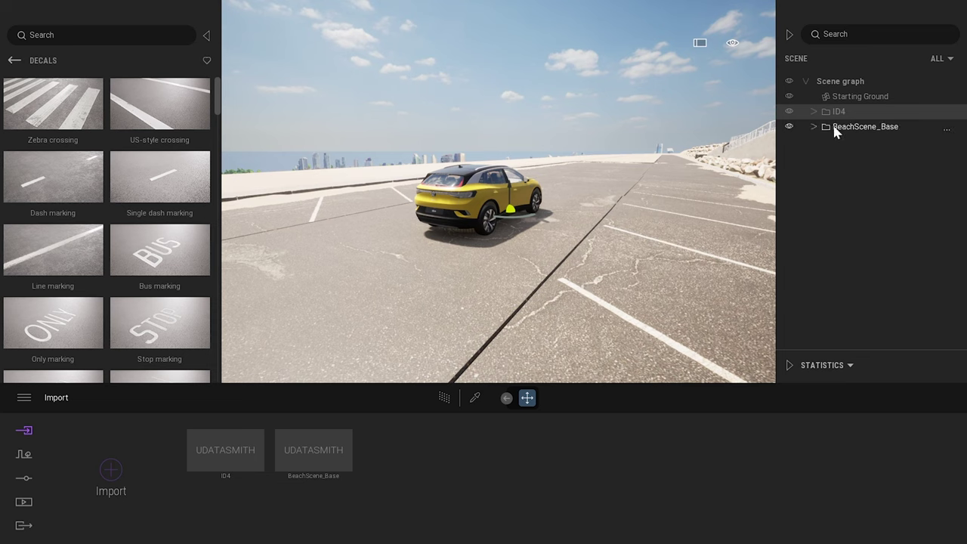
{"action": "left_click_drag", "start_coordinate": [519, 216], "coordinate": [380, 225]}
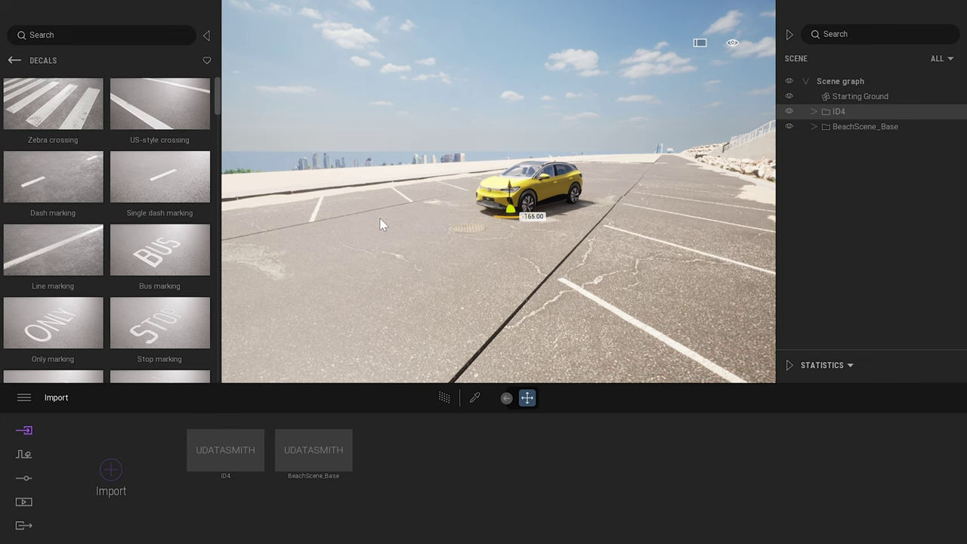
Frame the car from a low angle behind the manhole, deselect it and switch the view to path-traced rendering.
{"action": "key", "text": "e"}
{"action": "right_click_drag", "start_coordinate": [533, 189], "coordinate": [537, 219]}
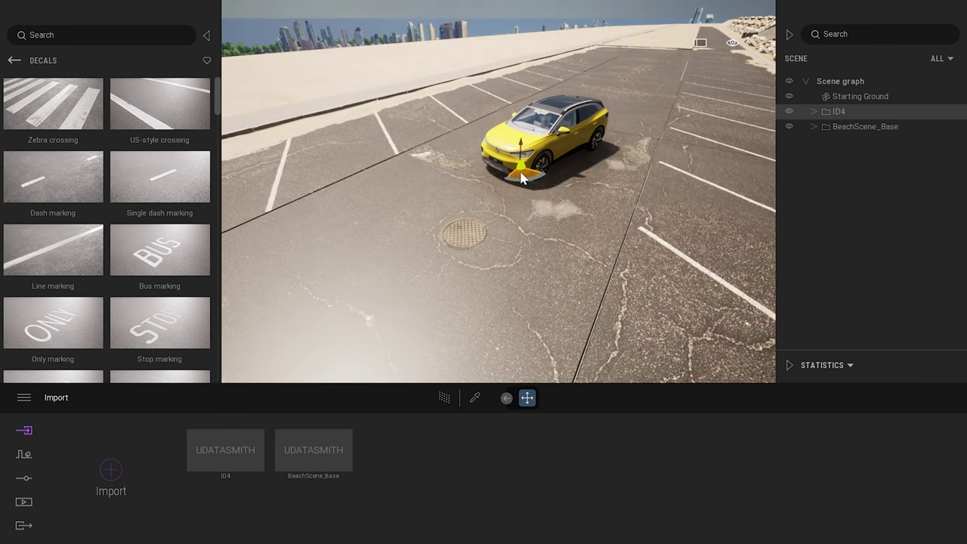
{"action": "right_click_drag", "start_coordinate": [521, 177], "coordinate": [620, 207]}
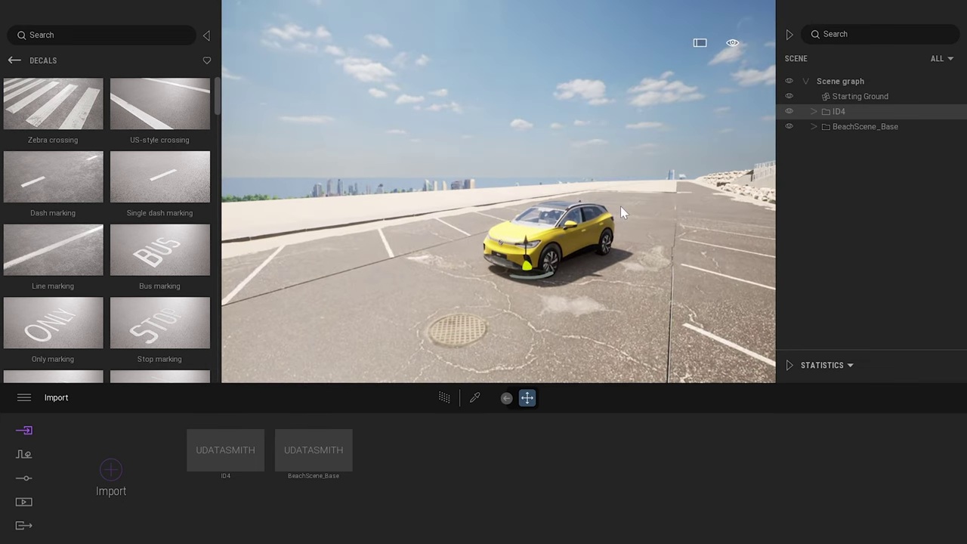
{"action": "key", "text": "Escape"}
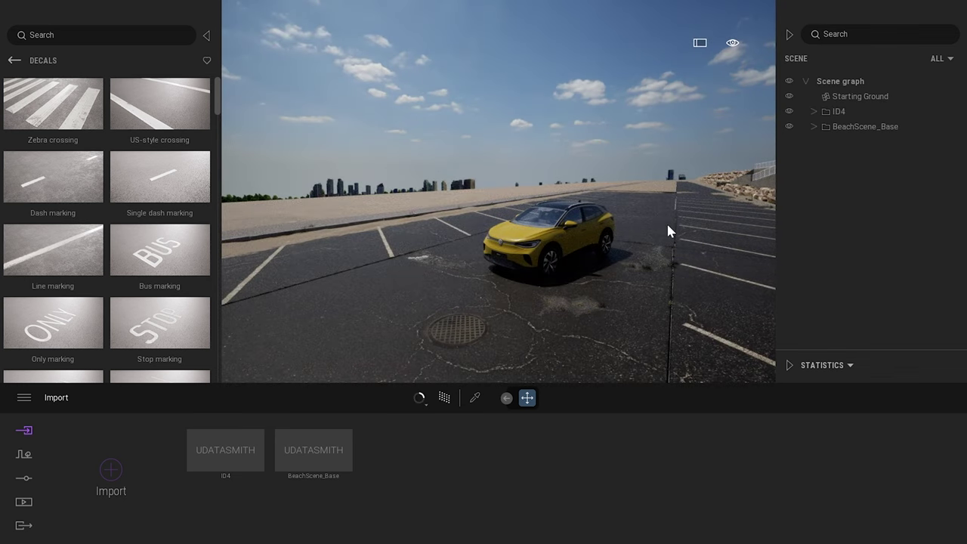
Set the location's background picture to None.
{"action": "left_click", "coordinate": [25, 480]}
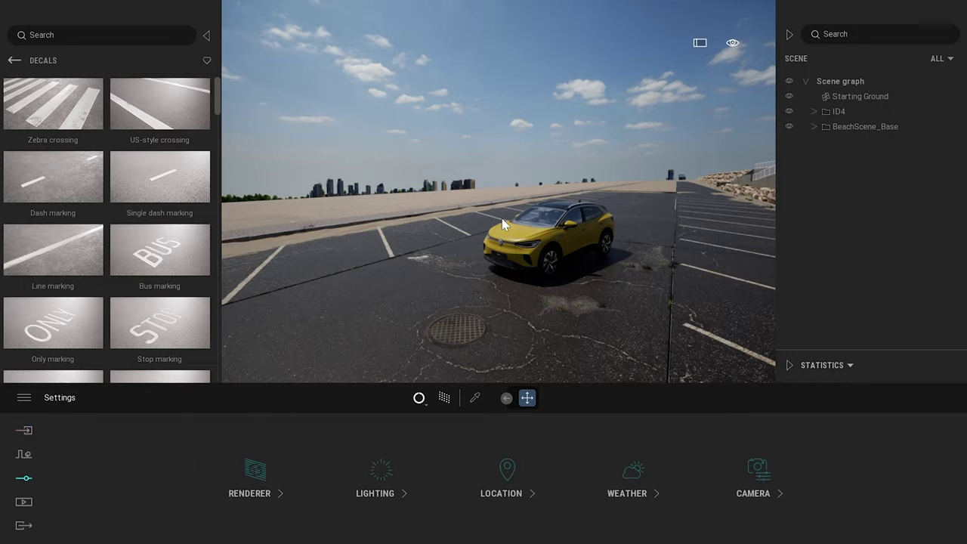
{"action": "right_click_drag", "start_coordinate": [562, 270], "coordinate": [563, 270]}
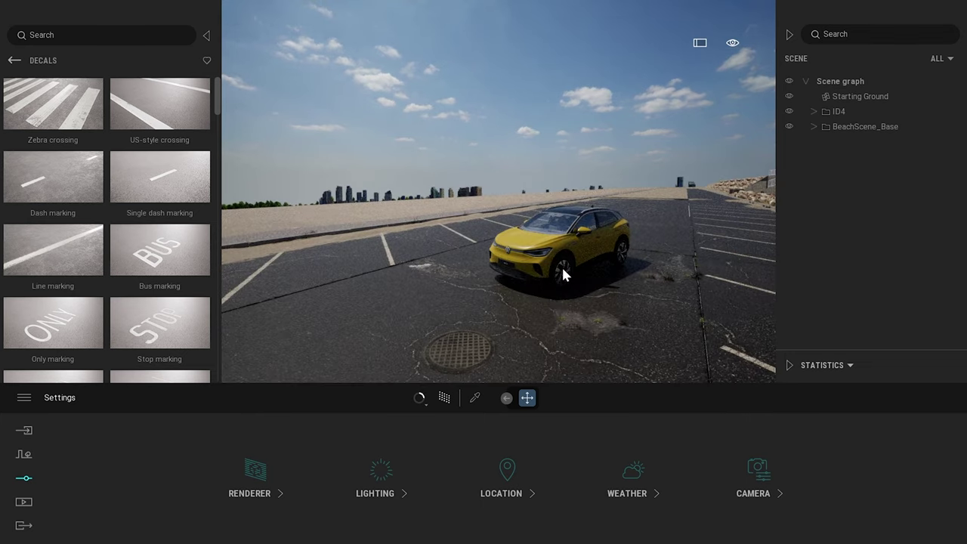
{"action": "left_click", "coordinate": [504, 476]}
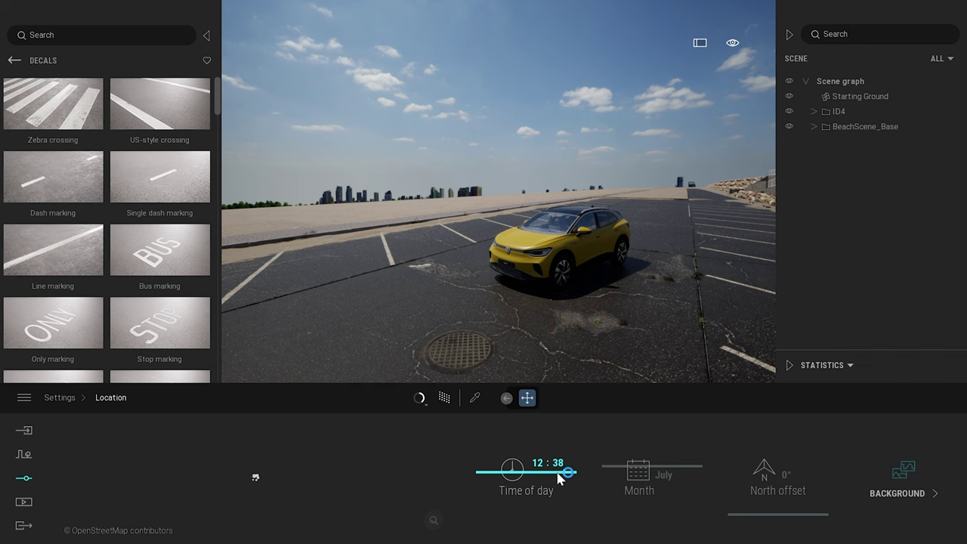
{"action": "left_click", "coordinate": [900, 473]}
{"action": "left_click", "coordinate": [418, 480]}
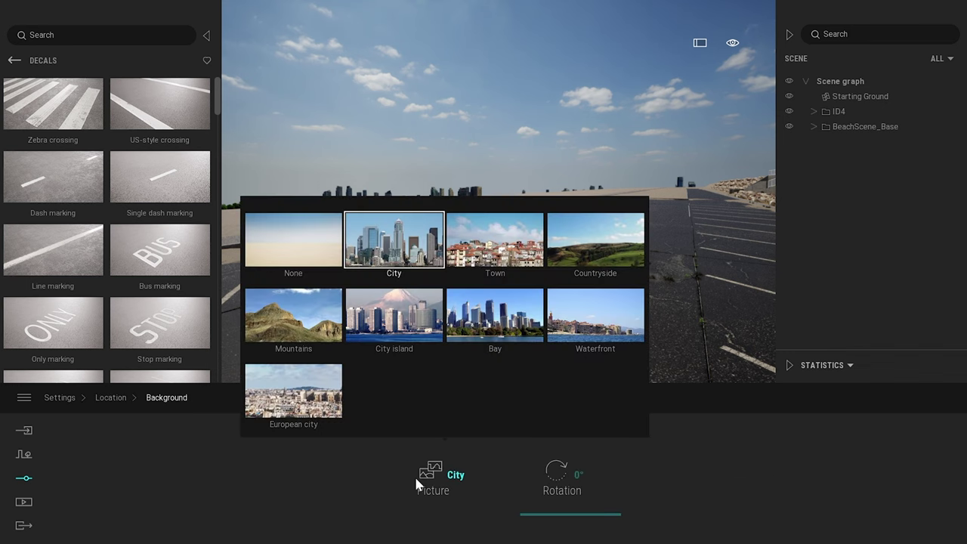
{"action": "left_click", "coordinate": [299, 258]}
{"action": "left_click", "coordinate": [113, 398]}
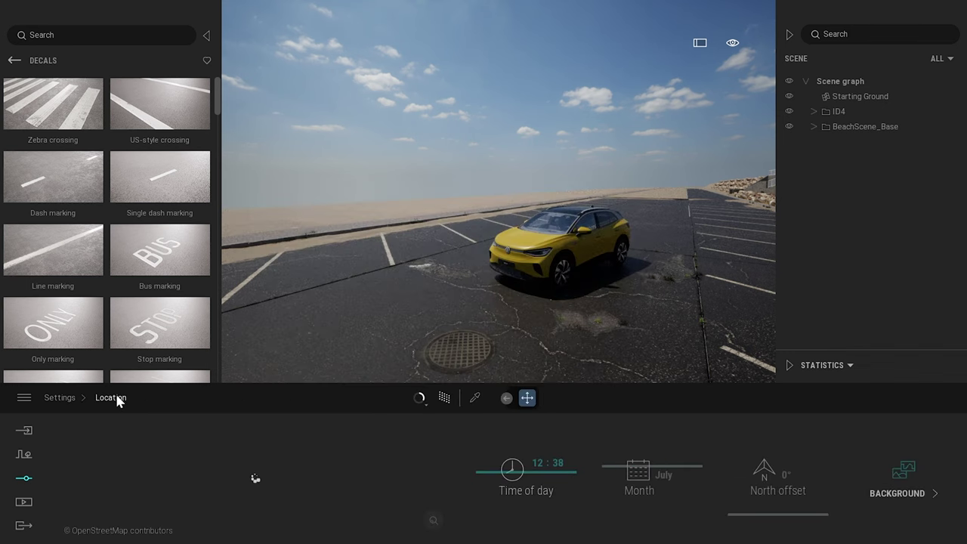
Open the skydome lighting settings and look at the Noon Clear 01 sky above the car.
{"action": "left_click", "coordinate": [78, 398]}
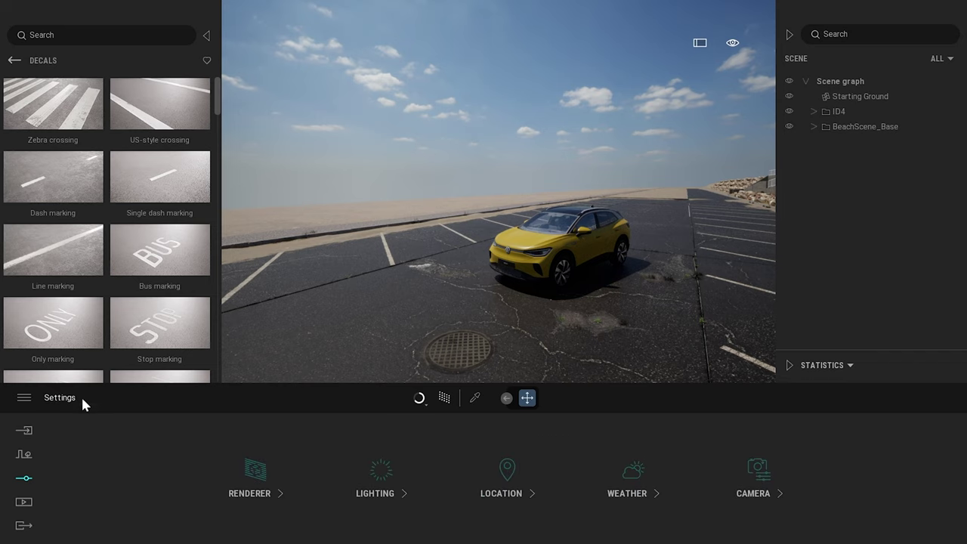
{"action": "left_click", "coordinate": [408, 466]}
{"action": "left_click", "coordinate": [235, 529]}
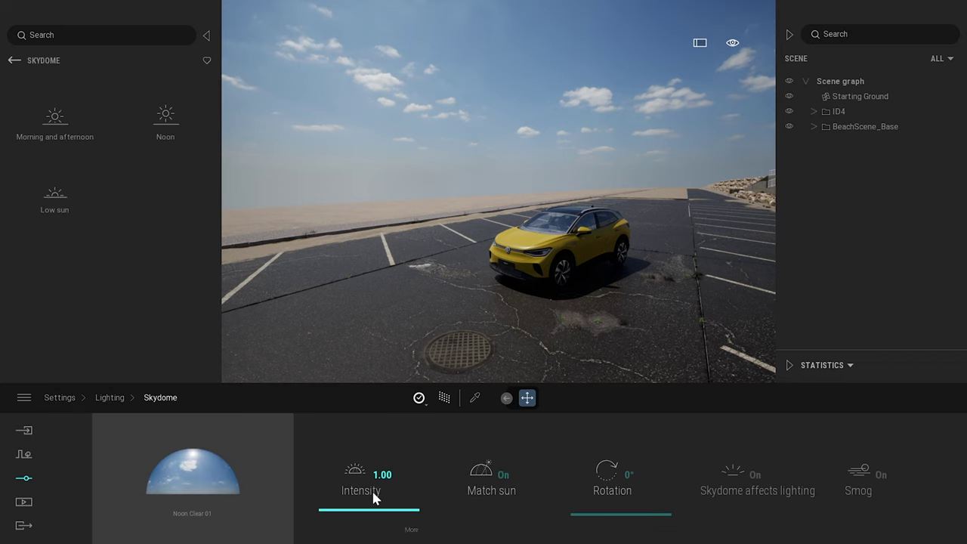
{"action": "right_click_drag", "start_coordinate": [583, 320], "coordinate": [642, 230]}
{"action": "right_click_drag", "start_coordinate": [604, 204], "coordinate": [612, 272]}
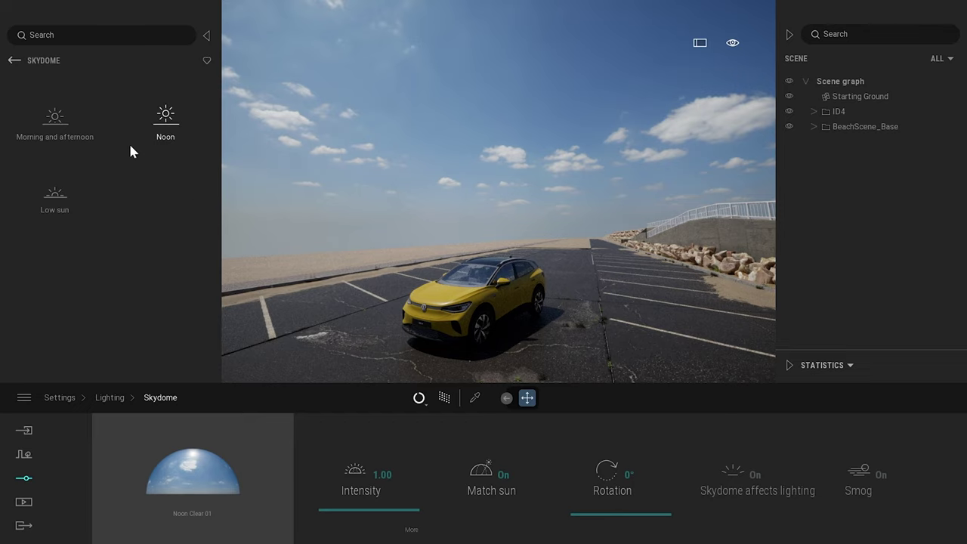
Place a Lily bench from the city objects on the walkway along the beach side of the parking lot.
{"action": "left_click", "coordinate": [13, 62]}
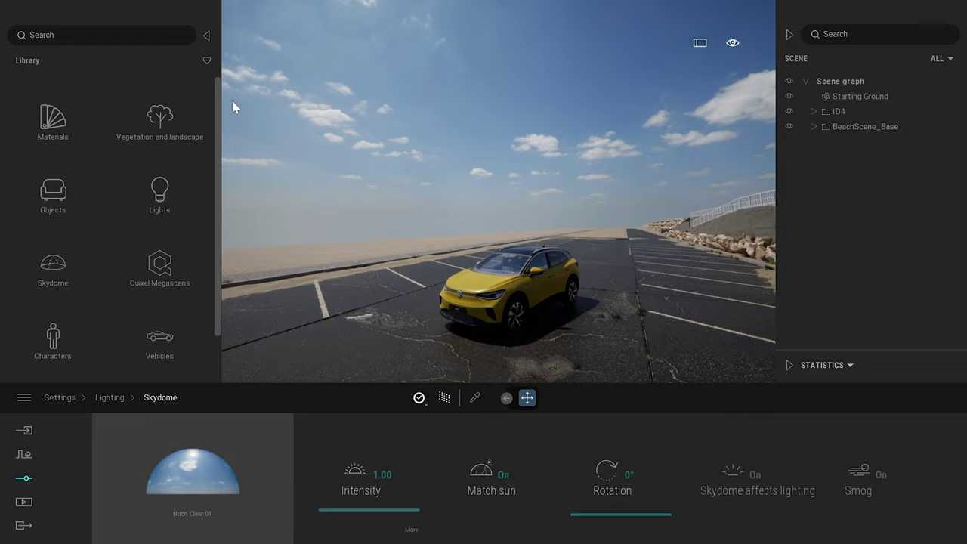
{"action": "right_click_drag", "start_coordinate": [436, 258], "coordinate": [519, 246]}
{"action": "key", "text": "s"}
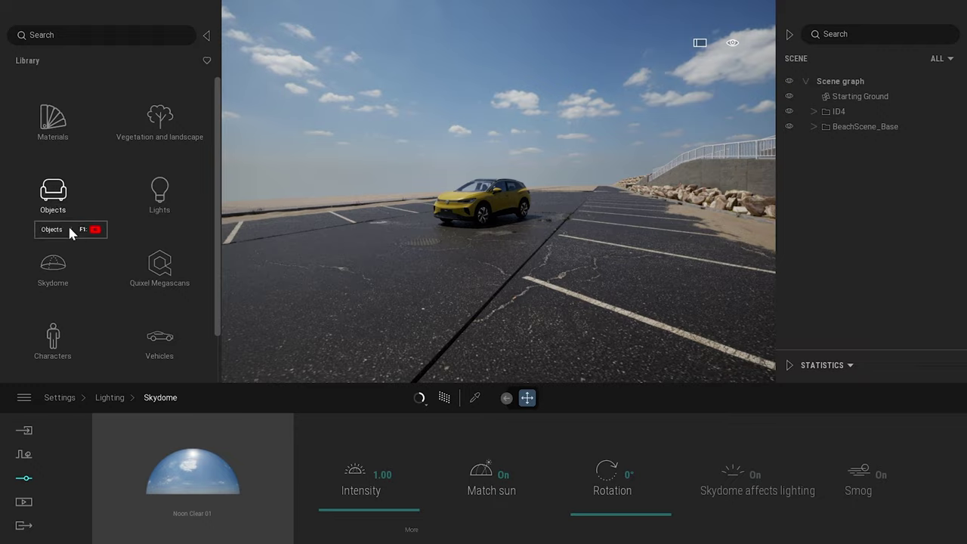
{"action": "left_click", "coordinate": [59, 201]}
{"action": "left_click", "coordinate": [171, 129]}
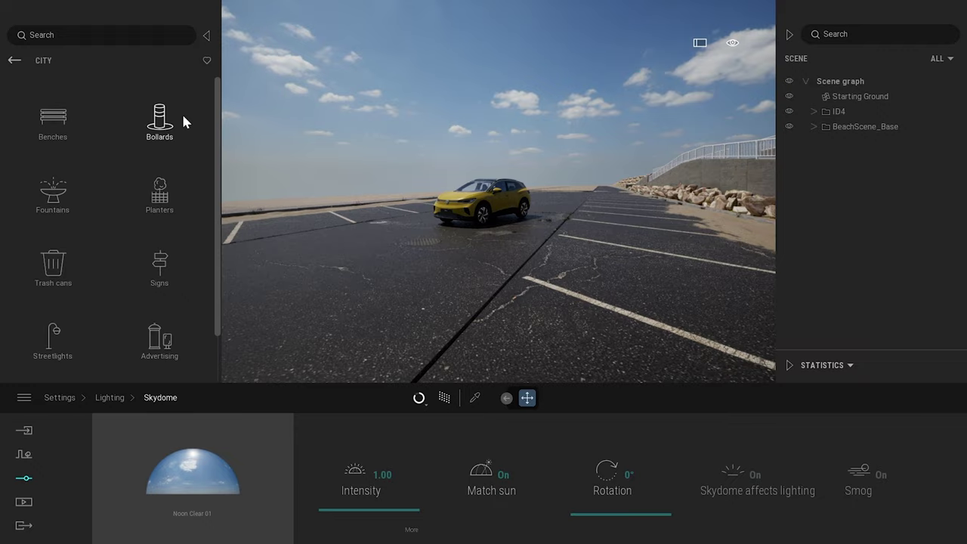
{"action": "key", "text": "w"}
{"action": "right_click_drag", "start_coordinate": [378, 188], "coordinate": [389, 230]}
{"action": "left_click", "coordinate": [52, 121]}
{"action": "left_click_drag", "start_coordinate": [156, 108], "coordinate": [371, 191]}
{"action": "key", "text": "w"}
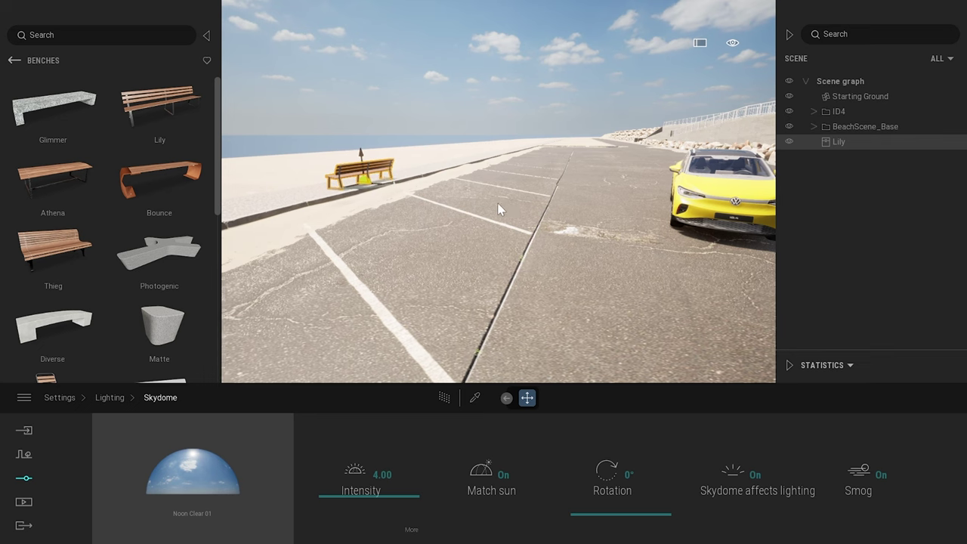
Place an Ext bollard on the walkway edge beside the bench.
{"action": "key", "text": "a"}
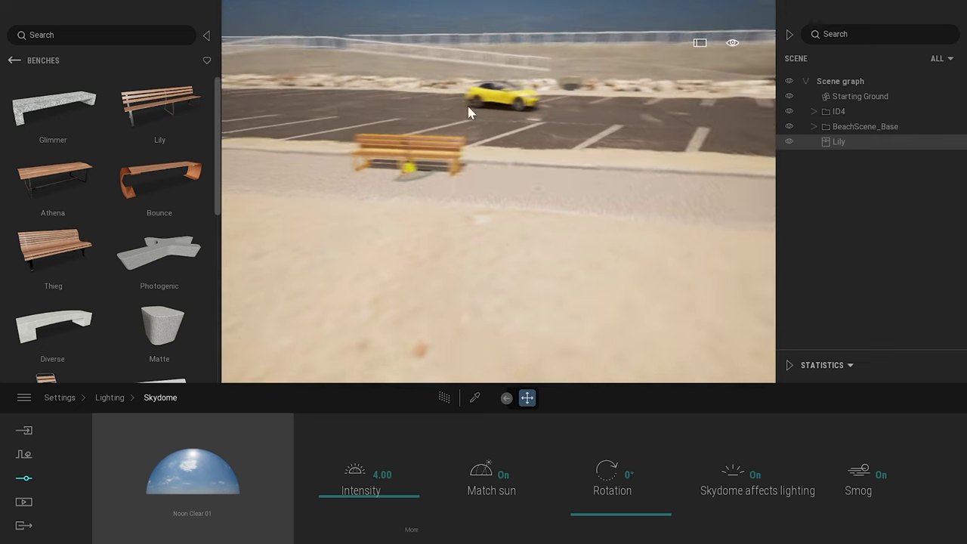
{"action": "left_click", "coordinate": [15, 61]}
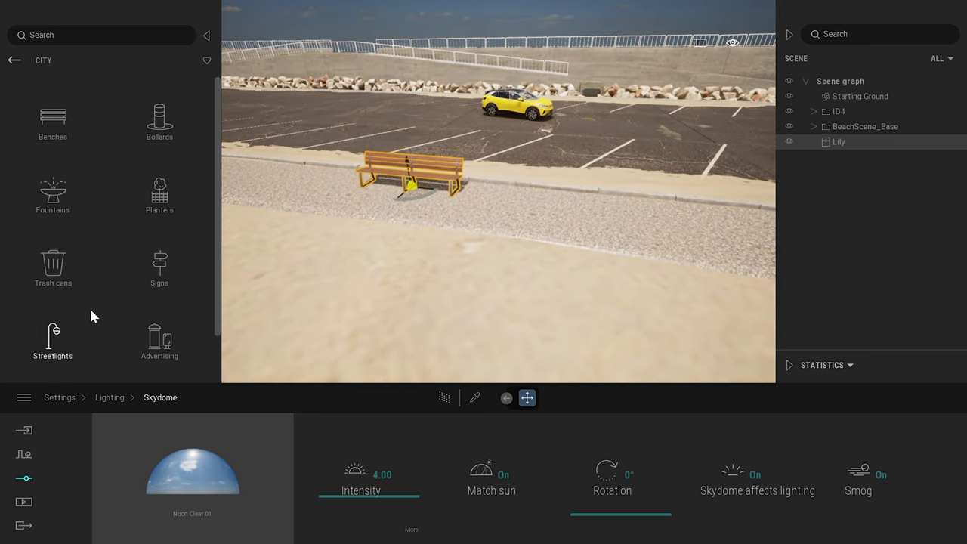
{"action": "left_click", "coordinate": [159, 117]}
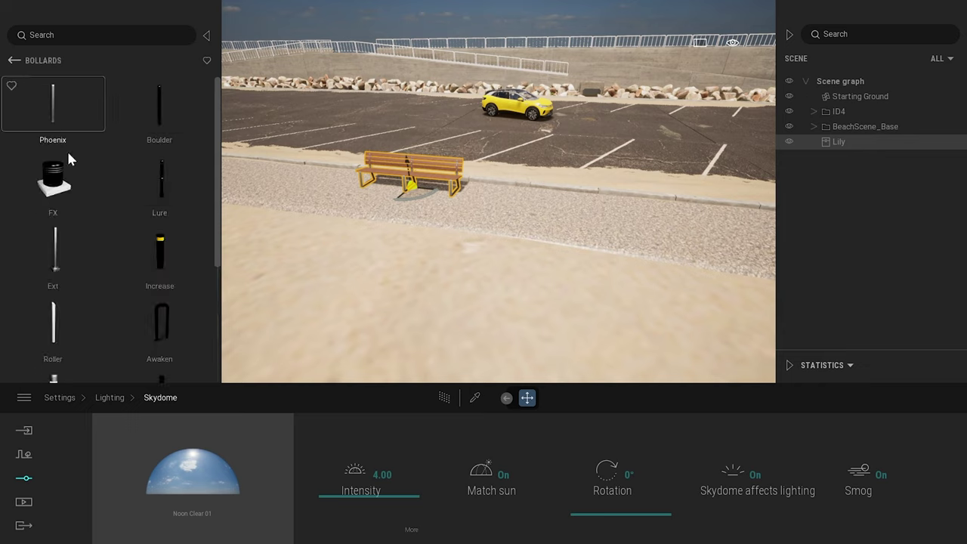
{"action": "scroll", "coordinate": [93, 173], "scroll_direction": "down", "scroll_amount": 3}
{"action": "scroll", "coordinate": [95, 183], "scroll_direction": "up", "scroll_amount": 2}
{"action": "scroll", "coordinate": [99, 199], "scroll_direction": "up", "scroll_amount": 1}
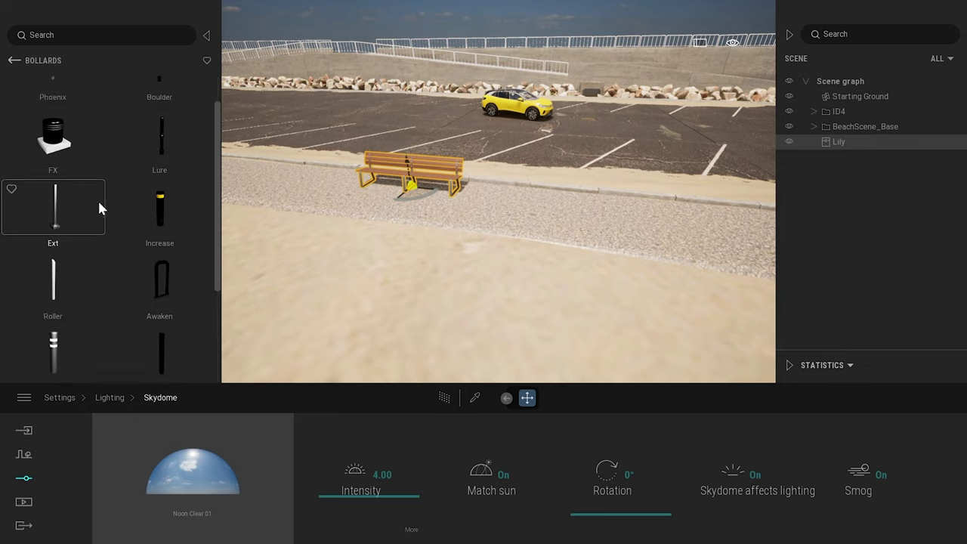
{"action": "left_click_drag", "start_coordinate": [58, 292], "coordinate": [513, 194]}
{"action": "right_click_drag", "start_coordinate": [589, 241], "coordinate": [481, 207]}
Create 20 instances of the bollard along the walkway edge, spaced 2.05 m apart.
{"action": "key", "text": "Tab"}
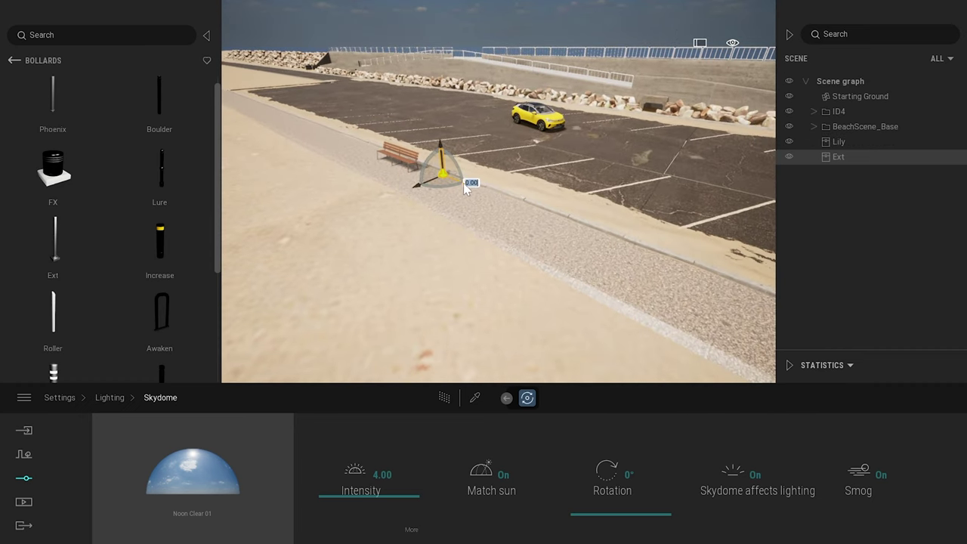
{"action": "left_click_drag", "start_coordinate": [462, 183], "coordinate": [501, 208]}
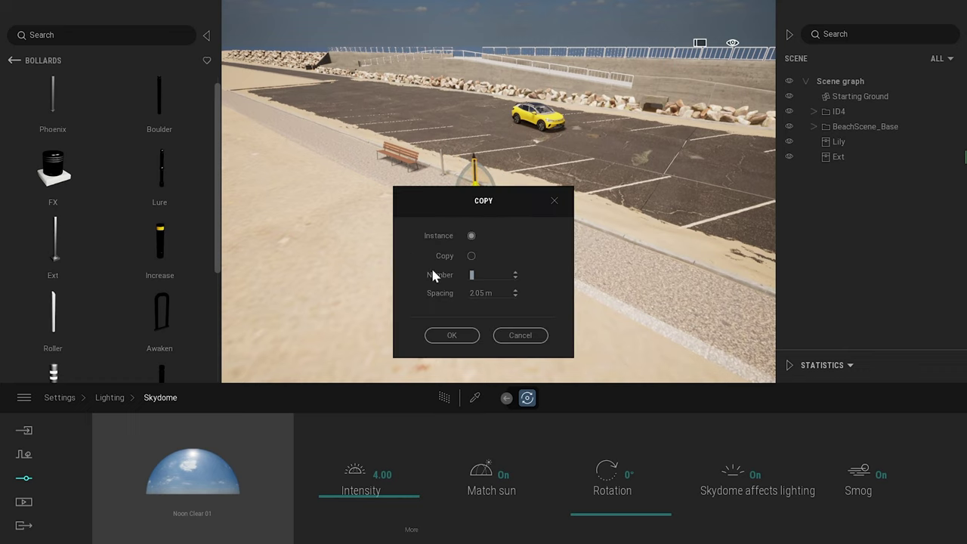
{"action": "type", "text": "20"}
{"action": "left_click", "coordinate": [452, 335]}
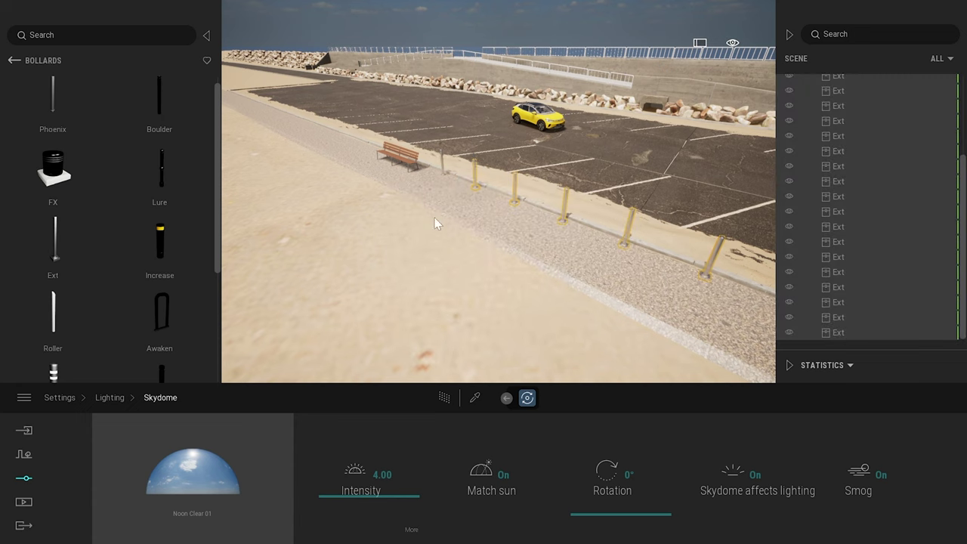
Copy the bollard row about 42 m along the walkway past the bench, and shift the copy to continue the line.
{"action": "scroll", "coordinate": [574, 186], "scroll_direction": "down", "scroll_amount": 10}
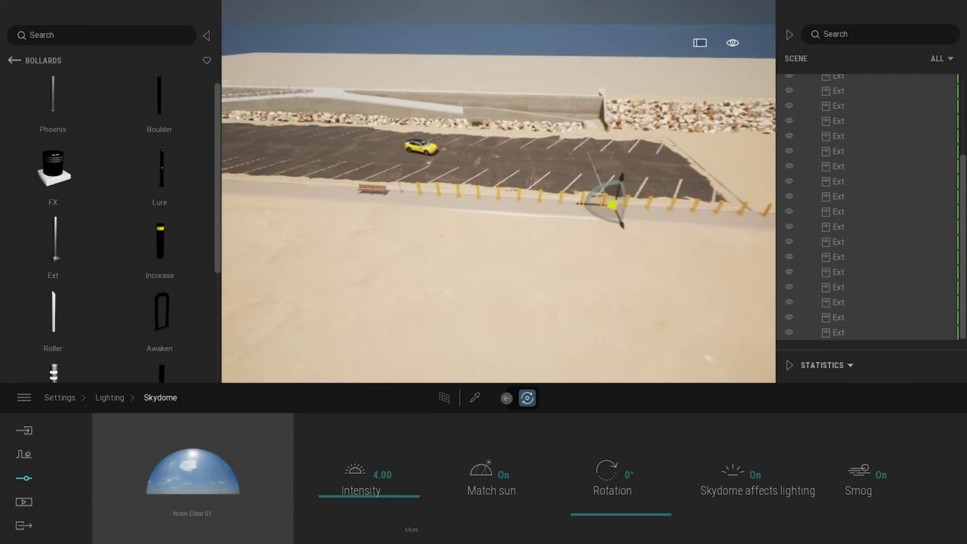
{"action": "left_click_drag", "start_coordinate": [565, 208], "coordinate": [238, 181], "text": "alt"}
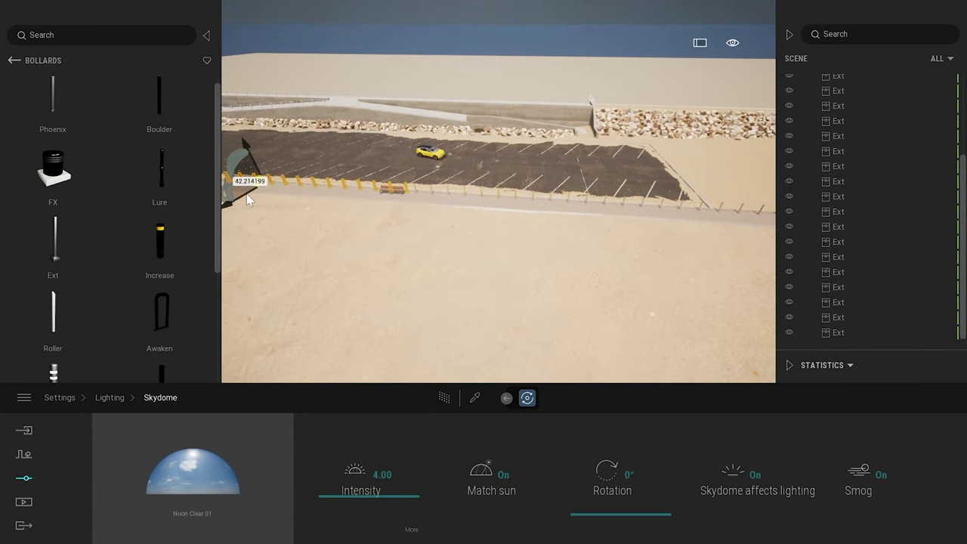
{"action": "left_click", "coordinate": [454, 335]}
{"action": "right_click_drag", "start_coordinate": [446, 302], "coordinate": [366, 264]}
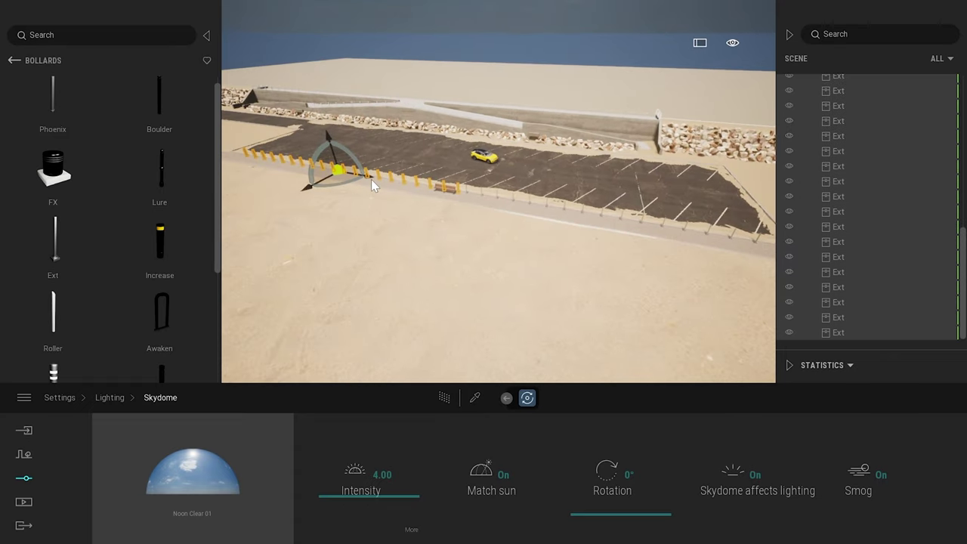
{"action": "left_click_drag", "start_coordinate": [370, 179], "coordinate": [349, 176]}
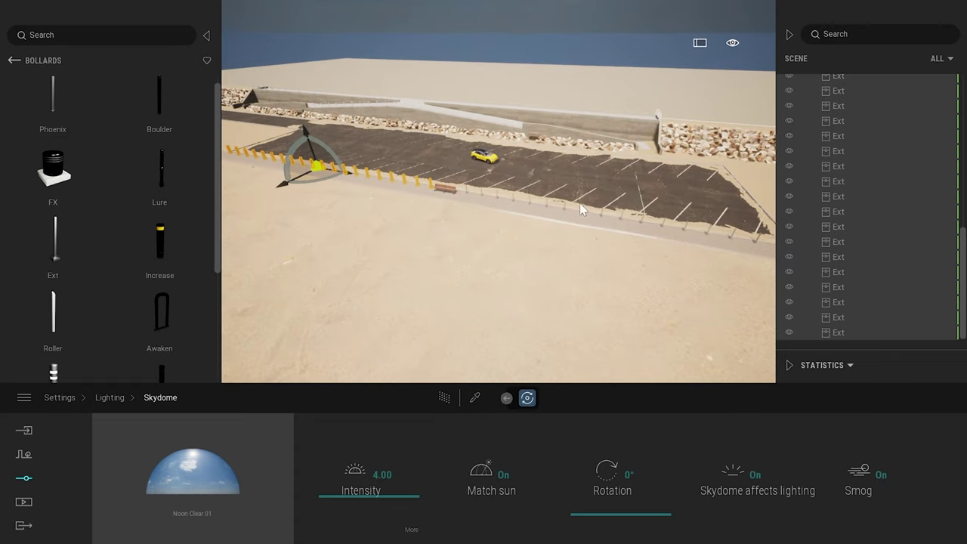
Deselect the bollards, turn path-traced rendering back on and frame the car with the manhole, bench and bollards in view.
{"action": "key", "text": "Escape"}
{"action": "key", "text": "r"}
{"action": "key", "text": "w"}
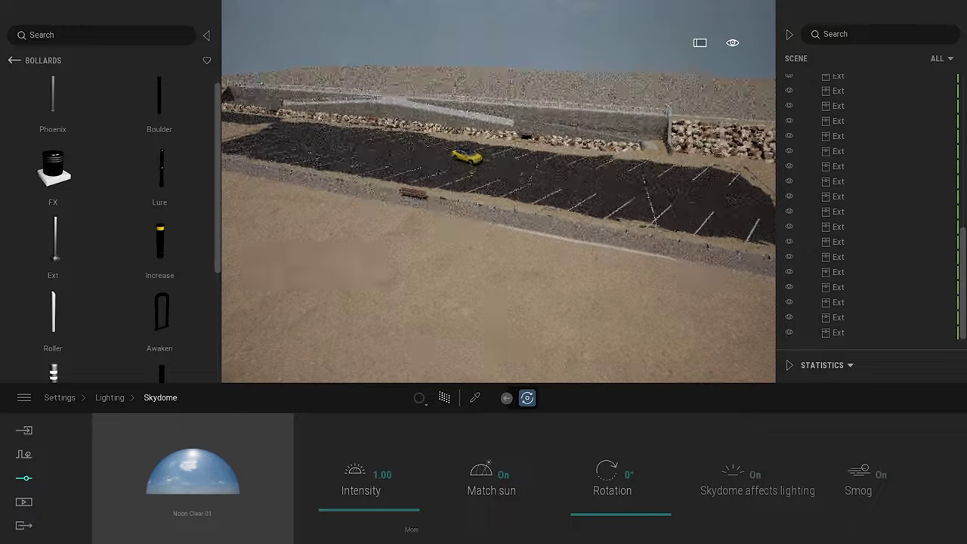
{"action": "key", "text": "w"}
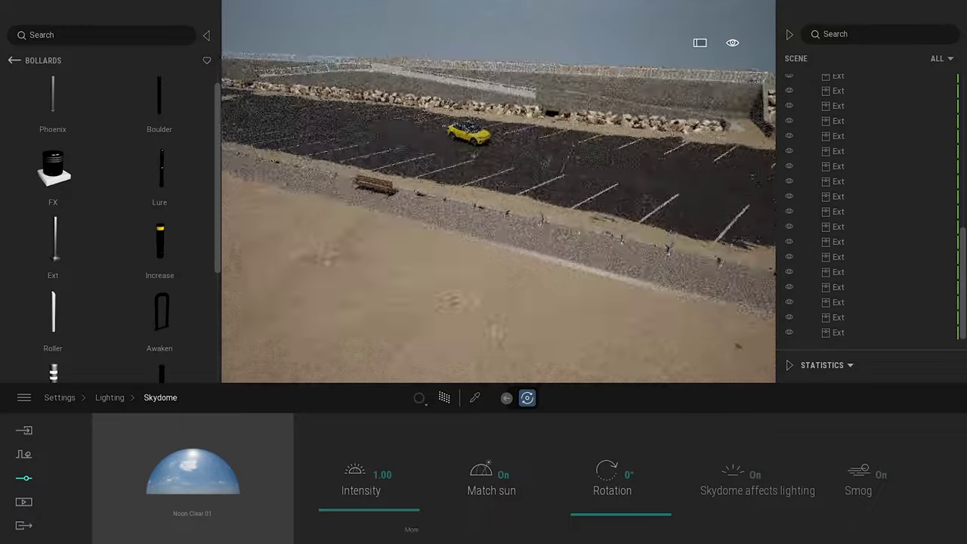
{"action": "right_click_drag", "start_coordinate": [484, 226], "coordinate": [355, 177]}
{"action": "key", "text": "w"}
{"action": "key", "text": "d"}
{"action": "right_click_drag", "start_coordinate": [483, 226], "coordinate": [377, 217]}
{"action": "key", "text": "s"}
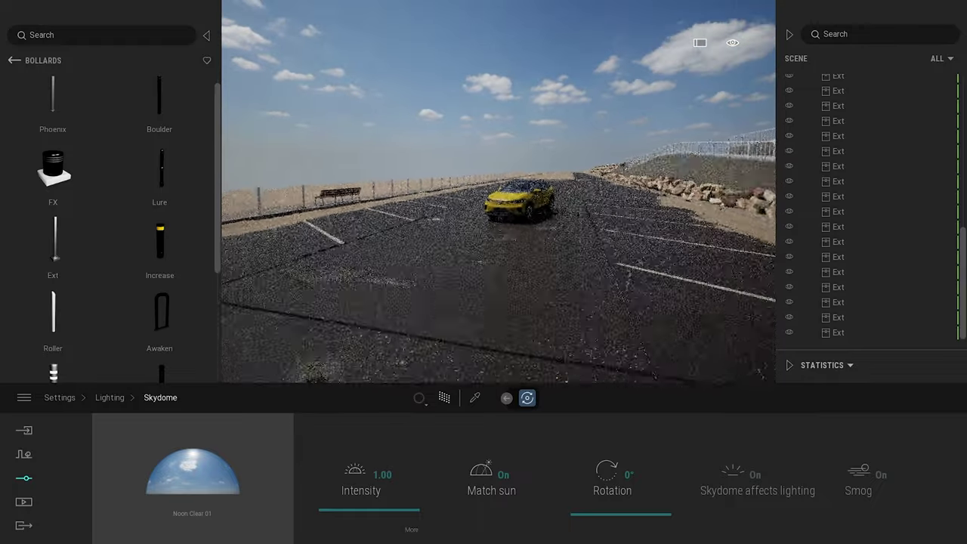
Open the Quixel Megascans category of the asset library.
{"action": "left_click", "coordinate": [14, 60]}
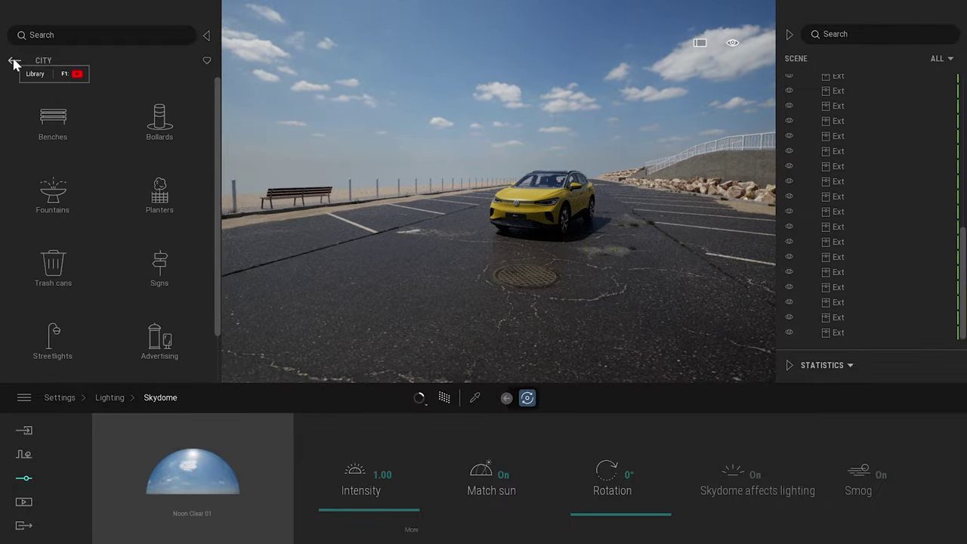
{"action": "left_click", "coordinate": [14, 61]}
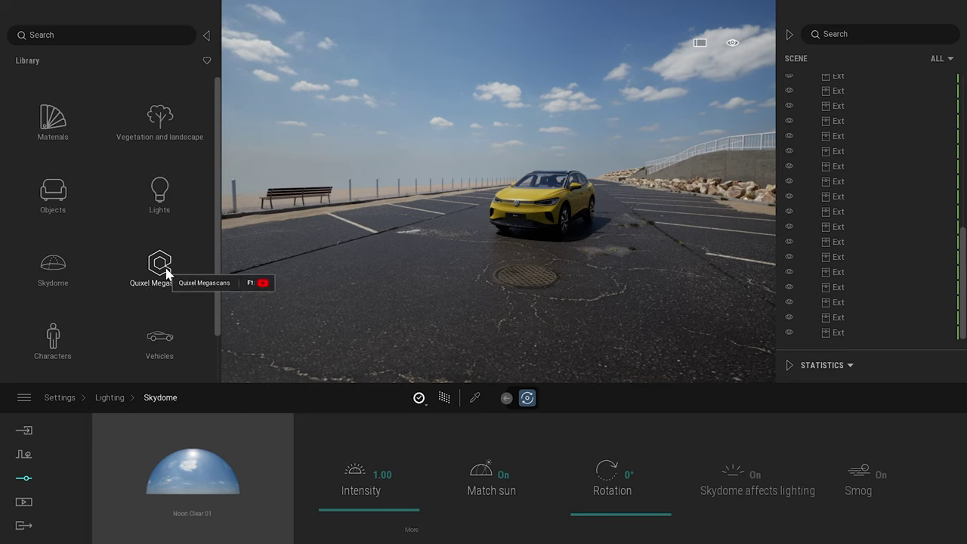
{"action": "left_click", "coordinate": [161, 266]}
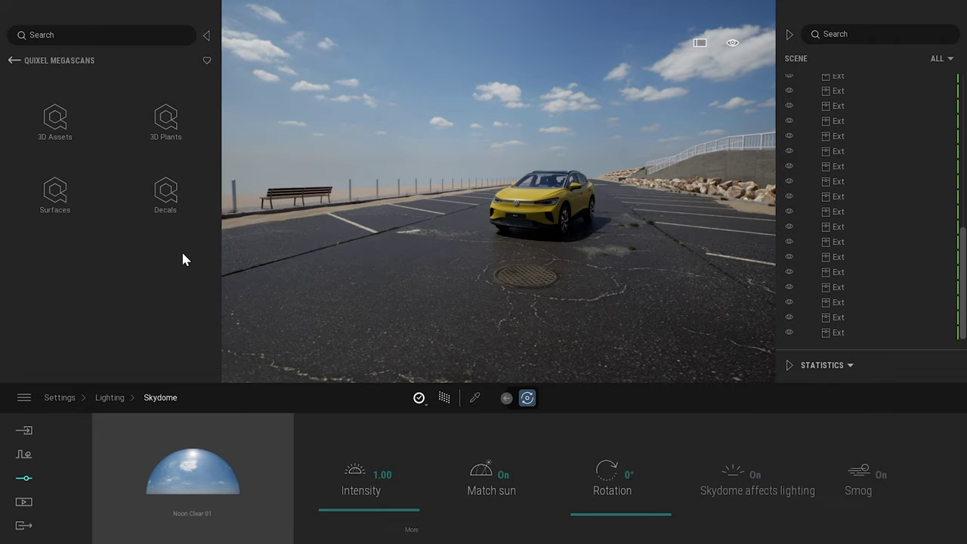
Open the Street props category within the Quixel Megascans 3D assets.
{"action": "left_click", "coordinate": [54, 118]}
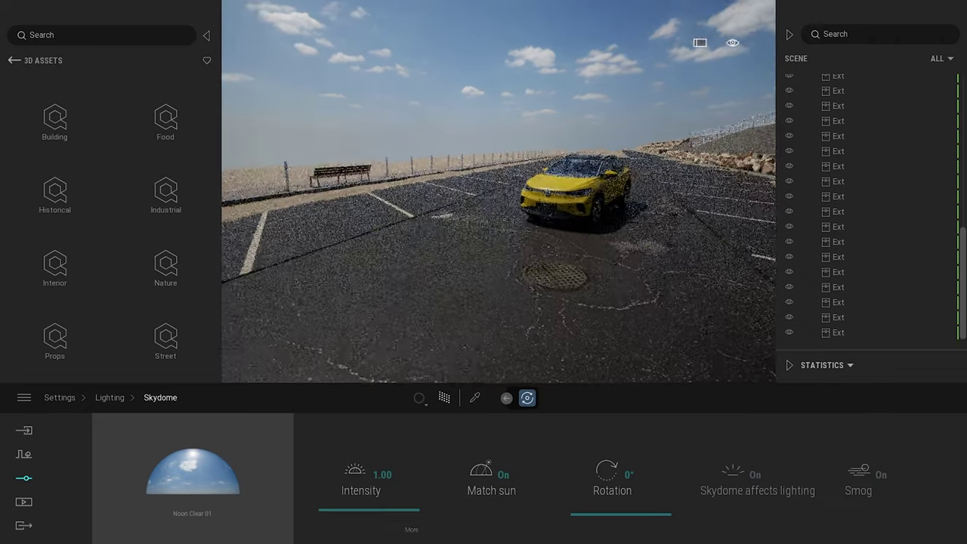
{"action": "middle_click_drag", "start_coordinate": [543, 197], "coordinate": [526, 212]}
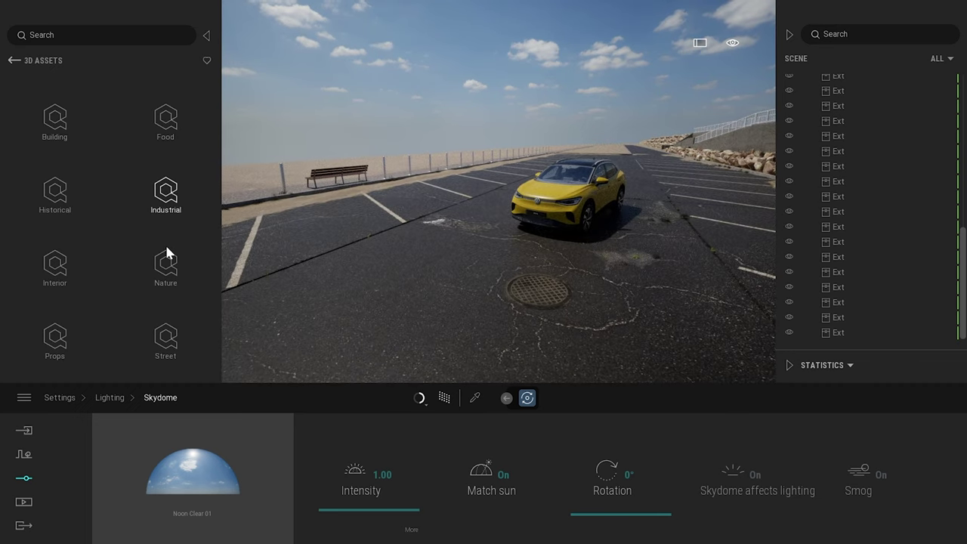
{"action": "left_click", "coordinate": [166, 340]}
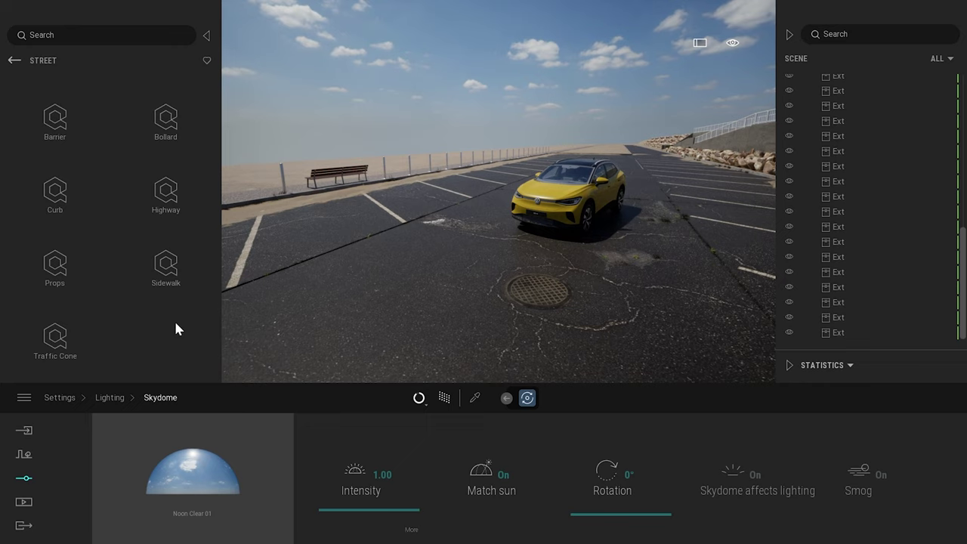
{"action": "left_click", "coordinate": [46, 265]}
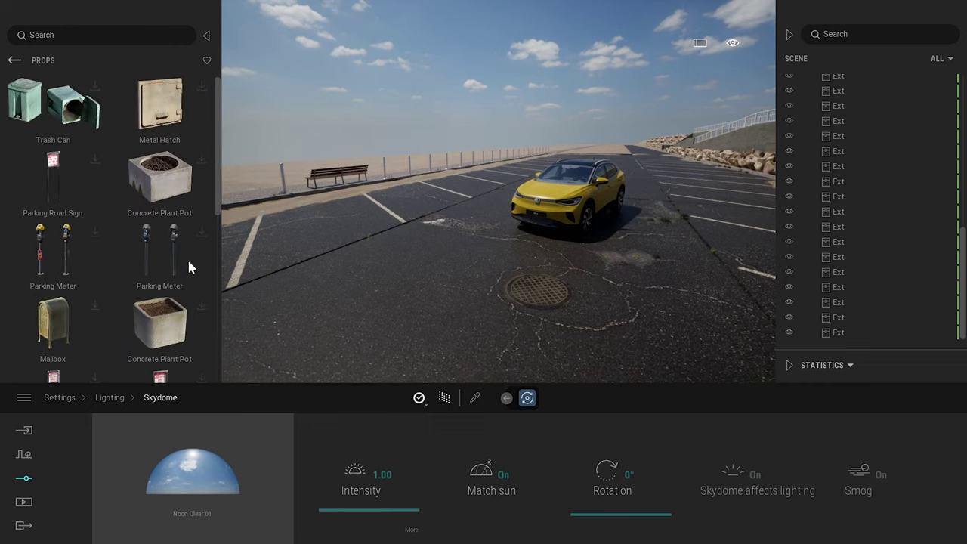
{"action": "right_click_drag", "start_coordinate": [529, 215], "coordinate": [627, 167]}
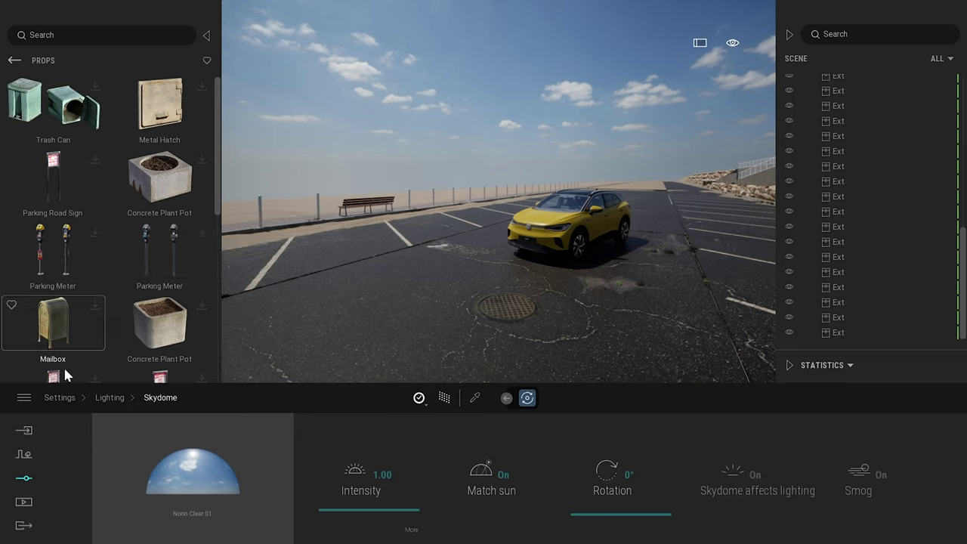
Sign in to Epic Games and download the yellow-topped Parking Meter asset.
{"action": "left_click", "coordinate": [22, 400]}
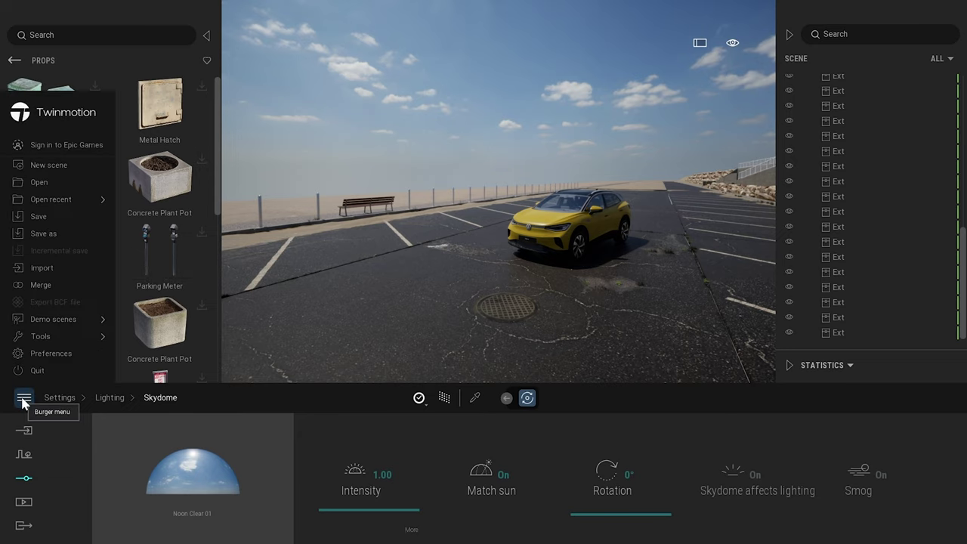
{"action": "left_click", "coordinate": [45, 146]}
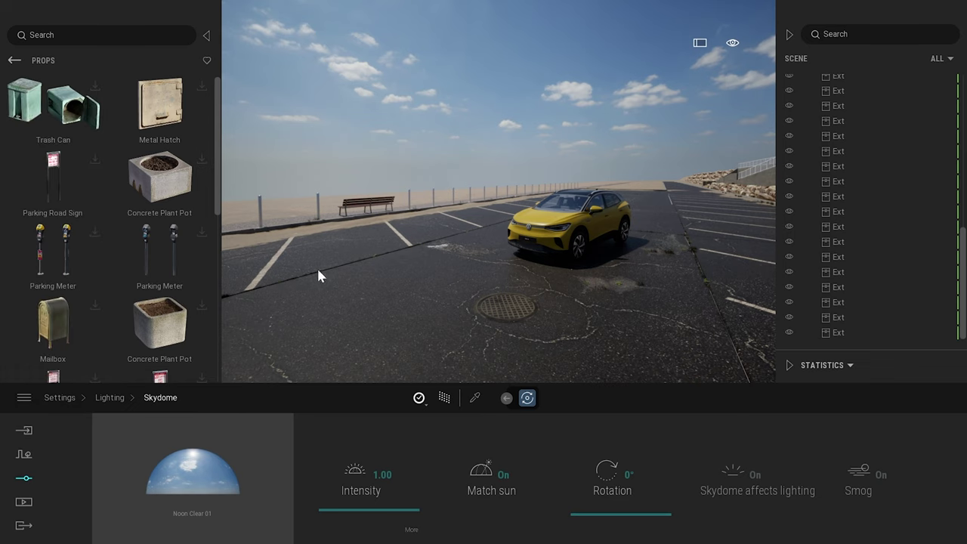
{"action": "left_click", "coordinate": [567, 313]}
{"action": "left_click", "coordinate": [95, 234]}
Pick the brushed aluminium material from a bollard by the curb and set its reflection to 27%.
{"action": "key", "text": "w"}
{"action": "key", "text": "a"}
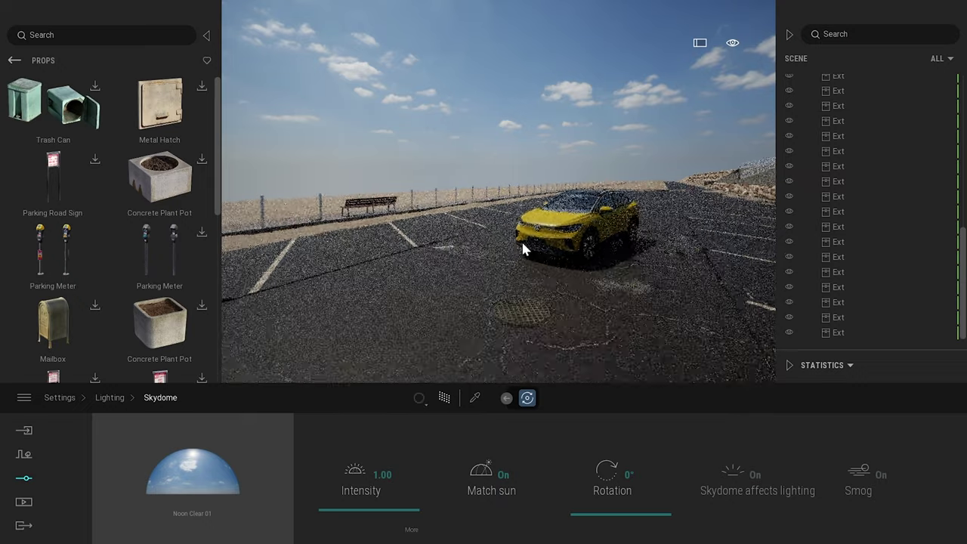
{"action": "right_click_drag", "start_coordinate": [522, 244], "coordinate": [583, 287]}
{"action": "key", "text": "w"}
{"action": "key", "text": "a"}
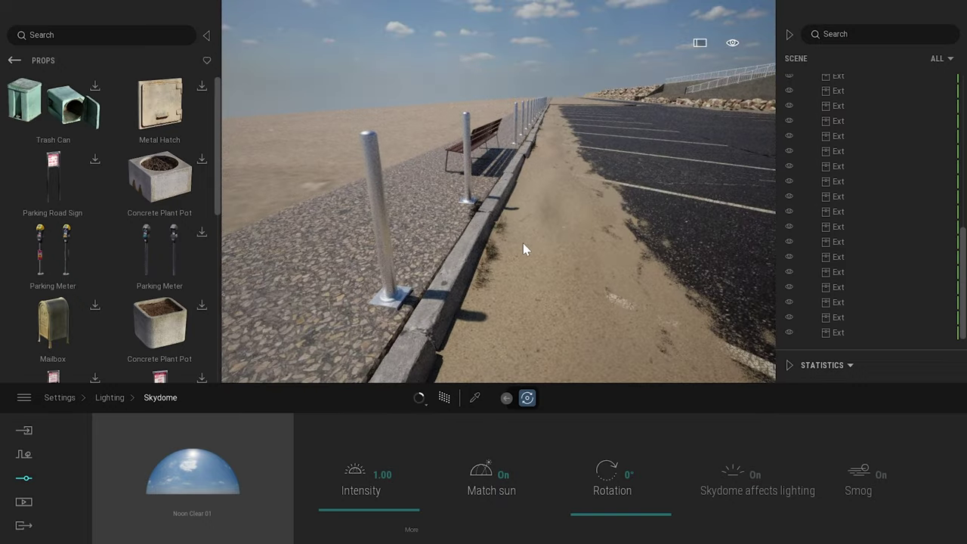
{"action": "key", "text": "w"}
{"action": "key", "text": "a"}
{"action": "right_click_drag", "start_coordinate": [455, 313], "coordinate": [664, 257]}
{"action": "key", "text": "w"}
{"action": "key", "text": "a"}
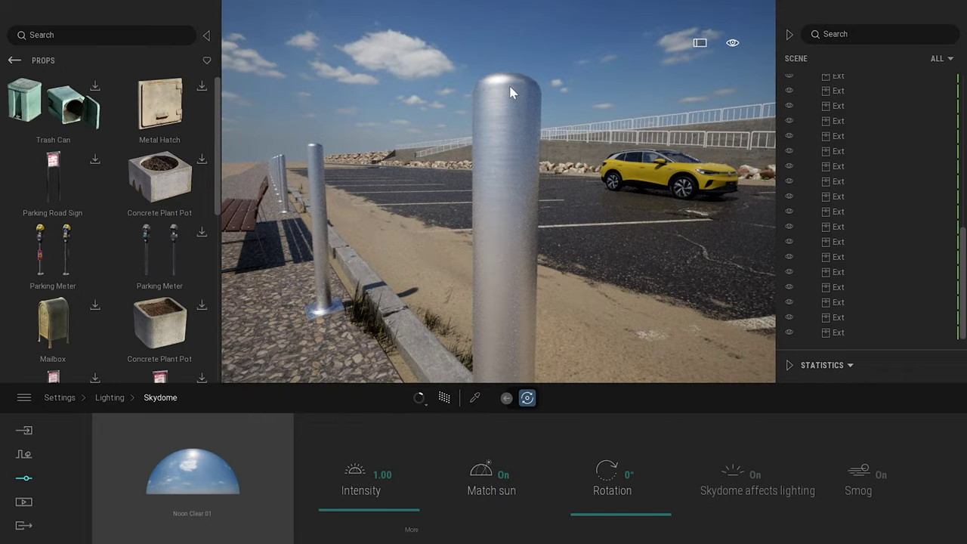
{"action": "key", "text": "s"}
{"action": "right_click_drag", "start_coordinate": [510, 92], "coordinate": [538, 113]}
{"action": "key", "text": "w"}
{"action": "key", "text": "q"}
{"action": "right_click_drag", "start_coordinate": [520, 334], "coordinate": [493, 323]}
{"action": "key", "text": "e"}
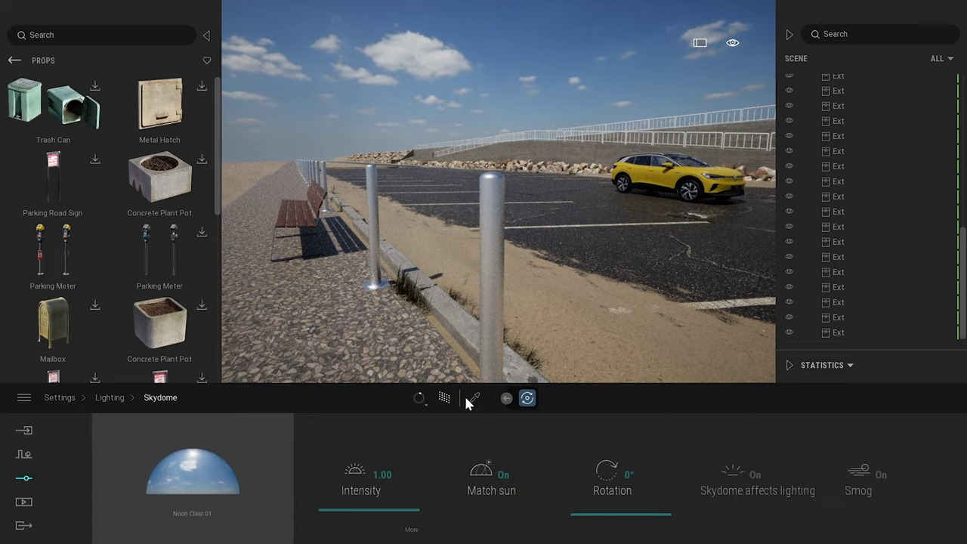
{"action": "left_click", "coordinate": [474, 397]}
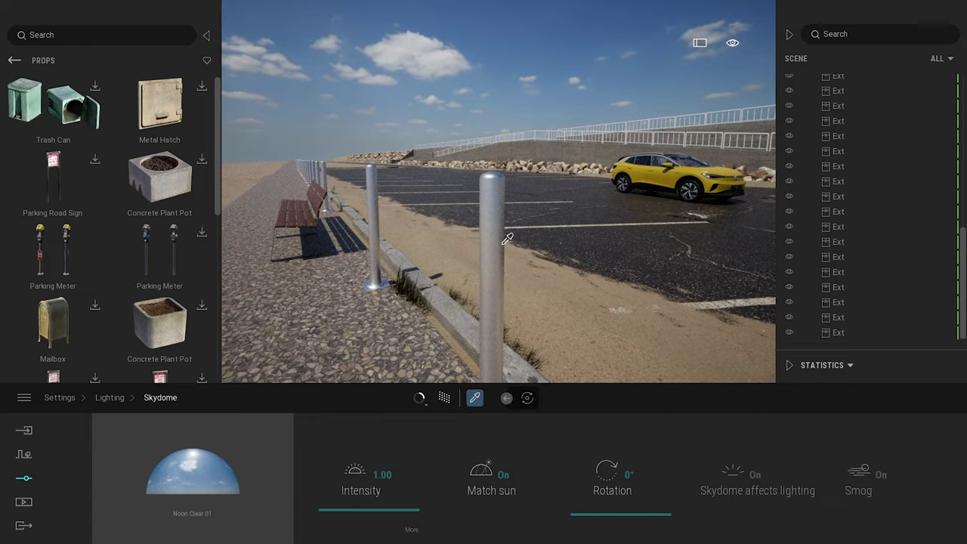
{"action": "left_click", "coordinate": [500, 182]}
{"action": "left_click_drag", "start_coordinate": [500, 479], "coordinate": [505, 487]}
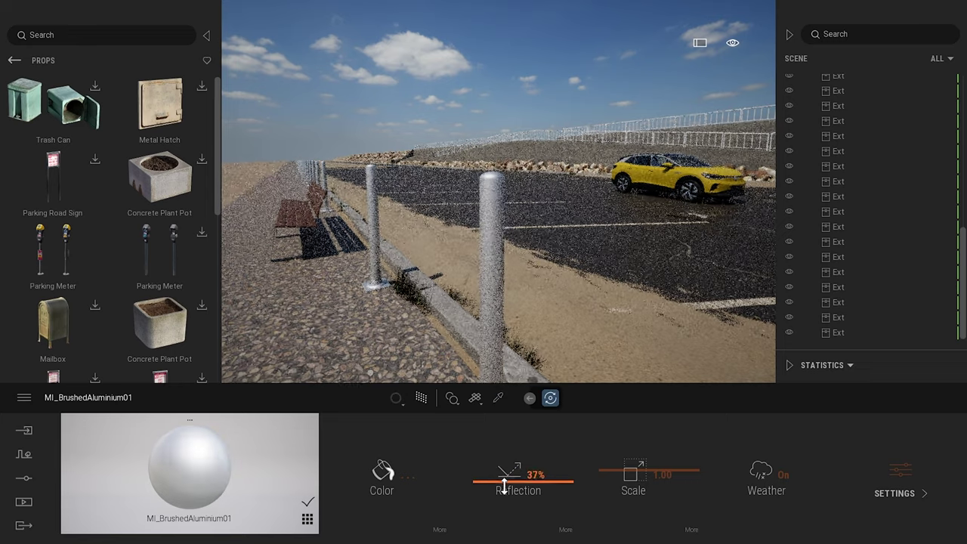
Darken the bollard material's color to light grey CCCDCE.
{"action": "left_click", "coordinate": [389, 472]}
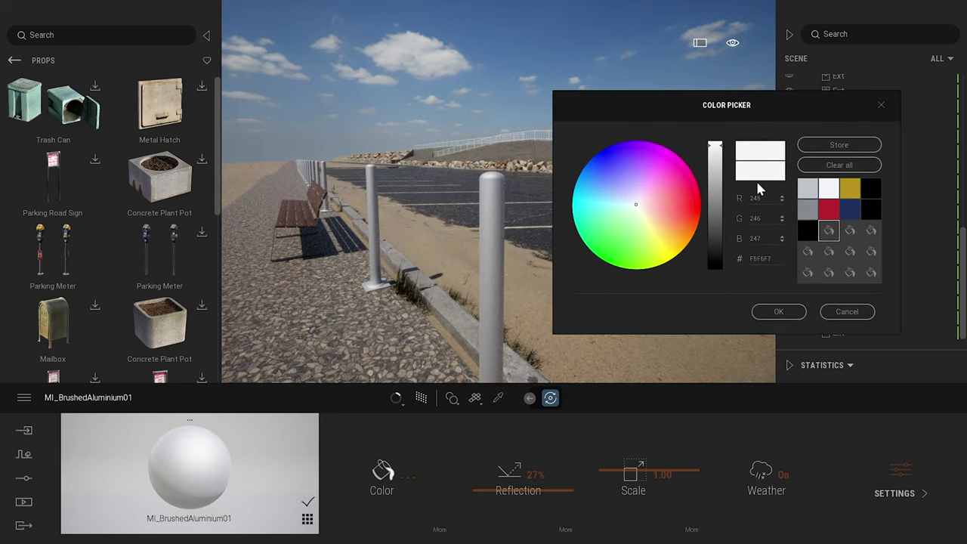
{"action": "left_click", "coordinate": [719, 174]}
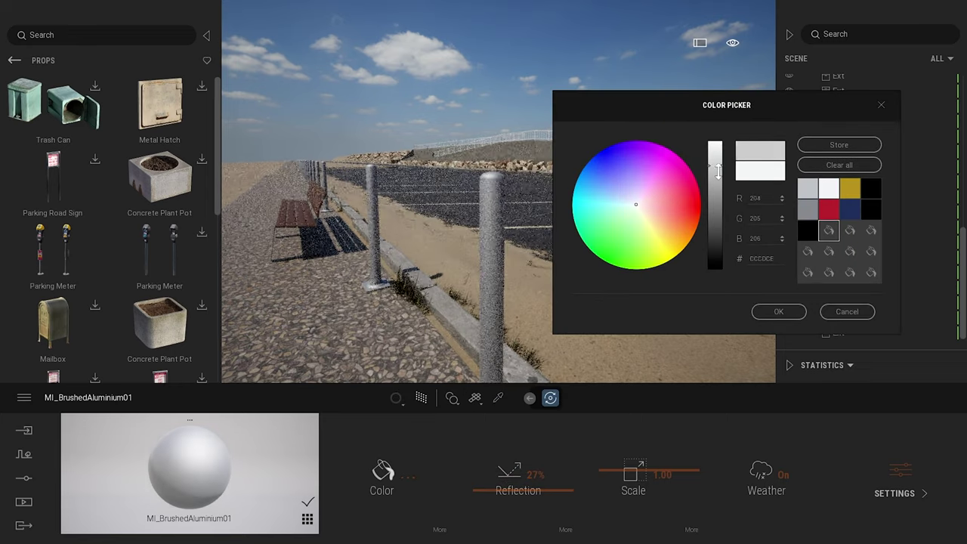
{"action": "left_click", "coordinate": [777, 312]}
Place the yellow-topped Parking Meter between two bollards on the pavement, next to the curb.
{"action": "right_click_drag", "start_coordinate": [499, 226], "coordinate": [325, 226]}
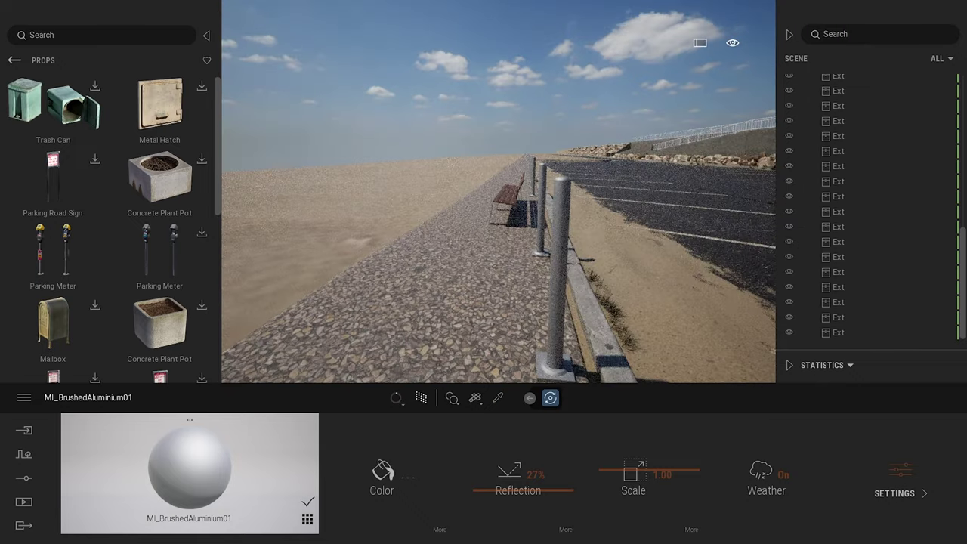
{"action": "key", "text": "d"}
{"action": "right_click_drag", "start_coordinate": [498, 226], "coordinate": [423, 243]}
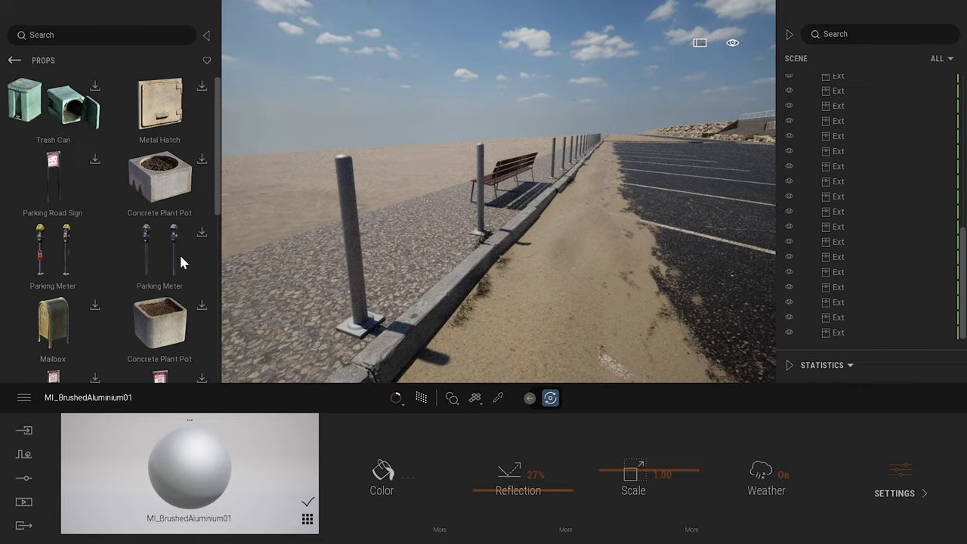
{"action": "right_click_drag", "start_coordinate": [499, 226], "coordinate": [480, 253]}
{"action": "key", "text": "s"}
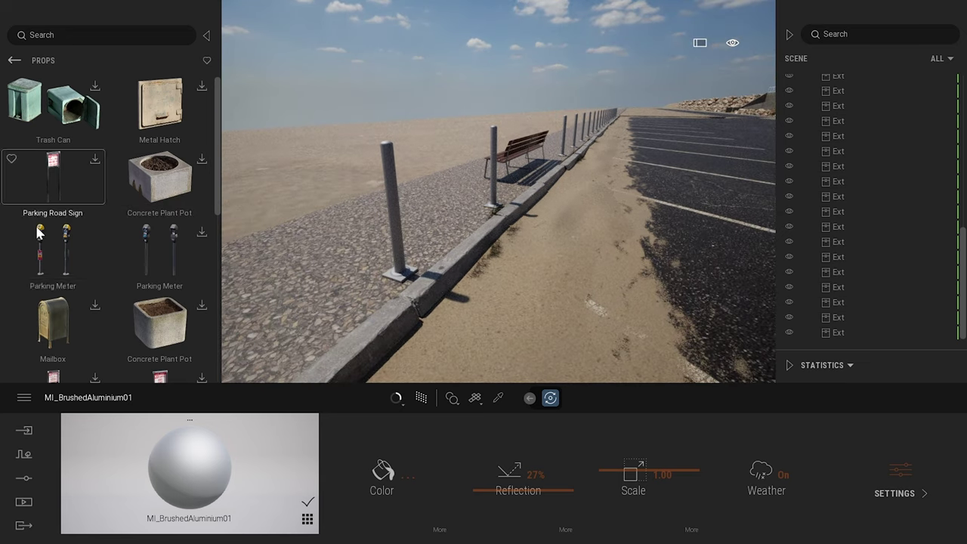
{"action": "left_click_drag", "start_coordinate": [47, 237], "coordinate": [440, 243]}
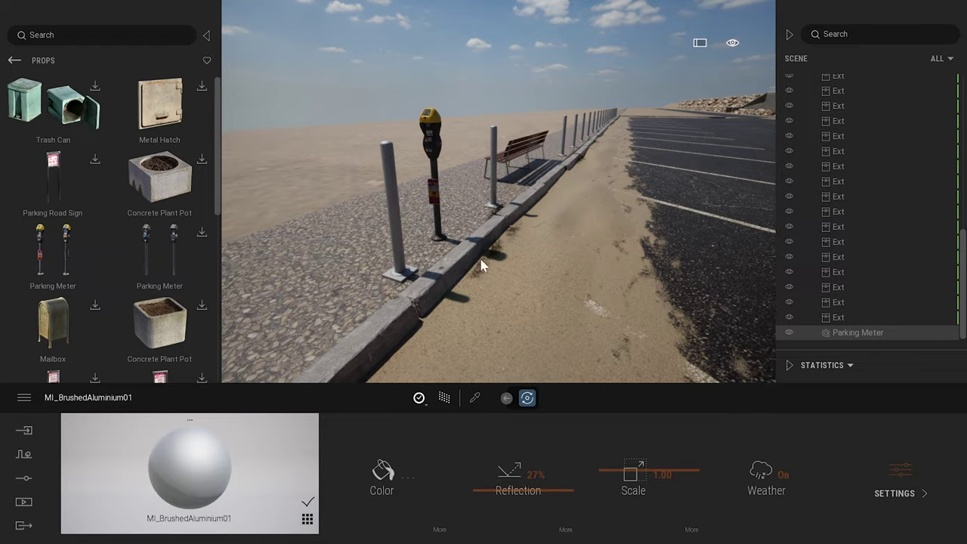
Examine the placed parking meter's head and signs up close.
{"action": "key", "text": "w"}
{"action": "key", "text": "a"}
{"action": "right_click_drag", "start_coordinate": [481, 265], "coordinate": [672, 256]}
{"action": "key", "text": "e"}
{"action": "key", "text": "w"}
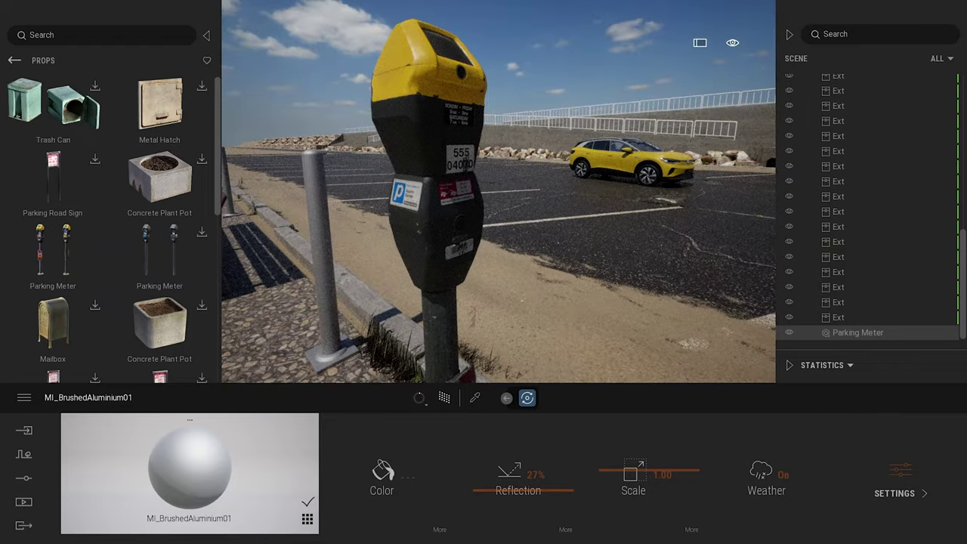
{"action": "right_click_drag", "start_coordinate": [483, 272], "coordinate": [449, 241]}
{"action": "key", "text": "q"}
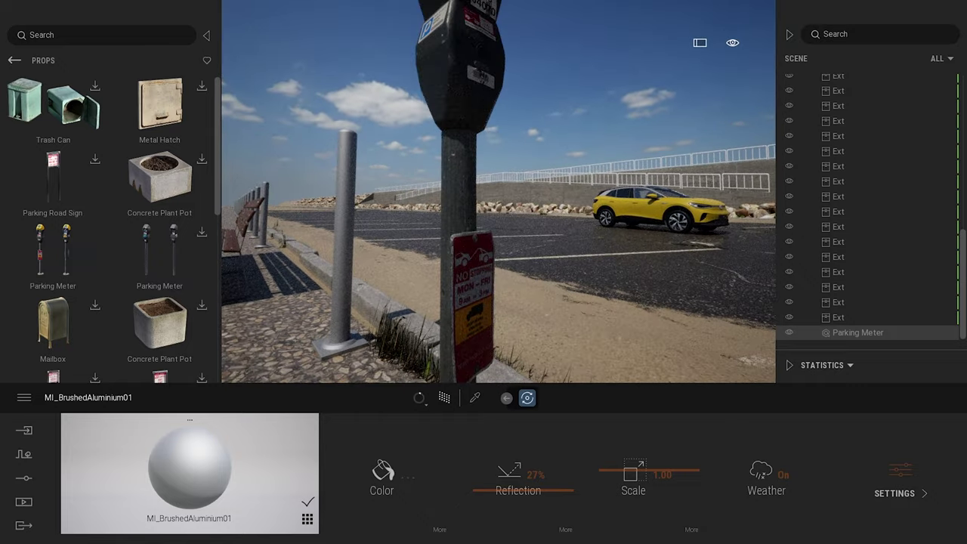
Place six more yellow-topped Parking Meters between the bollards along the curb.
{"action": "scroll", "coordinate": [449, 244], "scroll_direction": "down", "scroll_amount": 5}
{"action": "key", "text": "d"}
{"action": "key", "text": "e"}
{"action": "right_click_drag", "start_coordinate": [551, 188], "coordinate": [363, 273]}
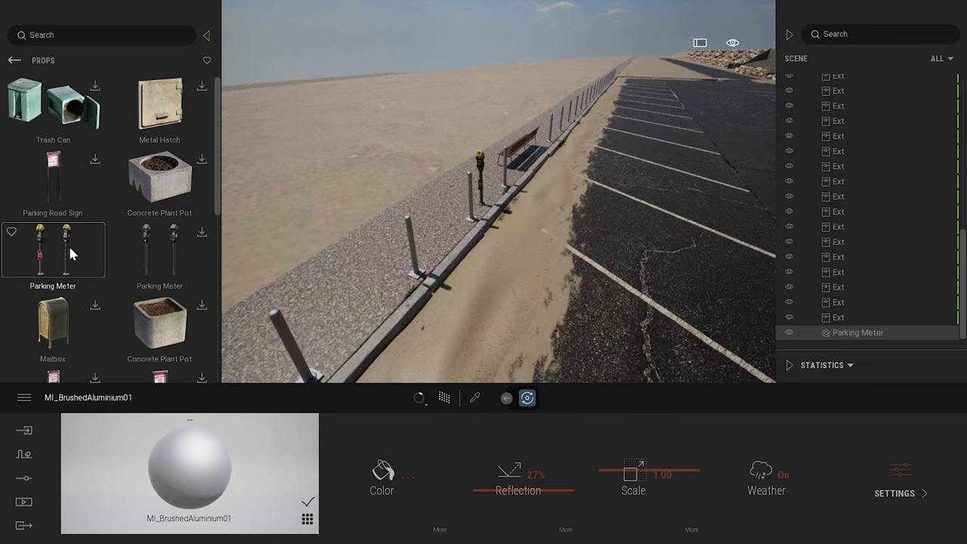
{"action": "left_click", "coordinate": [68, 244]}
{"action": "left_click", "coordinate": [444, 244]}
{"action": "left_click_drag", "start_coordinate": [375, 317], "coordinate": [336, 350]}
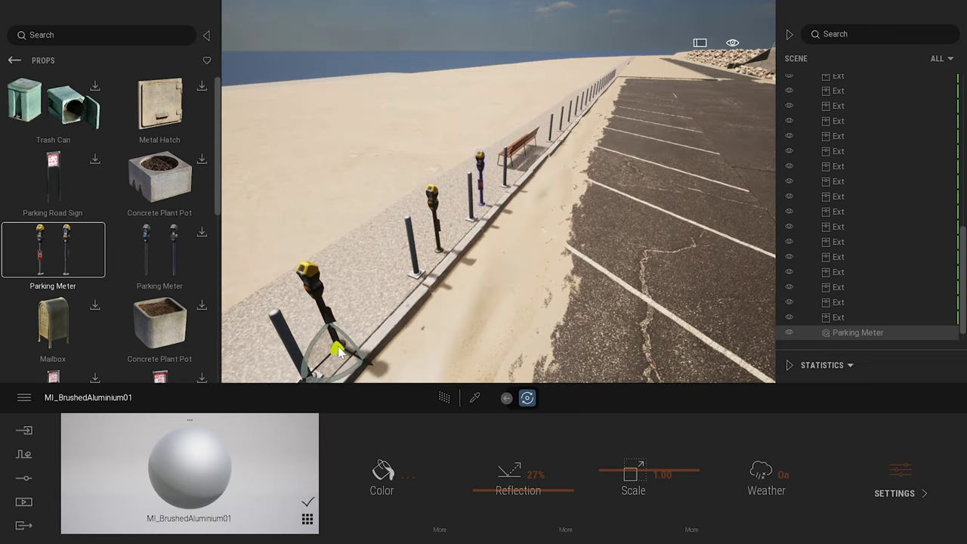
{"action": "right_click_drag", "start_coordinate": [458, 314], "coordinate": [378, 311]}
{"action": "key", "text": "d"}
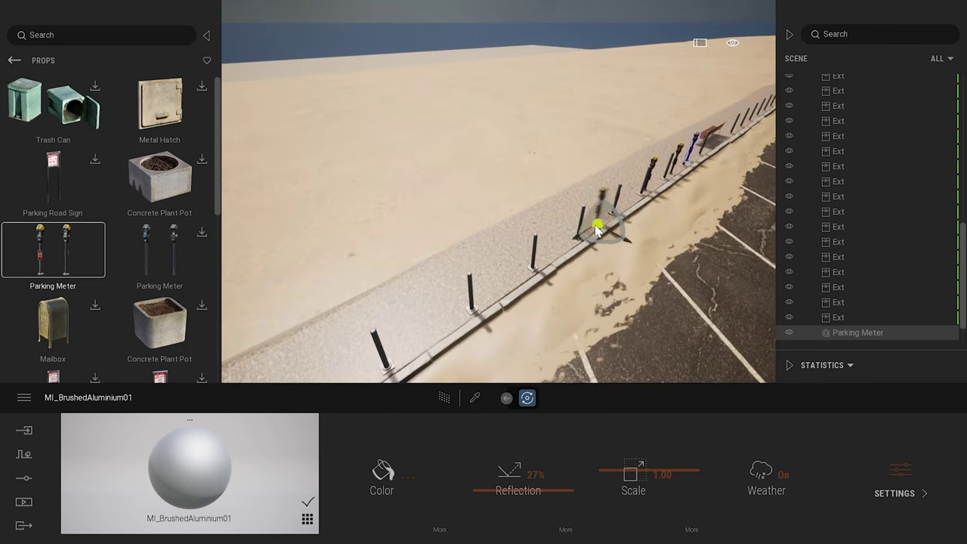
{"action": "left_click_drag", "start_coordinate": [551, 269], "coordinate": [550, 255]}
{"action": "left_click", "coordinate": [481, 301]}
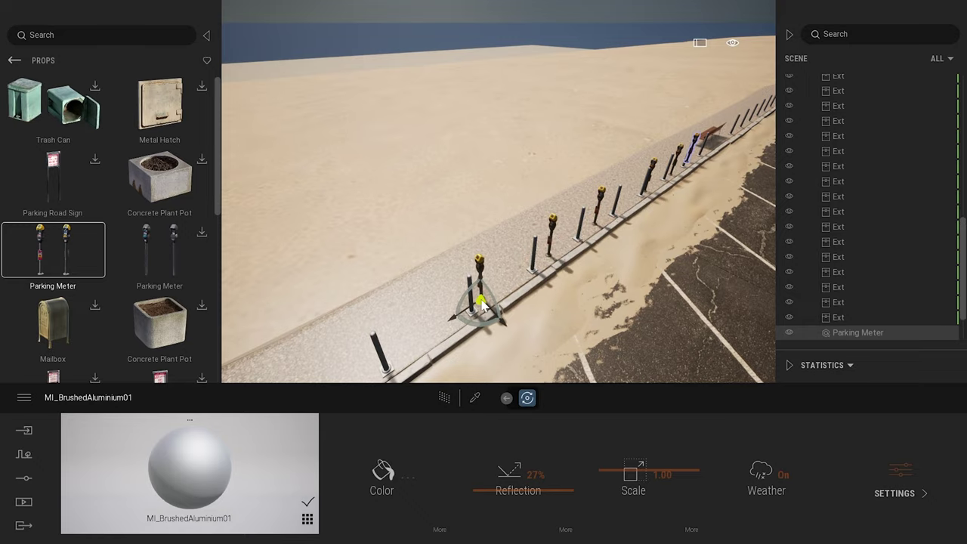
{"action": "left_click", "coordinate": [409, 347]}
{"action": "key", "text": "r"}
Delete the repeated Ext objects and the extra Parking Meters from the scene, keeping the first of each.
{"action": "mouse_move", "coordinate": [615, 262]}
{"action": "right_mouse_down"}
{"action": "mouse_move", "coordinate": [698, 216]}
{"action": "mouse_move", "coordinate": [763, 213]}
{"action": "right_mouse_up"}
{"action": "key", "text": "a"}
{"action": "key", "text": "d"}
{"action": "right_click_drag", "start_coordinate": [498, 212], "coordinate": [394, 216]}
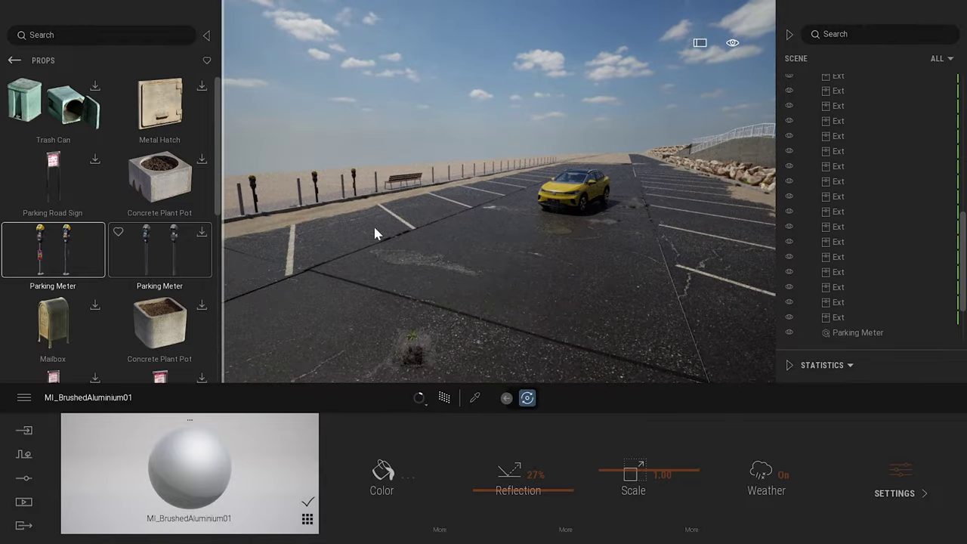
{"action": "scroll", "coordinate": [112, 238], "scroll_direction": "down", "scroll_amount": 3}
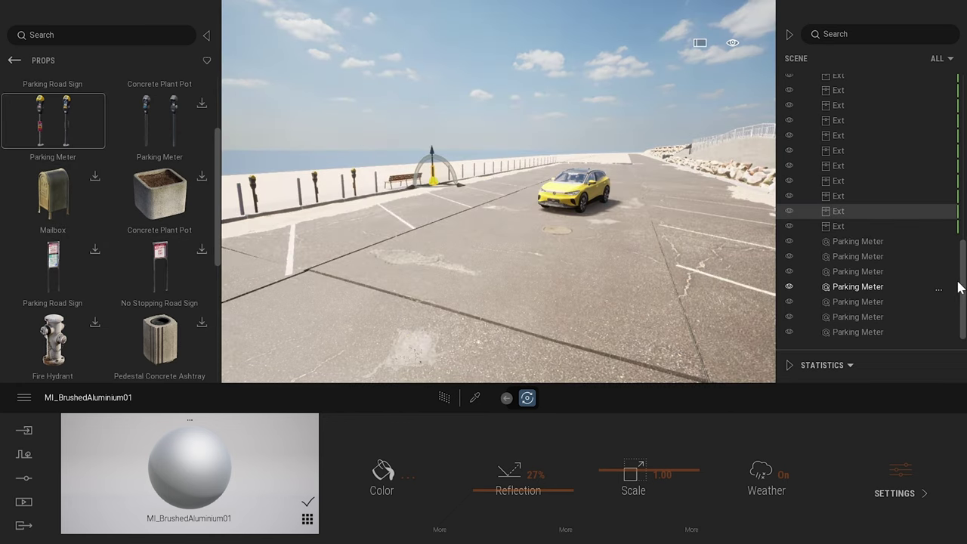
{"action": "left_click_drag", "start_coordinate": [962, 275], "coordinate": [963, 83]}
{"action": "left_click", "coordinate": [866, 141]}
{"action": "key", "text": "Delete"}
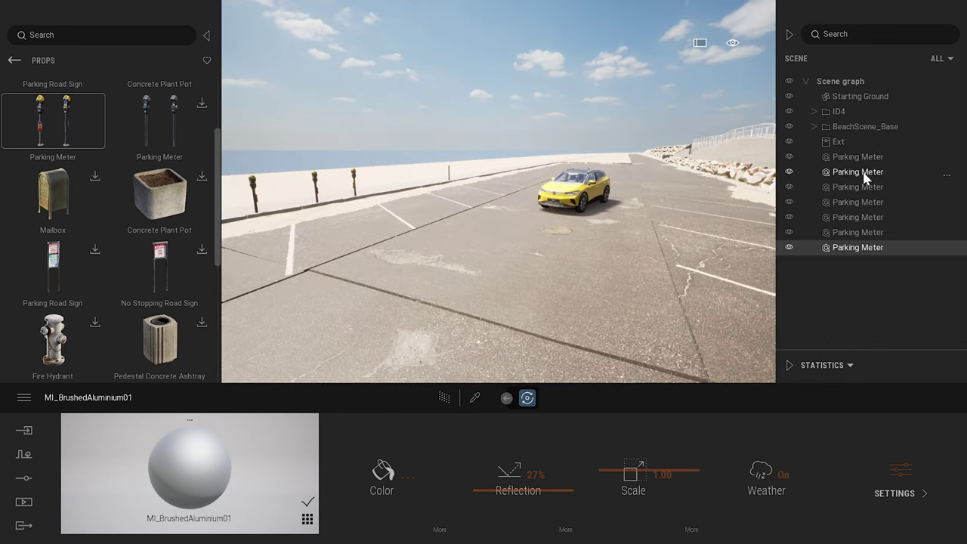
{"action": "left_click", "coordinate": [863, 171], "text": "shift"}
{"action": "key", "text": "Delete"}
Reframe the yellow car from the front and open the detailed Skydome options of the lighting settings.
{"action": "key", "text": "w"}
{"action": "right_click_drag", "start_coordinate": [643, 232], "coordinate": [545, 281]}
{"action": "right_click_drag", "start_coordinate": [522, 206], "coordinate": [672, 221]}
{"action": "left_click", "coordinate": [14, 62]}
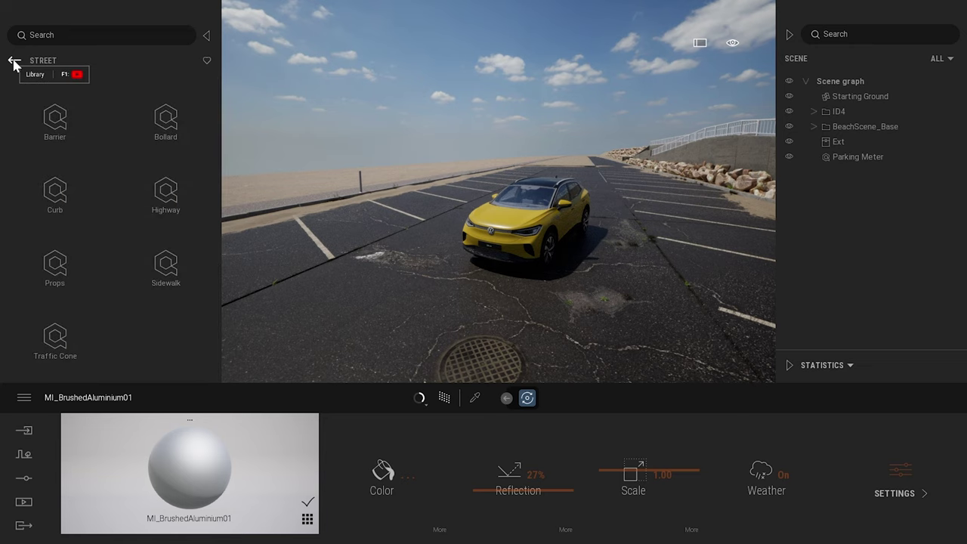
{"action": "left_click", "coordinate": [23, 479]}
{"action": "left_click", "coordinate": [373, 472]}
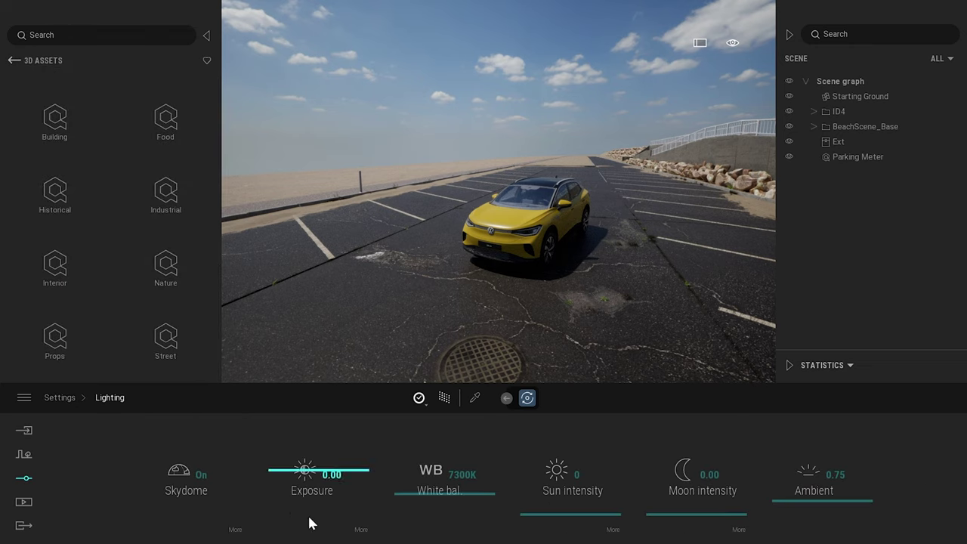
{"action": "left_click", "coordinate": [237, 533]}
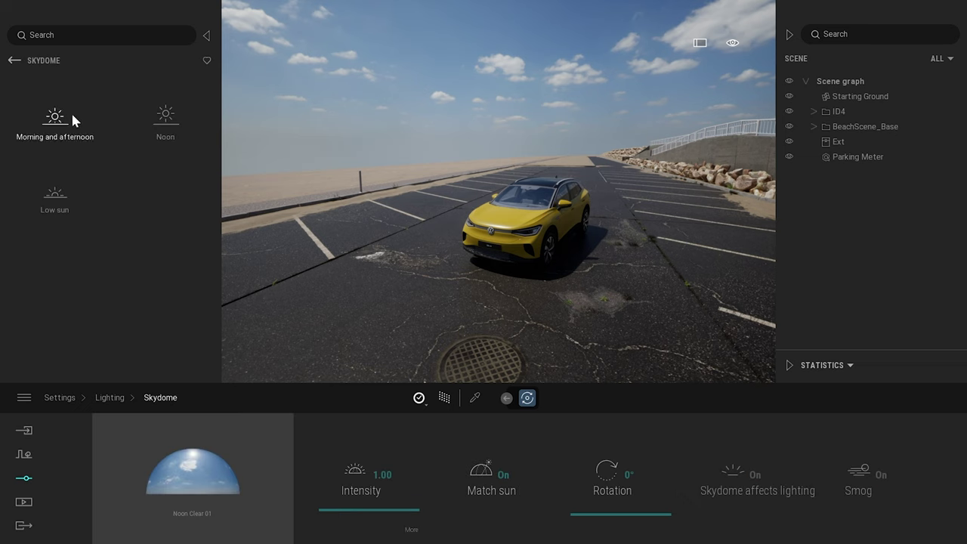
Apply the LowSun Cloudy 27 skydome from the cloudy low-sun presets.
{"action": "left_click", "coordinate": [11, 59]}
{"action": "left_click", "coordinate": [54, 198]}
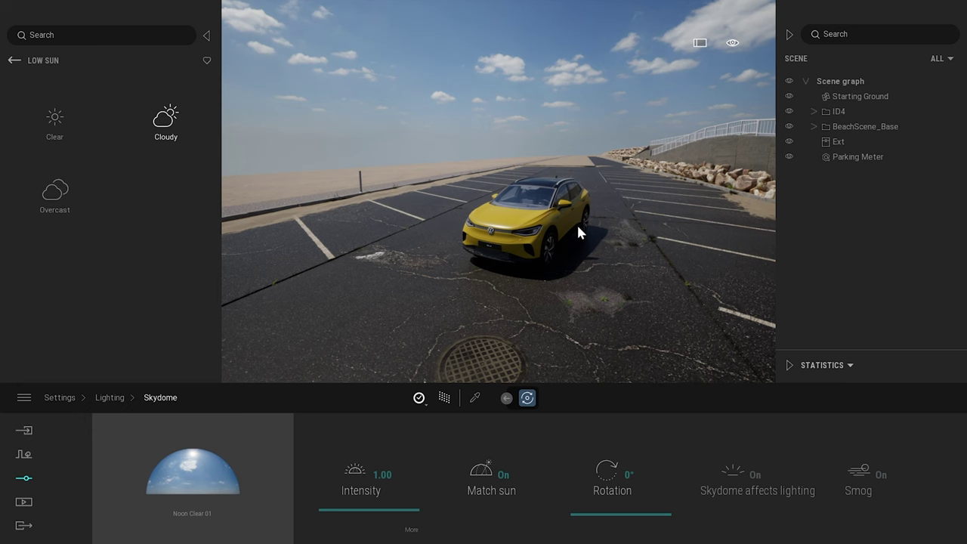
{"action": "left_click", "coordinate": [165, 121]}
{"action": "mouse_move", "coordinate": [106, 177]}
{"action": "scroll", "coordinate": [122, 251], "scroll_direction": "down", "scroll_amount": 4}
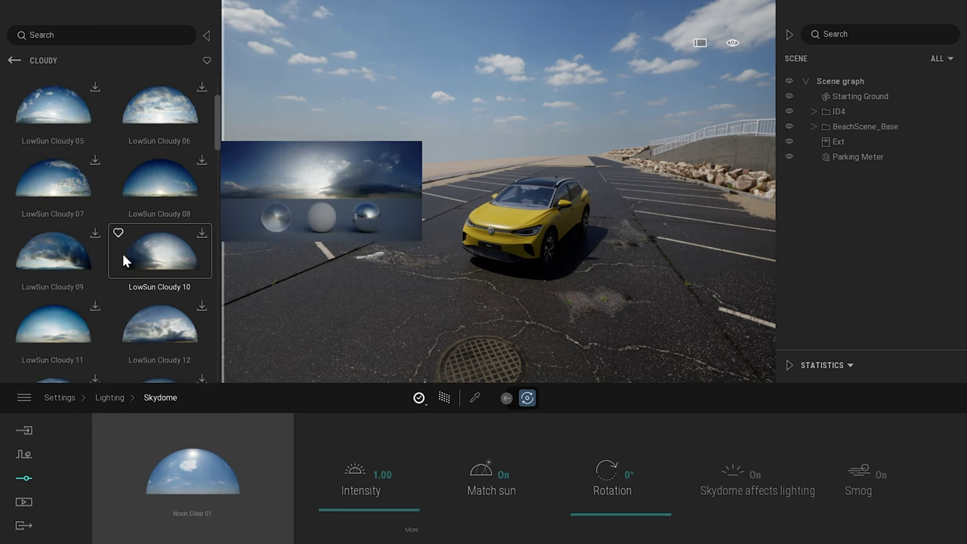
{"action": "scroll", "coordinate": [140, 302], "scroll_direction": "down", "scroll_amount": 4}
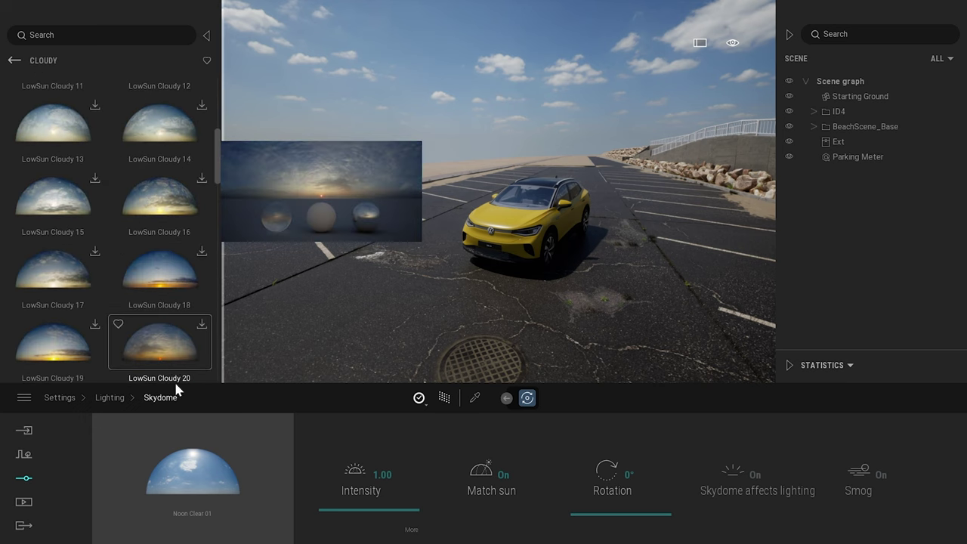
{"action": "scroll", "coordinate": [147, 123], "scroll_direction": "down", "scroll_amount": 4}
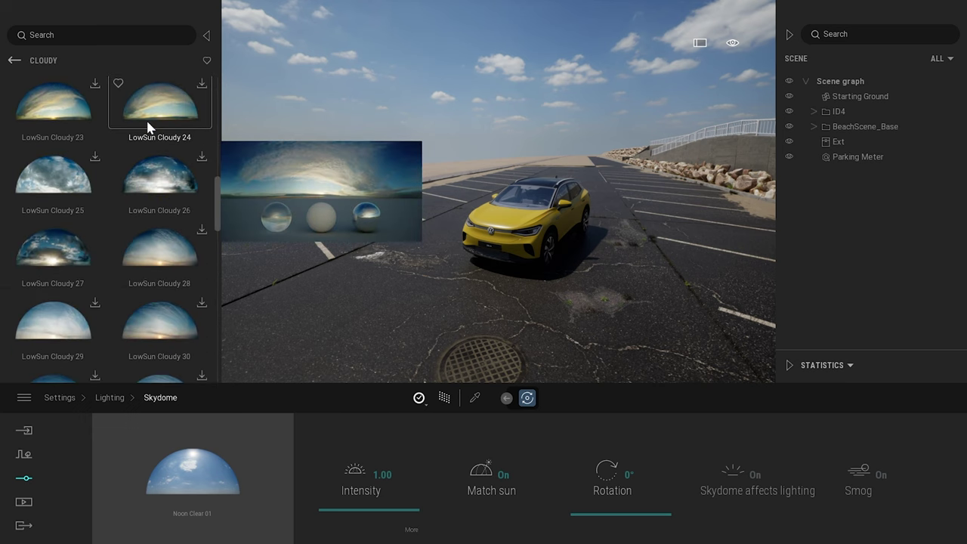
{"action": "left_click_drag", "start_coordinate": [41, 237], "coordinate": [211, 488]}
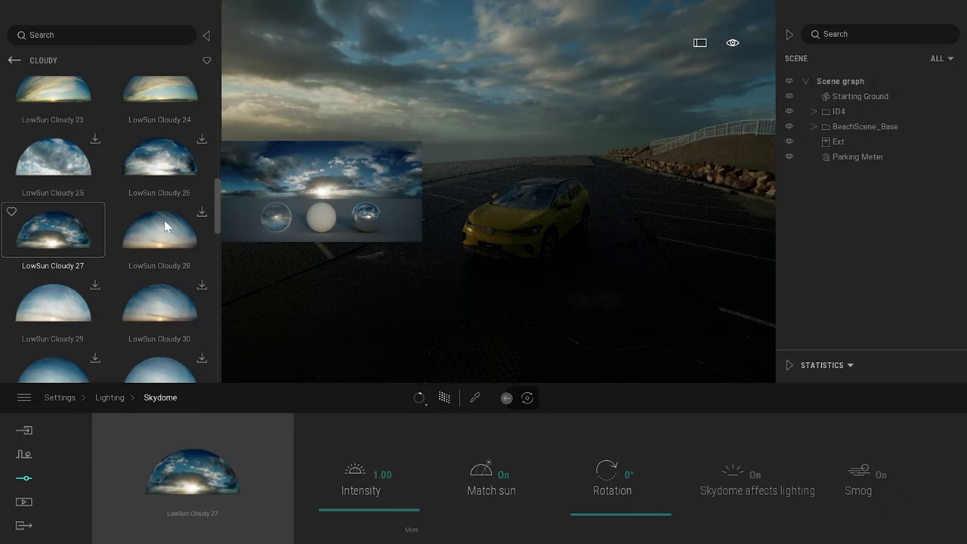
Raise the skydome intensity to 1.82.
{"action": "middle_click_drag", "start_coordinate": [498, 249], "coordinate": [468, 225]}
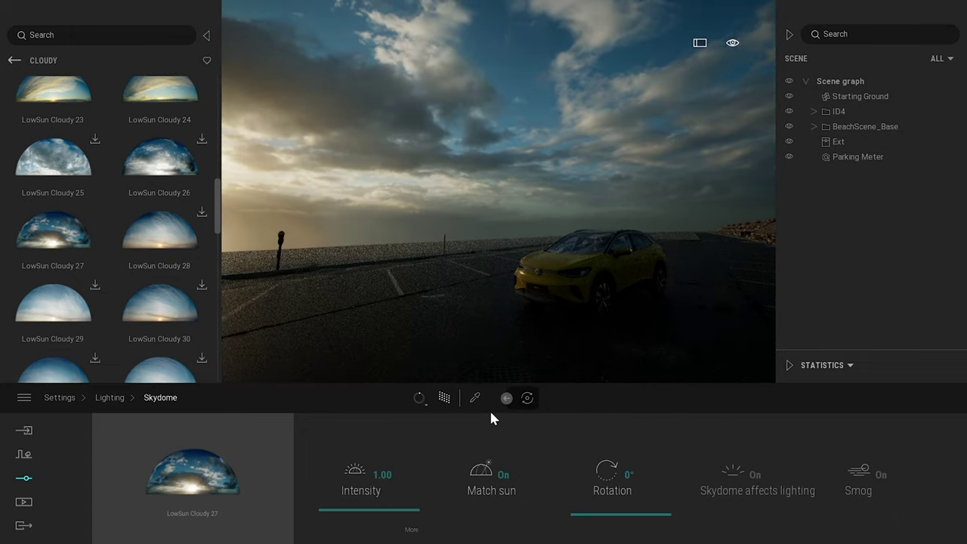
{"action": "left_click_drag", "start_coordinate": [615, 520], "coordinate": [596, 521]}
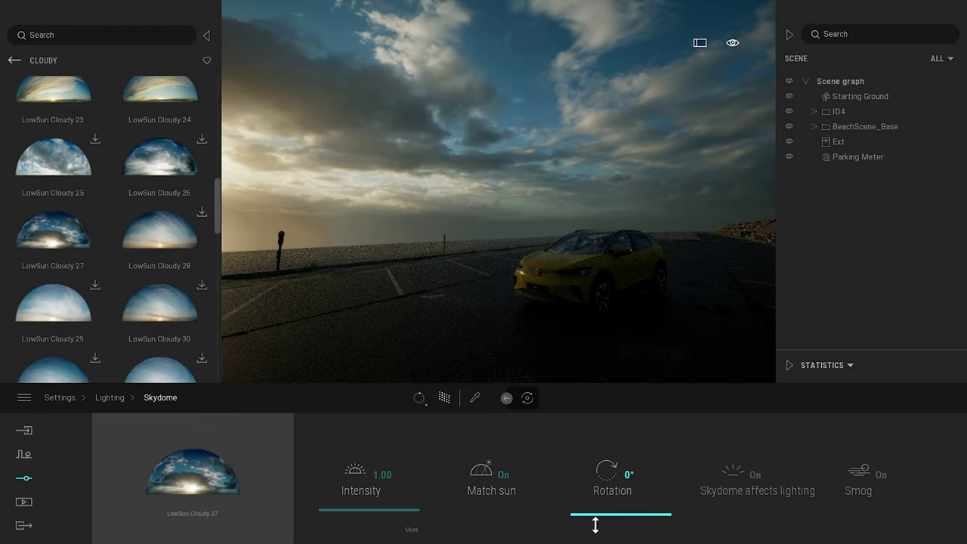
{"action": "left_click_drag", "start_coordinate": [335, 529], "coordinate": [342, 508]}
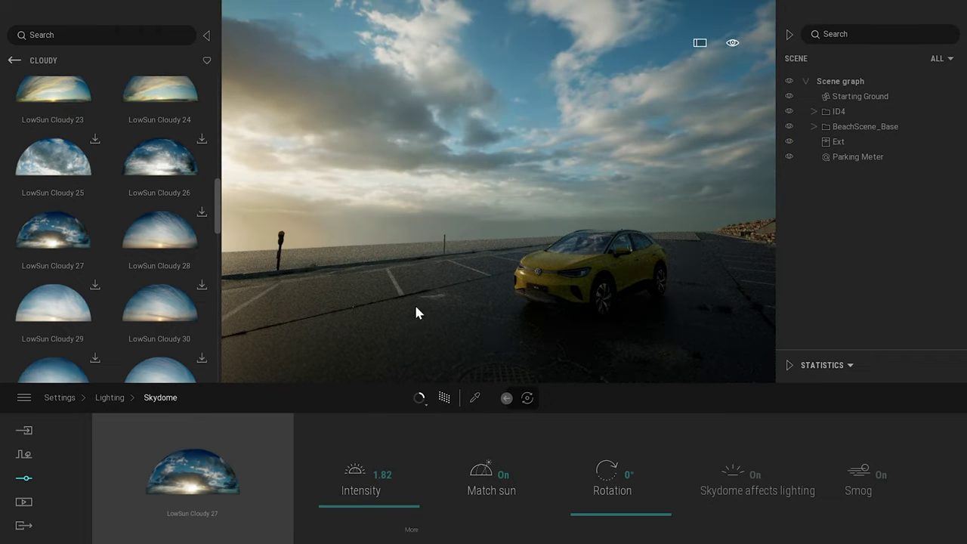
{"action": "key", "text": "s"}
{"action": "right_click_drag", "start_coordinate": [580, 196], "coordinate": [491, 228]}
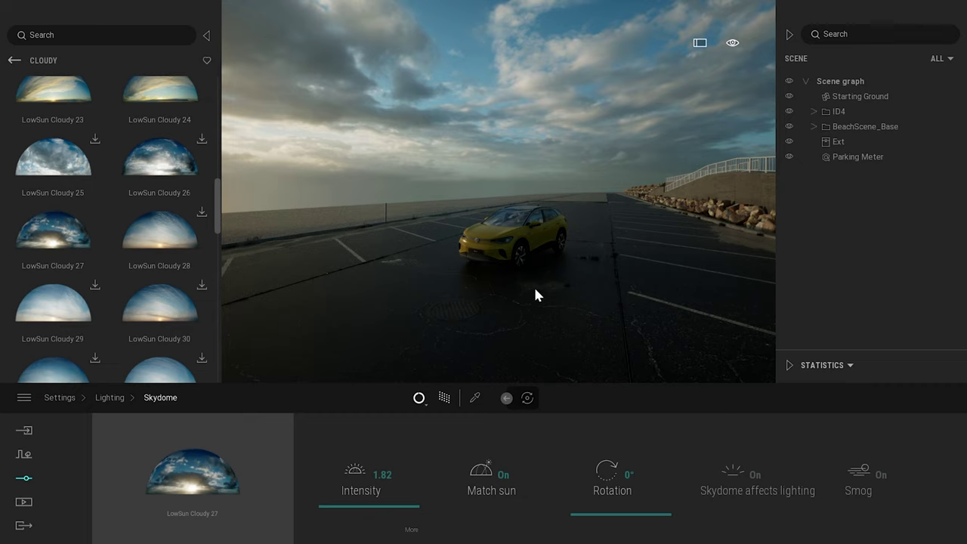
Load the custom HDRI_Sunrise.HDR image as the skydome and set its rotation to 35°.
{"action": "left_click", "coordinate": [192, 435]}
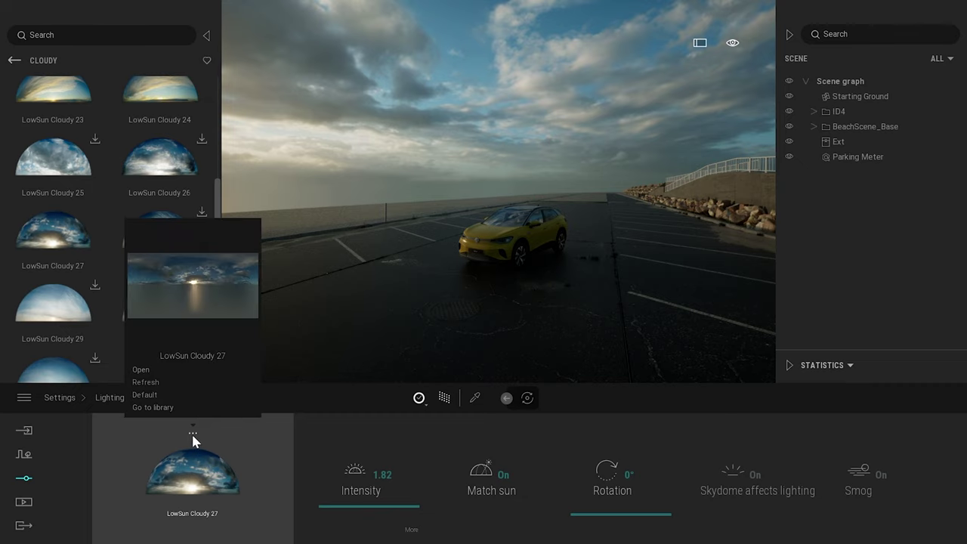
{"action": "left_click", "coordinate": [144, 370]}
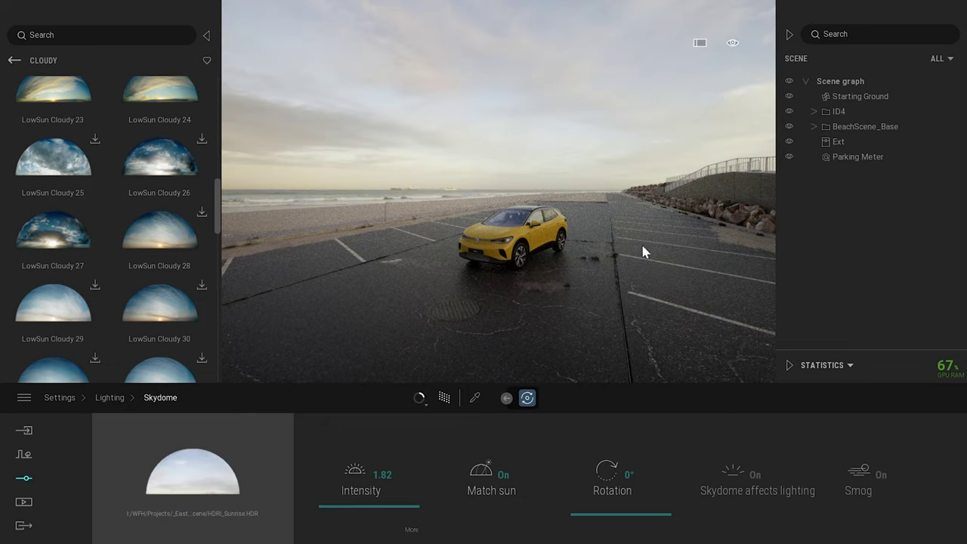
{"action": "right_click_drag", "start_coordinate": [642, 247], "coordinate": [831, 236]}
{"action": "left_click_drag", "start_coordinate": [607, 516], "coordinate": [606, 506]}
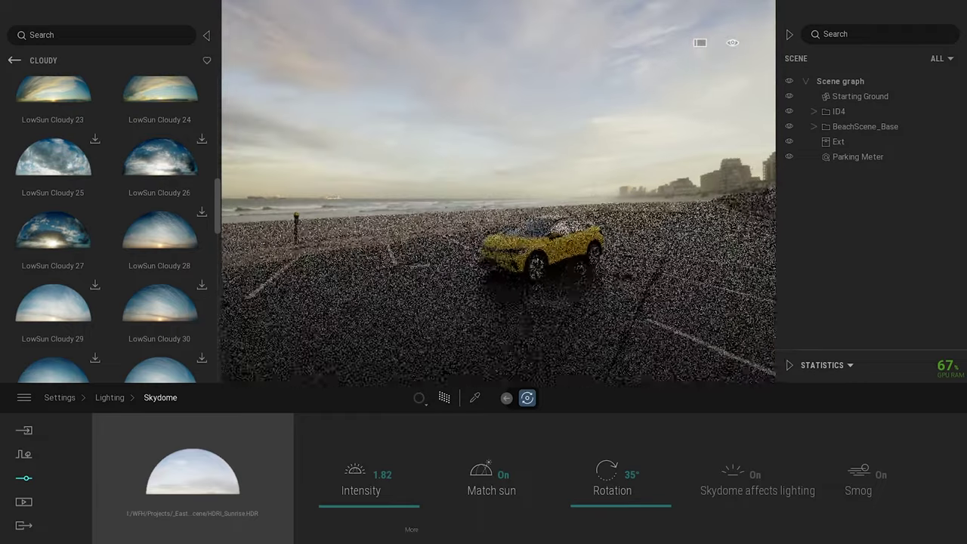
{"action": "right_click_drag", "start_coordinate": [631, 213], "coordinate": [582, 208]}
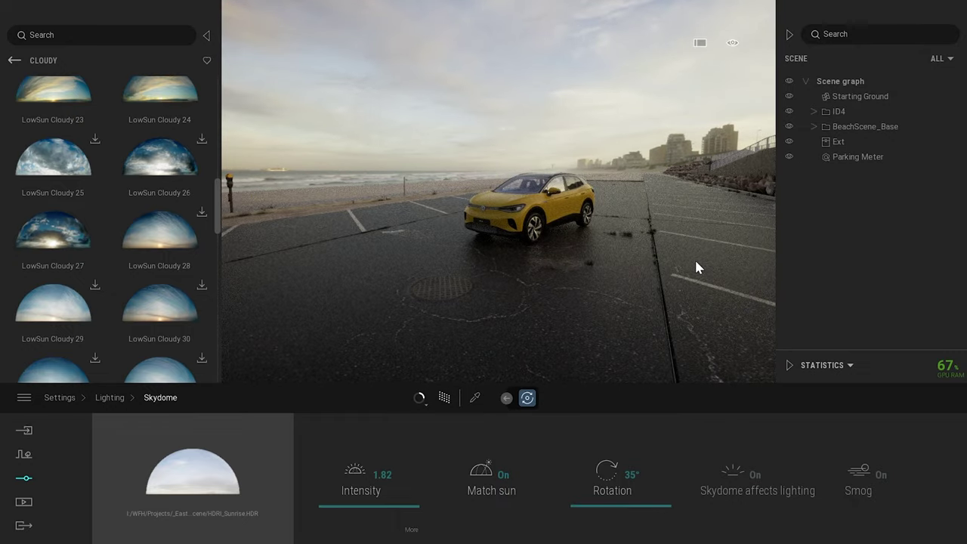
Replace the normal map of the CrackedAsphalt ground material with the _N_4k.png image from the project's Textures folder.
{"action": "right_click_drag", "start_coordinate": [530, 250], "coordinate": [515, 416]}
{"action": "left_click", "coordinate": [474, 398]}
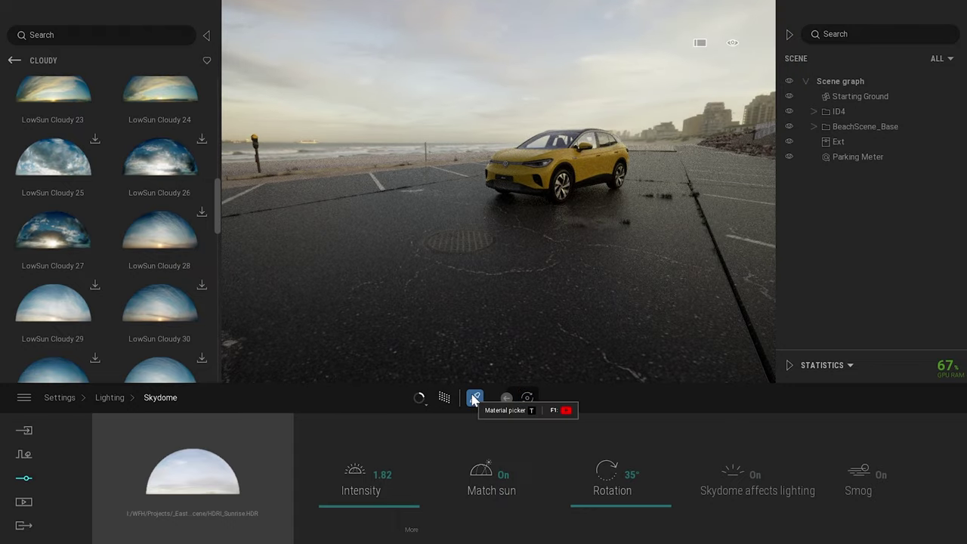
{"action": "left_click", "coordinate": [407, 309]}
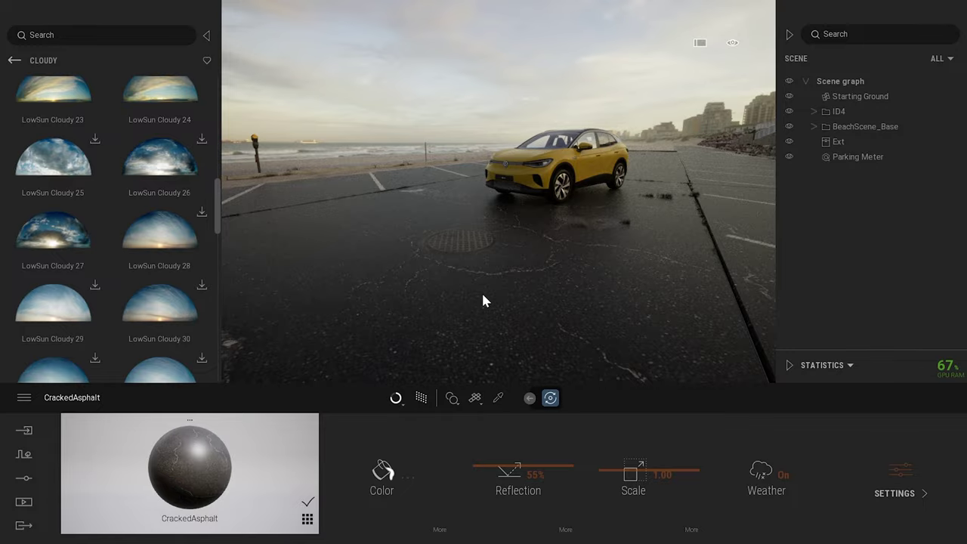
{"action": "middle_click_drag", "start_coordinate": [483, 300], "coordinate": [449, 298], "text": "shift"}
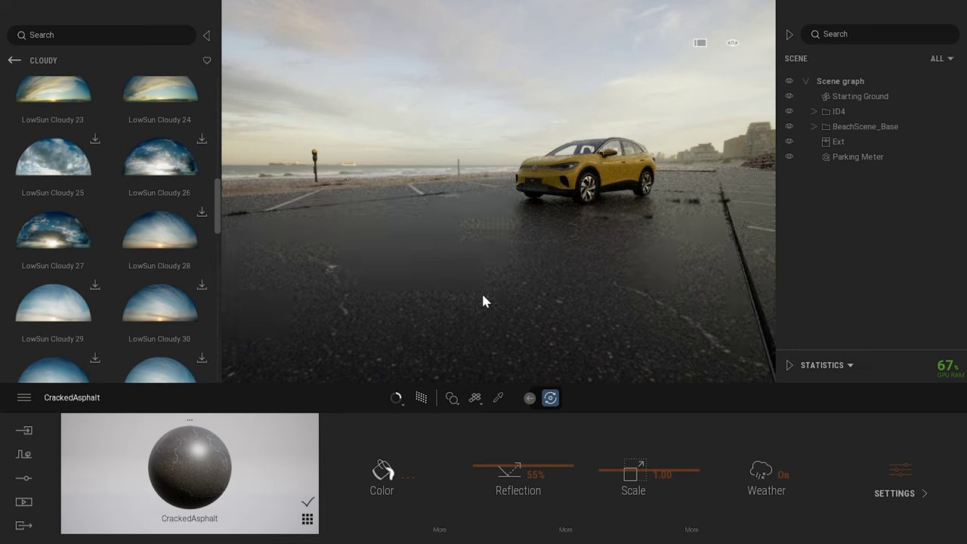
{"action": "left_click", "coordinate": [903, 492]}
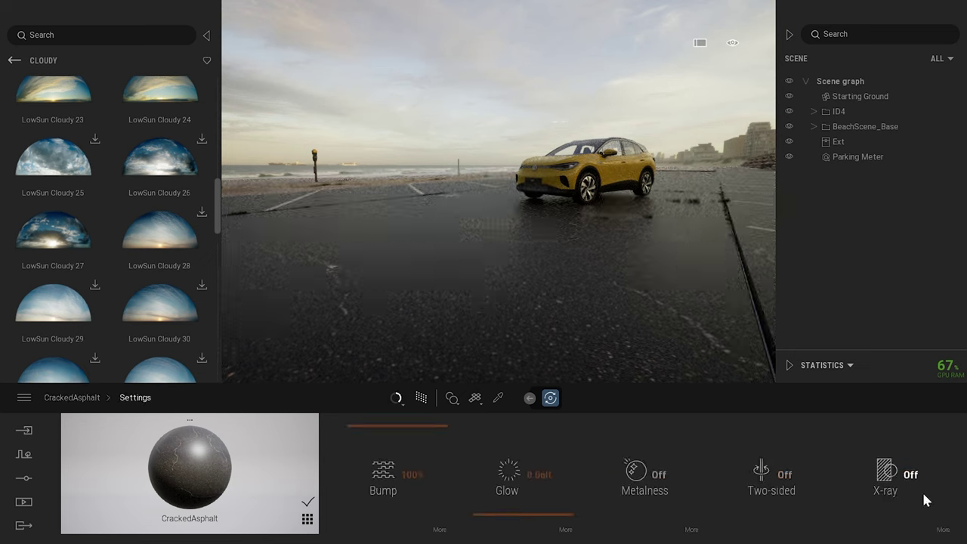
{"action": "left_click", "coordinate": [438, 531]}
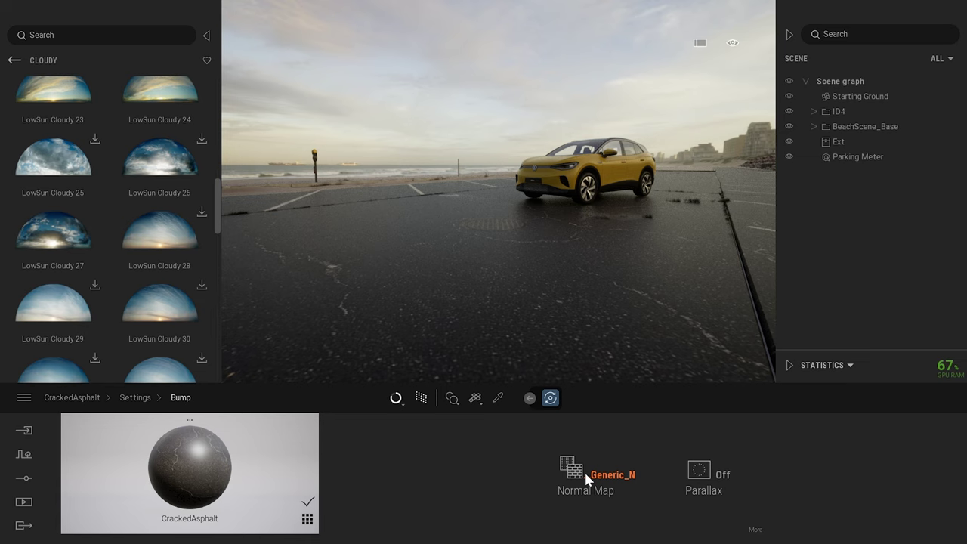
{"action": "left_click", "coordinate": [585, 432]}
{"action": "left_click", "coordinate": [582, 390]}
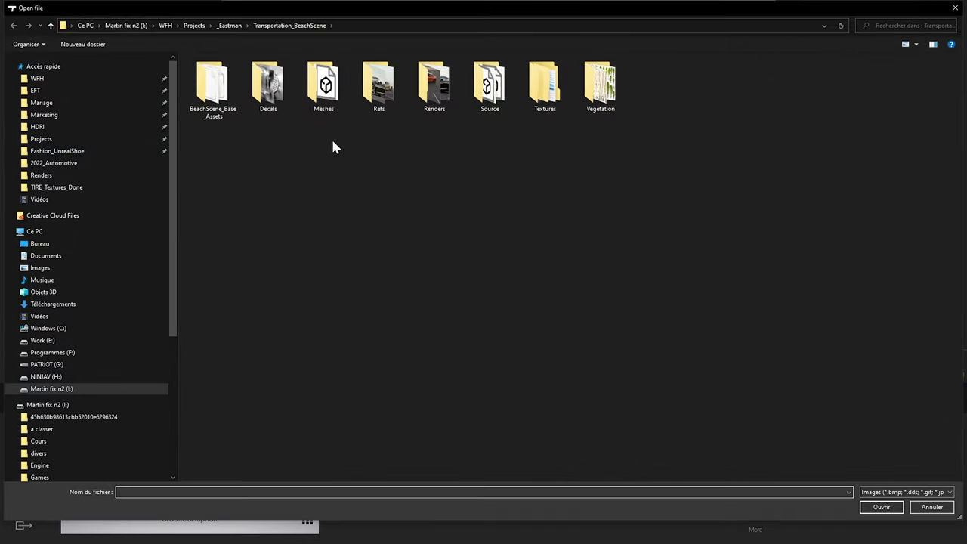
{"action": "double_click", "coordinate": [544, 89]}
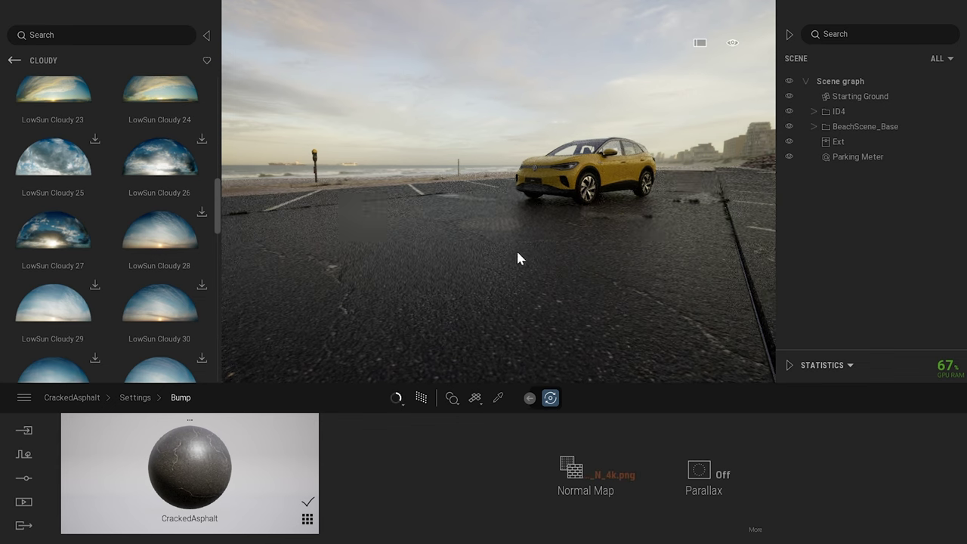
Set the CrackedAsphalt material's scale to 0.5.
{"action": "left_click", "coordinate": [75, 398]}
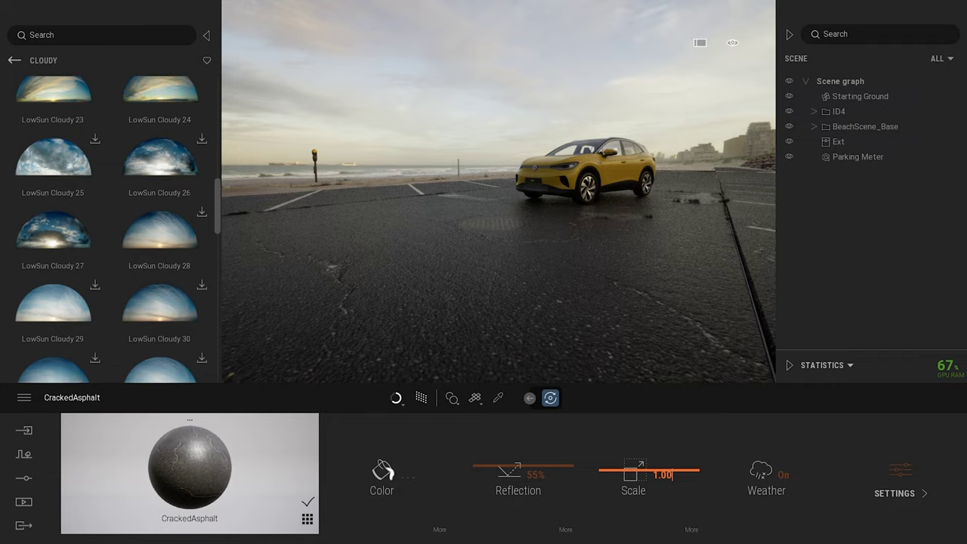
{"action": "left_click_drag", "start_coordinate": [672, 475], "coordinate": [557, 467]}
{"action": "type", "text": "0.5"}
{"action": "key", "text": "Return"}
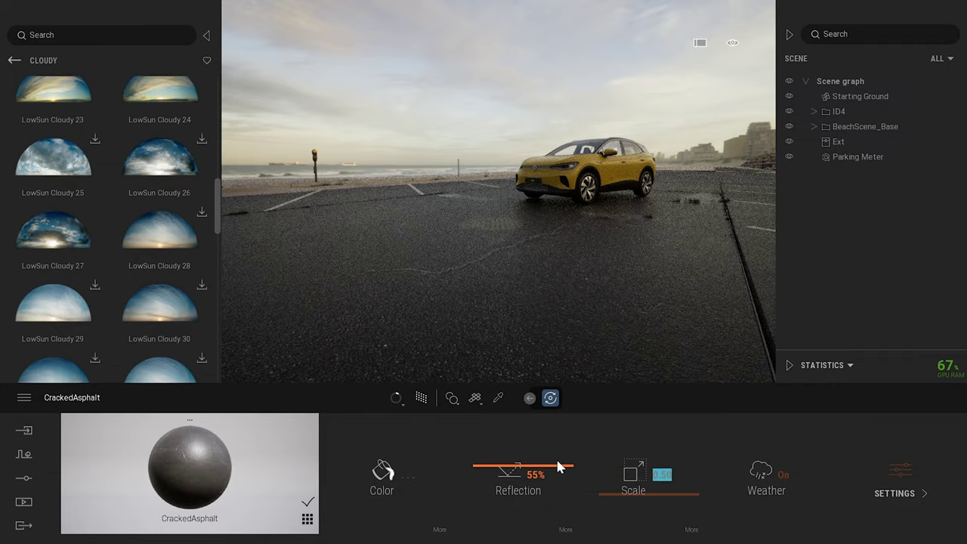
Lower the reflection of the CrackedAsphalt material after checking the ground around the manhole cover up close.
{"action": "right_click_drag", "start_coordinate": [589, 302], "coordinate": [559, 323]}
{"action": "key", "text": "w"}
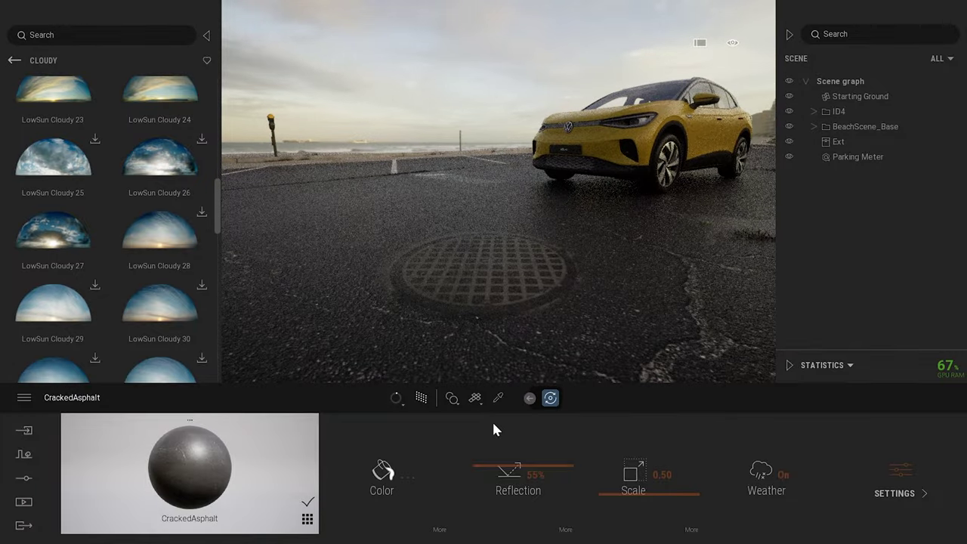
{"action": "key", "text": "s"}
{"action": "right_click_drag", "start_coordinate": [603, 258], "coordinate": [601, 249]}
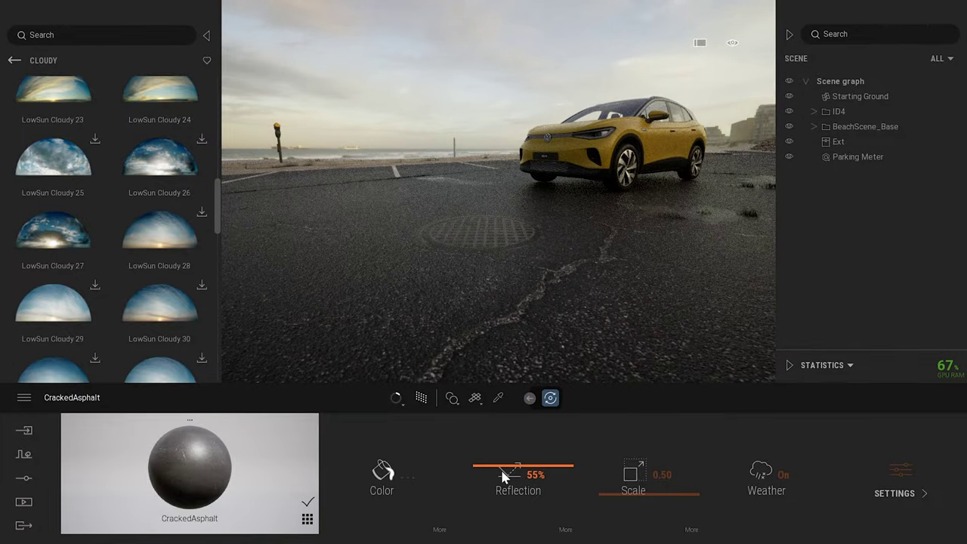
{"action": "mouse_move", "coordinate": [502, 476]}
{"action": "left_mouse_down"}
{"action": "mouse_move", "coordinate": [507, 521]}
{"action": "mouse_move", "coordinate": [509, 492]}
{"action": "left_mouse_up"}
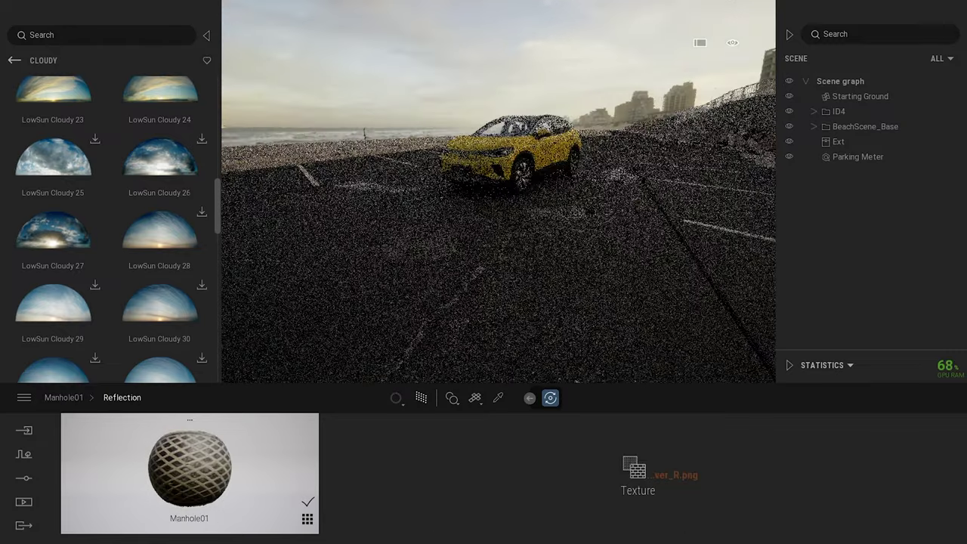
Pick the SandDecalLarge material beside the rocky curb and set its reflection to 0%.
{"action": "middle_click_drag", "start_coordinate": [489, 207], "coordinate": [519, 239], "text": "shift"}
{"action": "middle_click_drag", "start_coordinate": [468, 198], "coordinate": [505, 174], "text": "shift"}
{"action": "key", "text": "w"}
{"action": "right_click_drag", "start_coordinate": [498, 191], "coordinate": [501, 155]}
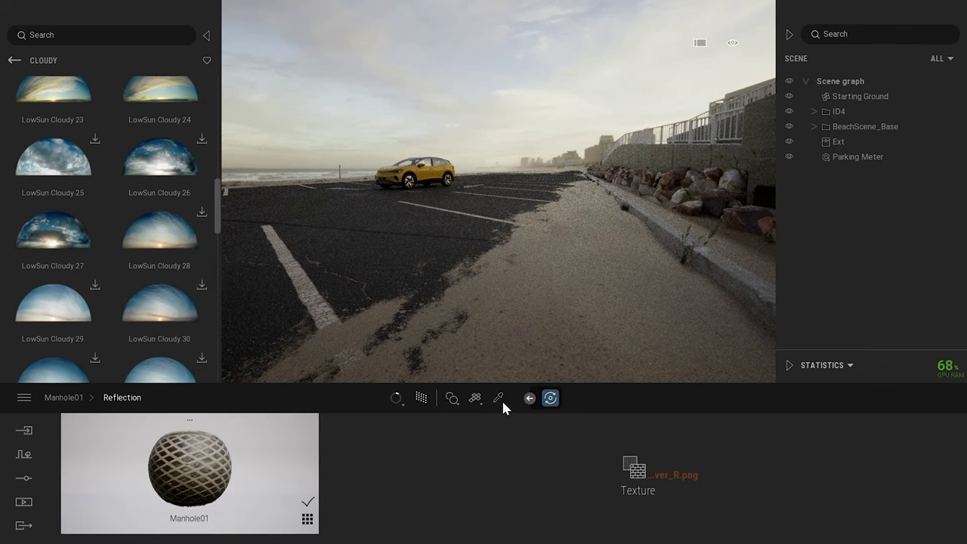
{"action": "left_click", "coordinate": [498, 398]}
{"action": "left_click", "coordinate": [580, 223]}
{"action": "left_click", "coordinate": [498, 397]}
{"action": "left_click", "coordinate": [601, 215]}
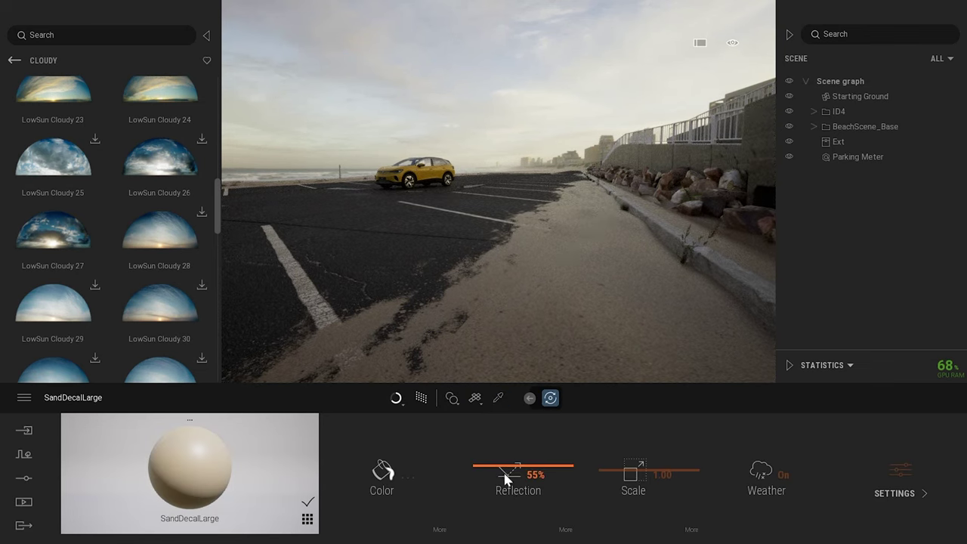
{"action": "left_click_drag", "start_coordinate": [505, 477], "coordinate": [513, 524]}
Pick the SandDecalType03 material along the asphalt's sandy edge and set its reflection to 0%.
{"action": "left_click", "coordinate": [498, 398]}
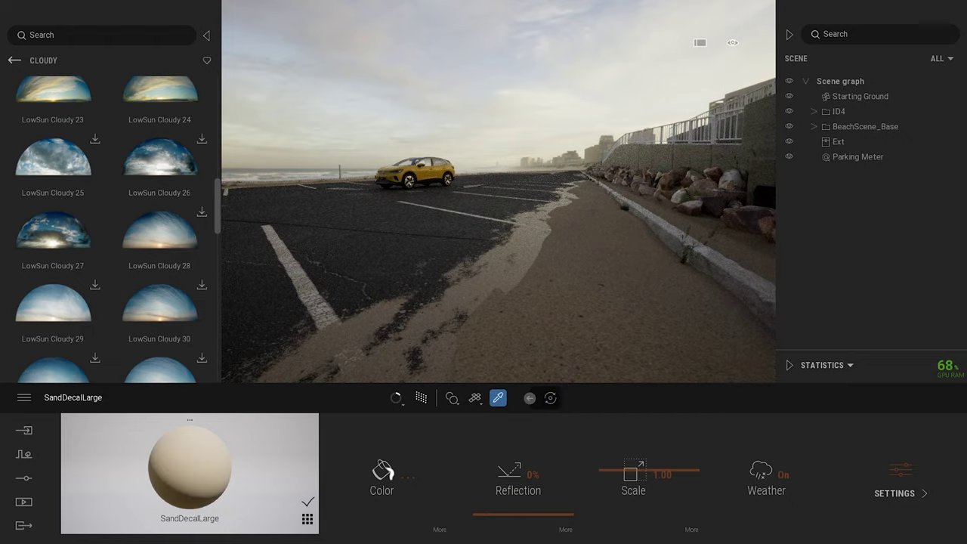
{"action": "left_click", "coordinate": [516, 264]}
{"action": "left_click_drag", "start_coordinate": [514, 476], "coordinate": [507, 536]}
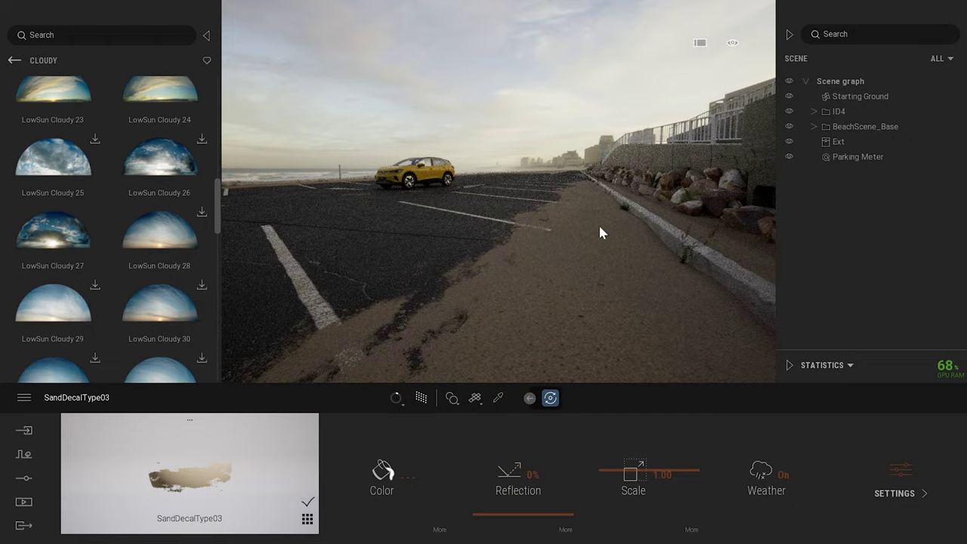
Pick the PotHoleType03 material on the asphalt in front of the car and set its reflection to 17%.
{"action": "key", "text": "s"}
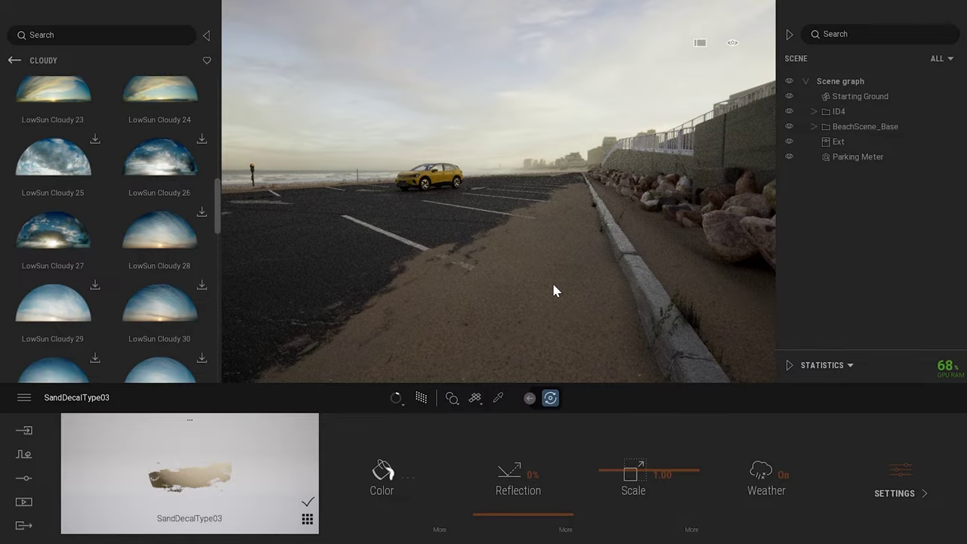
{"action": "right_click_drag", "start_coordinate": [553, 287], "coordinate": [484, 284]}
{"action": "middle_click_drag", "start_coordinate": [528, 260], "coordinate": [569, 288]}
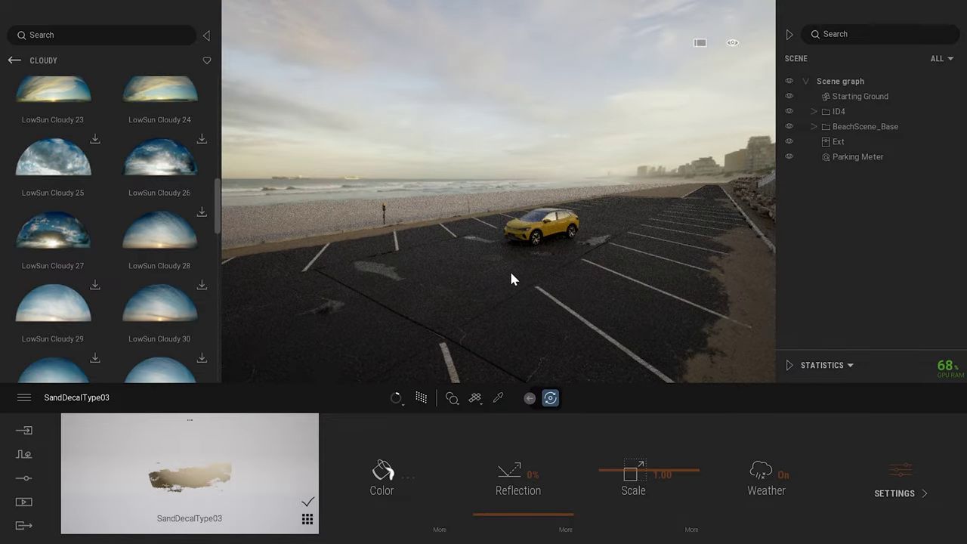
{"action": "scroll", "coordinate": [554, 243], "scroll_direction": "up", "scroll_amount": 3}
{"action": "key", "text": "w"}
{"action": "right_click_drag", "start_coordinate": [554, 243], "coordinate": [521, 264]}
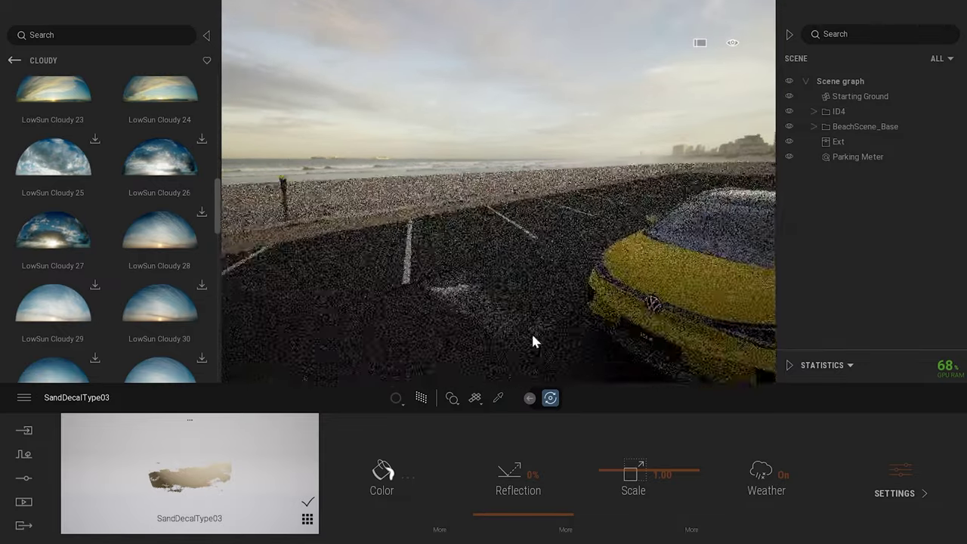
{"action": "left_click", "coordinate": [503, 400]}
{"action": "middle_click_drag", "start_coordinate": [504, 303], "coordinate": [491, 264], "text": "shift"}
{"action": "scroll", "coordinate": [491, 264], "scroll_direction": "up", "scroll_amount": 2}
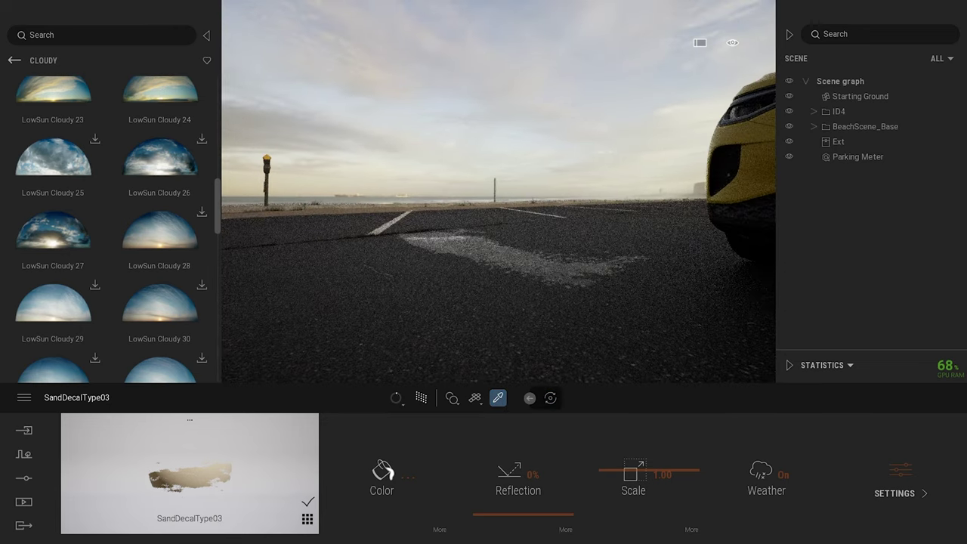
{"action": "left_click", "coordinate": [484, 279]}
{"action": "key", "text": "Escape"}
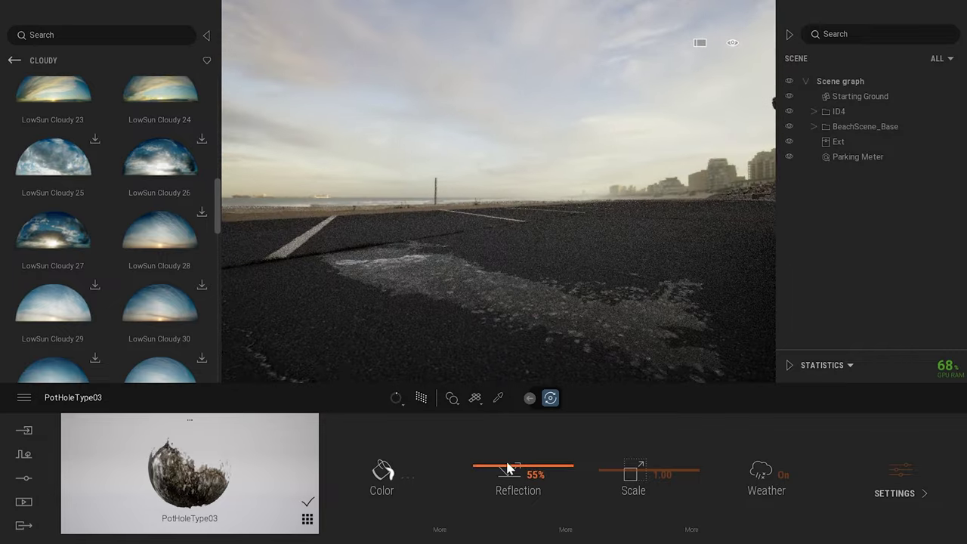
{"action": "left_click_drag", "start_coordinate": [506, 469], "coordinate": [510, 500]}
{"action": "right_click_drag", "start_coordinate": [519, 267], "coordinate": [604, 264]}
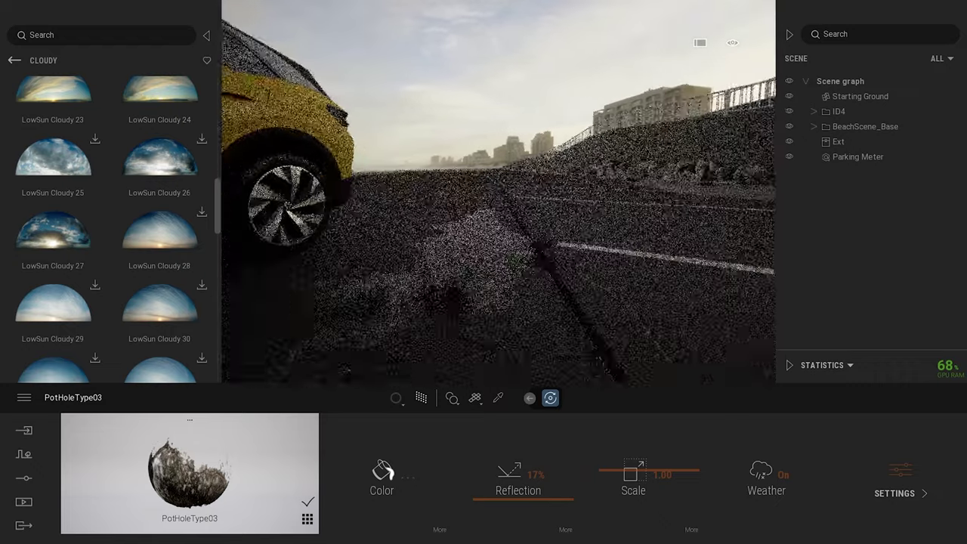
Pick the PotHoleType02 material from the pothole patch beside the asphalt seam and set its reflection to 1%.
{"action": "left_click", "coordinate": [499, 397]}
{"action": "left_click", "coordinate": [509, 255]}
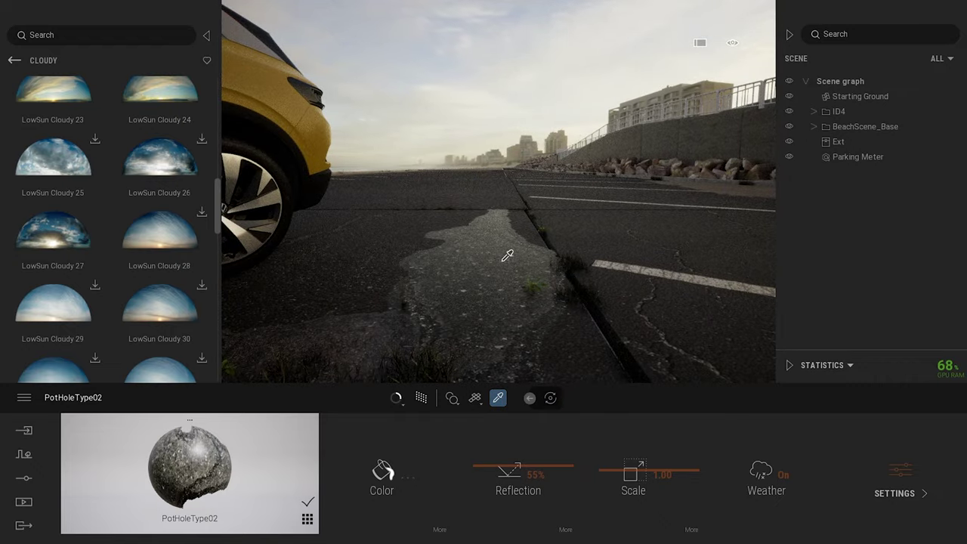
{"action": "key", "text": "s"}
{"action": "mouse_move", "coordinate": [563, 370]}
{"action": "right_mouse_down"}
{"action": "mouse_move", "coordinate": [523, 366]}
{"action": "mouse_move", "coordinate": [559, 365]}
{"action": "right_mouse_up"}
{"action": "key", "text": "w"}
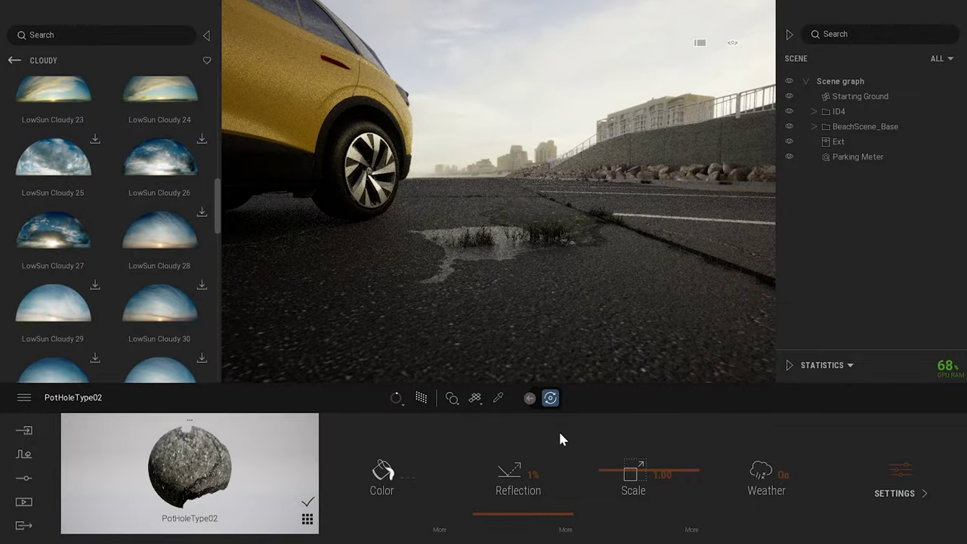
Pick the PotHoleType01 material from the worn patch behind the car and set its reflection to 0%.
{"action": "left_click", "coordinate": [498, 397]}
{"action": "left_click", "coordinate": [444, 231]}
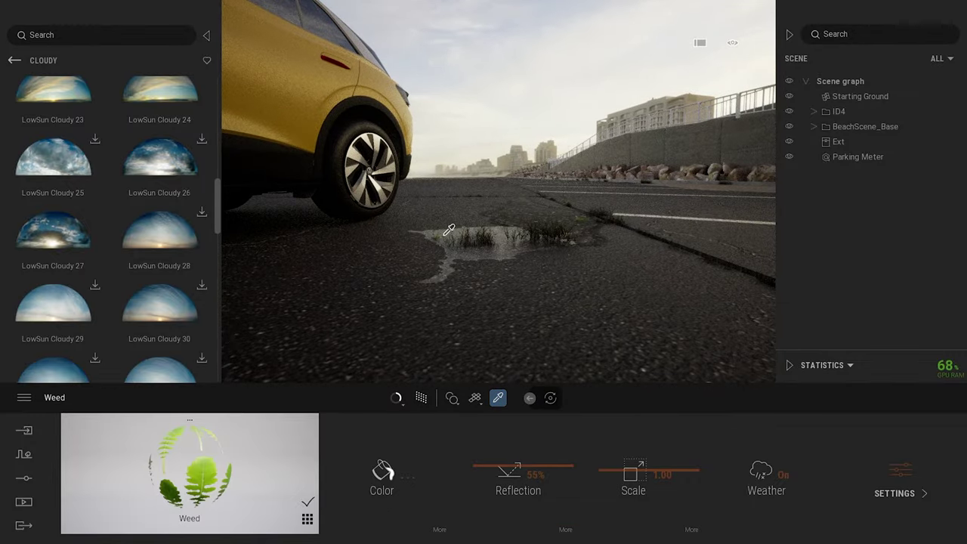
{"action": "left_click", "coordinate": [502, 228]}
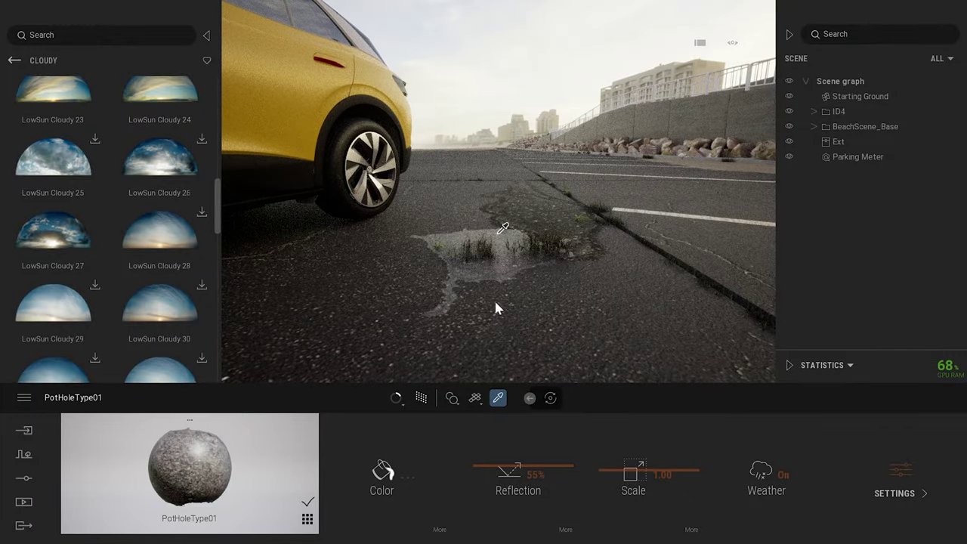
{"action": "left_click_drag", "start_coordinate": [510, 483], "coordinate": [511, 533]}
Try moving the DecalType03_036 sand decal from the sandy curb edge onto the asphalt, and undo the move.
{"action": "key", "text": "s"}
{"action": "right_click_drag", "start_coordinate": [587, 248], "coordinate": [590, 215]}
{"action": "key", "text": "s"}
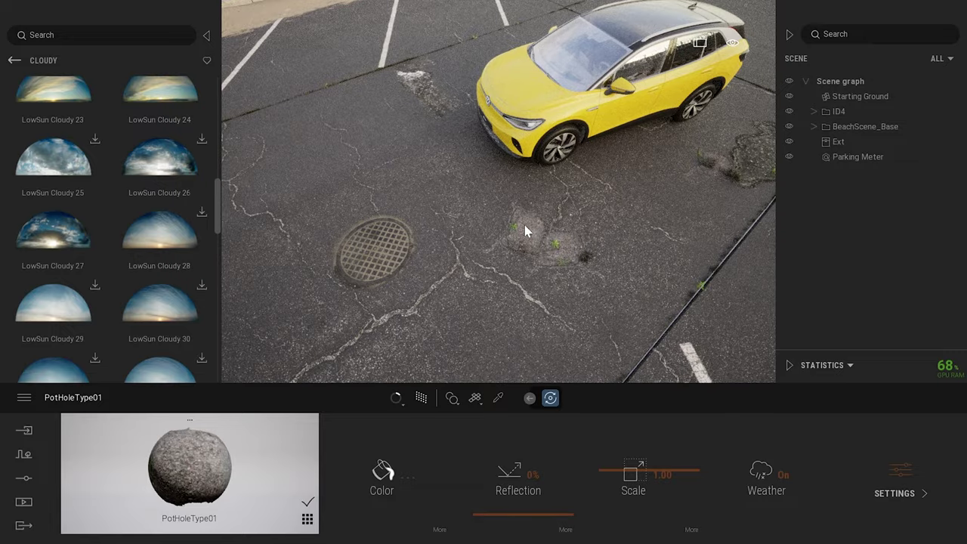
{"action": "right_click_drag", "start_coordinate": [510, 228], "coordinate": [555, 249]}
{"action": "key", "text": "s"}
{"action": "key", "text": "w"}
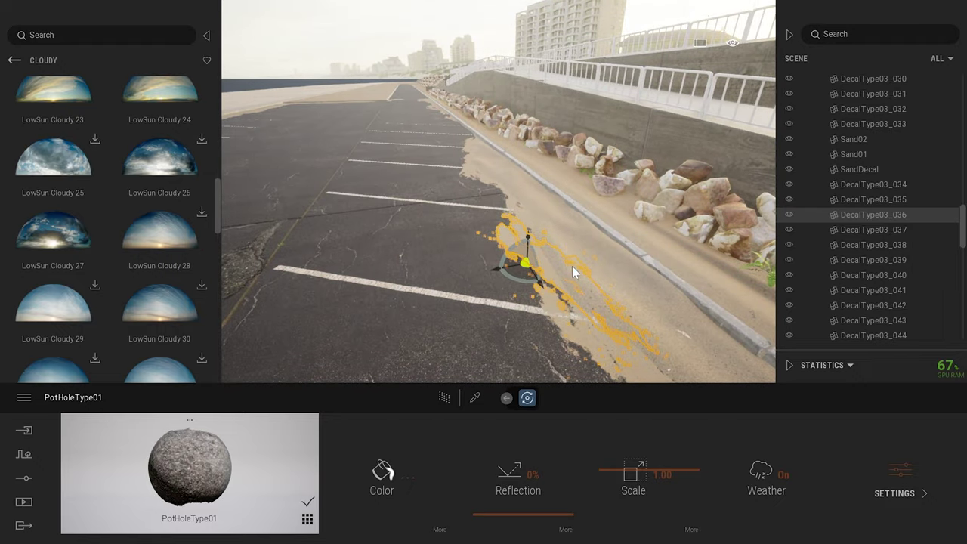
{"action": "left_click_drag", "start_coordinate": [526, 280], "coordinate": [436, 289]}
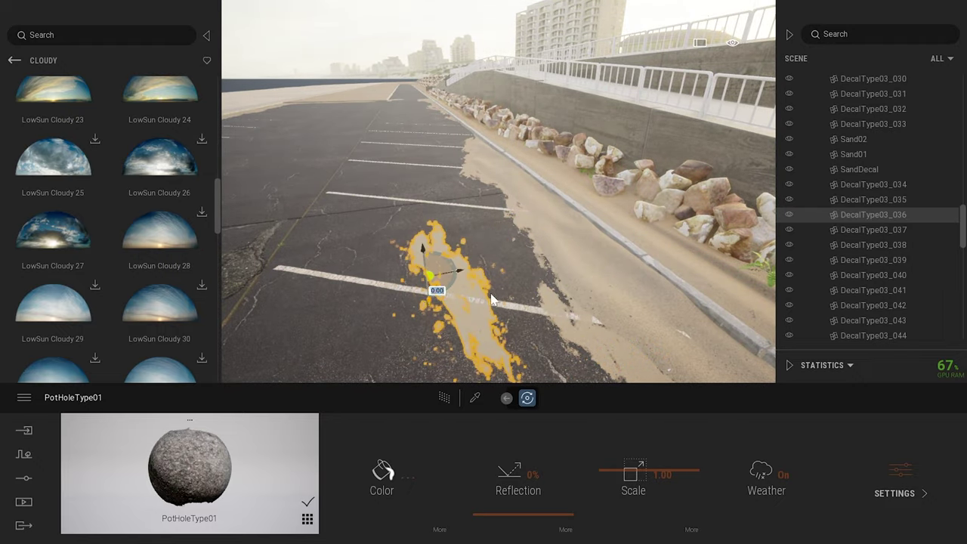
{"action": "key", "text": "ctrl+z"}
Copy the DecalType03_036 sand decal onto the asphalt at the sandy edge, farther along the row of parking lines.
{"action": "right_click_drag", "start_coordinate": [577, 254], "coordinate": [329, 110]}
{"action": "key", "text": "s"}
{"action": "key", "text": "w"}
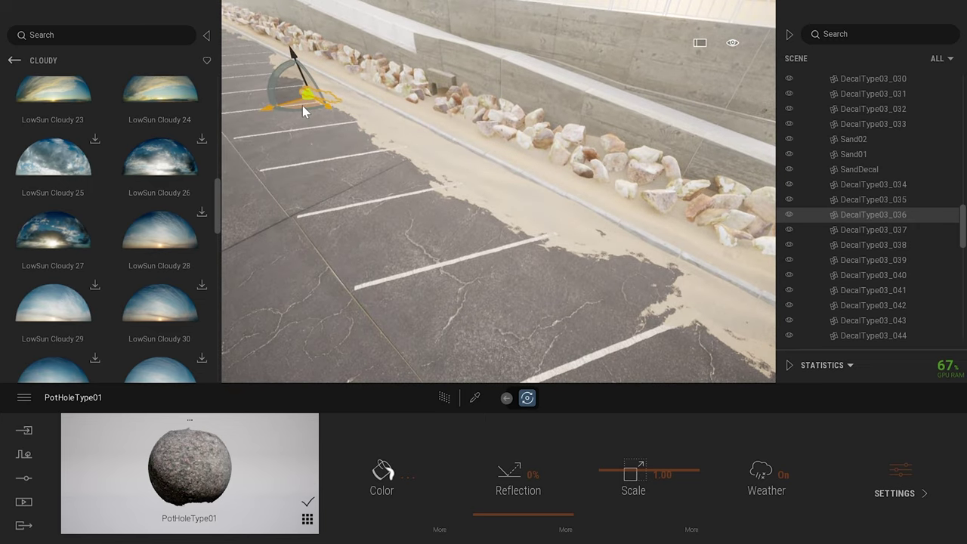
{"action": "left_click_drag", "start_coordinate": [302, 105], "coordinate": [529, 298], "text": "shift"}
{"action": "left_click", "coordinate": [451, 336]}
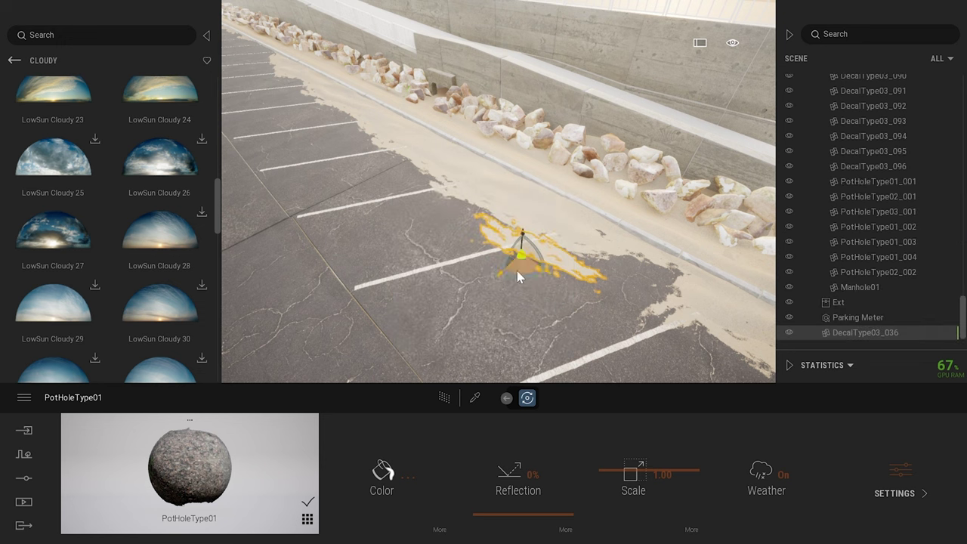
Move the sand decal copy along the sandy edge and make a second copy beside it on the asphalt.
{"action": "left_click_drag", "start_coordinate": [539, 278], "coordinate": [614, 341]}
{"action": "left_click_drag", "start_coordinate": [596, 301], "coordinate": [504, 287], "text": "alt"}
{"action": "left_click", "coordinate": [453, 334]}
Raise the second sand decal copy slightly so it lies over the white parking line.
{"action": "key", "text": "w"}
{"action": "right_click_drag", "start_coordinate": [606, 240], "coordinate": [561, 222]}
{"action": "key", "text": "s"}
{"action": "key", "text": "s"}
{"action": "key", "text": "q"}
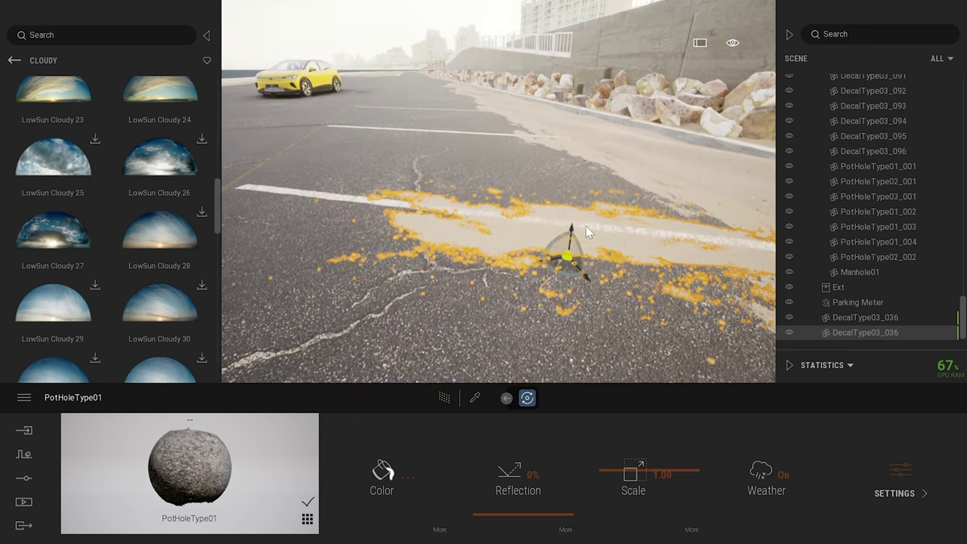
{"action": "left_click_drag", "start_coordinate": [573, 226], "coordinate": [573, 225]}
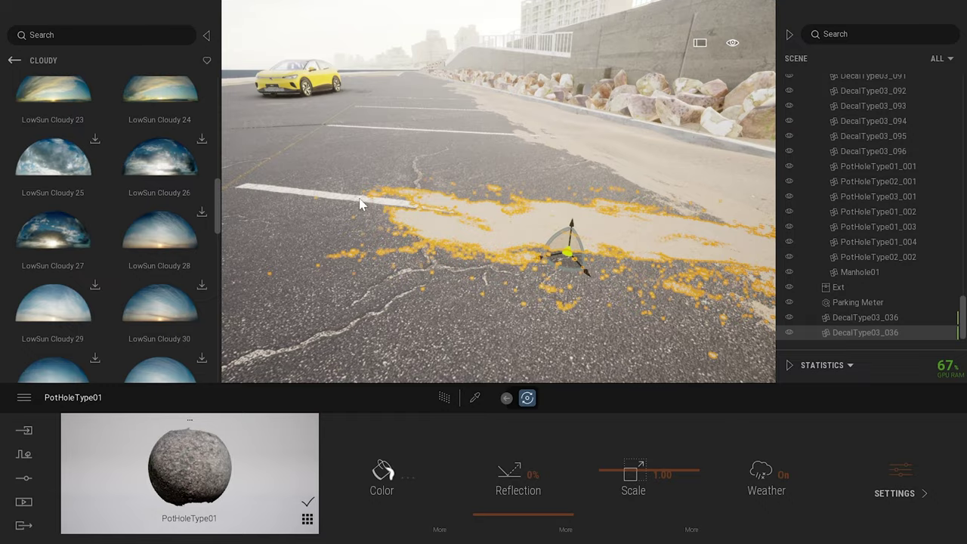
Clear the selection and examine how the copied sand decals blend with the asphalt and the parking line.
{"action": "right_click_drag", "start_coordinate": [360, 204], "coordinate": [304, 184]}
{"action": "key", "text": "w"}
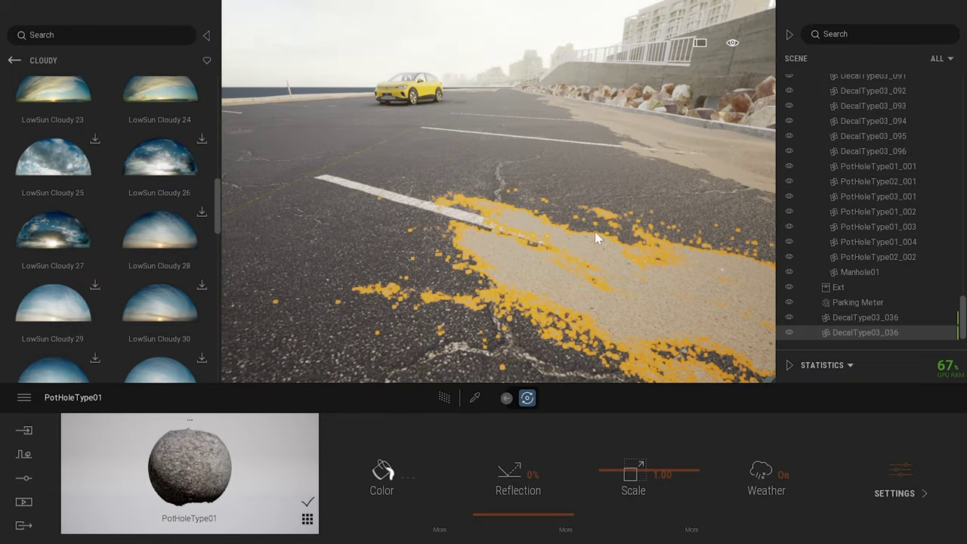
{"action": "key", "text": "Escape"}
{"action": "key", "text": "r"}
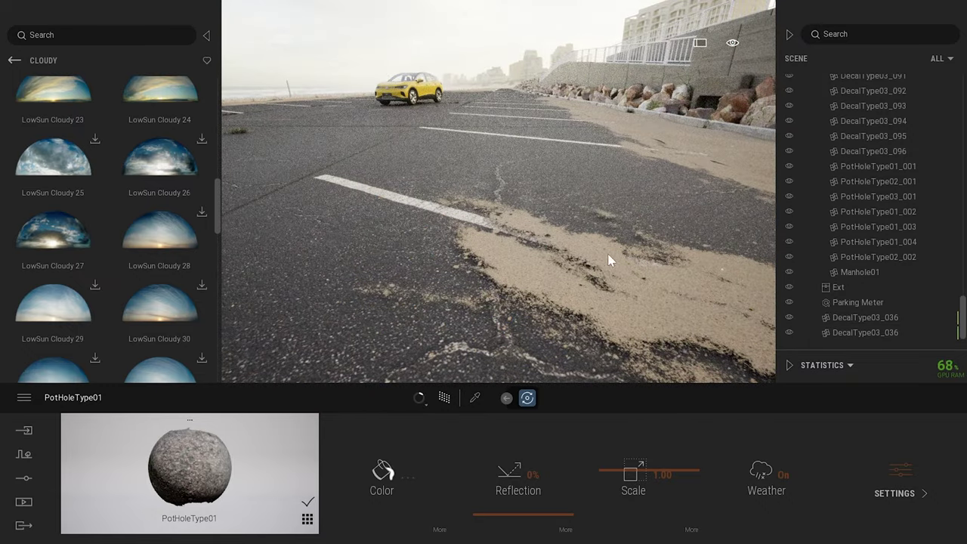
{"action": "right_click_drag", "start_coordinate": [609, 259], "coordinate": [649, 319]}
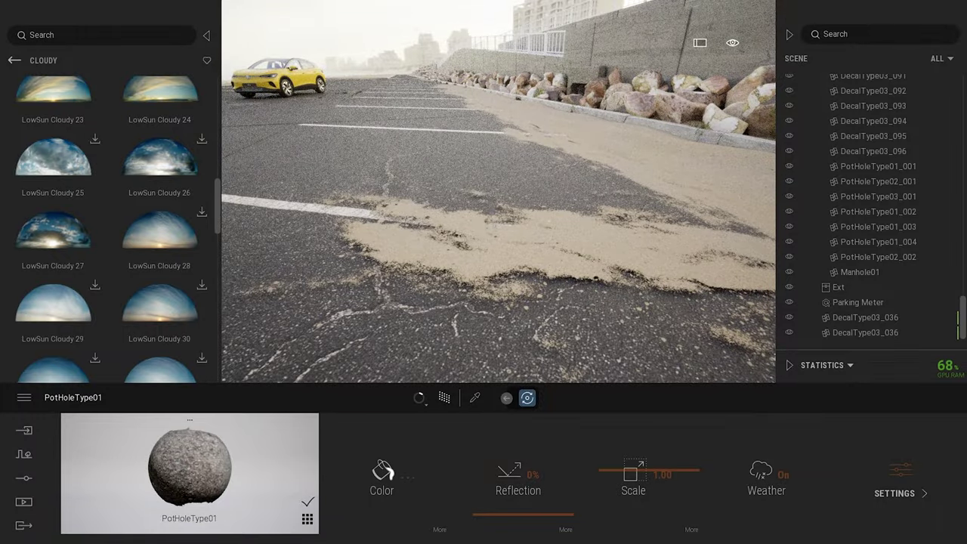
{"action": "right_click_drag", "start_coordinate": [535, 285], "coordinate": [477, 250]}
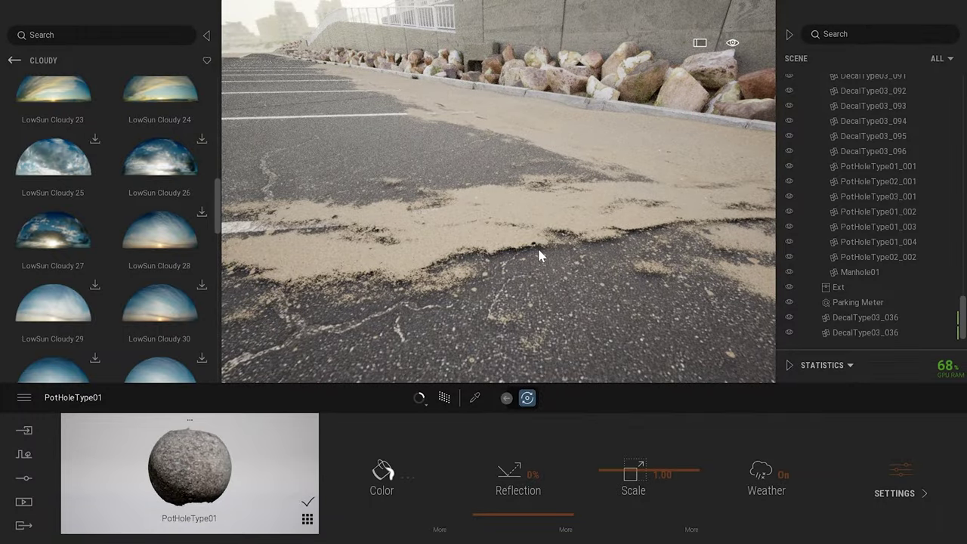
{"action": "scroll", "coordinate": [594, 222], "scroll_direction": "down", "scroll_amount": 4}
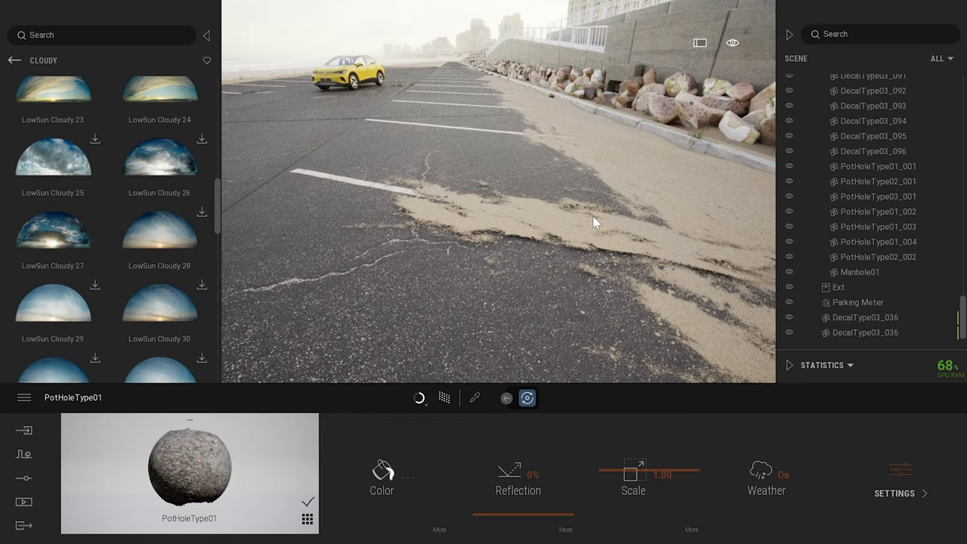
Reposition the second sand decal copy against the sandy edge over the white parking line and fine-tune its height.
{"action": "left_click", "coordinate": [540, 230]}
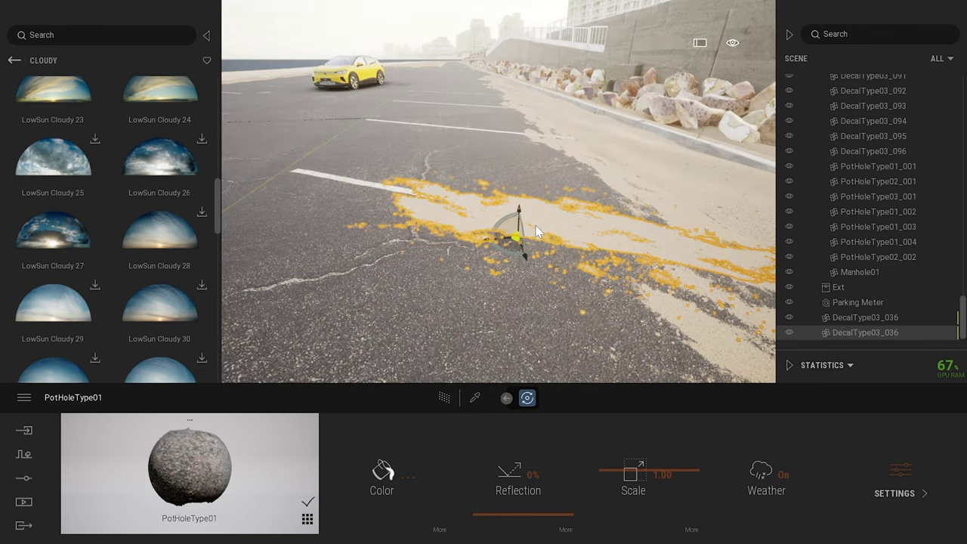
{"action": "key", "text": "v"}
{"action": "left_click", "coordinate": [453, 291]}
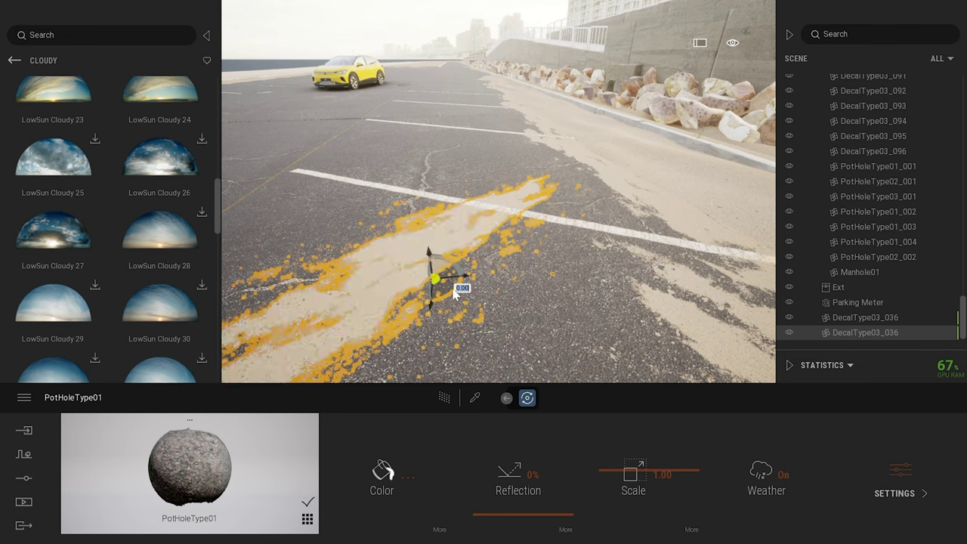
{"action": "left_click_drag", "start_coordinate": [455, 293], "coordinate": [645, 240]}
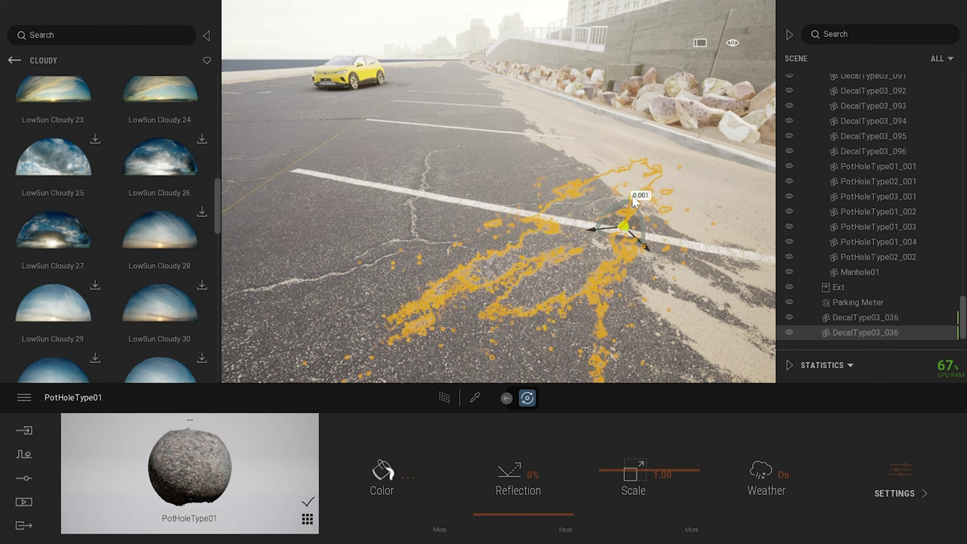
{"action": "key", "text": "Return"}
{"action": "left_click_drag", "start_coordinate": [634, 201], "coordinate": [620, 283]}
{"action": "right_click_drag", "start_coordinate": [620, 283], "coordinate": [645, 180]}
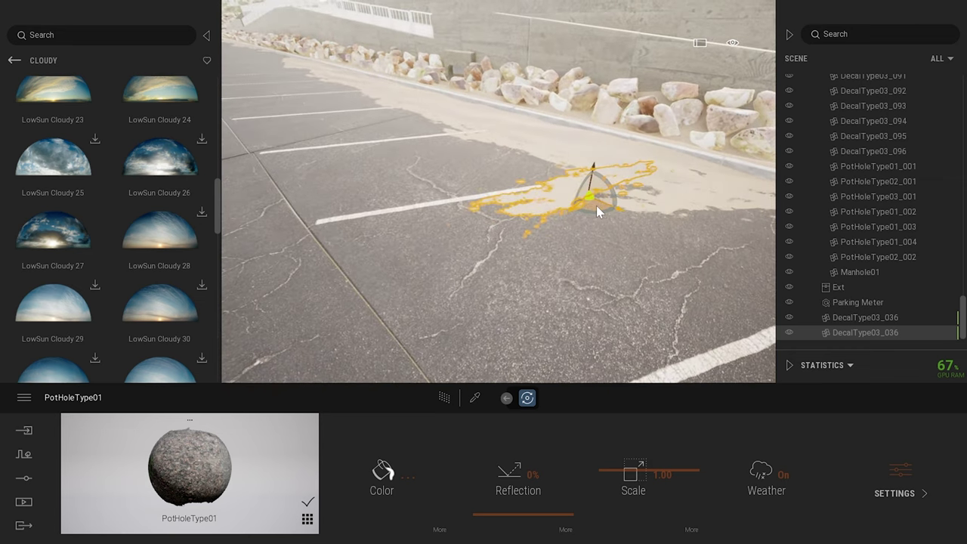
Make two more copies of the sand decal, spreading the sand out over the white parking line.
{"action": "mouse_move", "coordinate": [594, 207]}
{"action": "left_mouse_down"}
{"action": "mouse_move", "coordinate": [481, 210]}
{"action": "mouse_move", "coordinate": [477, 220]}
{"action": "mouse_move", "coordinate": [602, 222]}
{"action": "left_mouse_up"}
{"action": "left_click", "coordinate": [455, 333]}
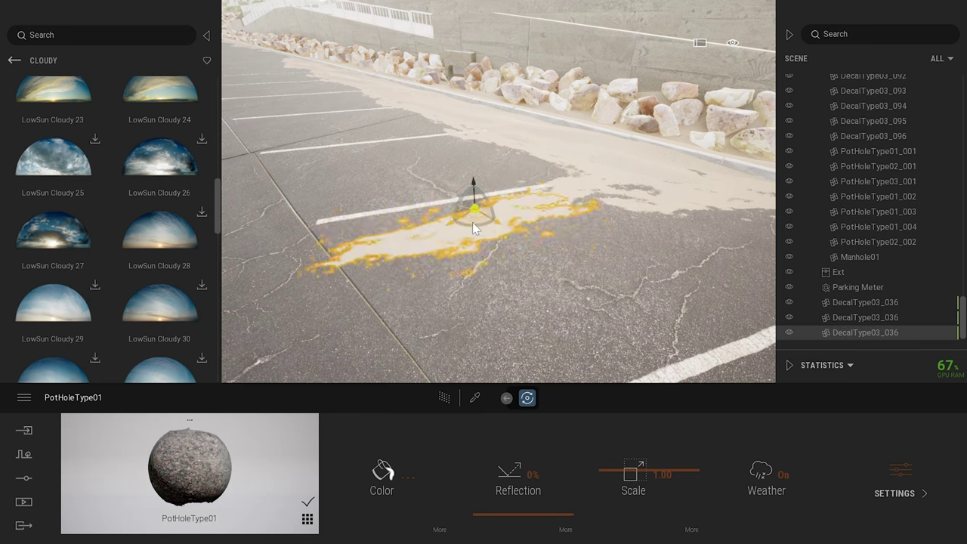
{"action": "left_click_drag", "start_coordinate": [474, 214], "coordinate": [415, 247]}
{"action": "left_click", "coordinate": [455, 337]}
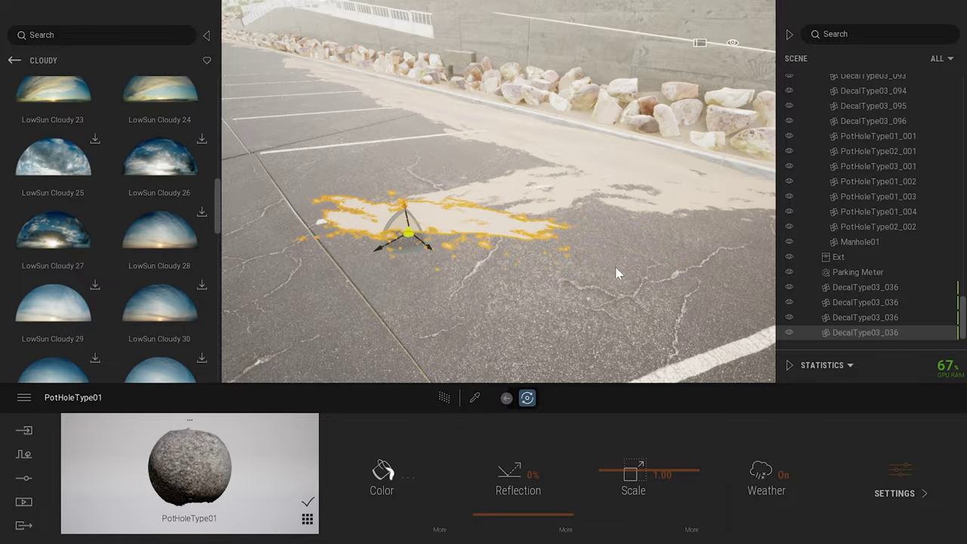
{"action": "key", "text": "Escape"}
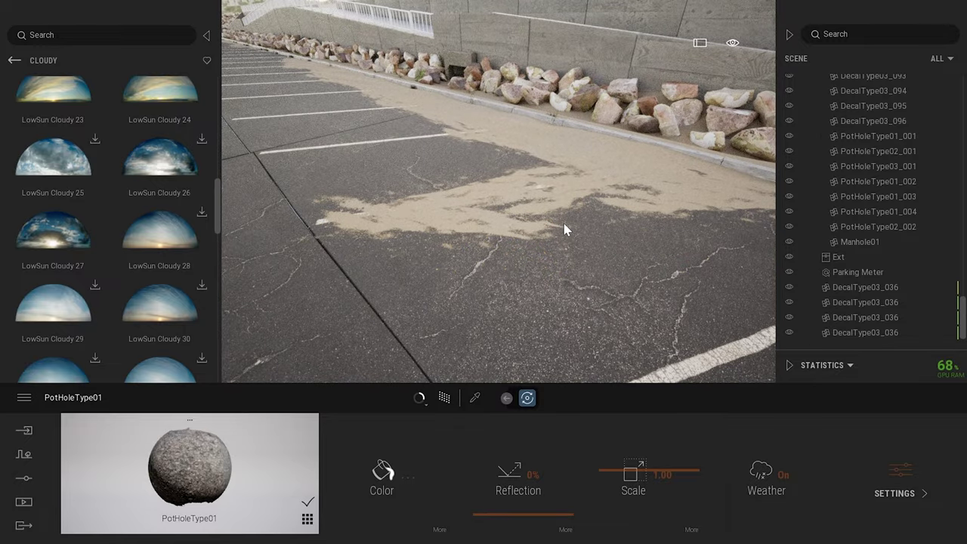
Move the newest sand decal copy off the end of the parking line to the sandy edge near the curb.
{"action": "scroll", "coordinate": [566, 228], "scroll_direction": "up", "scroll_amount": 3}
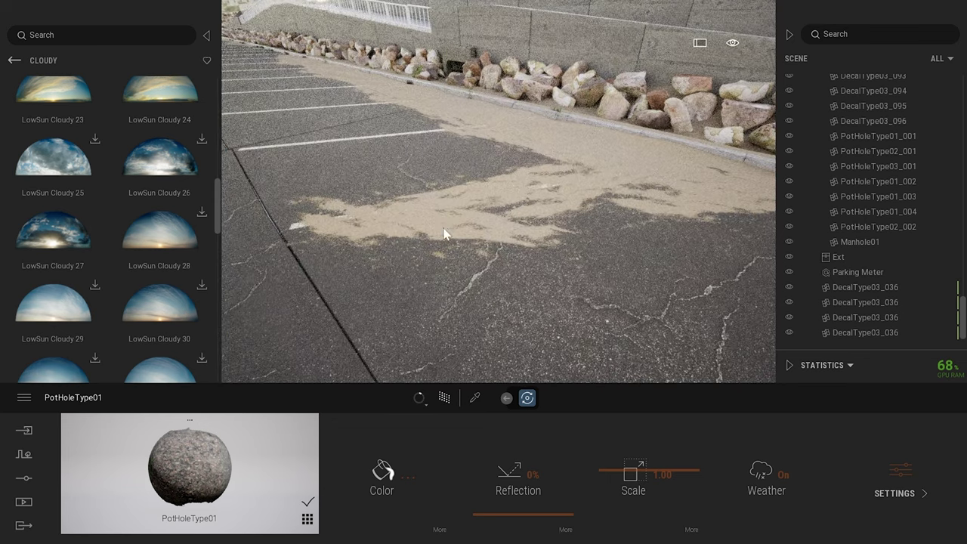
{"action": "left_click", "coordinate": [445, 230]}
{"action": "left_click", "coordinate": [368, 231]}
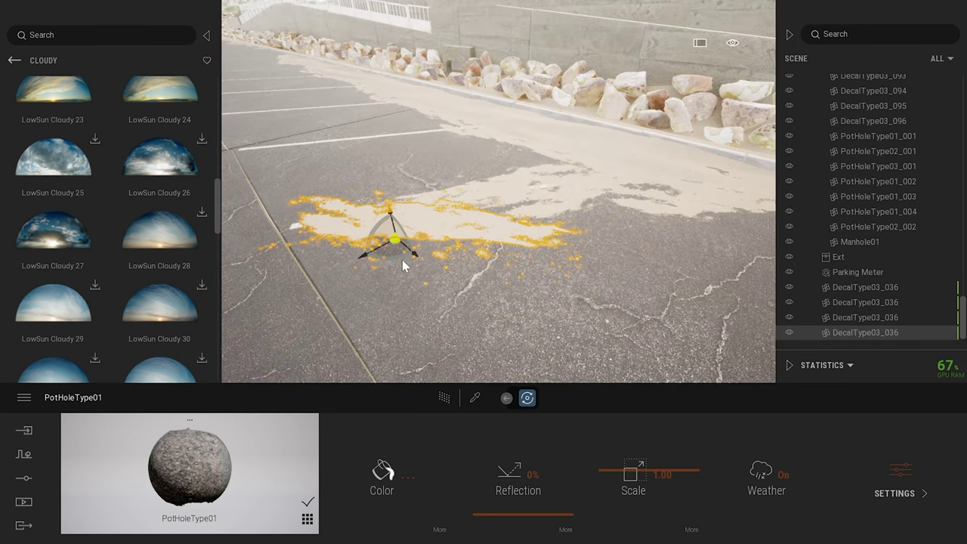
{"action": "left_click_drag", "start_coordinate": [402, 259], "coordinate": [650, 241]}
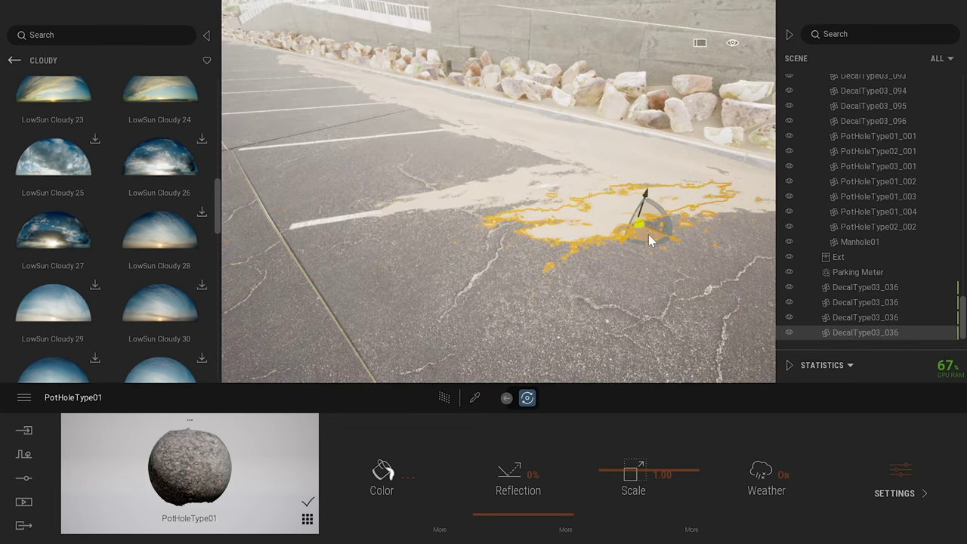
{"action": "key", "text": "Escape"}
Frame the yellow car from its front corner with the sea behind, and hide the scene graph and asset library.
{"action": "scroll", "coordinate": [654, 244], "scroll_direction": "down", "scroll_amount": 3}
{"action": "scroll", "coordinate": [653, 242], "scroll_direction": "down", "scroll_amount": 2}
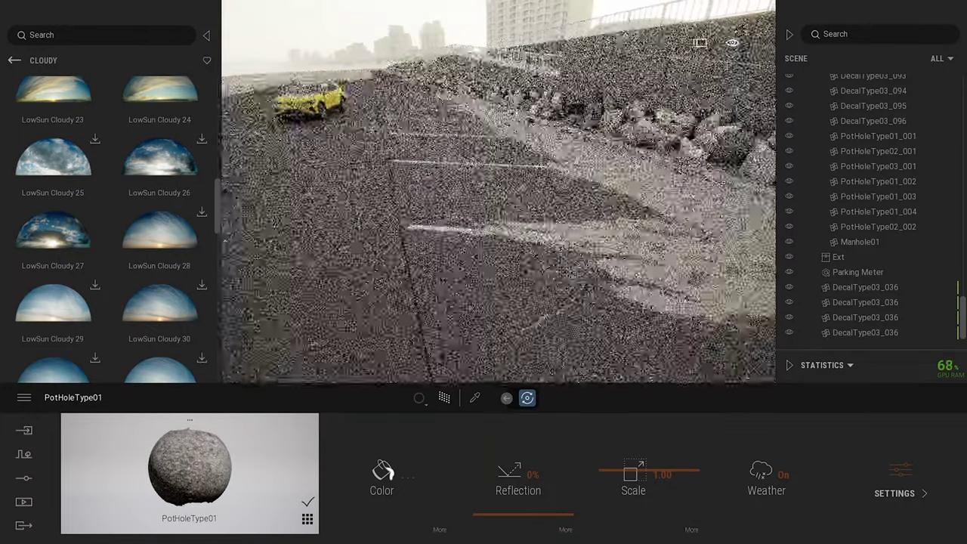
{"action": "right_click_drag", "start_coordinate": [650, 214], "coordinate": [420, 127]}
{"action": "key", "text": "w"}
{"action": "key", "text": "w"}
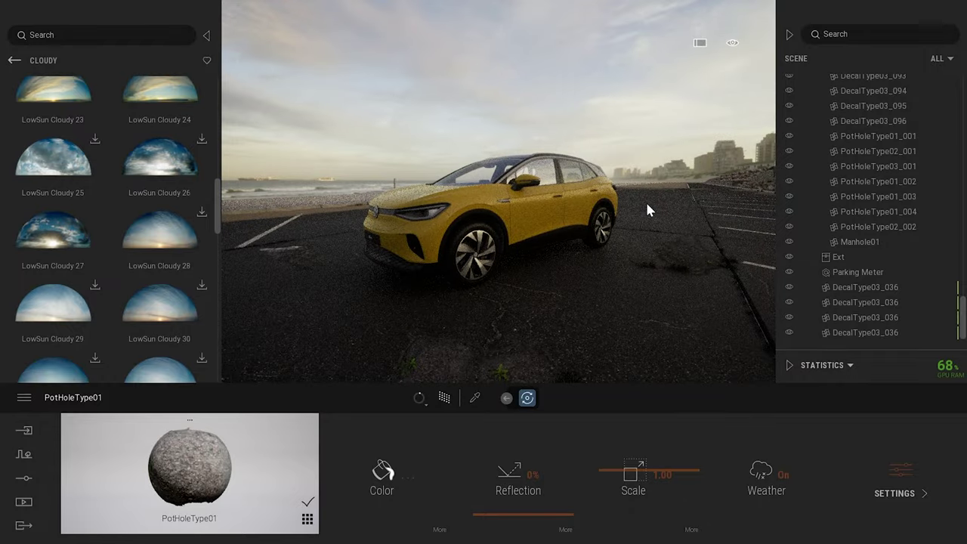
{"action": "key", "text": "s"}
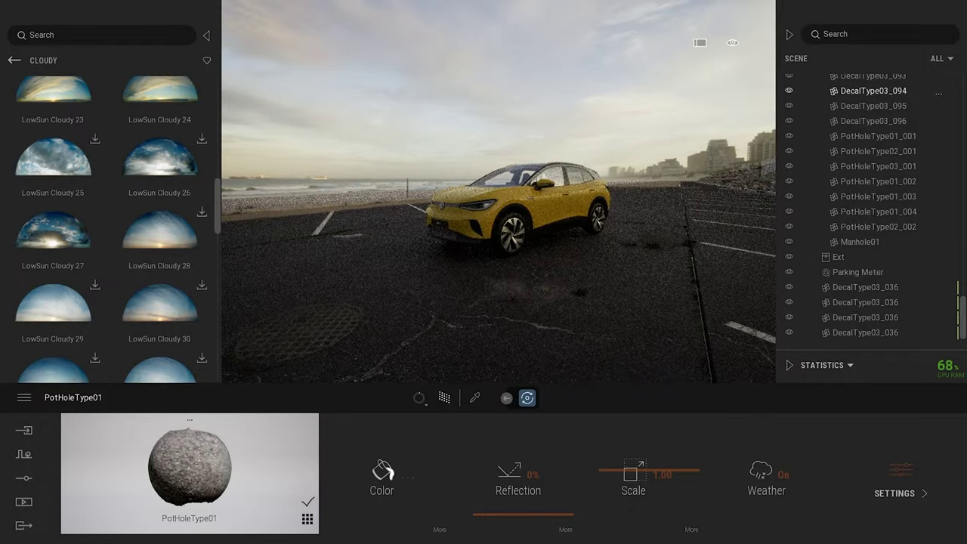
{"action": "left_click", "coordinate": [789, 34]}
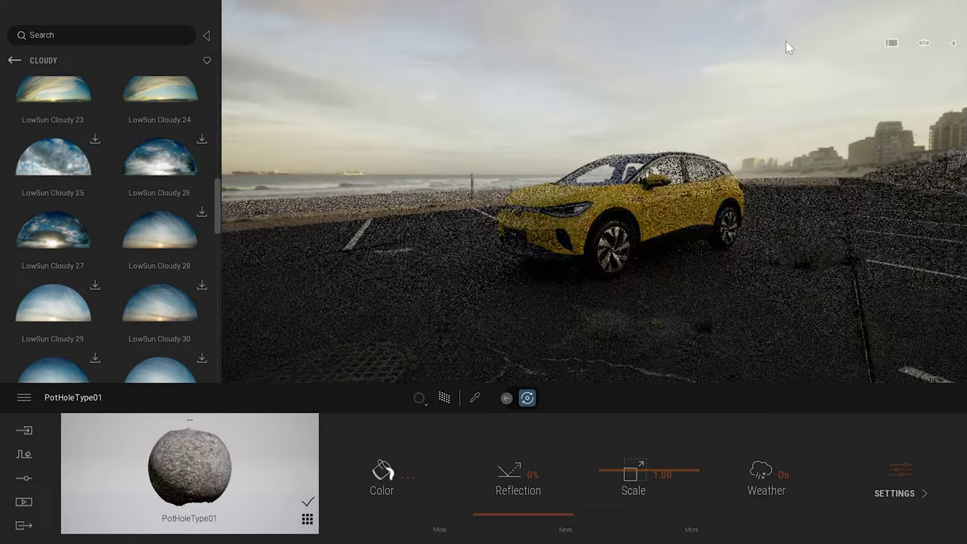
{"action": "left_click", "coordinate": [207, 35]}
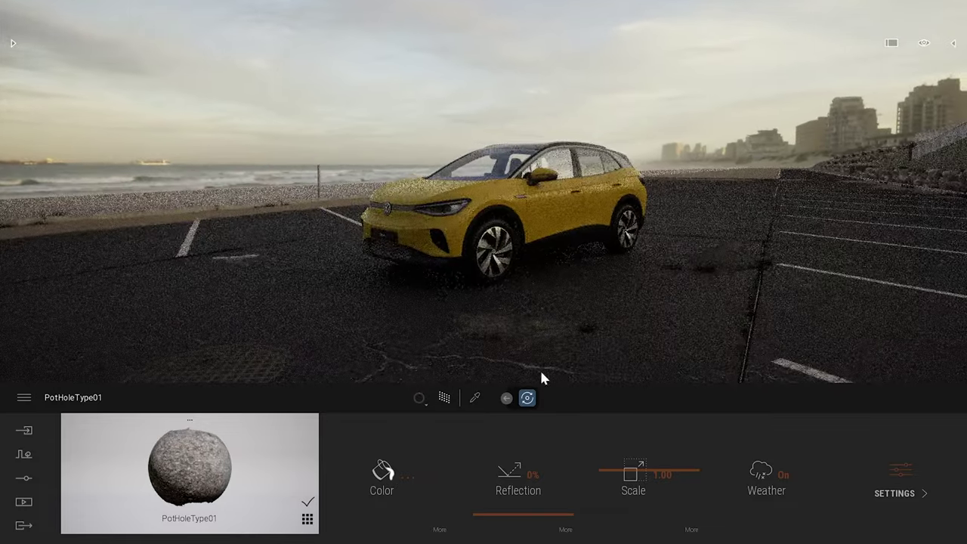
Create a media image from the current view of the car and open its settings.
{"action": "left_click", "coordinate": [27, 501]}
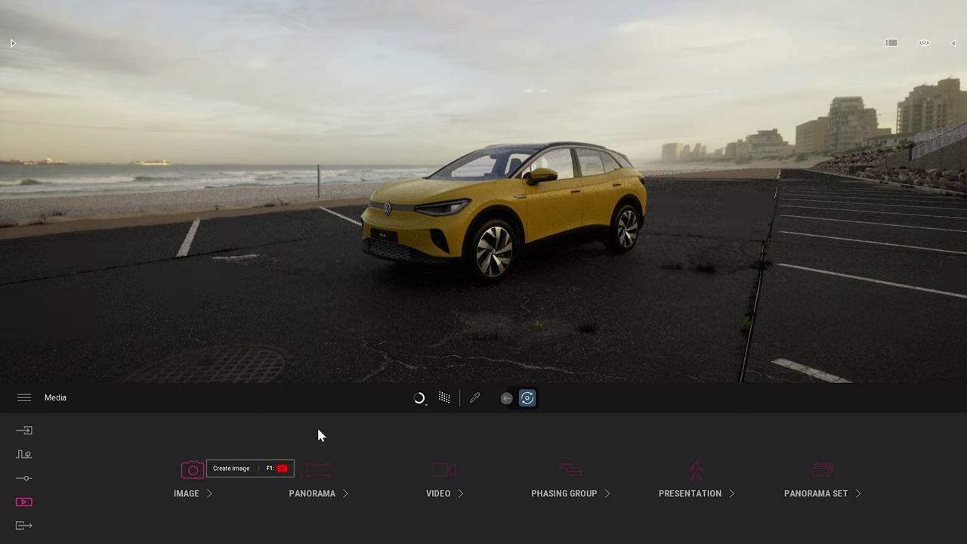
{"action": "left_click", "coordinate": [193, 470]}
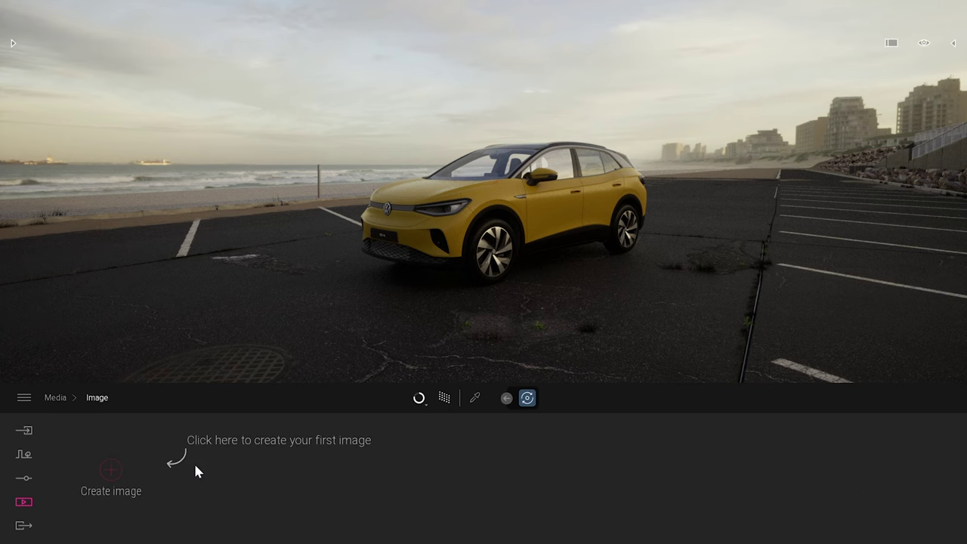
{"action": "left_click", "coordinate": [111, 469]}
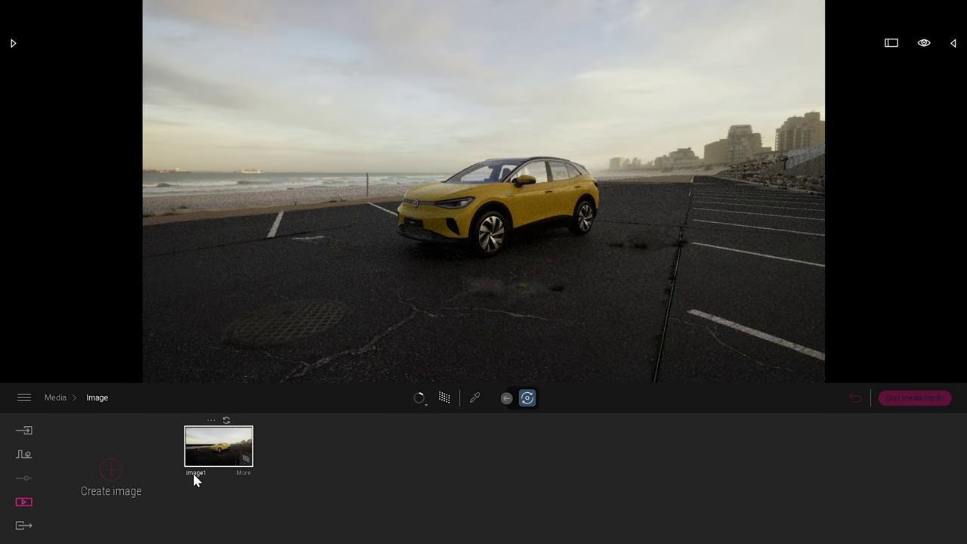
{"action": "left_click", "coordinate": [243, 473]}
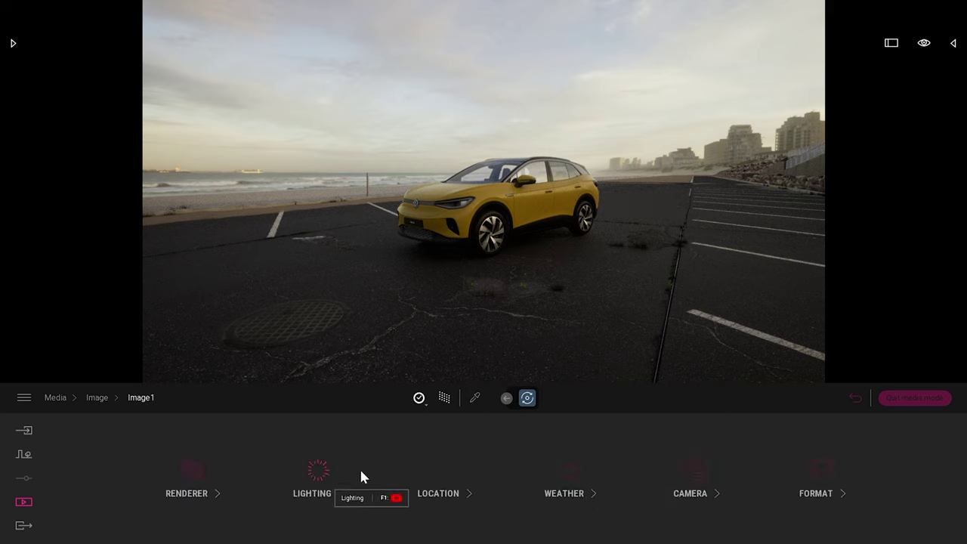
Set the image camera's field of view to 20 and refresh Image1 with the tighter view of the car.
{"action": "left_click", "coordinate": [694, 465]}
{"action": "left_click", "coordinate": [140, 475]}
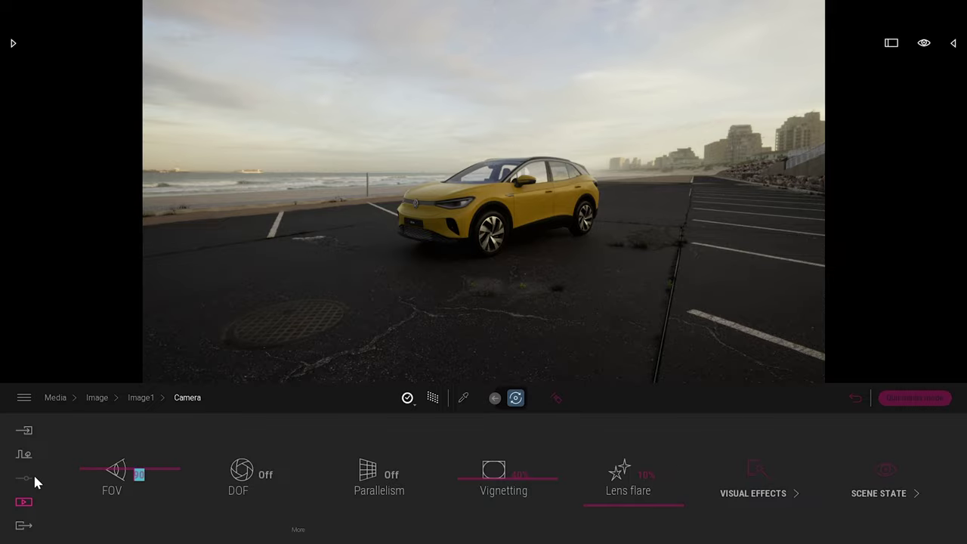
{"action": "type", "text": "20"}
{"action": "key", "text": "Return"}
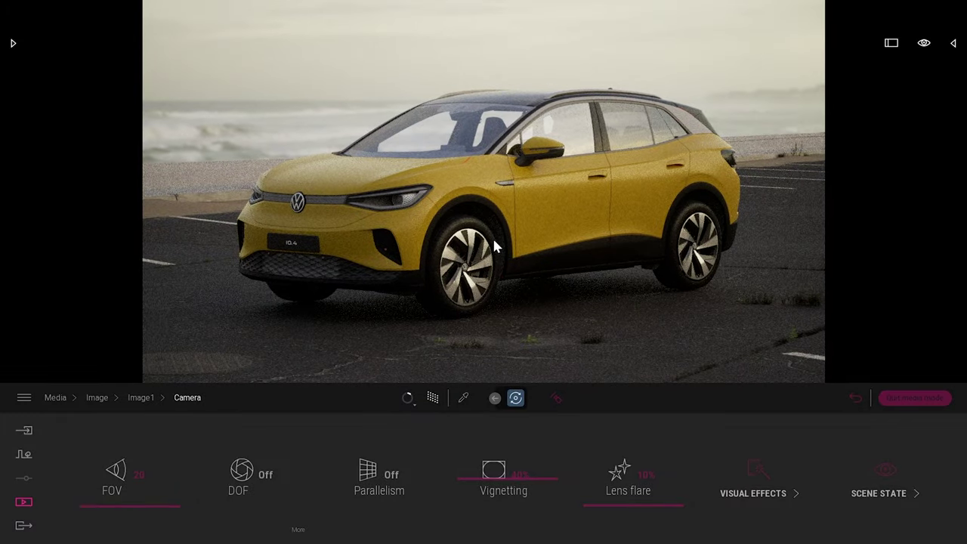
{"action": "left_click", "coordinate": [852, 400]}
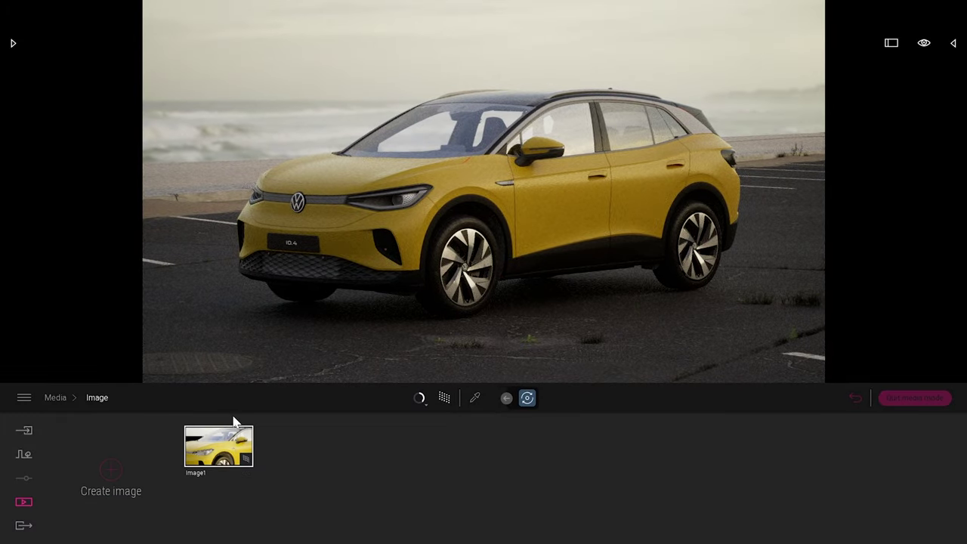
{"action": "left_click", "coordinate": [226, 420]}
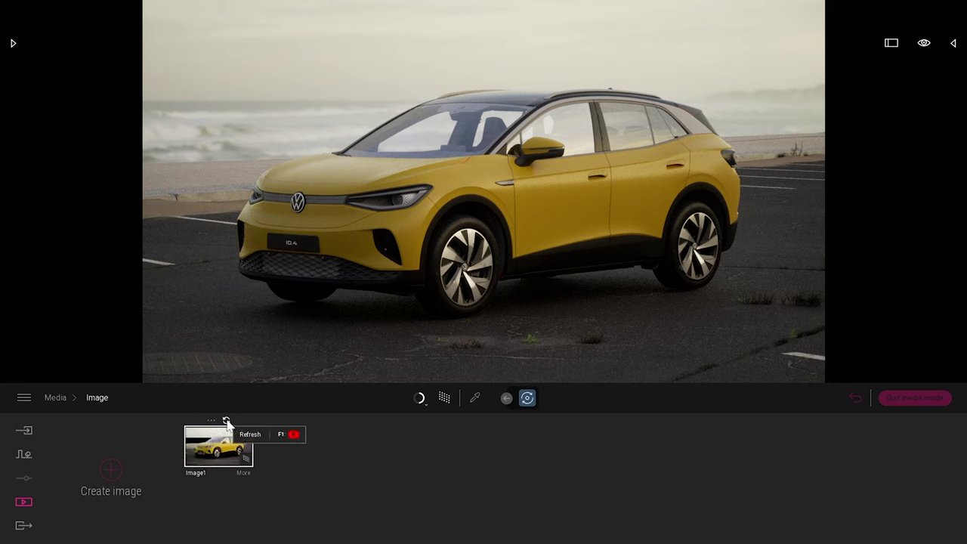
Turn off auto-exposure in Image1's lighting settings and set the exposure to 3.00.
{"action": "left_click", "coordinate": [244, 477]}
{"action": "left_click", "coordinate": [321, 477]}
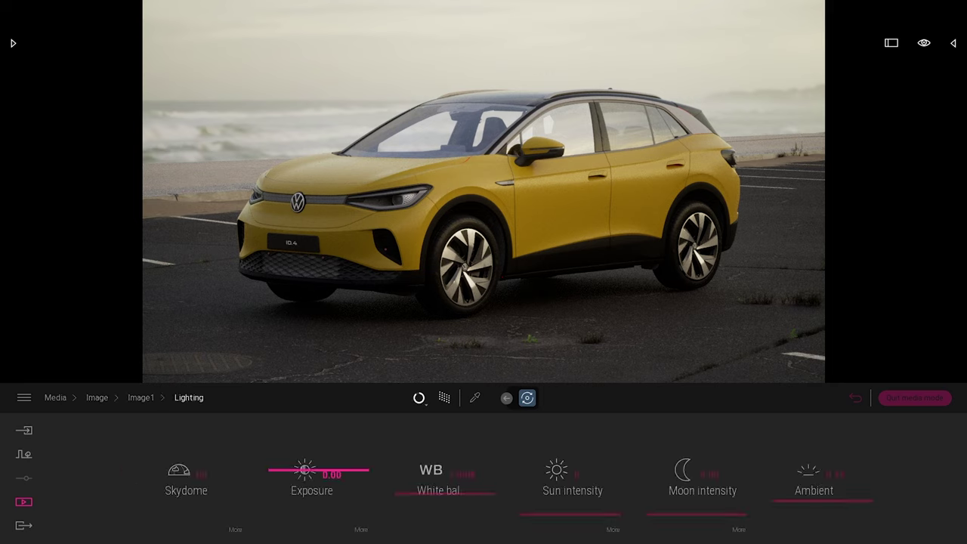
{"action": "left_click", "coordinate": [362, 530]}
{"action": "left_click", "coordinate": [579, 477]}
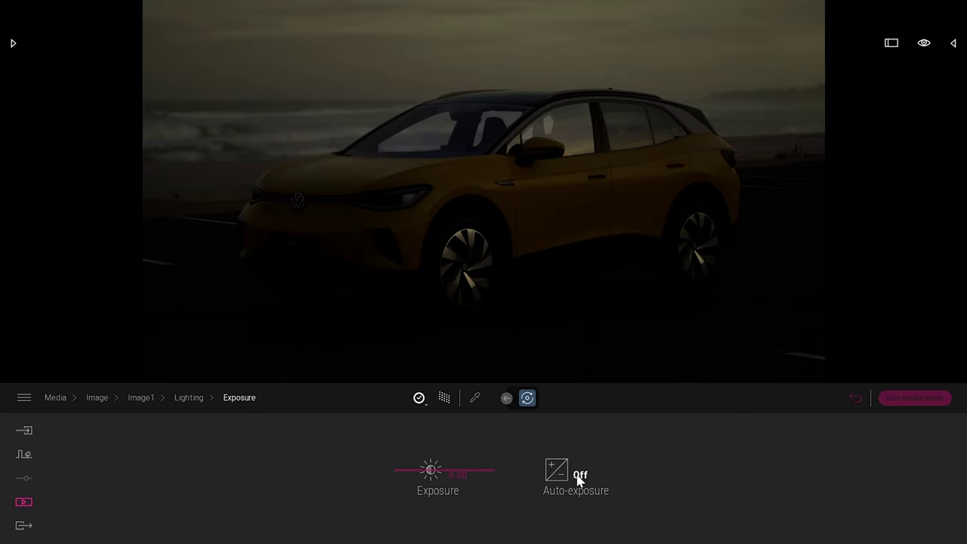
{"action": "double_click", "coordinate": [458, 475]}
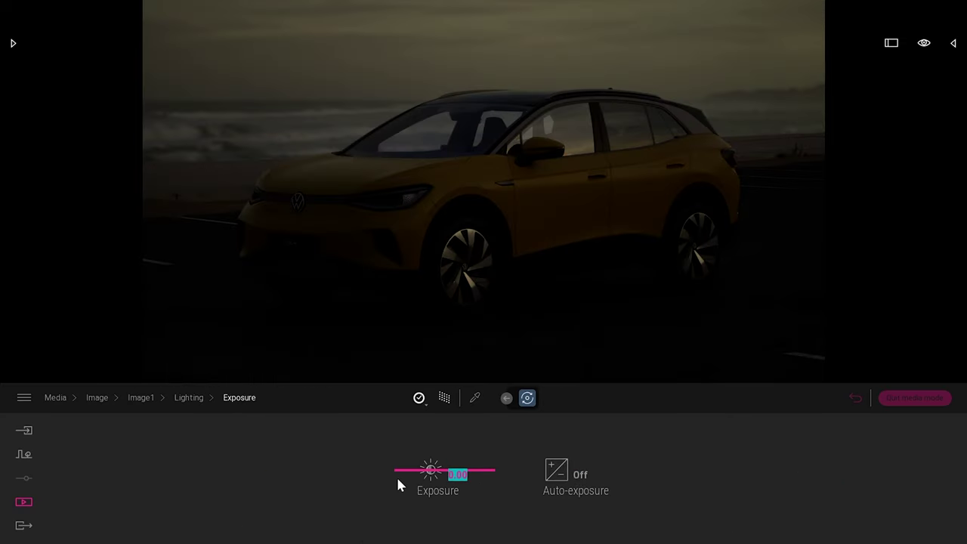
{"action": "type", "text": "2"}
{"action": "key", "text": "Return"}
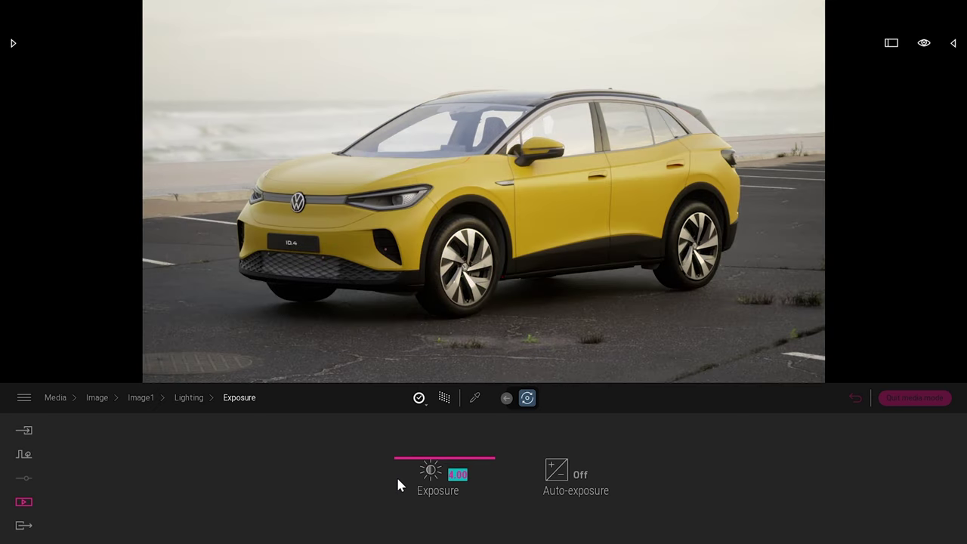
{"action": "left_click", "coordinate": [397, 479]}
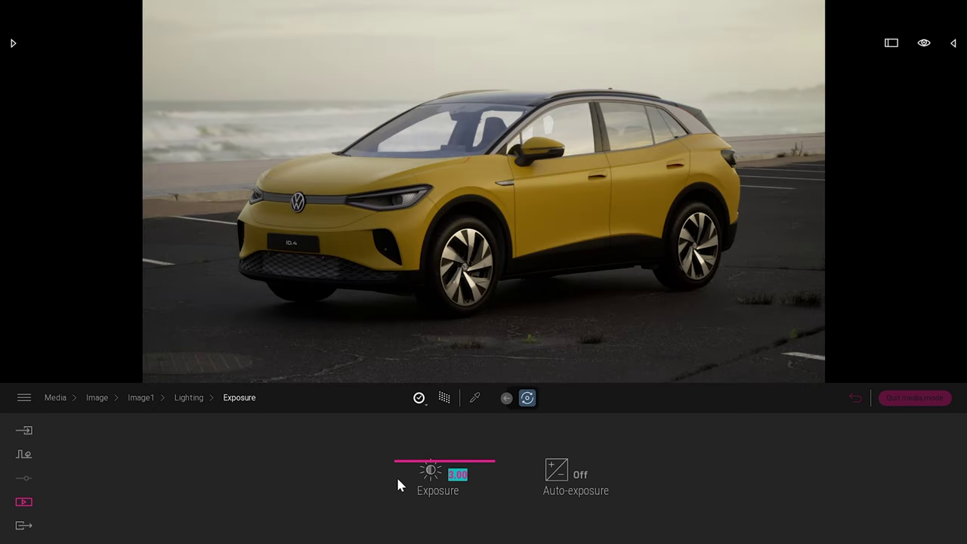
{"action": "left_click", "coordinate": [189, 398]}
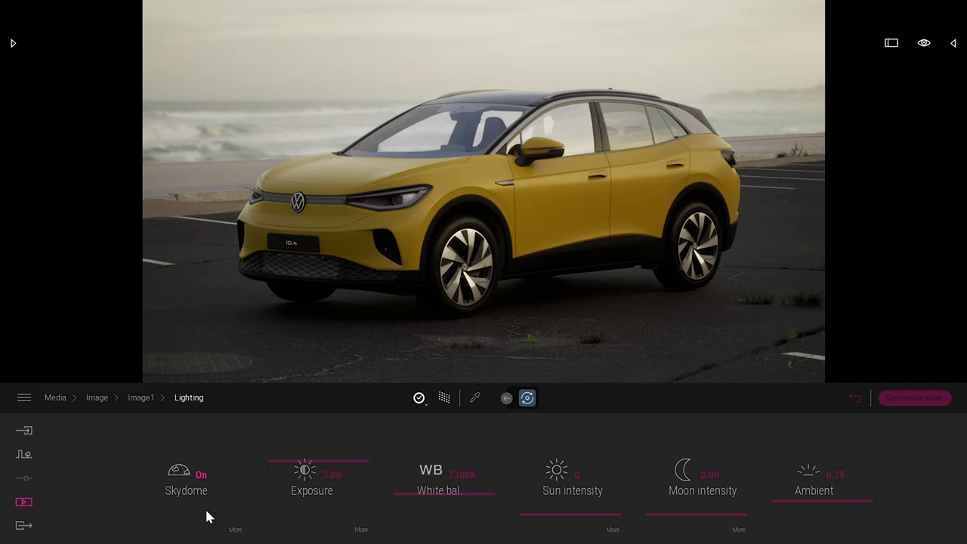
Set the skydome intensity for Image1 to 3.00.
{"action": "left_click", "coordinate": [234, 530]}
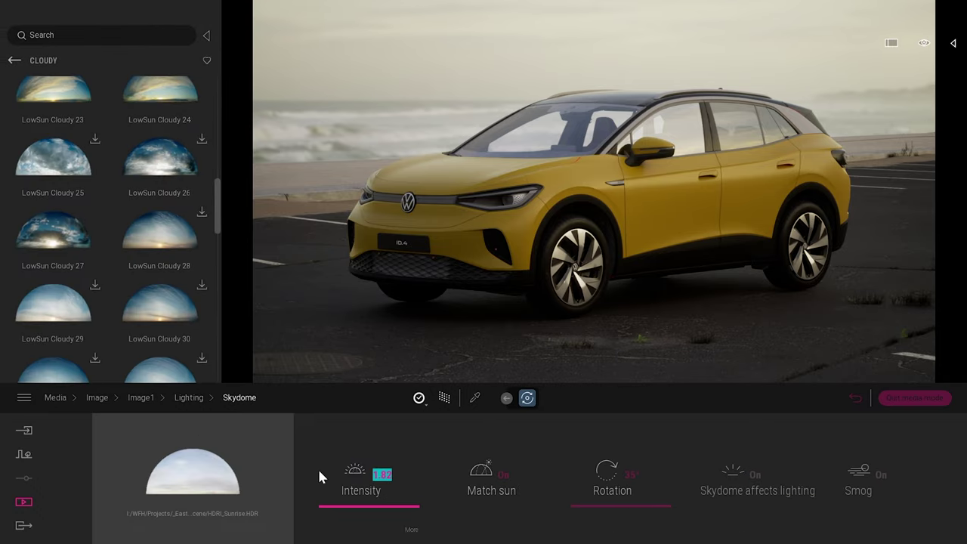
{"action": "type", "text": "4"}
{"action": "key", "text": "Return"}
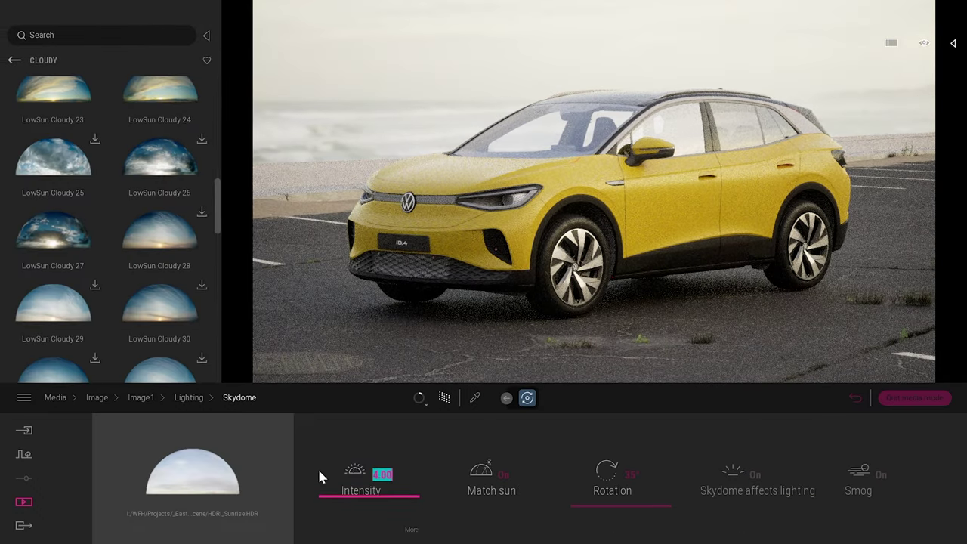
{"action": "scroll", "coordinate": [318, 475], "scroll_direction": "down", "scroll_amount": 1}
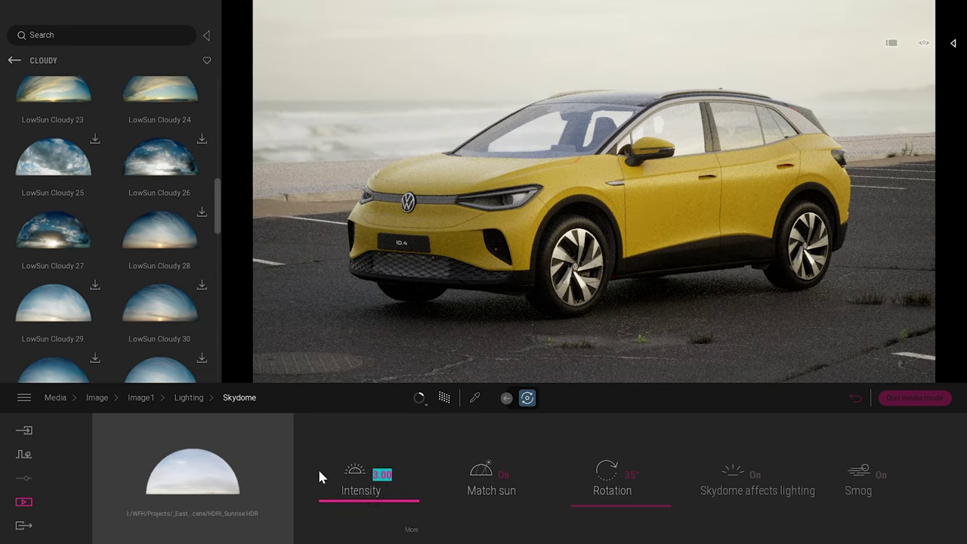
{"action": "left_click", "coordinate": [175, 397]}
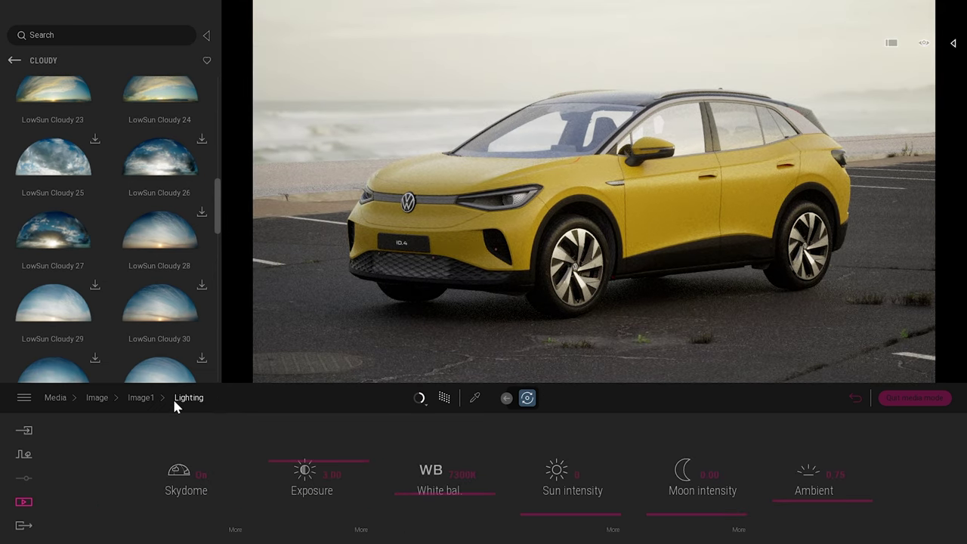
Check the ambient option behind the skydome intensity and turn off Match sun for the skydome.
{"action": "left_click", "coordinate": [241, 532]}
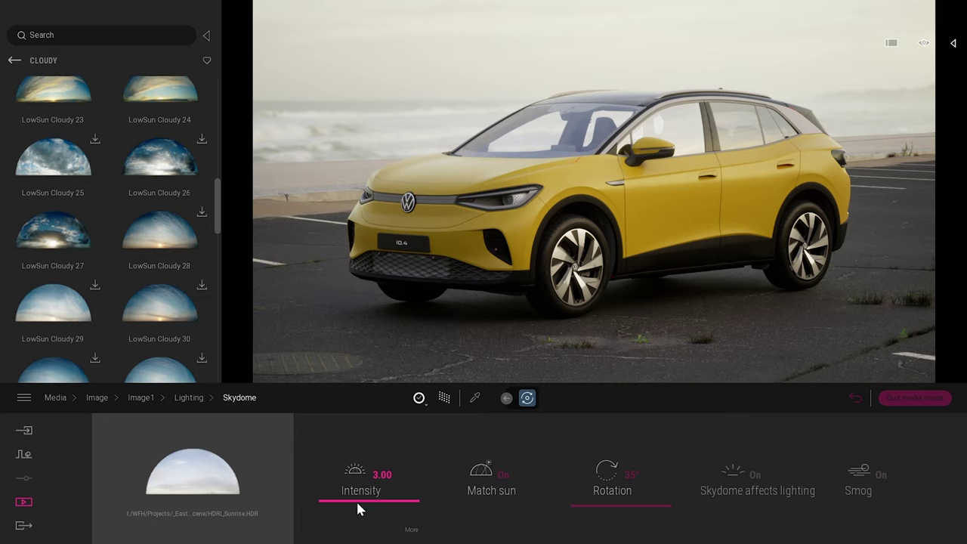
{"action": "left_click", "coordinate": [412, 531]}
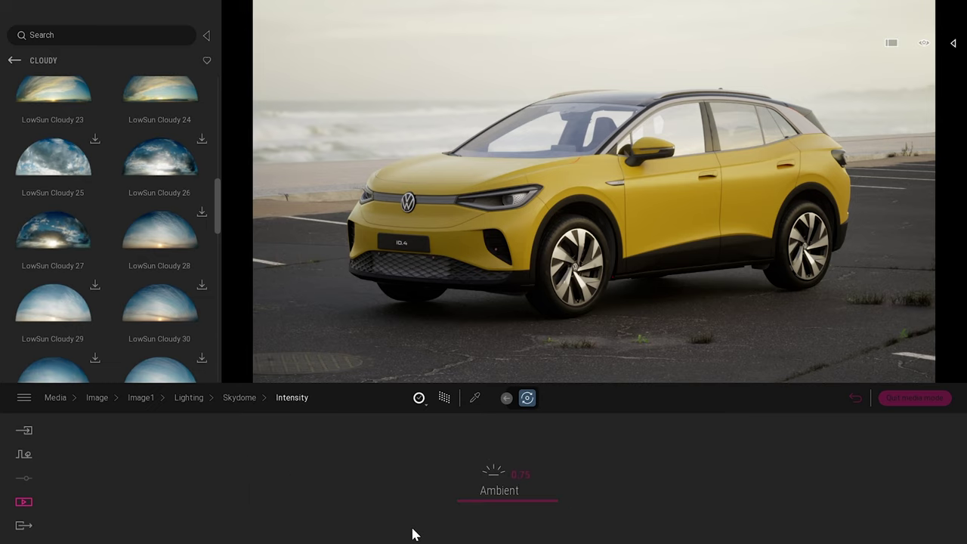
{"action": "left_click", "coordinate": [235, 398]}
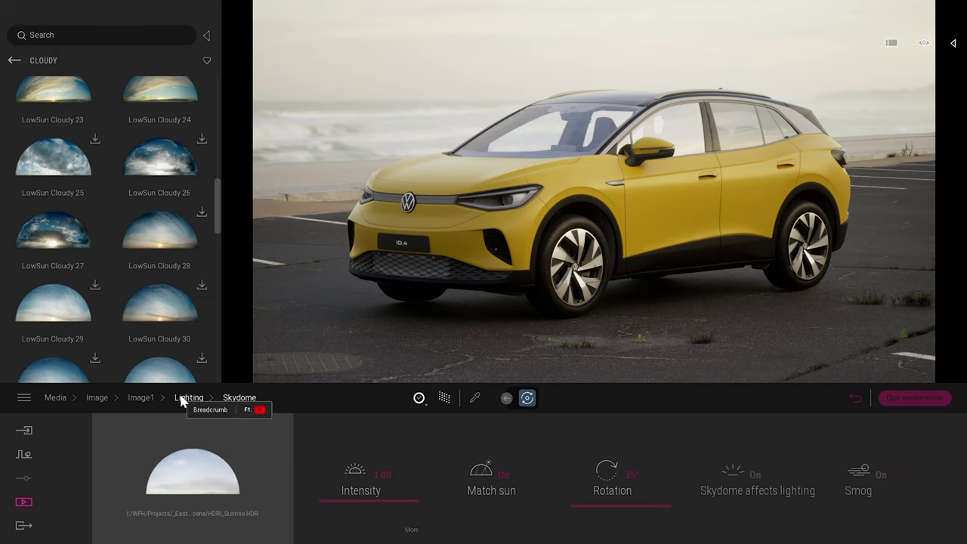
{"action": "left_click", "coordinate": [502, 476]}
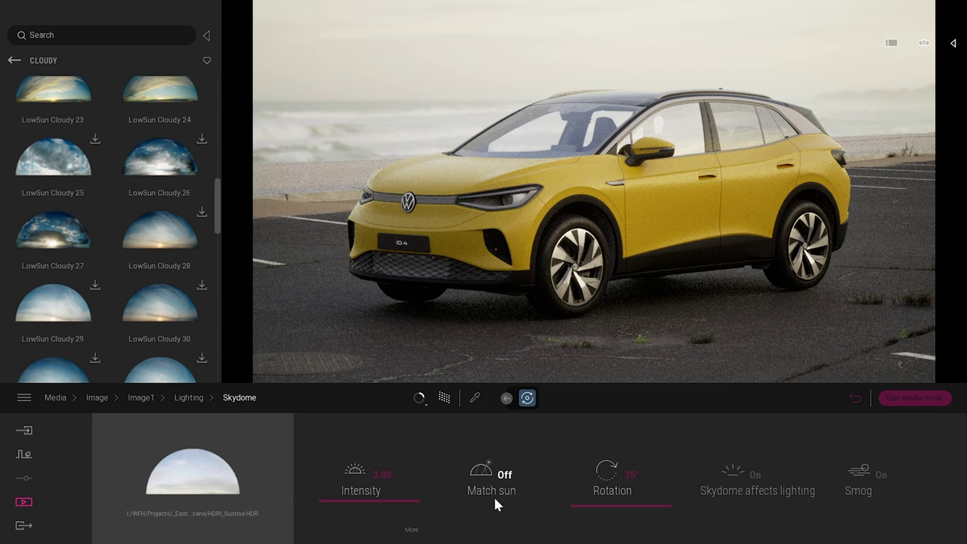
{"action": "left_click", "coordinate": [186, 398]}
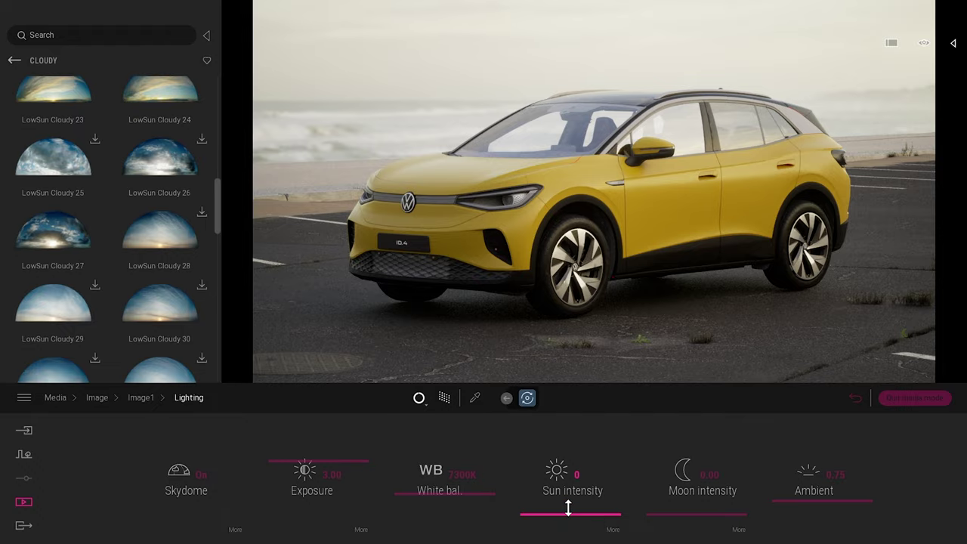
Raise Image1's sun intensity to 20 so the car casts a sunlit shadow on the asphalt.
{"action": "left_click_drag", "start_coordinate": [570, 516], "coordinate": [570, 479]}
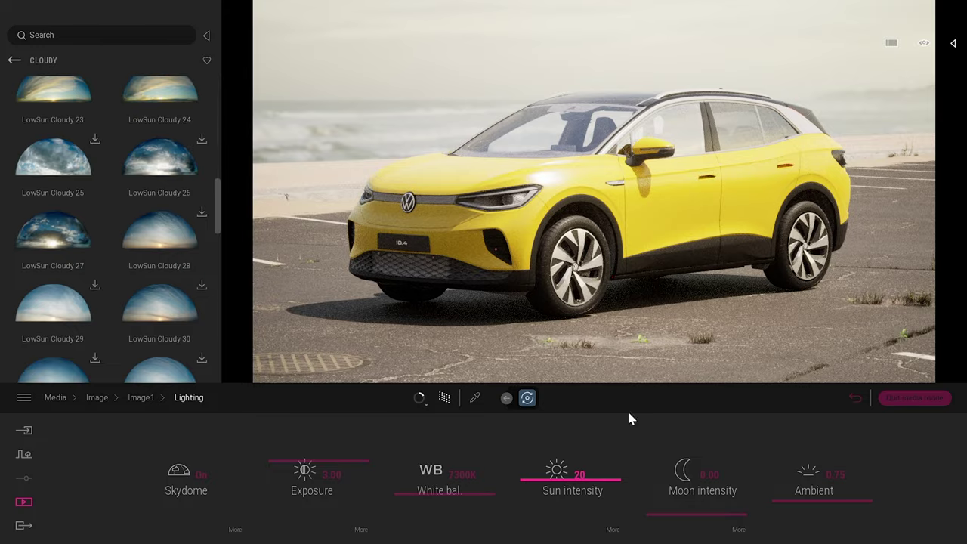
{"action": "mouse_move", "coordinate": [491, 338]}
{"action": "right_mouse_down"}
{"action": "mouse_move", "coordinate": [513, 151]}
{"action": "mouse_move", "coordinate": [619, 212]}
{"action": "mouse_move", "coordinate": [536, 377]}
{"action": "mouse_move", "coordinate": [461, 332]}
{"action": "mouse_move", "coordinate": [496, 333]}
{"action": "right_mouse_up"}
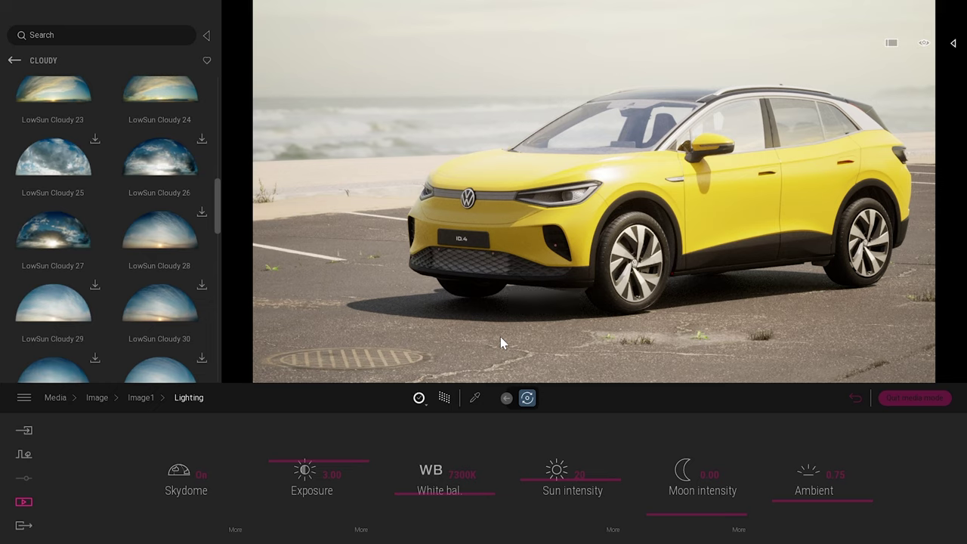
{"action": "left_click", "coordinate": [141, 397]}
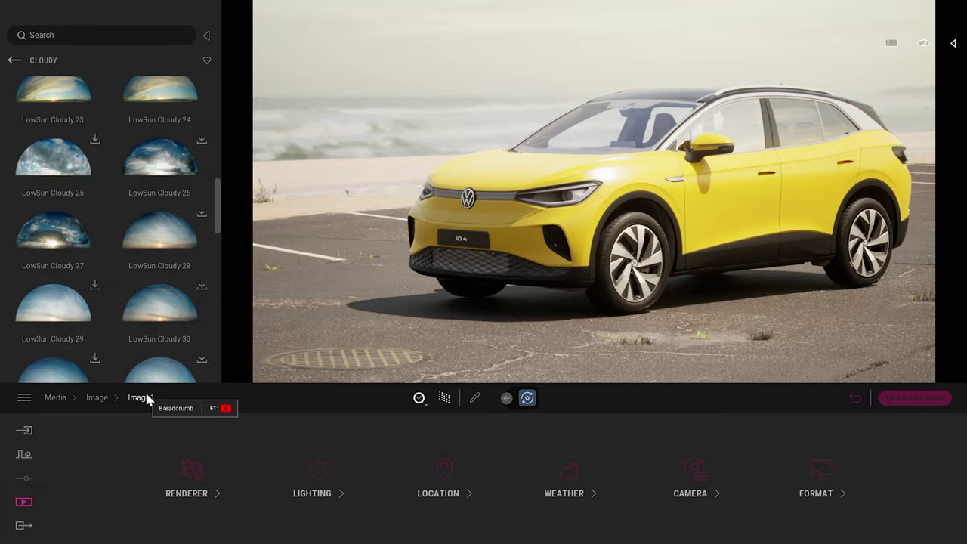
{"action": "mouse_move", "coordinate": [689, 269]}
{"action": "right_mouse_down"}
{"action": "mouse_move", "coordinate": [668, 253]}
{"action": "mouse_move", "coordinate": [710, 258]}
{"action": "mouse_move", "coordinate": [688, 266]}
{"action": "right_mouse_up"}
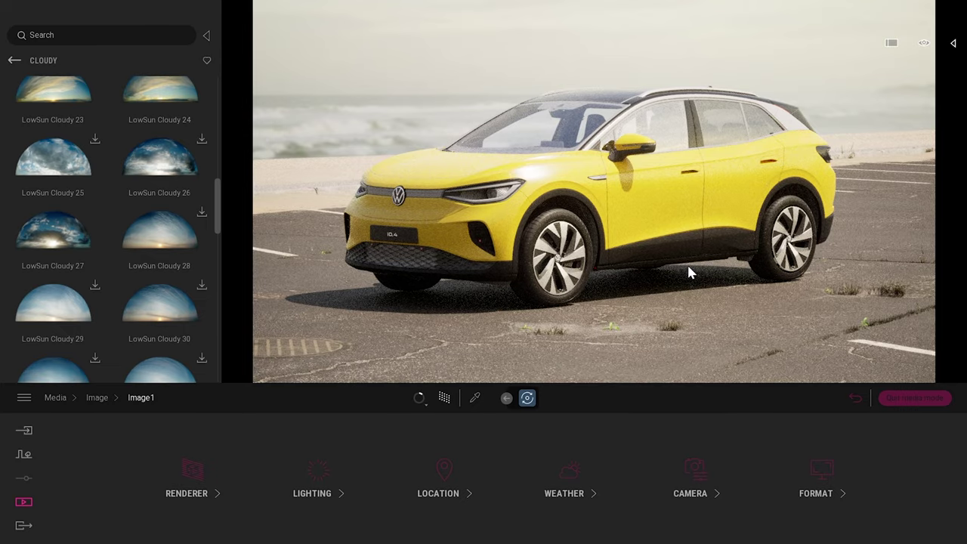
Set Image1's time of day to 07:30 and its north offset to 63° to change the sun direction.
{"action": "left_click", "coordinate": [443, 472]}
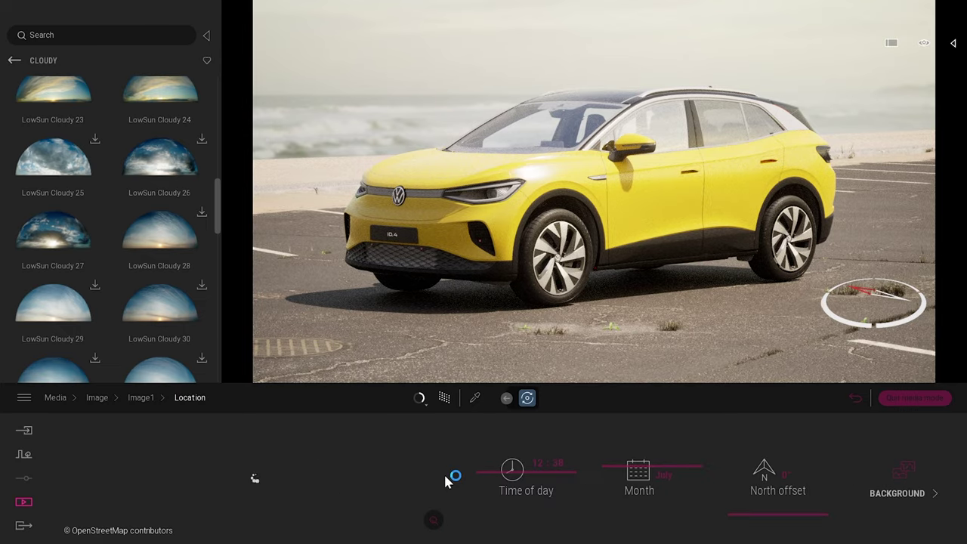
{"action": "left_click_drag", "start_coordinate": [507, 471], "coordinate": [508, 457]}
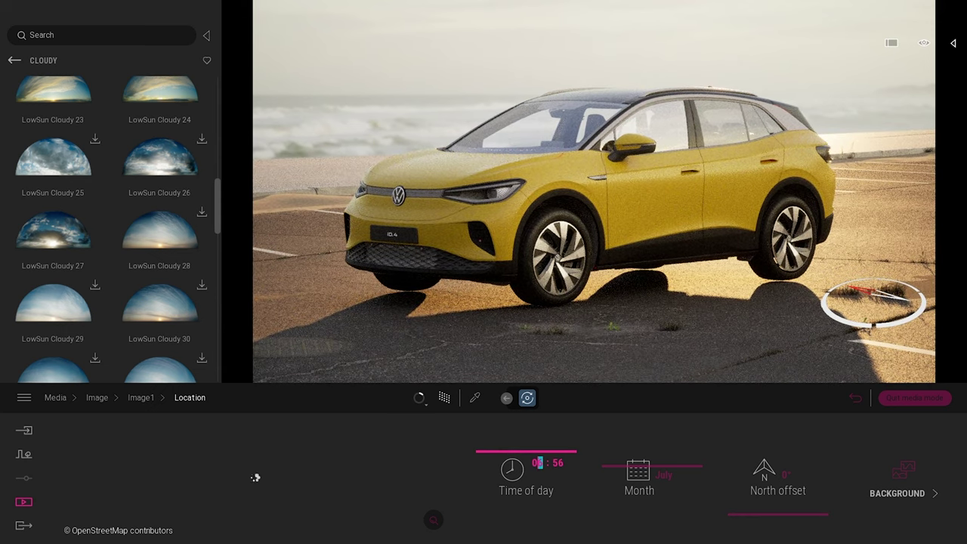
{"action": "type", "text": "7"}
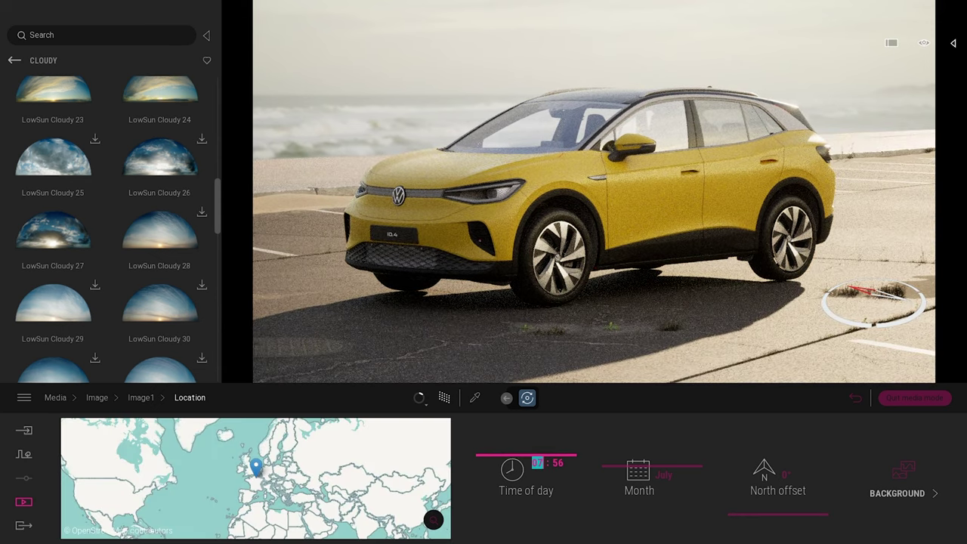
{"action": "key", "text": "Tab"}
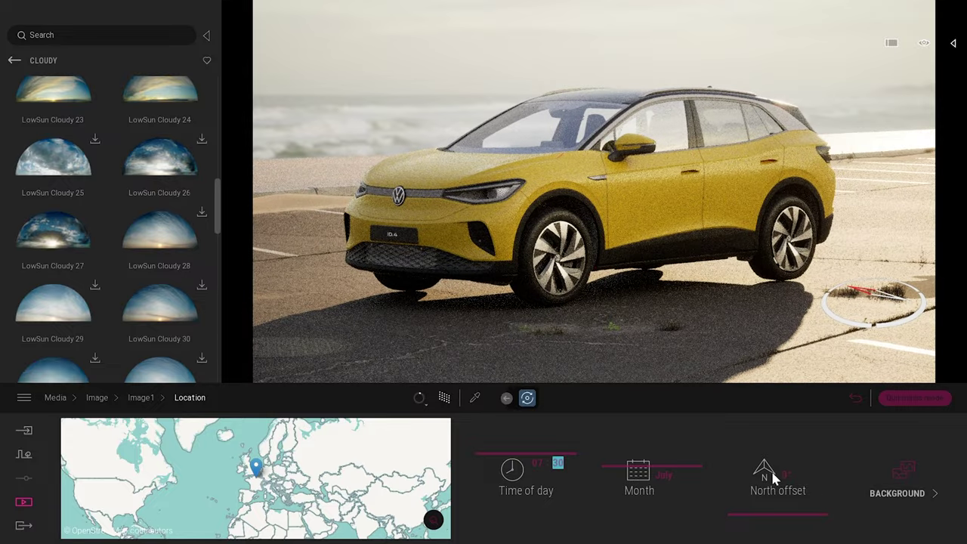
{"action": "left_click_drag", "start_coordinate": [767, 518], "coordinate": [759, 497]}
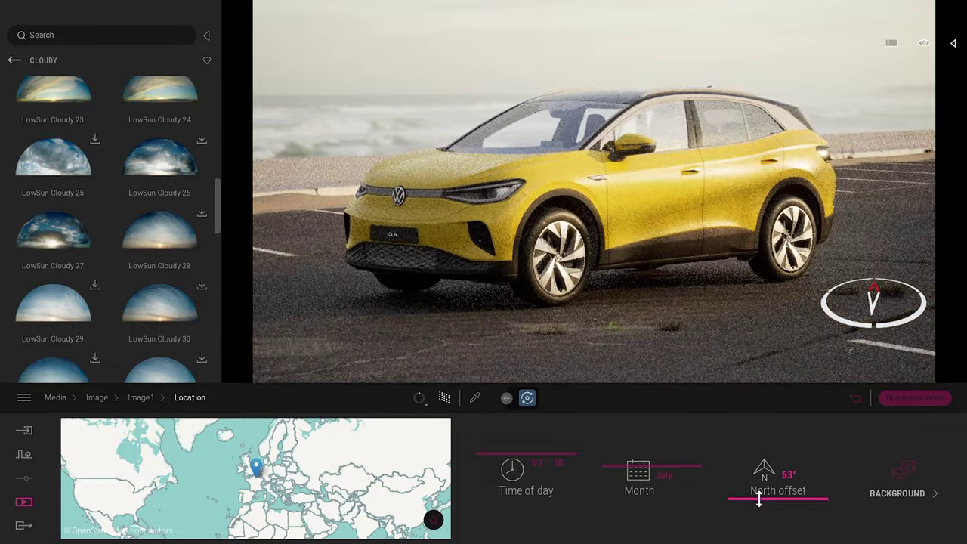
Try a wider framing of the car with more sky and parking lot around it.
{"action": "right_click_drag", "start_coordinate": [635, 292], "coordinate": [628, 293]}
{"action": "scroll", "coordinate": [628, 293], "scroll_direction": "down", "scroll_amount": 3}
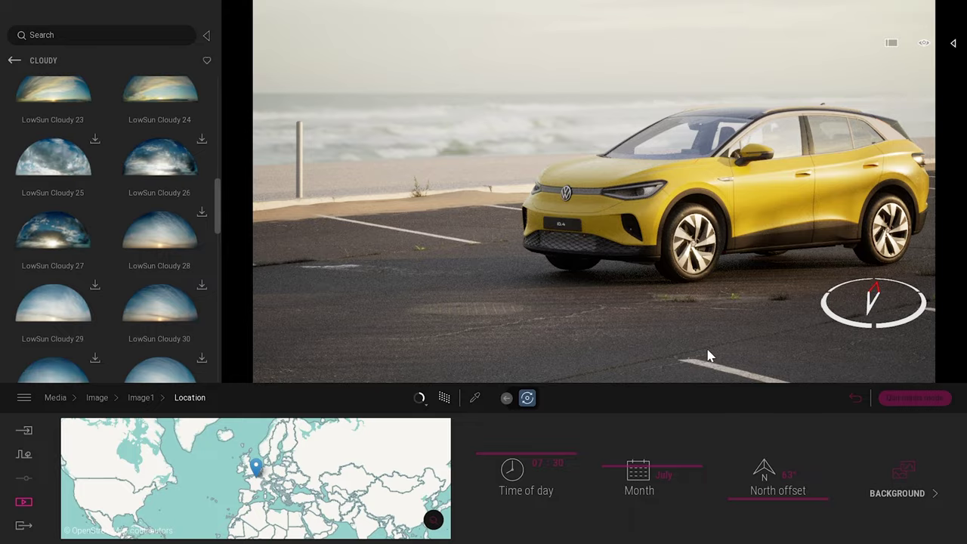
{"action": "right_click_drag", "start_coordinate": [637, 324], "coordinate": [637, 324]}
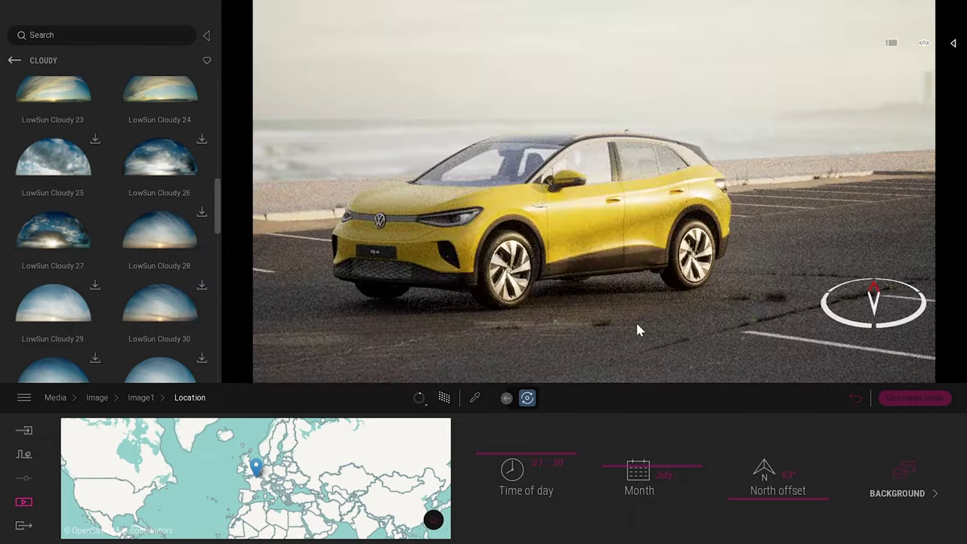
{"action": "left_click_drag", "start_coordinate": [636, 330], "coordinate": [495, 344]}
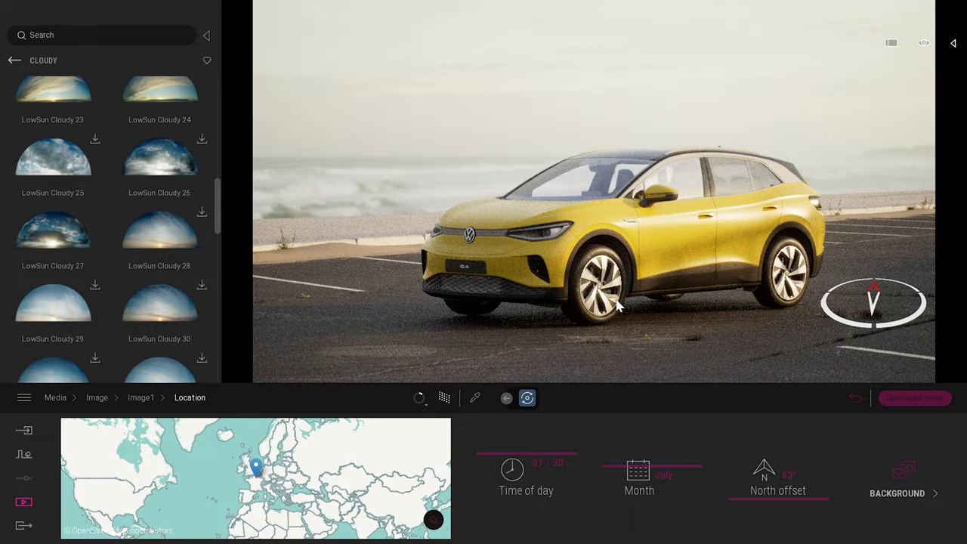
Recall Image1, reframe the car from farther back with more open ground beside it, and refresh the image with that view.
{"action": "left_click", "coordinate": [856, 397]}
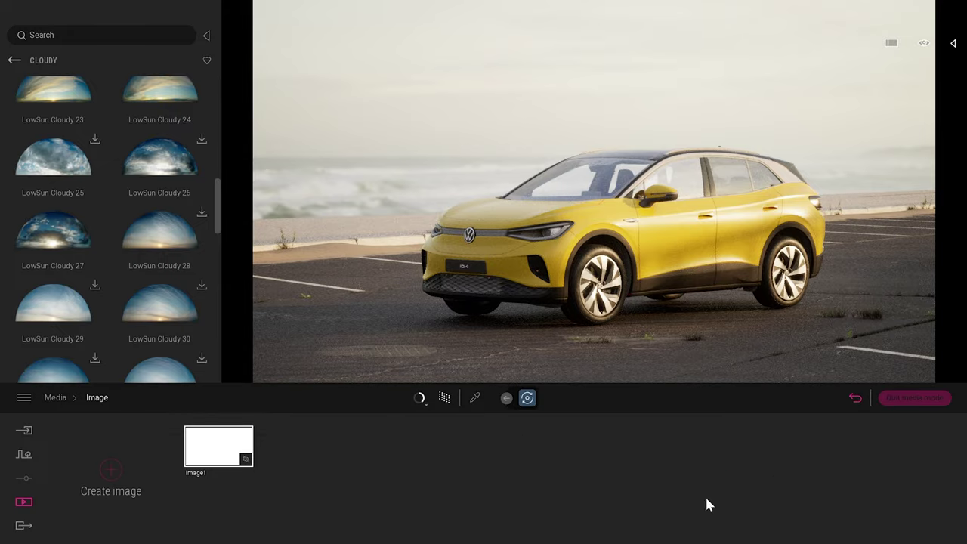
{"action": "left_click", "coordinate": [228, 460]}
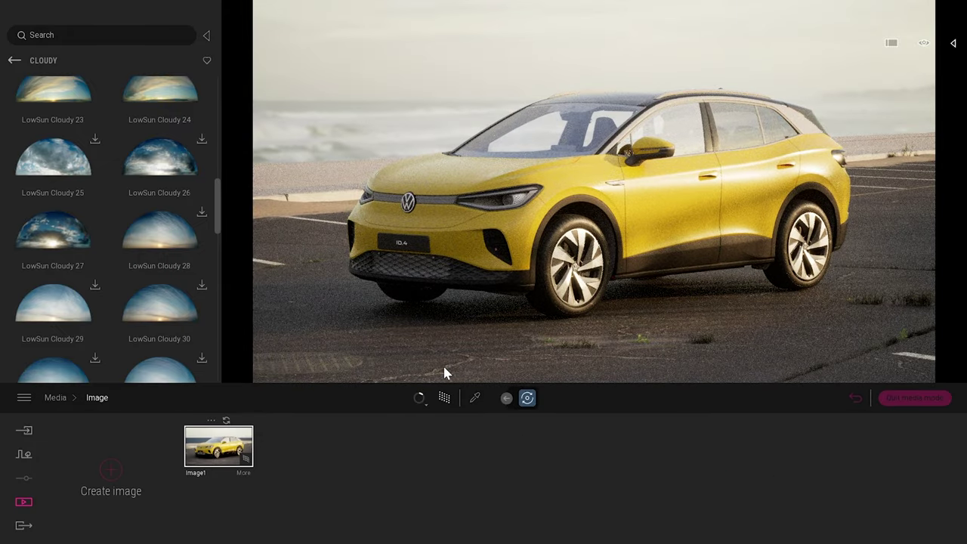
{"action": "mouse_move", "coordinate": [684, 260]}
{"action": "right_mouse_down"}
{"action": "mouse_move", "coordinate": [694, 259]}
{"action": "mouse_move", "coordinate": [672, 248]}
{"action": "mouse_move", "coordinate": [682, 241]}
{"action": "mouse_move", "coordinate": [706, 257]}
{"action": "mouse_move", "coordinate": [661, 262]}
{"action": "mouse_move", "coordinate": [673, 261]}
{"action": "right_mouse_up"}
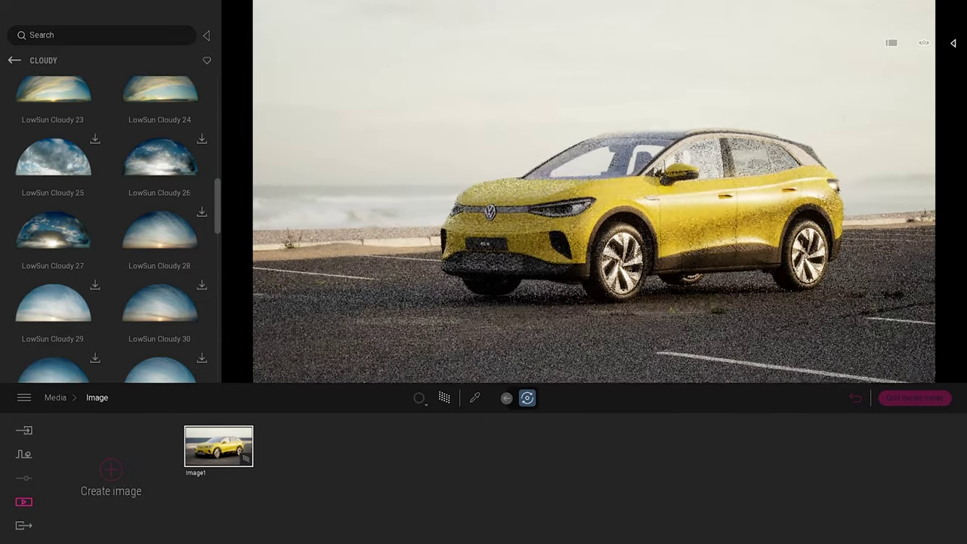
{"action": "left_click", "coordinate": [226, 421]}
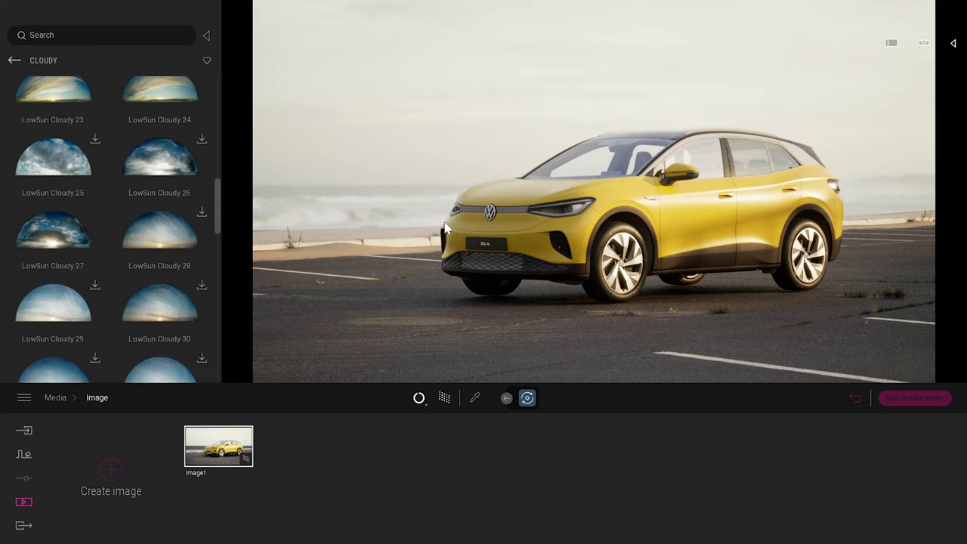
Leave media mode and examine up close how the yellow car's front wheel meets the asphalt.
{"action": "left_click", "coordinate": [927, 401]}
{"action": "right_click_drag", "start_coordinate": [585, 255], "coordinate": [656, 243]}
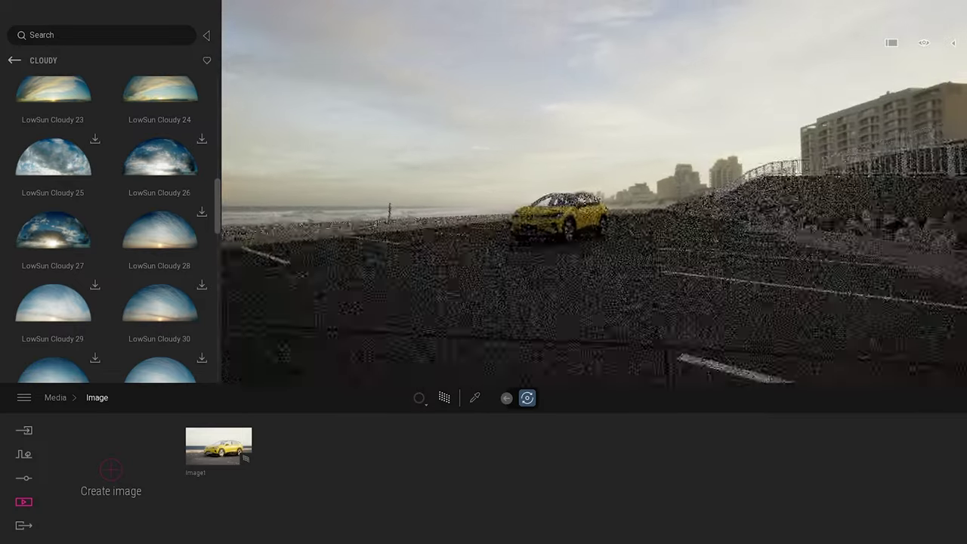
{"action": "left_click_drag", "start_coordinate": [560, 261], "coordinate": [789, 174]}
{"action": "scroll", "coordinate": [565, 236], "scroll_direction": "up", "scroll_amount": 5}
{"action": "left_click", "coordinate": [223, 442]}
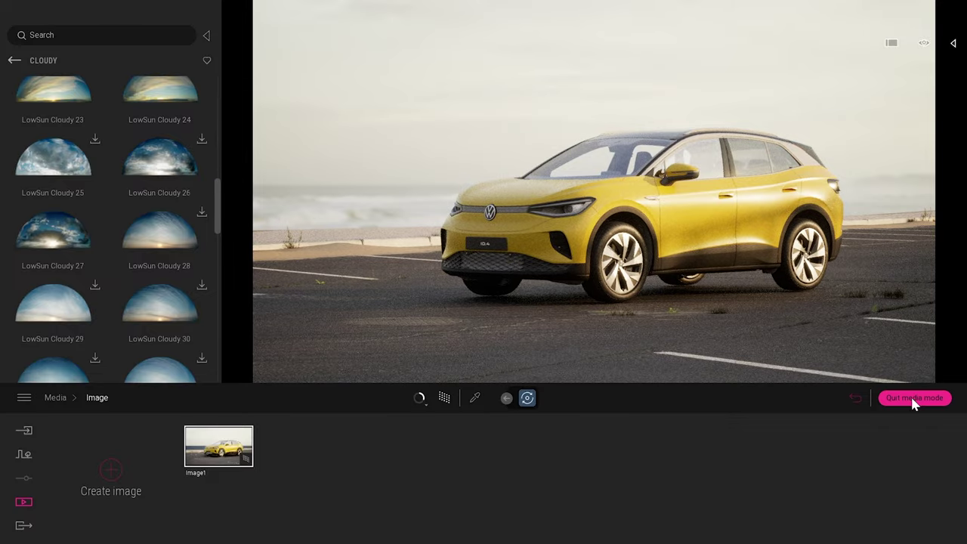
{"action": "left_click", "coordinate": [914, 398]}
{"action": "key", "text": "w"}
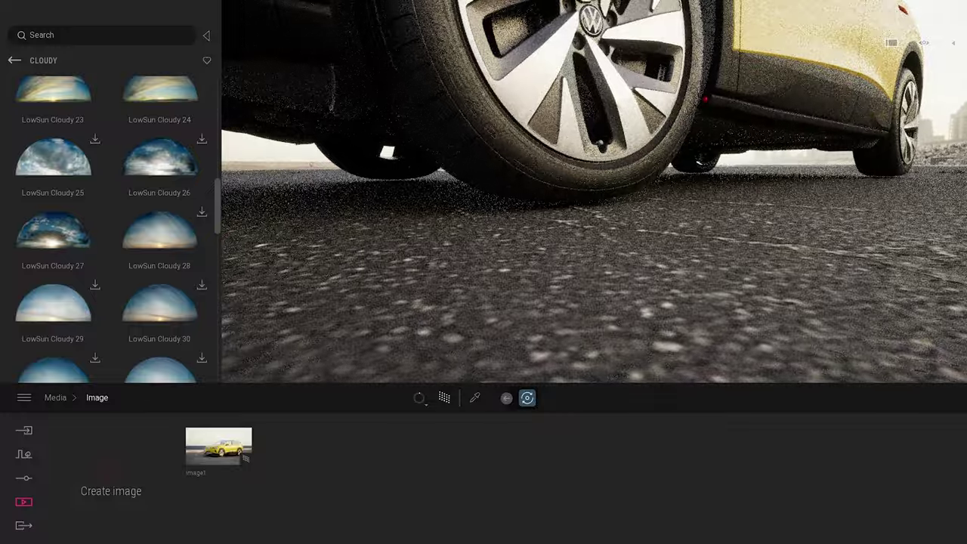
{"action": "key", "text": "s"}
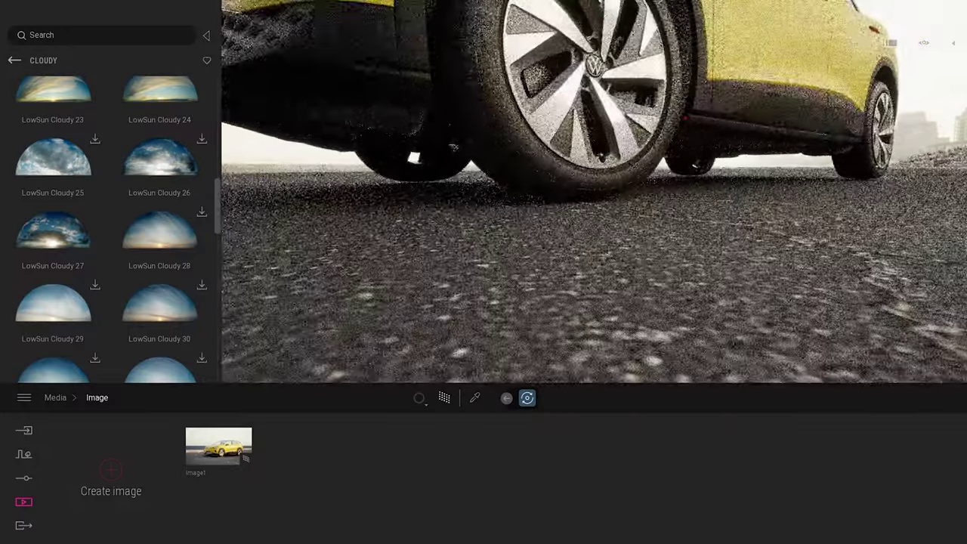
{"action": "key", "text": "w"}
{"action": "right_click_drag", "start_coordinate": [649, 183], "coordinate": [758, 183]}
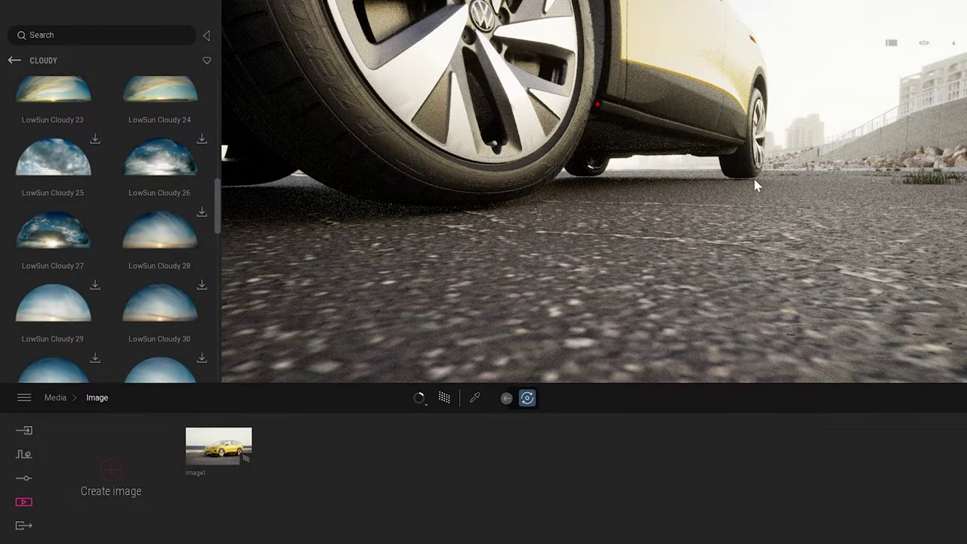
Select the ID4 group in the scene graph and lower the car slightly so its tyres rest on the asphalt.
{"action": "left_click", "coordinate": [953, 45]}
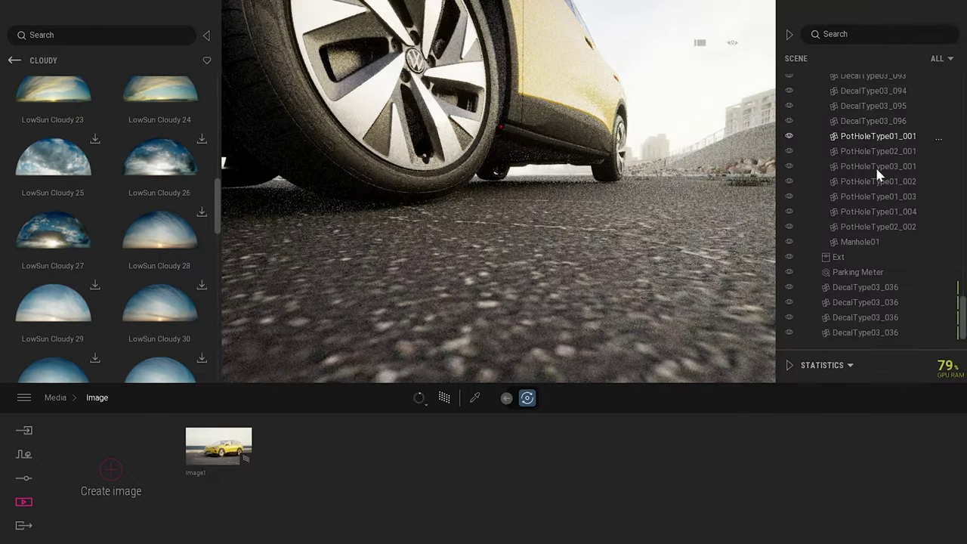
{"action": "scroll", "coordinate": [833, 130], "scroll_direction": "up", "scroll_amount": 8}
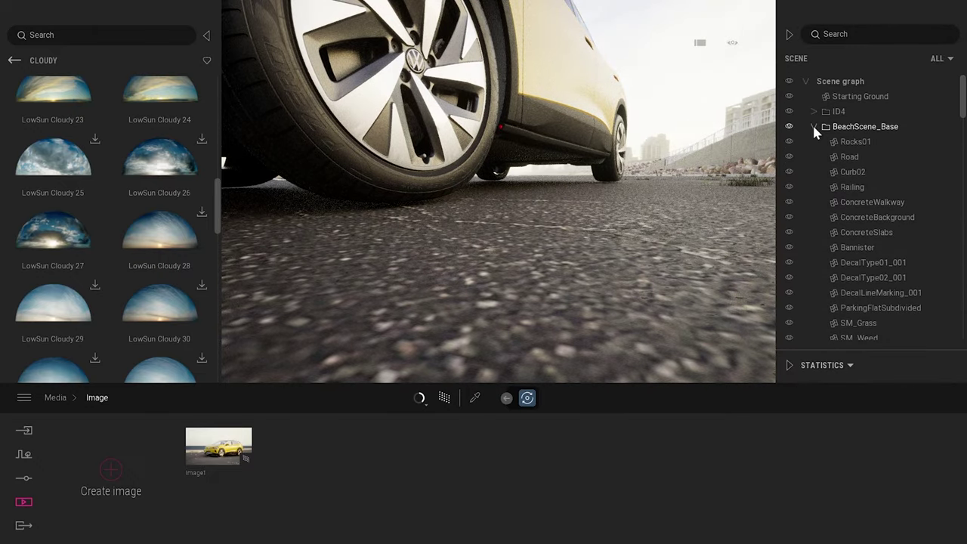
{"action": "left_click", "coordinate": [813, 126]}
{"action": "double_click", "coordinate": [838, 111]}
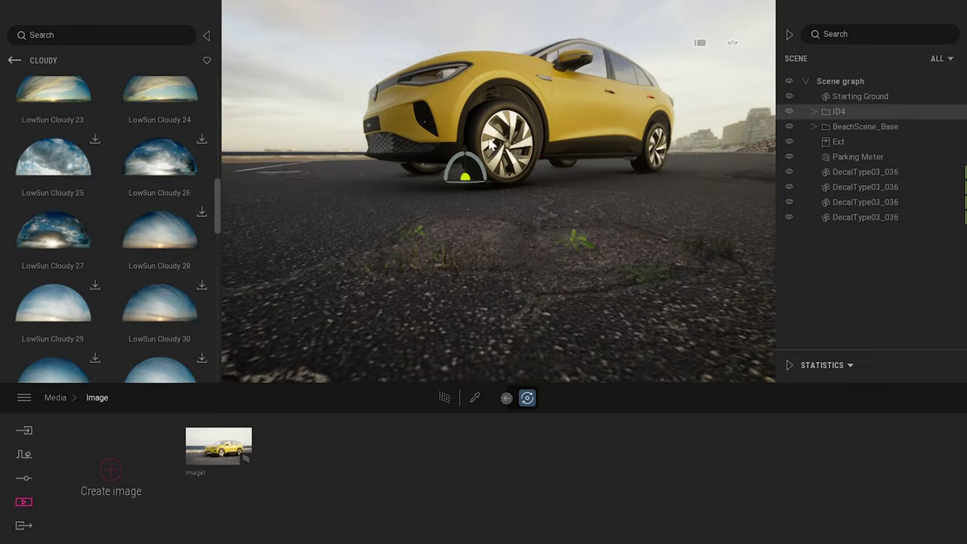
{"action": "key", "text": "w"}
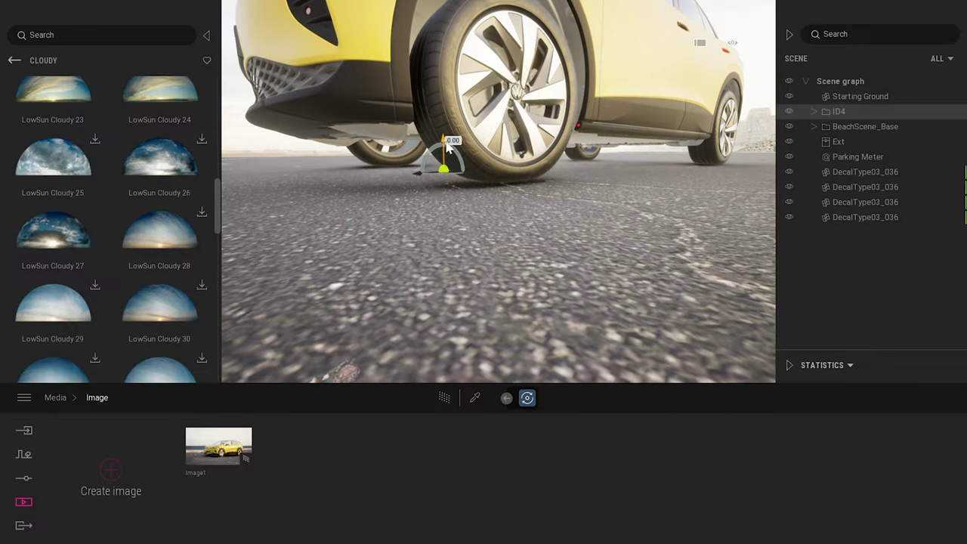
{"action": "left_click_drag", "start_coordinate": [448, 146], "coordinate": [451, 149]}
{"action": "key", "text": "Escape"}
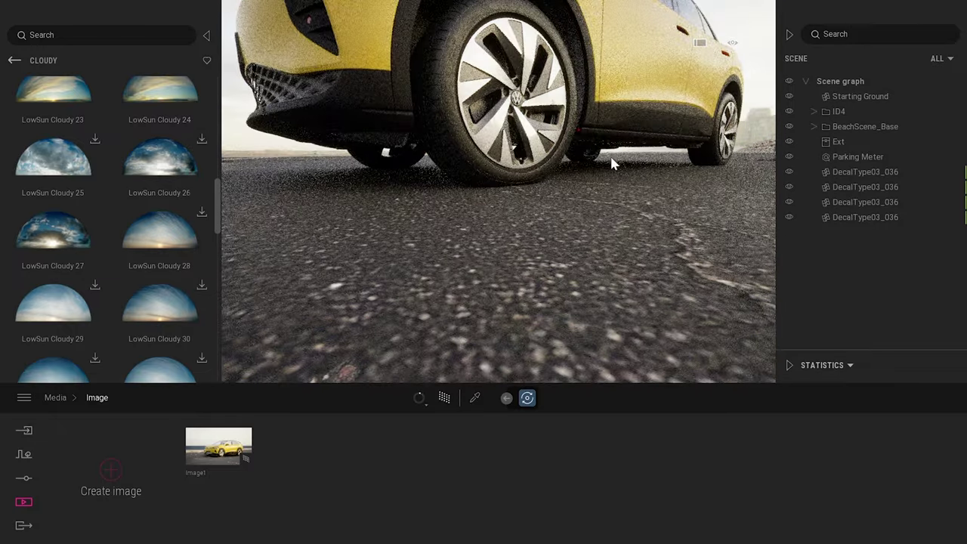
{"action": "right_click_drag", "start_coordinate": [610, 161], "coordinate": [499, 128]}
{"action": "key", "text": "w"}
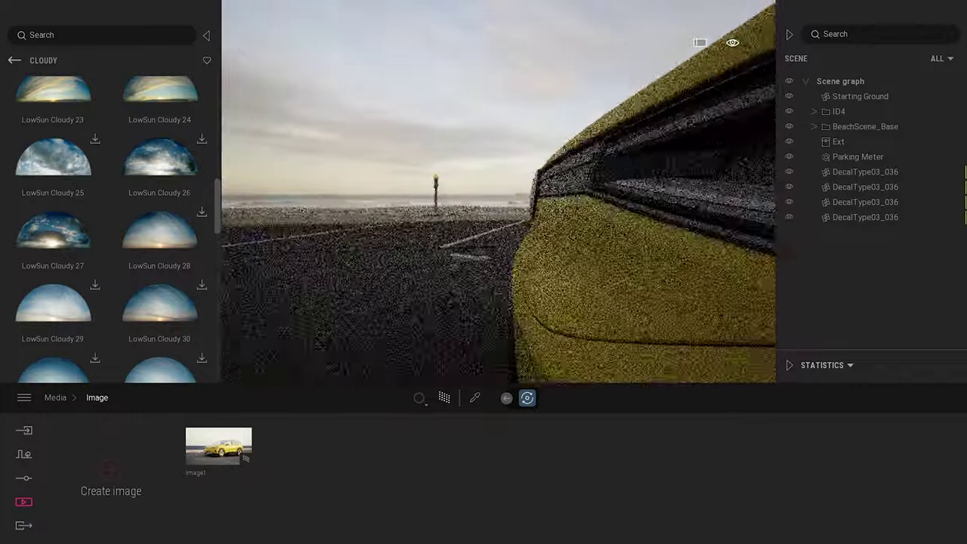
{"action": "left_click", "coordinate": [14, 60]}
{"action": "left_click", "coordinate": [15, 61]}
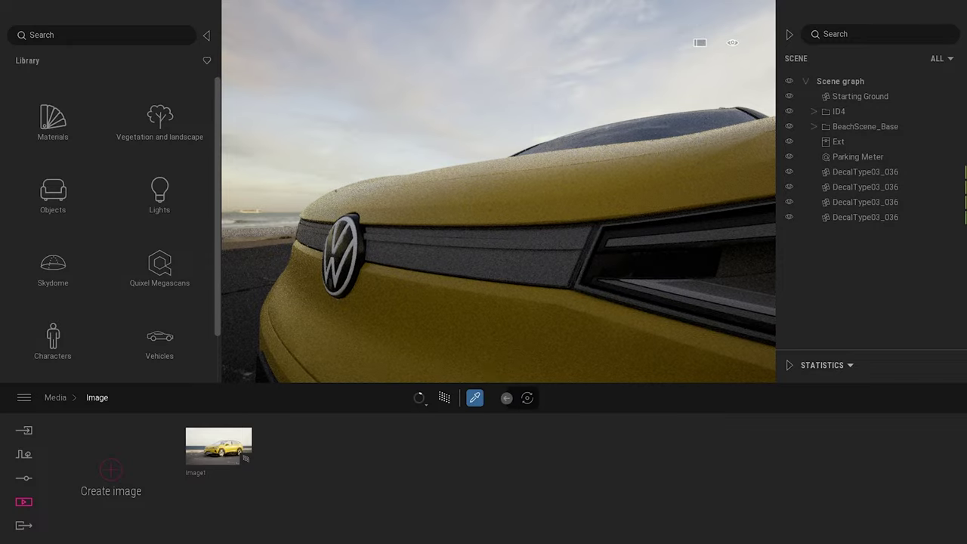
{"action": "left_click", "coordinate": [544, 255]}
{"action": "left_click", "coordinate": [445, 473]}
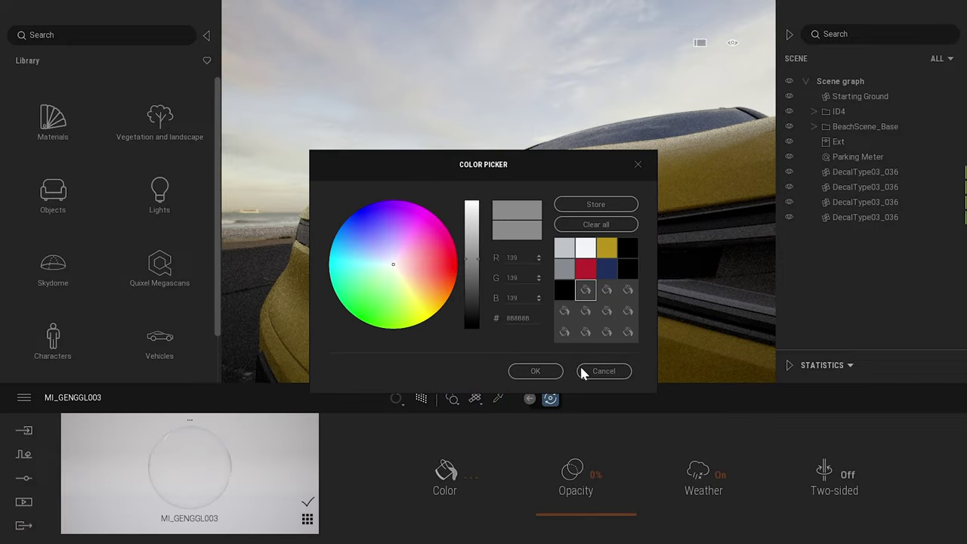
{"action": "left_click", "coordinate": [602, 371]}
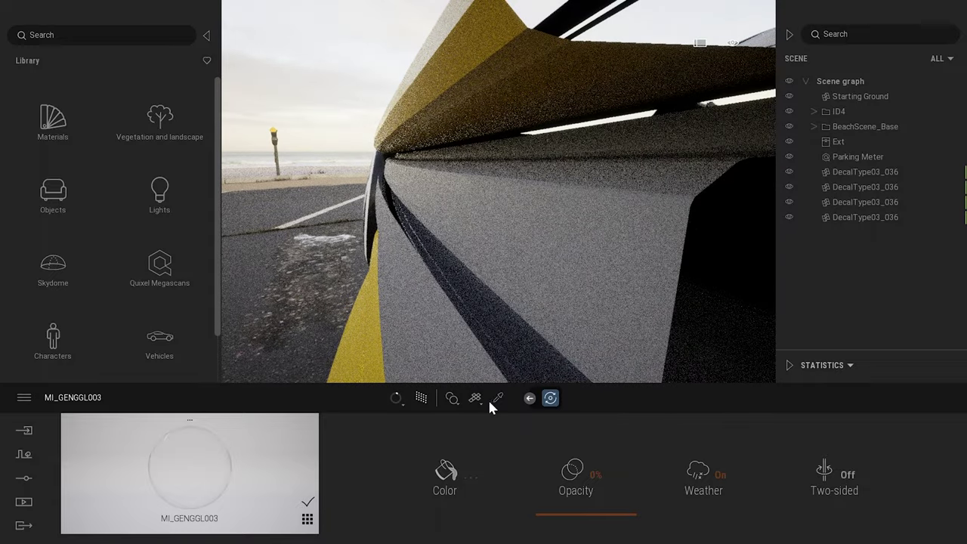
Pick the grey MI_K299B9 material inside the headlight and darken its color to near black.
{"action": "left_click", "coordinate": [669, 315]}
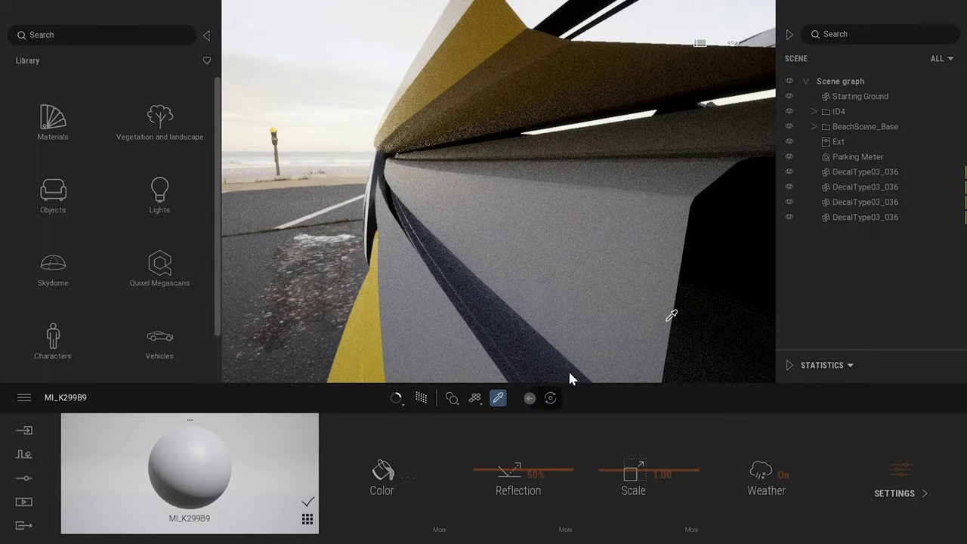
{"action": "left_click", "coordinate": [362, 487]}
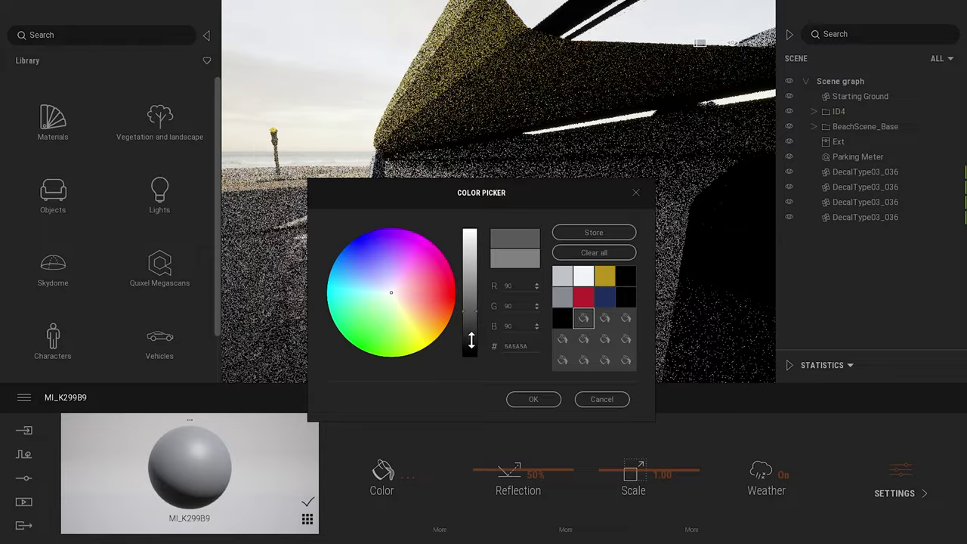
{"action": "left_click_drag", "start_coordinate": [471, 340], "coordinate": [472, 349]}
{"action": "left_click", "coordinate": [531, 398]}
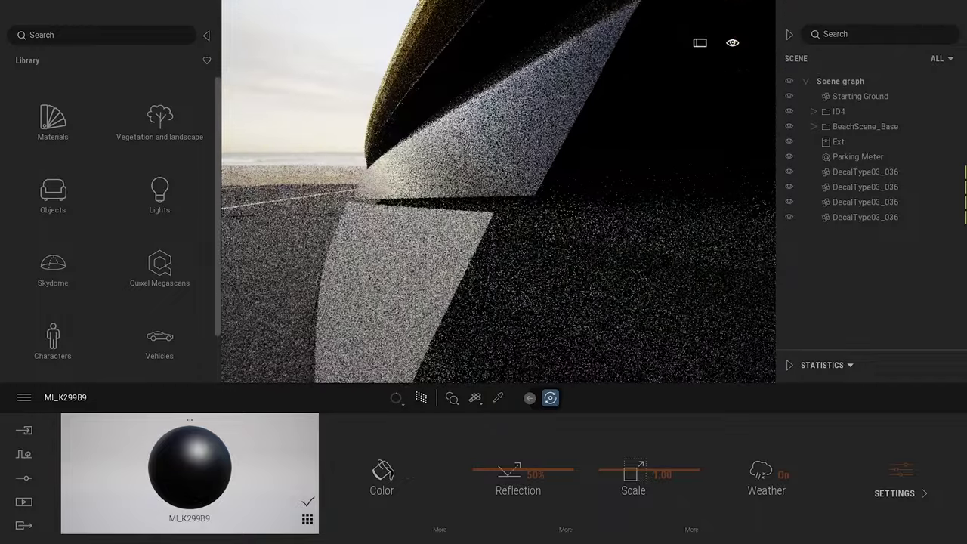
Pick the headlight's light-strip material MI_LEDABL009 and set its glow to 9.1 nit.
{"action": "left_click", "coordinate": [50, 125]}
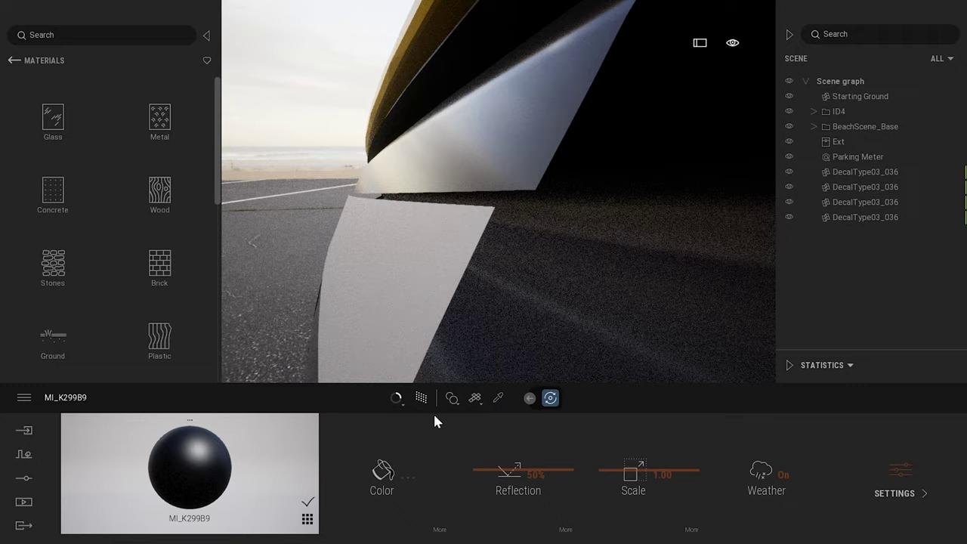
{"action": "left_click", "coordinate": [436, 321]}
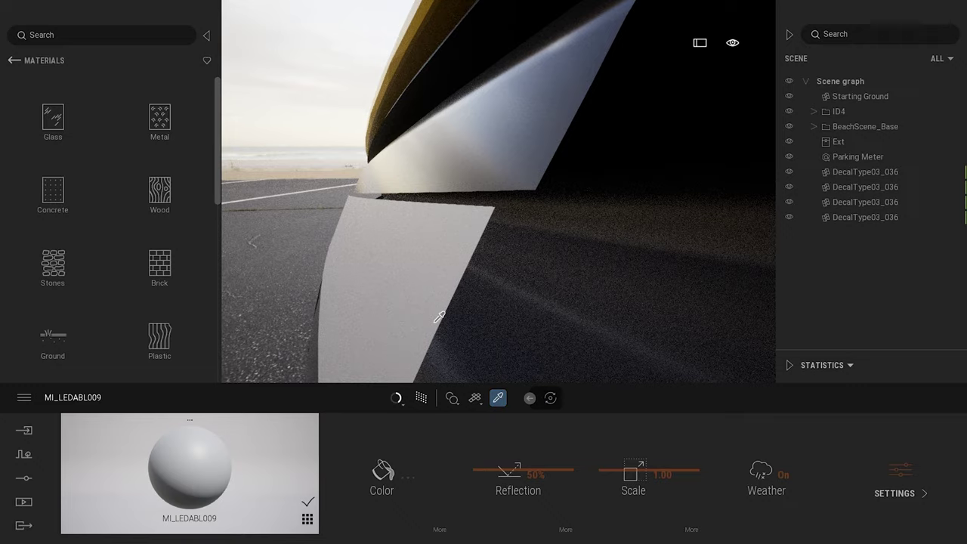
{"action": "key", "text": "t"}
{"action": "scroll", "coordinate": [440, 307], "scroll_direction": "down", "scroll_amount": 6}
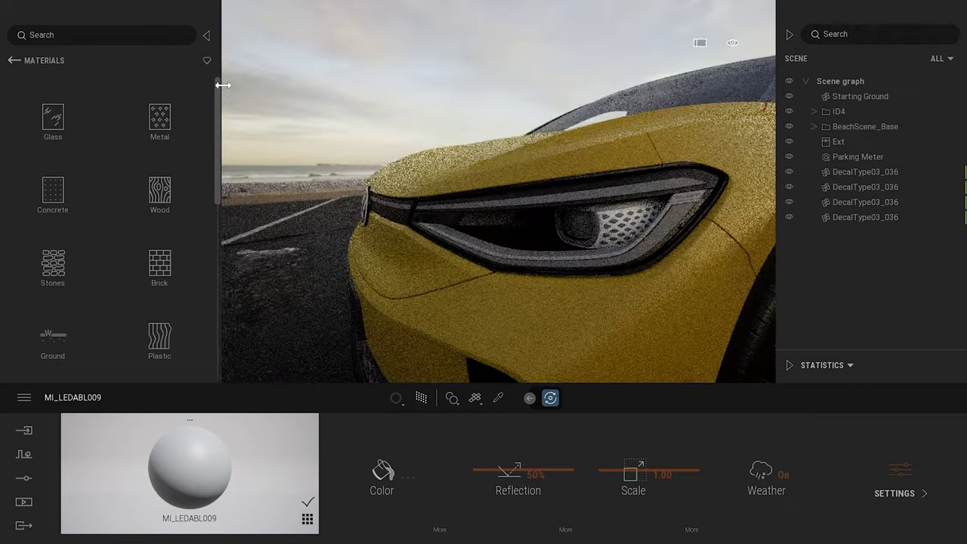
{"action": "left_click_drag", "start_coordinate": [218, 89], "coordinate": [222, 285]}
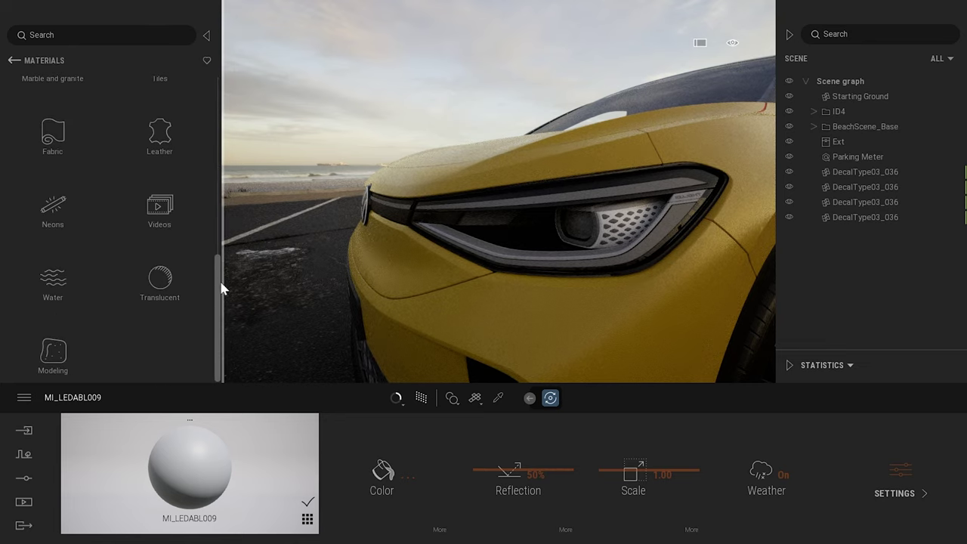
{"action": "left_click", "coordinate": [66, 198]}
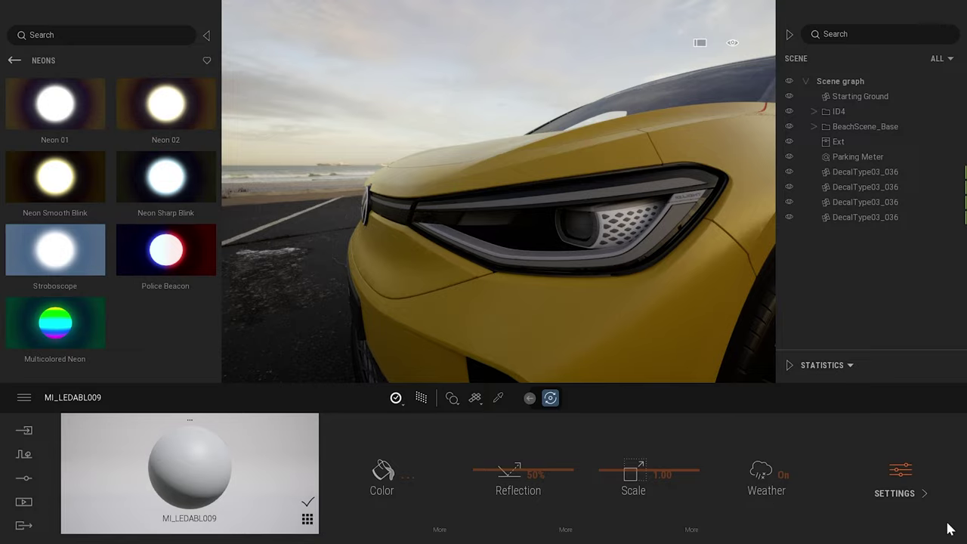
{"action": "left_click", "coordinate": [897, 472]}
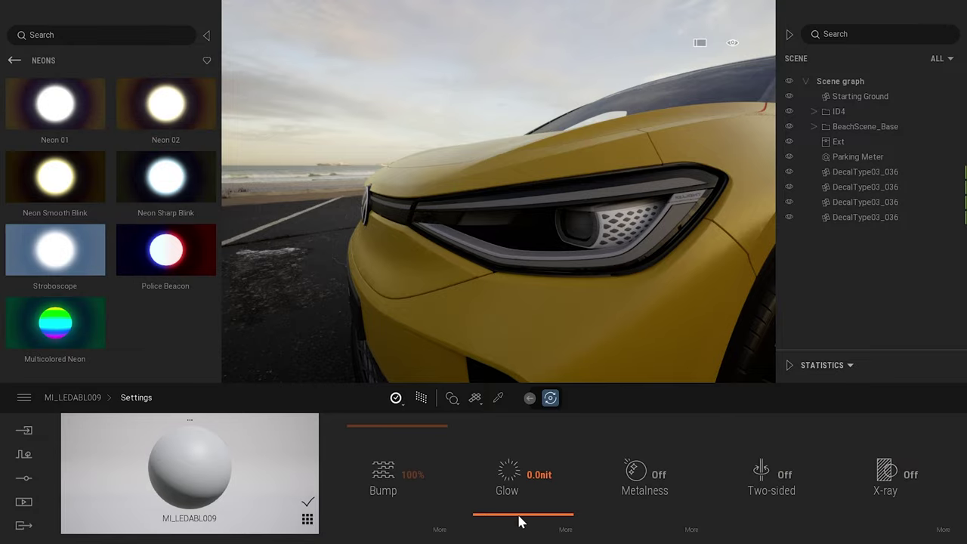
{"action": "mouse_move", "coordinate": [518, 521]}
{"action": "left_mouse_down"}
{"action": "mouse_move", "coordinate": [518, 492]}
{"action": "mouse_move", "coordinate": [519, 508]}
{"action": "left_mouse_up"}
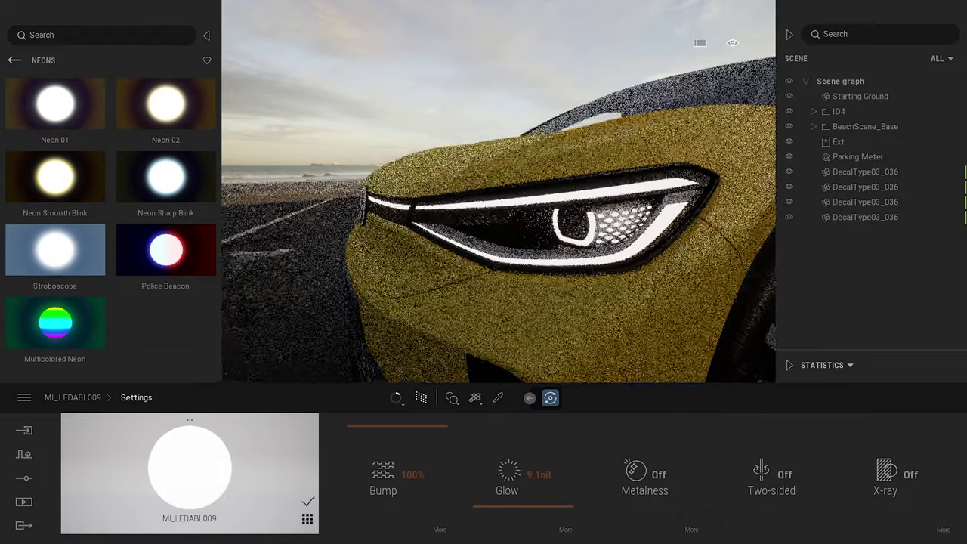
{"action": "key", "text": "s"}
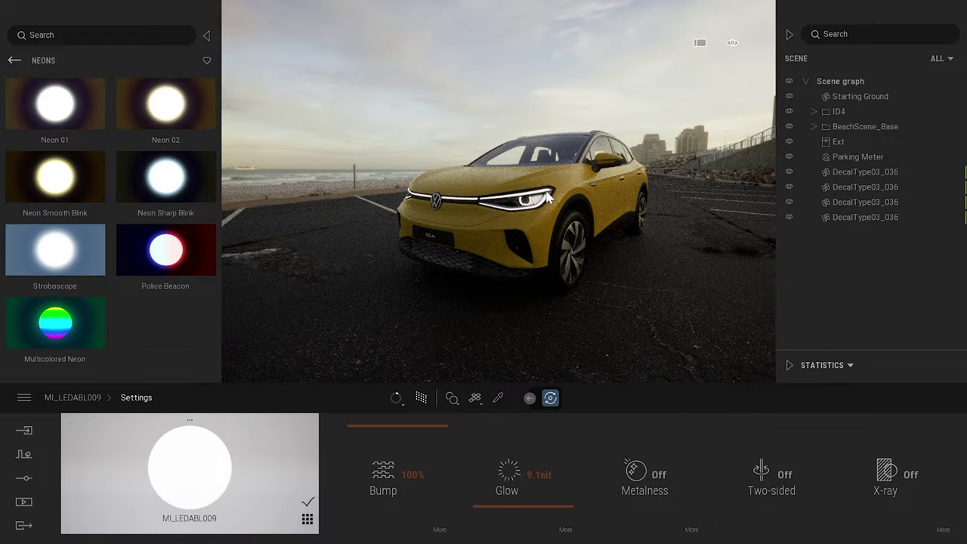
Pick the red Default_material in the gap between the hood and the fender and change its color to near black.
{"action": "middle_click_drag", "start_coordinate": [535, 219], "coordinate": [571, 208], "text": "shift"}
{"action": "scroll", "coordinate": [535, 219], "scroll_direction": "up", "scroll_amount": 3}
{"action": "key", "text": "w"}
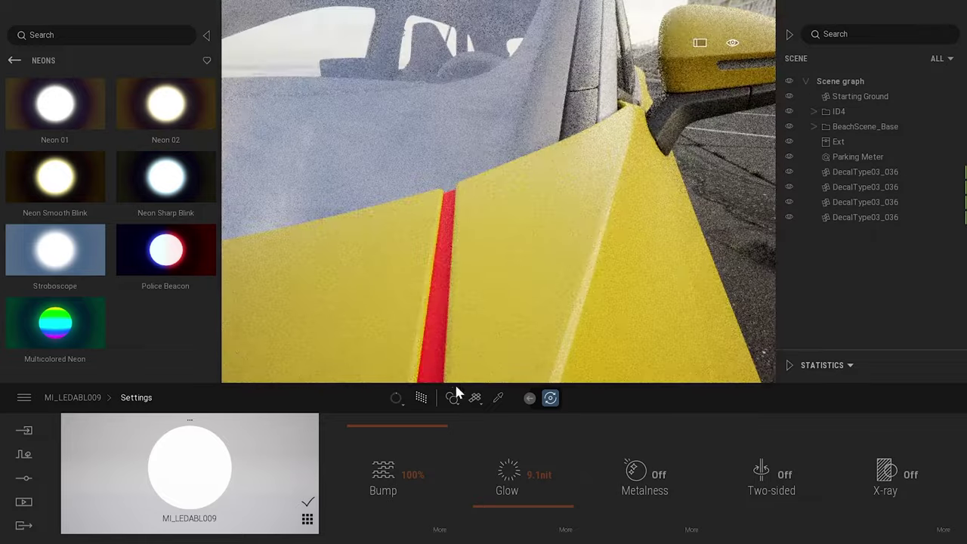
{"action": "left_click", "coordinate": [498, 398]}
{"action": "left_click", "coordinate": [444, 285]}
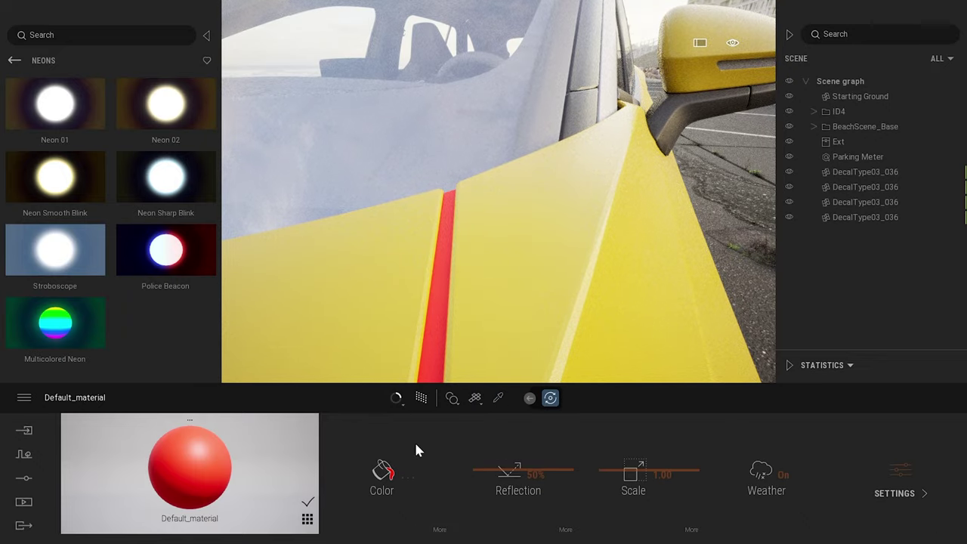
{"action": "left_click", "coordinate": [408, 474]}
{"action": "left_click", "coordinate": [394, 262]}
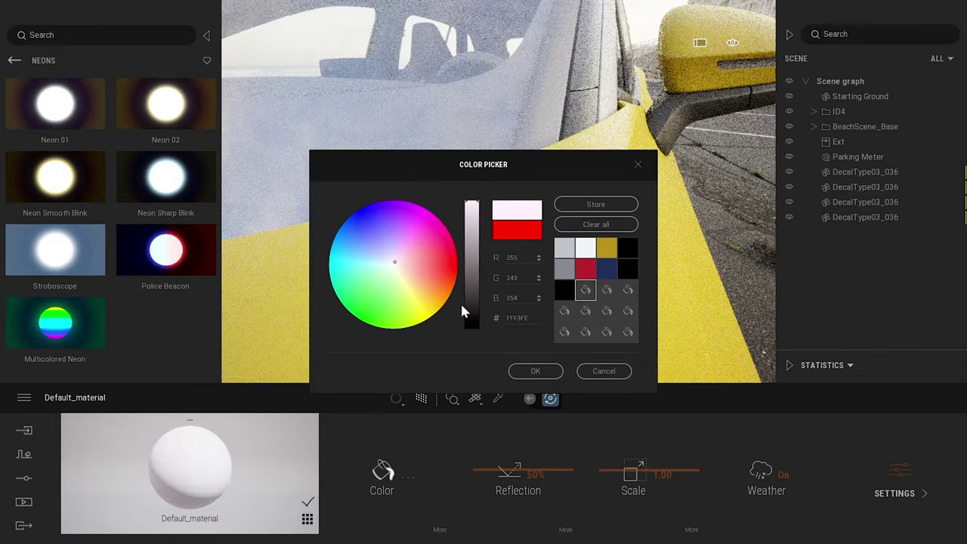
{"action": "left_click", "coordinate": [473, 322]}
{"action": "left_click", "coordinate": [527, 362]}
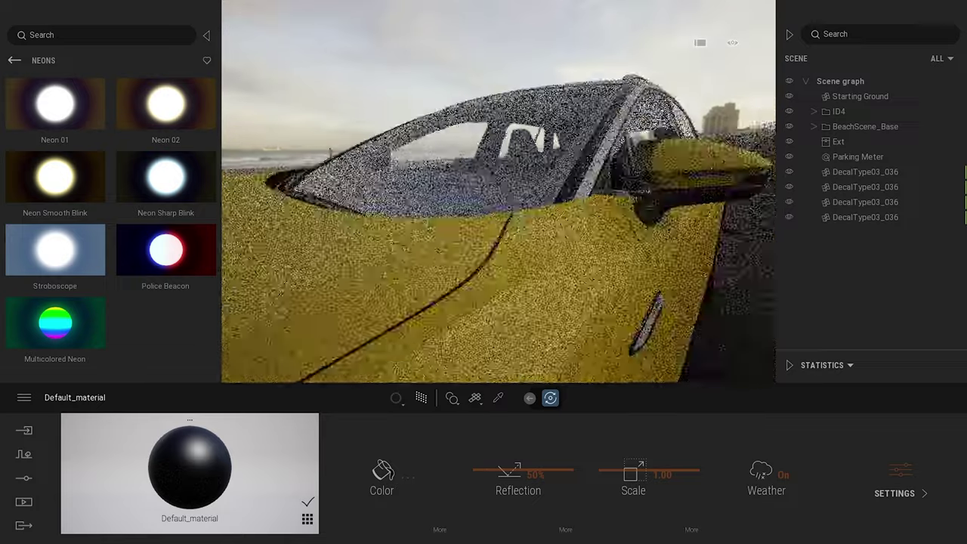
Starting from Image1's view, frame the car from farther back with more parking lot in the foreground and save it as a new image.
{"action": "key", "text": "s"}
{"action": "right_click_drag", "start_coordinate": [565, 268], "coordinate": [566, 241]}
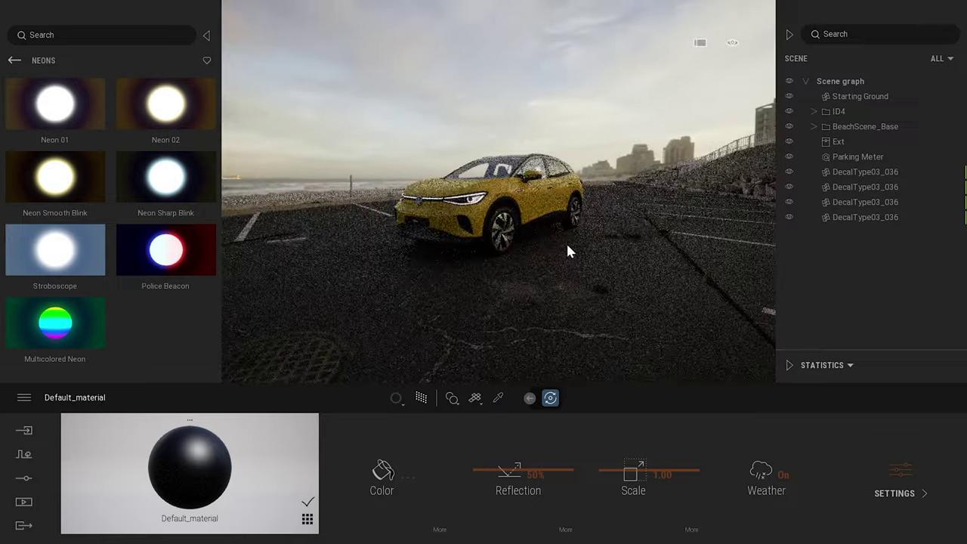
{"action": "left_click", "coordinate": [23, 503]}
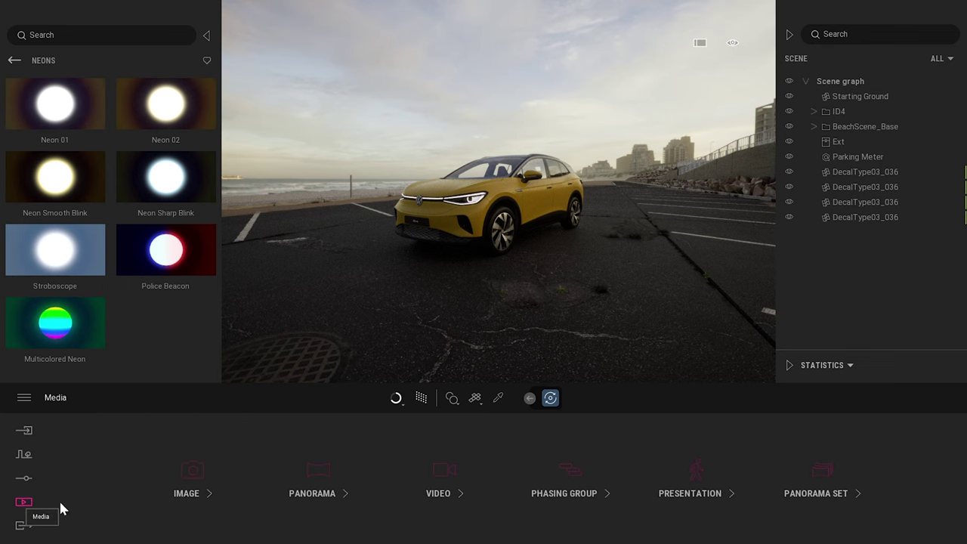
{"action": "left_click", "coordinate": [188, 487]}
{"action": "left_click", "coordinate": [207, 453]}
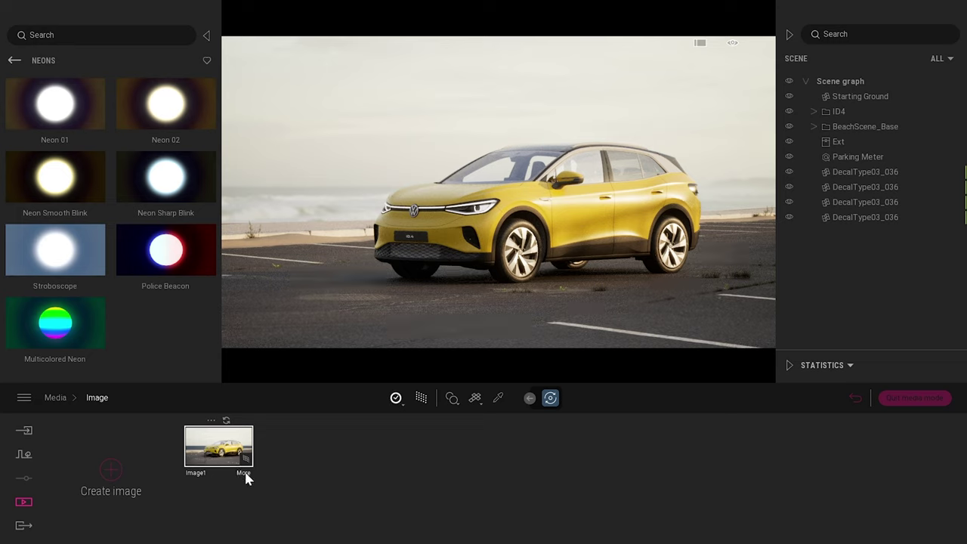
{"action": "key", "text": "q"}
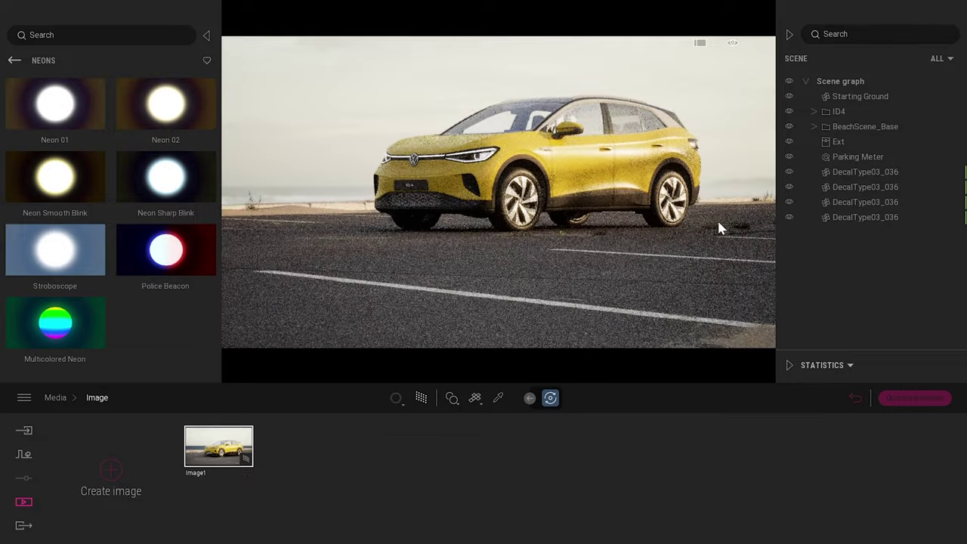
{"action": "key", "text": "q"}
{"action": "right_click_drag", "start_coordinate": [718, 222], "coordinate": [763, 229]}
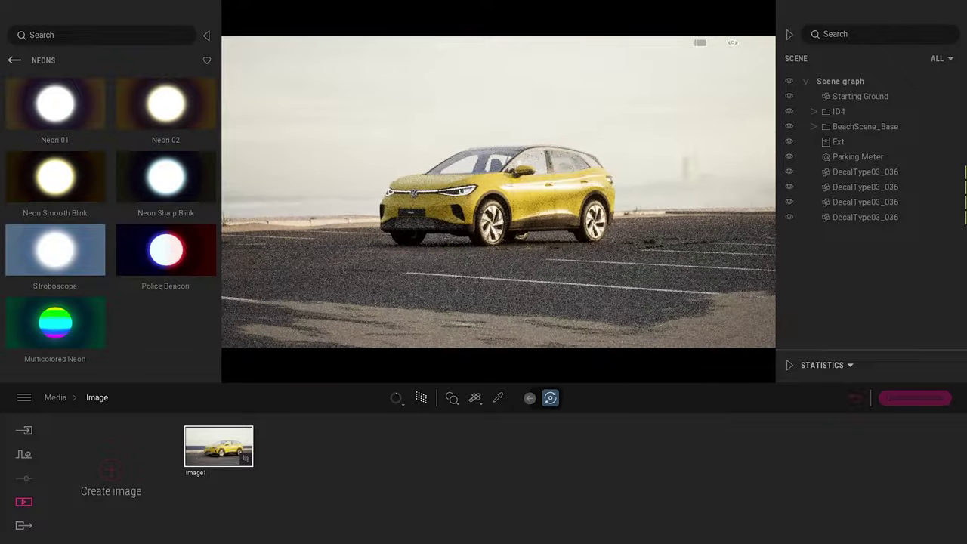
{"action": "left_click", "coordinate": [110, 469]}
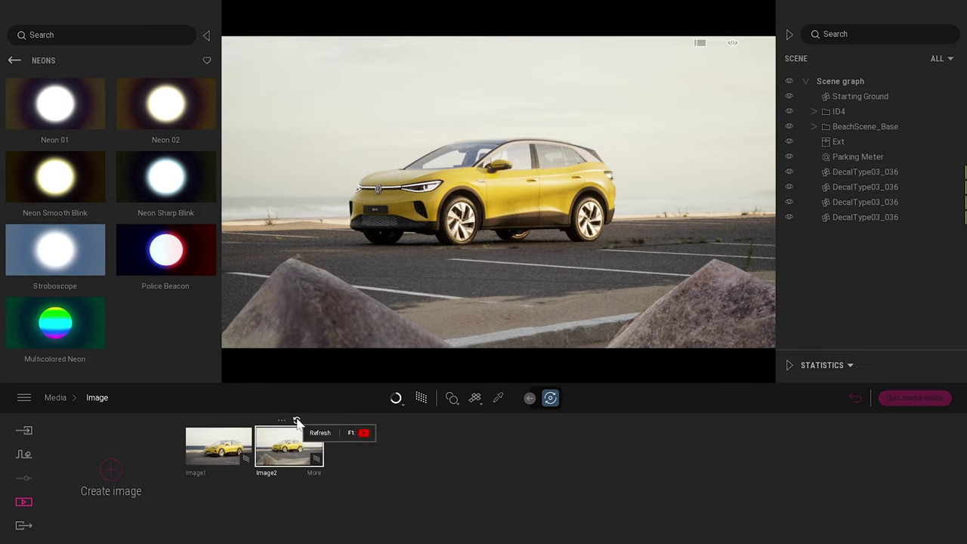
Enable depth of field for Image2, set its focus distance to 28.50 m, and activate the focus-point picker.
{"action": "left_click", "coordinate": [312, 472]}
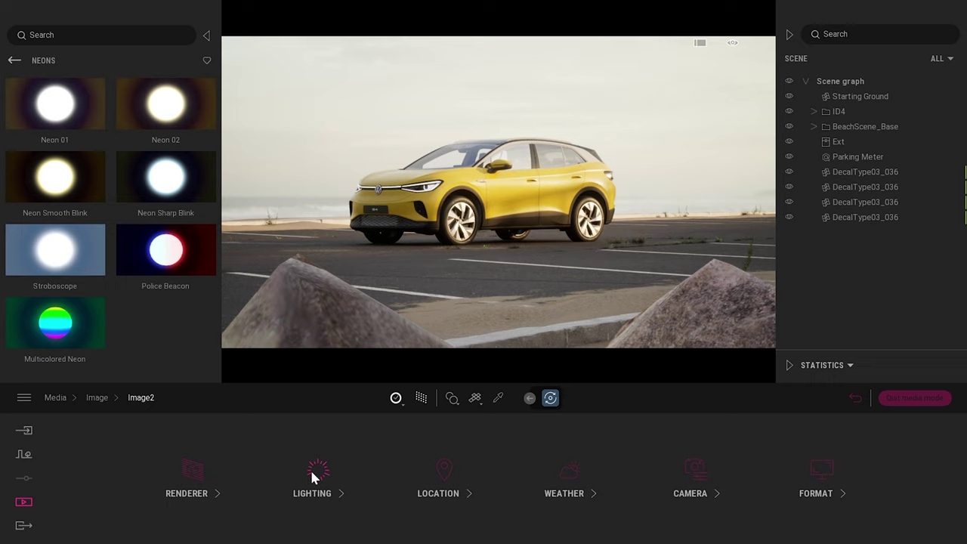
{"action": "left_click", "coordinate": [695, 472]}
{"action": "left_click", "coordinate": [242, 471]}
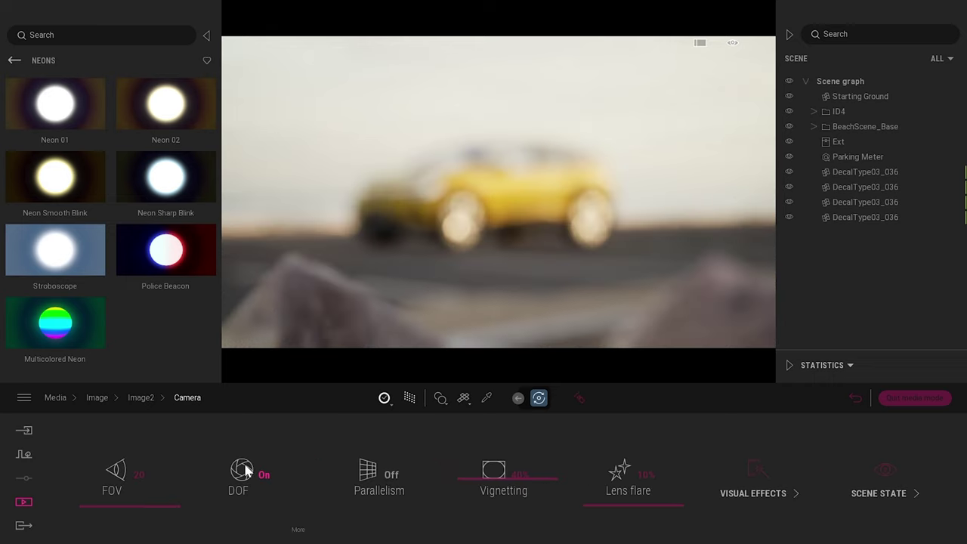
{"action": "left_click", "coordinate": [306, 531]}
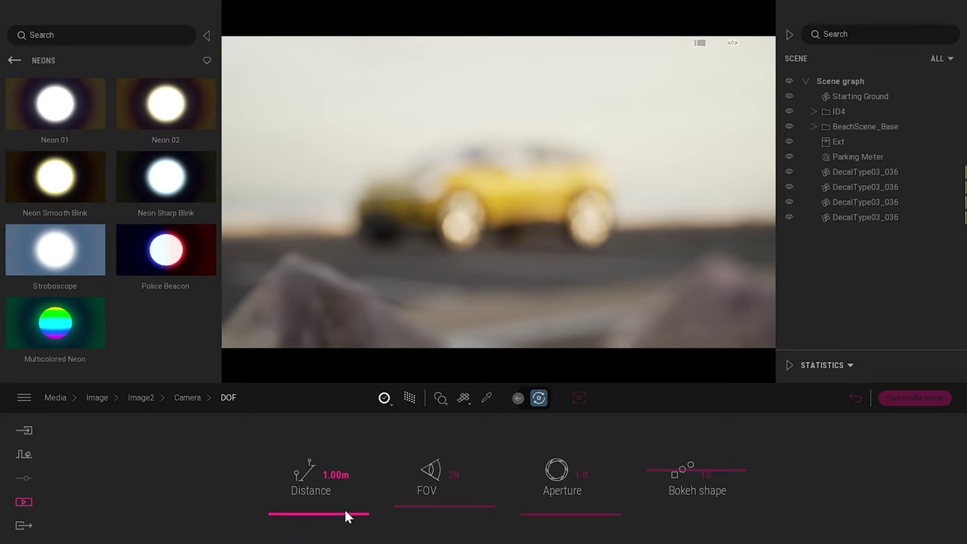
{"action": "mouse_move", "coordinate": [345, 514]}
{"action": "left_mouse_down"}
{"action": "mouse_move", "coordinate": [328, 503]}
{"action": "mouse_move", "coordinate": [330, 511]}
{"action": "left_mouse_up"}
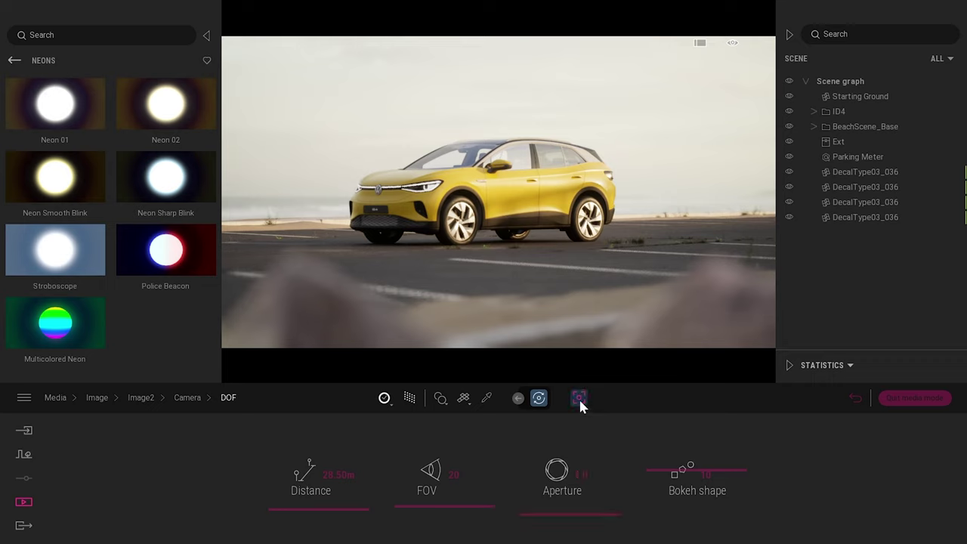
{"action": "left_click", "coordinate": [579, 397]}
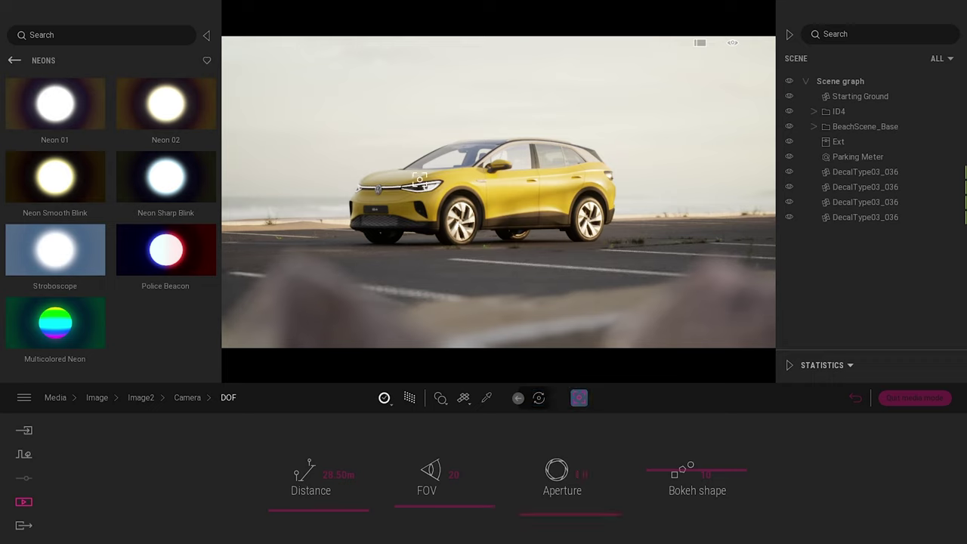
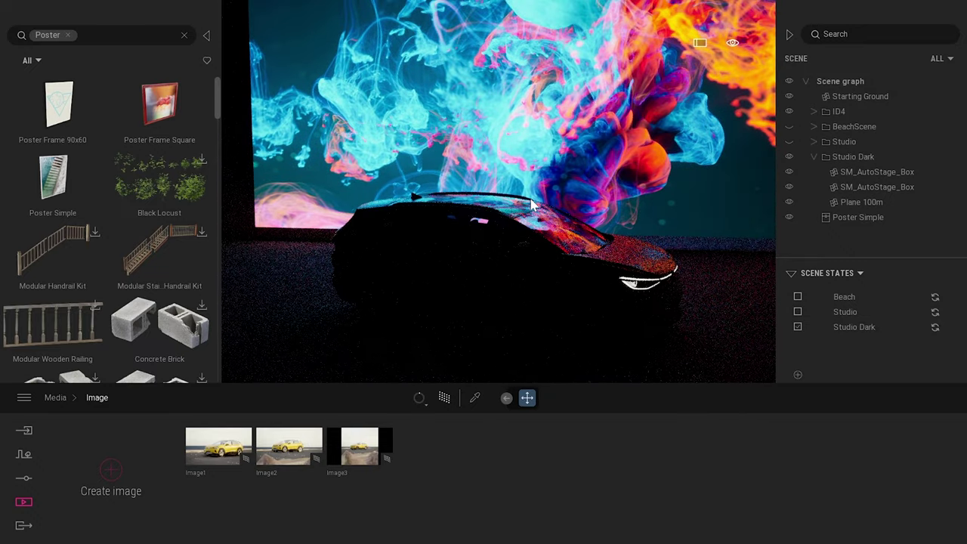
Enlarge the ink-art poster in the dark studio and place it farther behind the car.
{"action": "middle_click_drag", "start_coordinate": [531, 204], "coordinate": [507, 228], "text": "shift"}
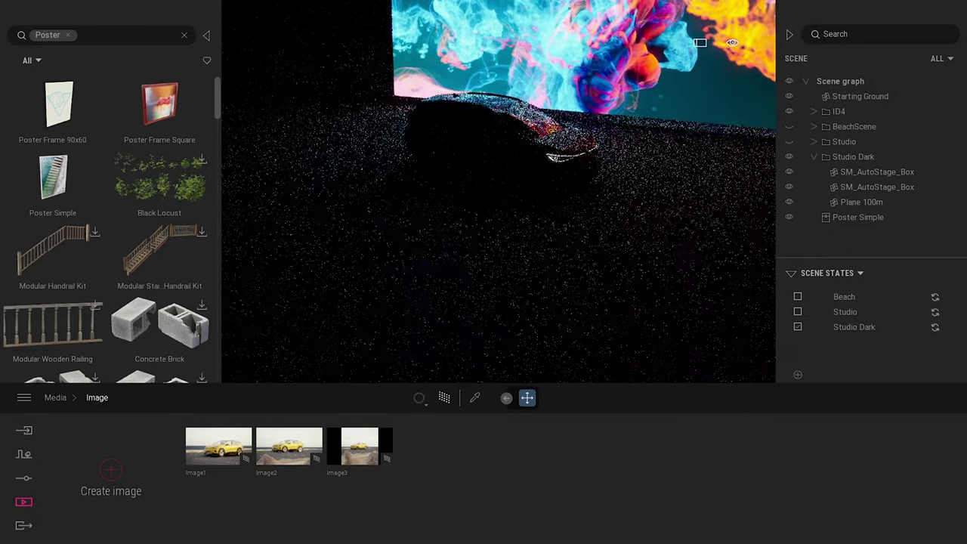
{"action": "double_click", "coordinate": [563, 124]}
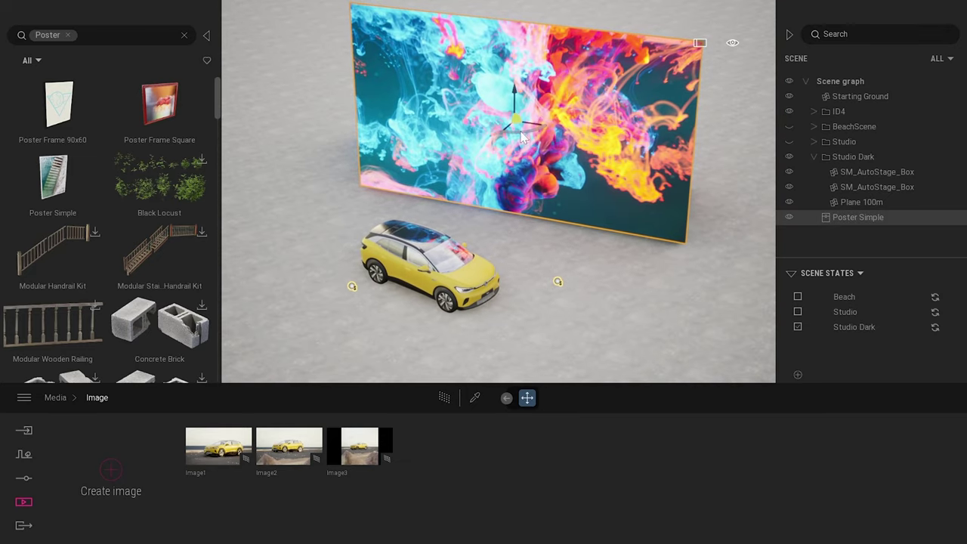
{"action": "key", "text": "space"}
{"action": "left_click_drag", "start_coordinate": [541, 107], "coordinate": [558, 26]}
{"action": "middle_click_drag", "start_coordinate": [634, 95], "coordinate": [586, 215]}
{"action": "scroll", "coordinate": [606, 157], "scroll_direction": "down", "scroll_amount": 3}
{"action": "key", "text": "space"}
{"action": "left_click_drag", "start_coordinate": [492, 208], "coordinate": [531, 189]}
{"action": "left_click_drag", "start_coordinate": [522, 151], "coordinate": [525, 103]}
{"action": "scroll", "coordinate": [525, 104], "scroll_direction": "down", "scroll_amount": 4}
{"action": "middle_click_drag", "start_coordinate": [525, 104], "coordinate": [495, 102], "text": "shift"}
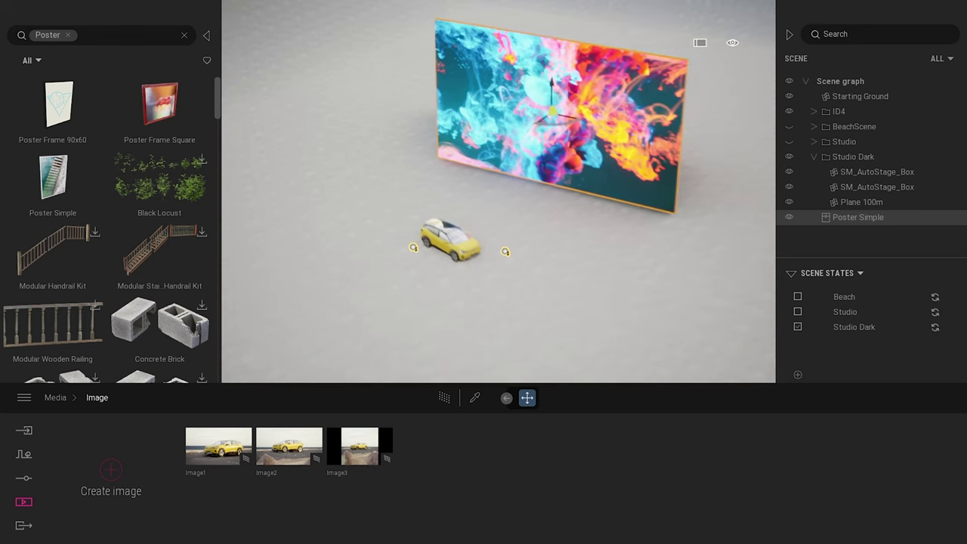
{"action": "scroll", "coordinate": [498, 191], "scroll_direction": "down", "scroll_amount": 2}
{"action": "scroll", "coordinate": [587, 188], "scroll_direction": "up", "scroll_amount": 2}
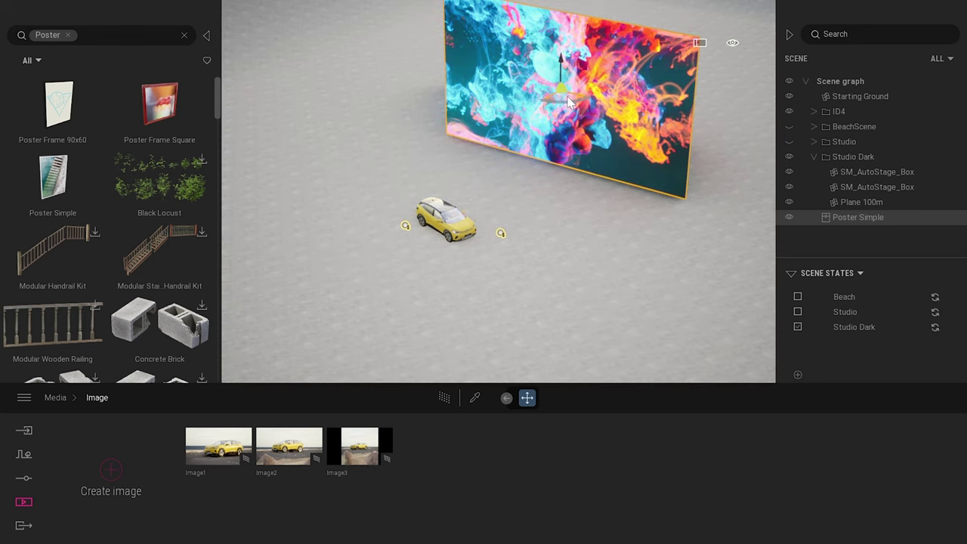
Copy the poster to the opposite side of the car and adjust the copy's placement.
{"action": "left_click_drag", "start_coordinate": [570, 94], "coordinate": [359, 272], "text": "shift"}
{"action": "left_click", "coordinate": [464, 337]}
{"action": "middle_click_drag", "start_coordinate": [460, 325], "coordinate": [573, 294]}
{"action": "left_click_drag", "start_coordinate": [409, 241], "coordinate": [512, 248]}
{"action": "left_click_drag", "start_coordinate": [417, 231], "coordinate": [351, 221]}
Examine with path tracing how the two posters light the car and reflect on it from different sides.
{"action": "right_click_drag", "start_coordinate": [351, 221], "coordinate": [571, 216]}
{"action": "key", "text": "w"}
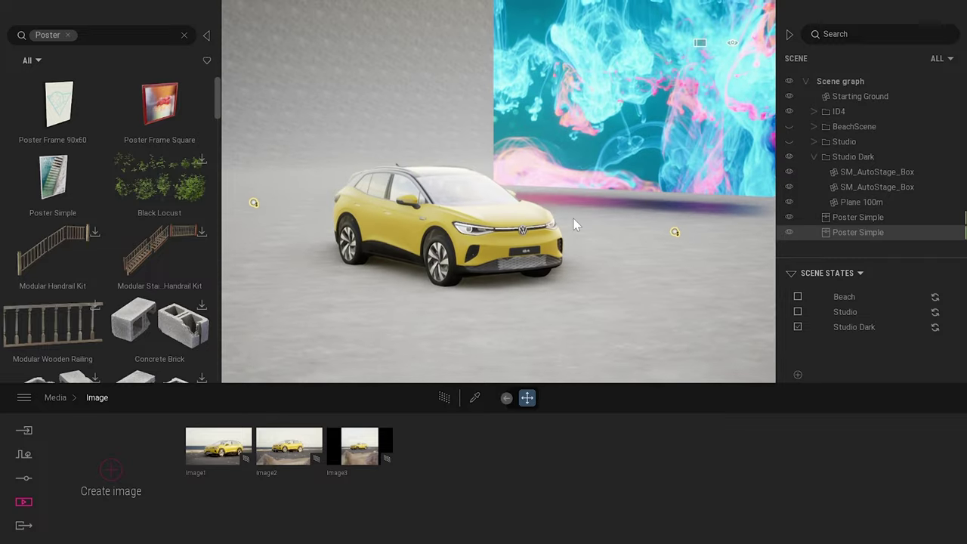
{"action": "key", "text": "r"}
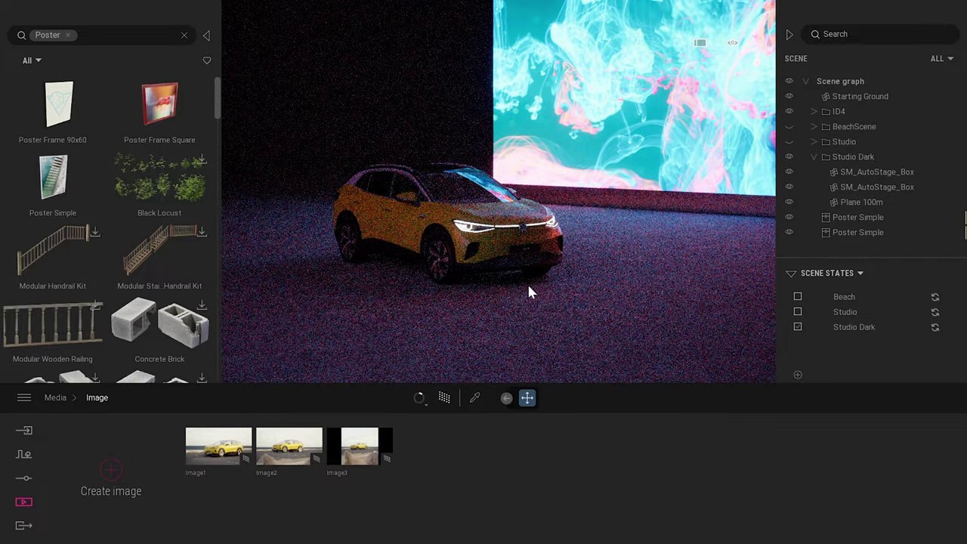
{"action": "right_click_drag", "start_coordinate": [658, 264], "coordinate": [598, 240]}
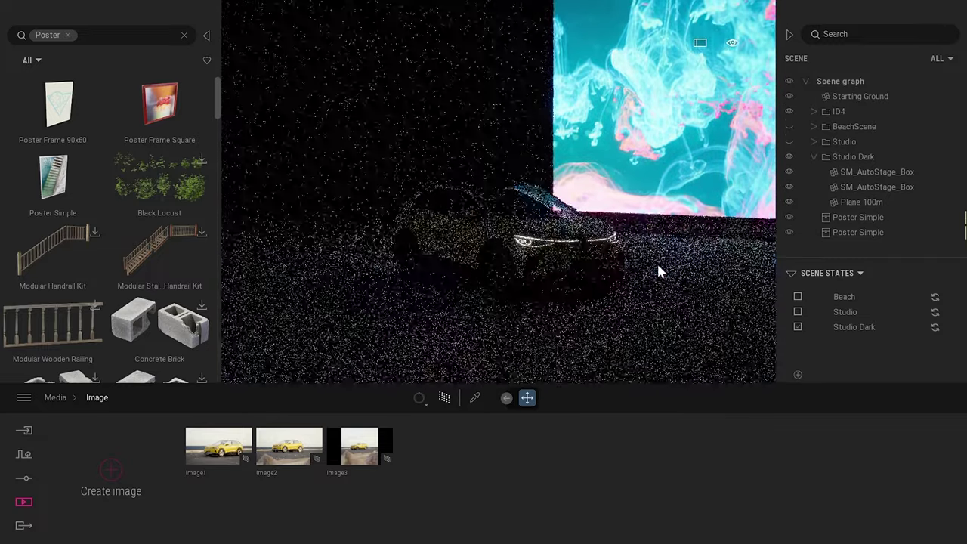
{"action": "middle_click_drag", "start_coordinate": [524, 195], "coordinate": [302, 195], "text": "shift"}
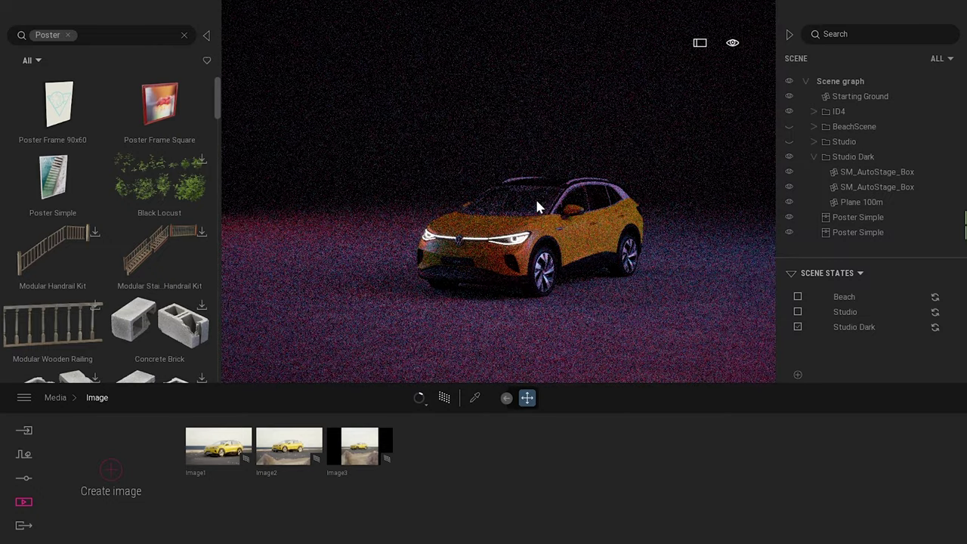
{"action": "middle_click_drag", "start_coordinate": [543, 186], "coordinate": [809, 219], "text": "shift"}
{"action": "key", "text": "s"}
{"action": "right_click_drag", "start_coordinate": [521, 196], "coordinate": [574, 219]}
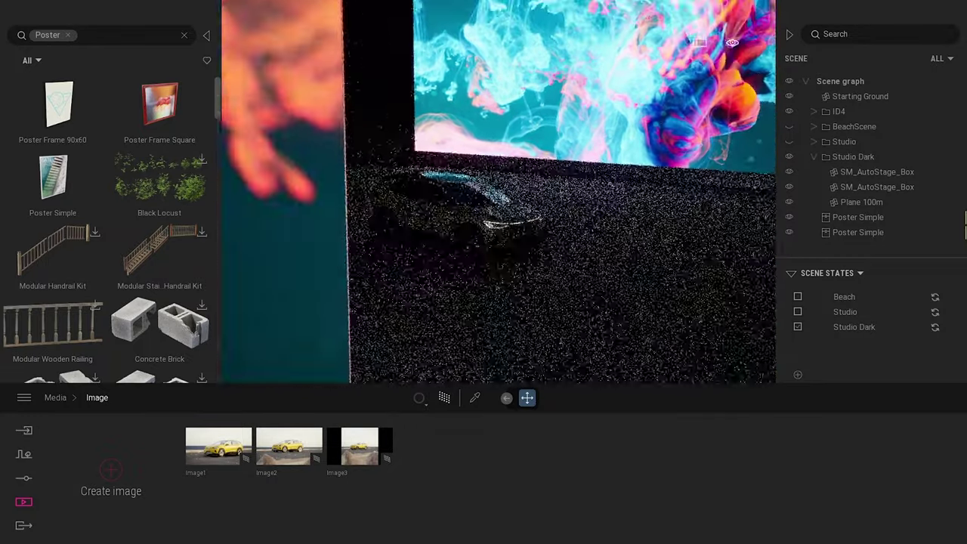
Add an Area light in front of the poster behind the car and rotate it to shine toward the car.
{"action": "left_click", "coordinate": [184, 37]}
{"action": "middle_click_drag", "start_coordinate": [516, 216], "coordinate": [495, 216], "text": "shift"}
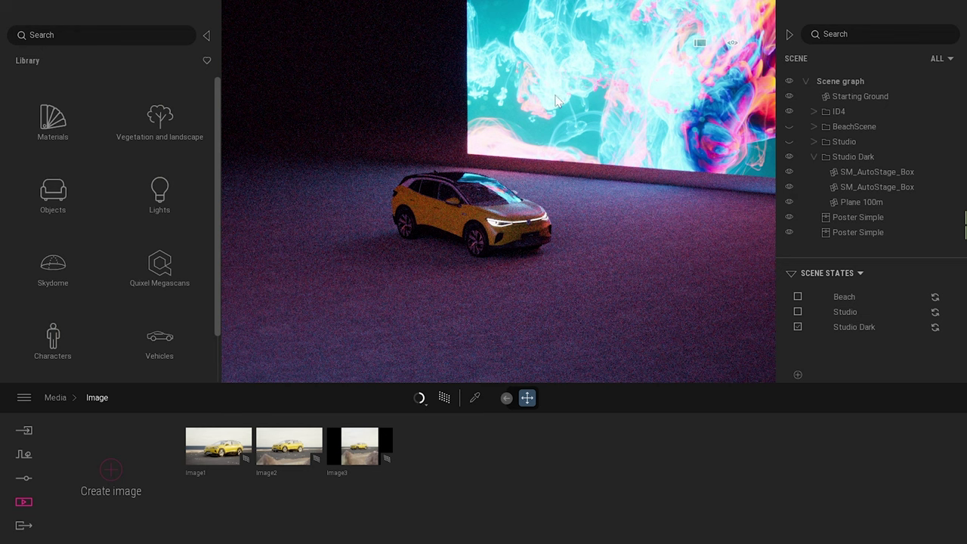
{"action": "left_click", "coordinate": [170, 198]}
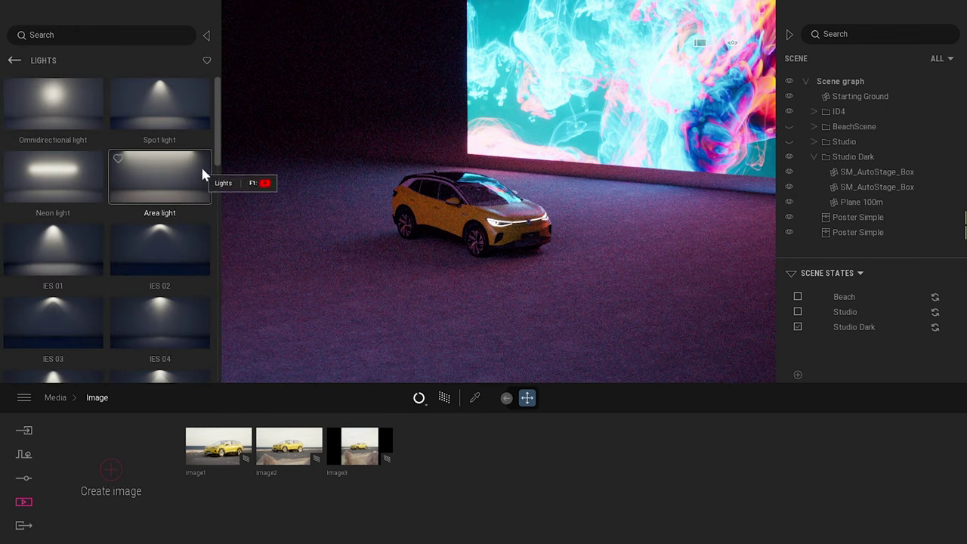
{"action": "left_click_drag", "start_coordinate": [161, 182], "coordinate": [709, 74]}
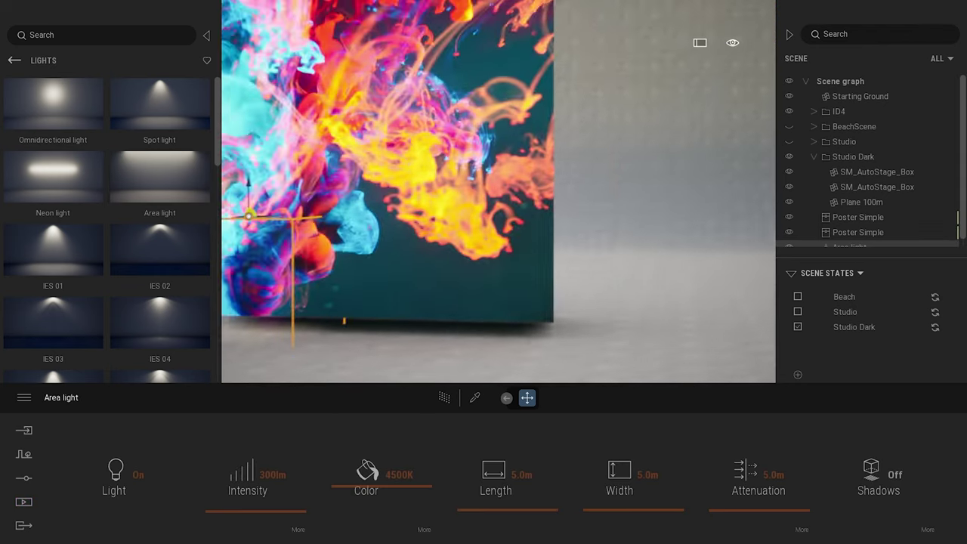
{"action": "scroll", "coordinate": [498, 191], "scroll_direction": "down", "scroll_amount": 8}
{"action": "right_click_drag", "start_coordinate": [524, 209], "coordinate": [547, 186]}
{"action": "key", "text": "space"}
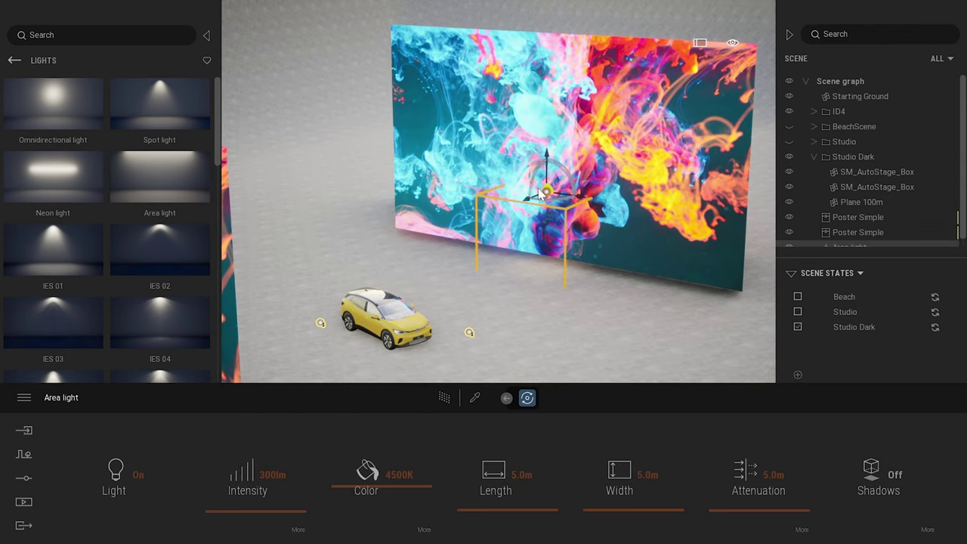
{"action": "left_click_drag", "start_coordinate": [546, 164], "coordinate": [568, 132]}
Set the area light's width to 19.4 m and length to 11.5 m, raising it to about the poster's middle.
{"action": "left_click", "coordinate": [619, 498]}
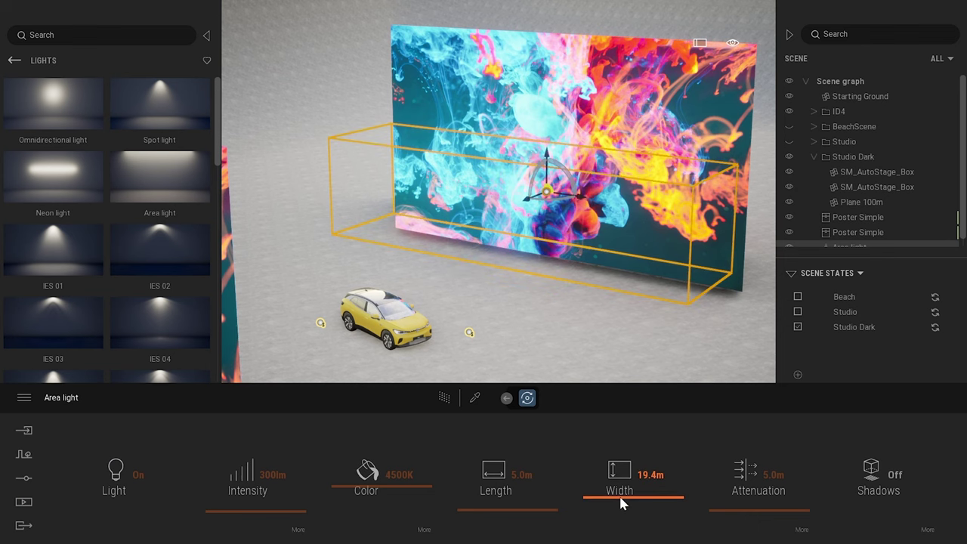
{"action": "left_click_drag", "start_coordinate": [547, 156], "coordinate": [547, 106]}
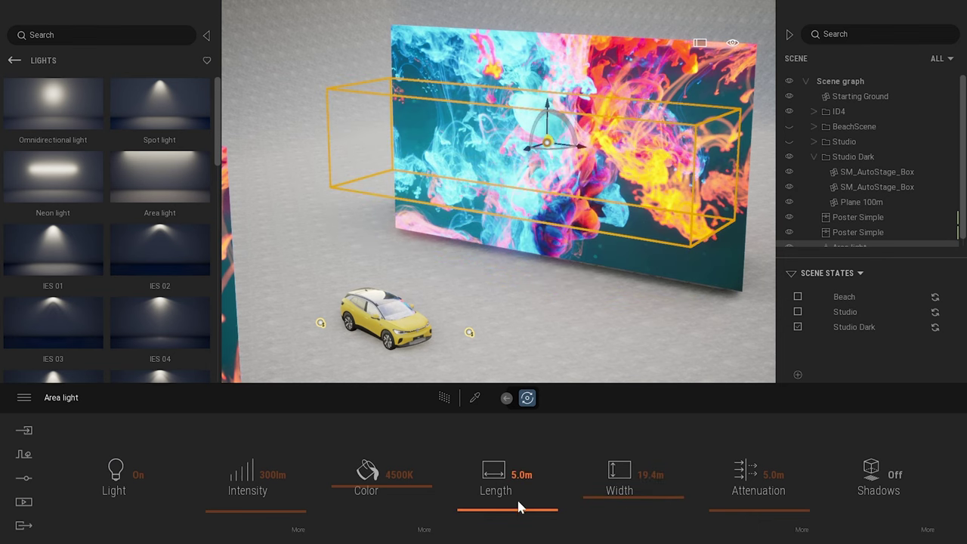
{"action": "left_click_drag", "start_coordinate": [515, 509], "coordinate": [513, 506]}
{"action": "scroll", "coordinate": [513, 508], "scroll_direction": "up", "scroll_amount": 6}
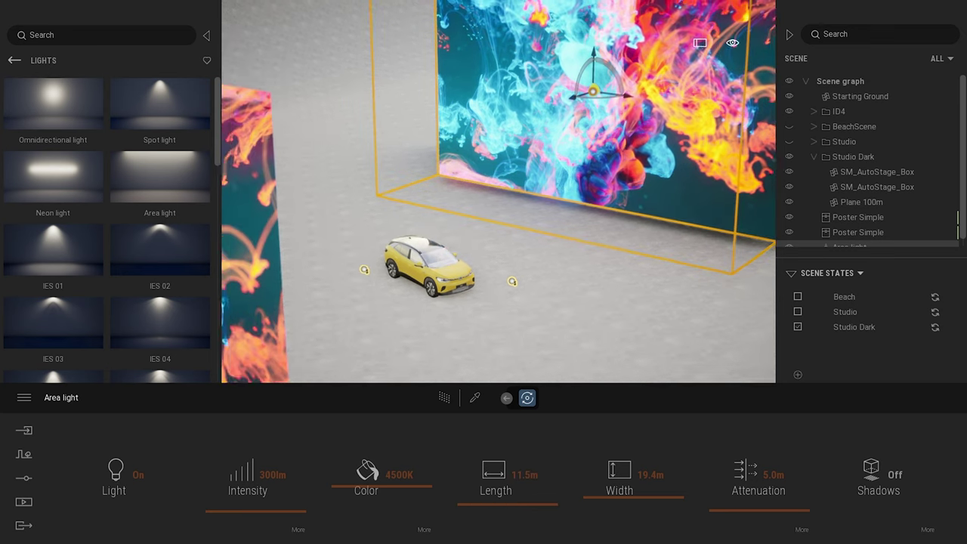
Set the area light's attenuation to 56.5 m and color temperature to 8312 K, with shadows on.
{"action": "scroll", "coordinate": [732, 462], "scroll_direction": "up", "scroll_amount": 10}
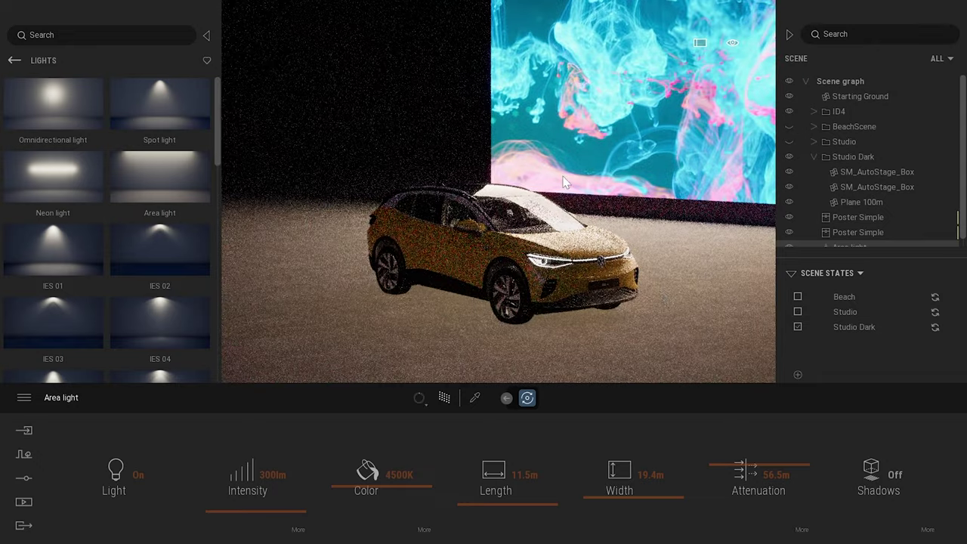
{"action": "left_click", "coordinate": [880, 480]}
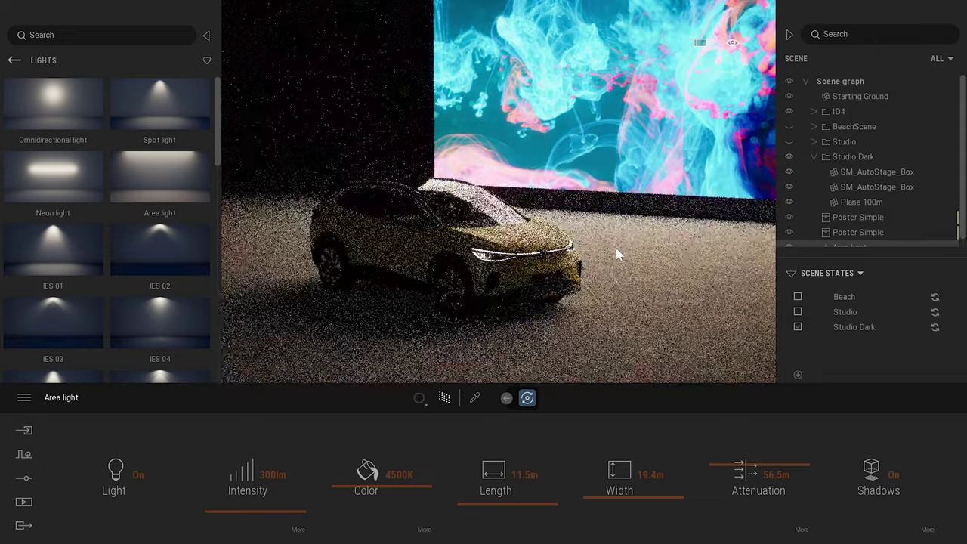
{"action": "left_click_drag", "start_coordinate": [370, 491], "coordinate": [370, 453]}
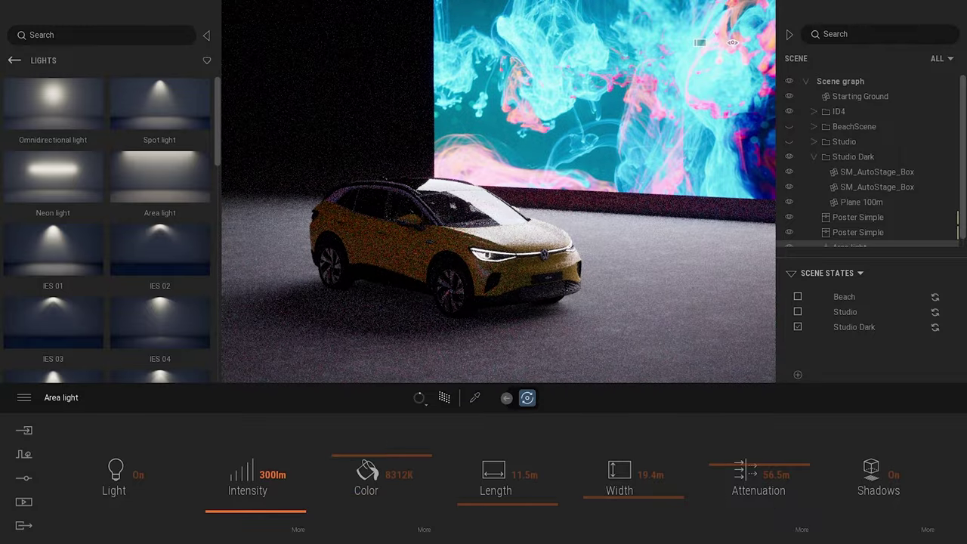
Lower the area light's intensity to 20 lm.
{"action": "left_click_drag", "start_coordinate": [289, 475], "coordinate": [134, 469]}
{"action": "type", "text": "1"}
{"action": "key", "text": "Return"}
{"action": "type", "text": "10"}
{"action": "key", "text": "Return"}
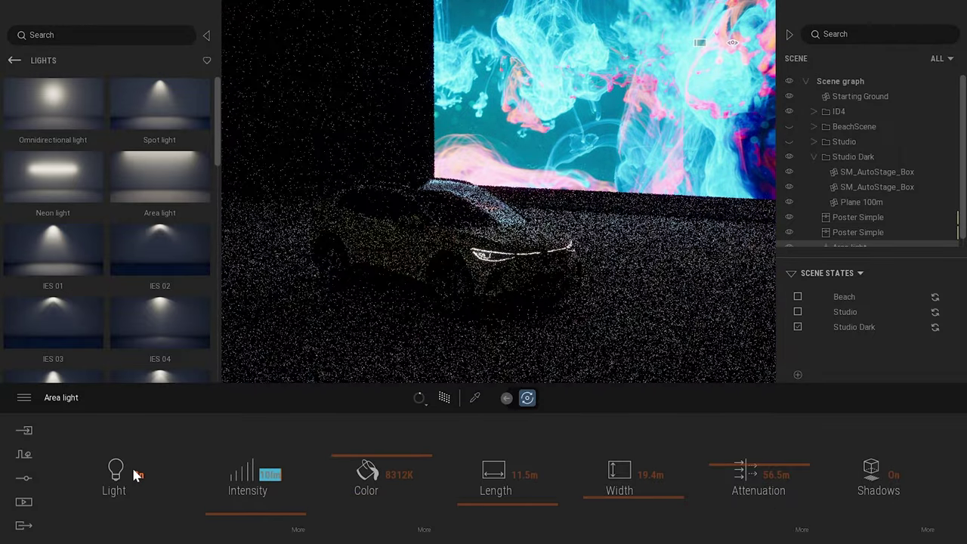
{"action": "type", "text": "20"}
{"action": "key", "text": "Return"}
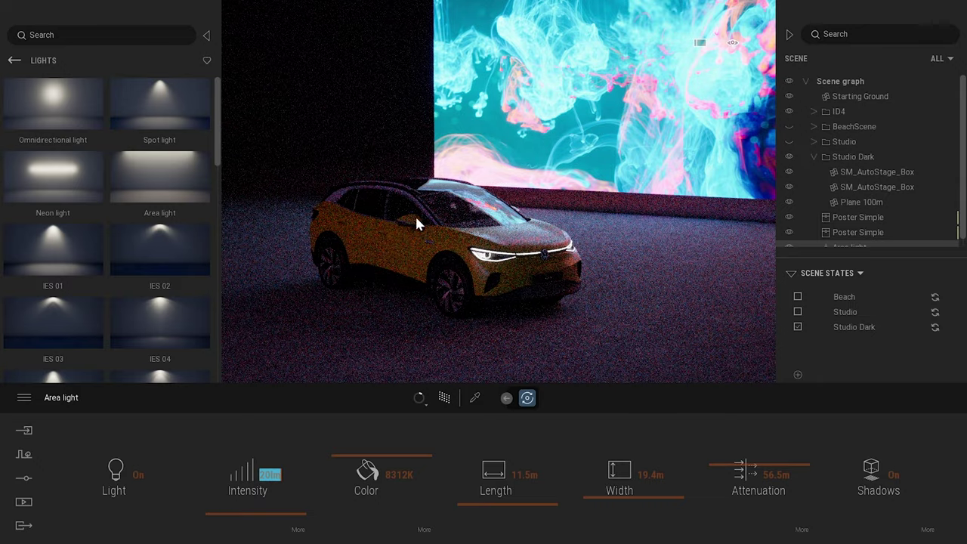
Turn off path tracing and copy the area light from the poster toward the opposite side of the car.
{"action": "right_click_drag", "start_coordinate": [465, 210], "coordinate": [459, 208]}
{"action": "scroll", "coordinate": [639, 168], "scroll_direction": "down", "scroll_amount": 5}
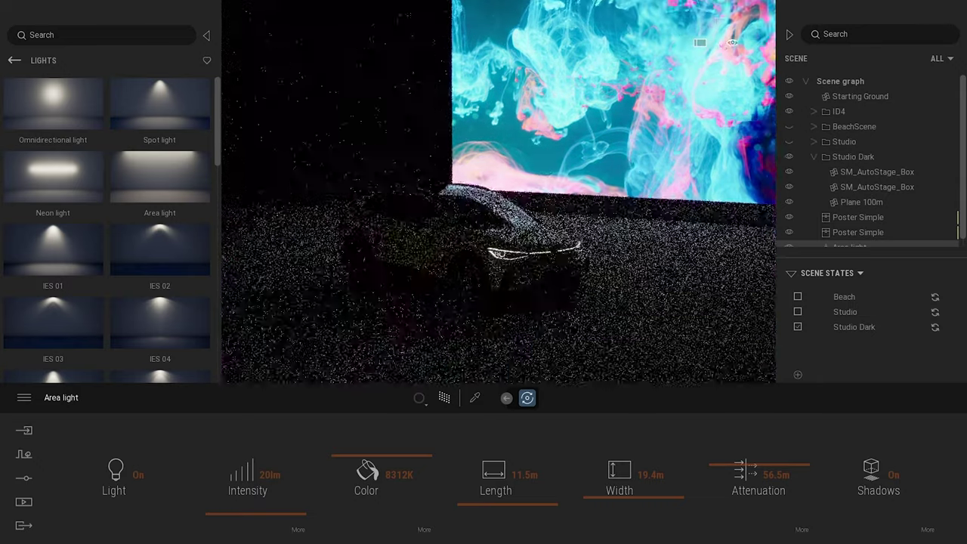
{"action": "key", "text": "r"}
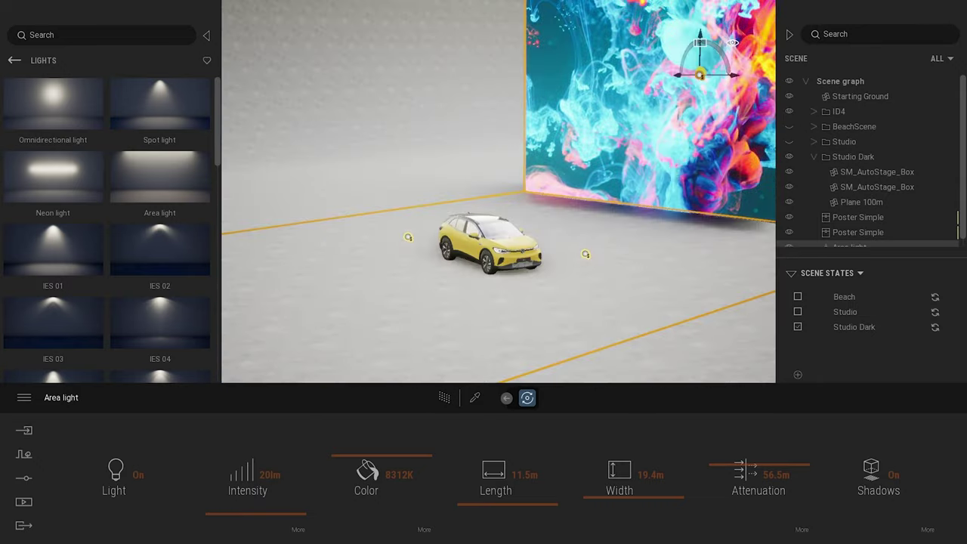
{"action": "mouse_move", "coordinate": [639, 167]}
{"action": "right_mouse_down"}
{"action": "mouse_move", "coordinate": [648, 155]}
{"action": "mouse_move", "coordinate": [630, 178]}
{"action": "mouse_move", "coordinate": [639, 185]}
{"action": "right_mouse_up"}
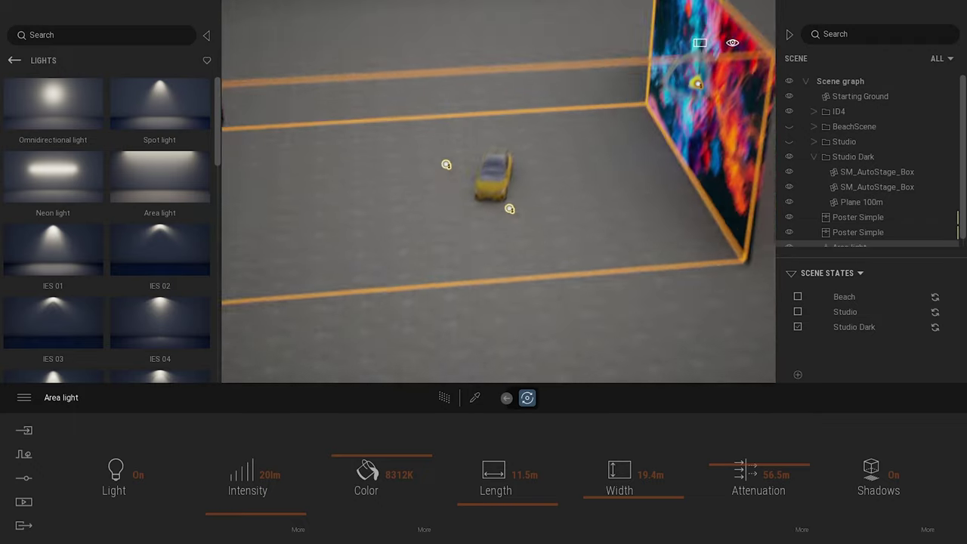
{"action": "scroll", "coordinate": [680, 170], "scroll_direction": "down", "scroll_amount": 10}
{"action": "left_click_drag", "start_coordinate": [646, 143], "coordinate": [472, 163]}
{"action": "left_click", "coordinate": [452, 335]}
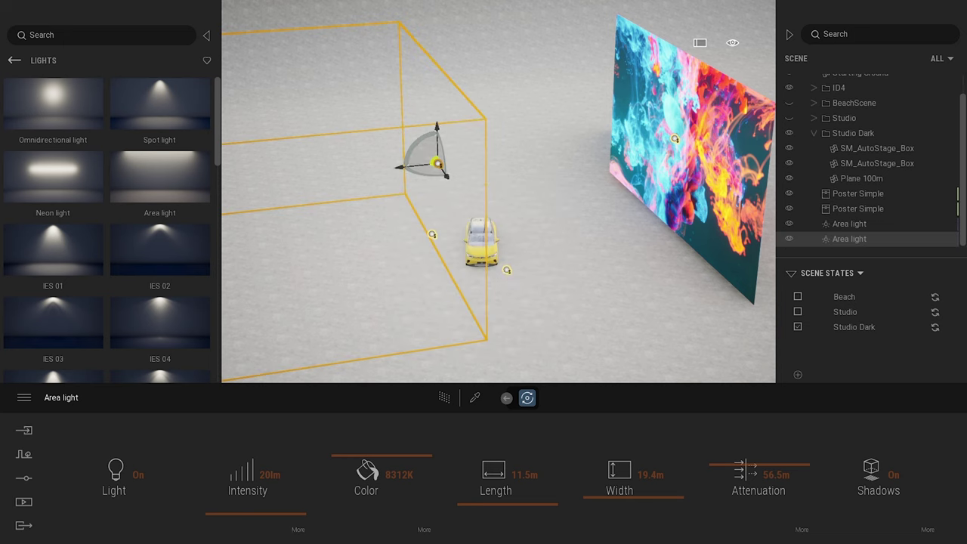
Turn the copied area light around to face the car and place it in front of the second poster.
{"action": "scroll", "coordinate": [521, 195], "scroll_direction": "up", "scroll_amount": 5}
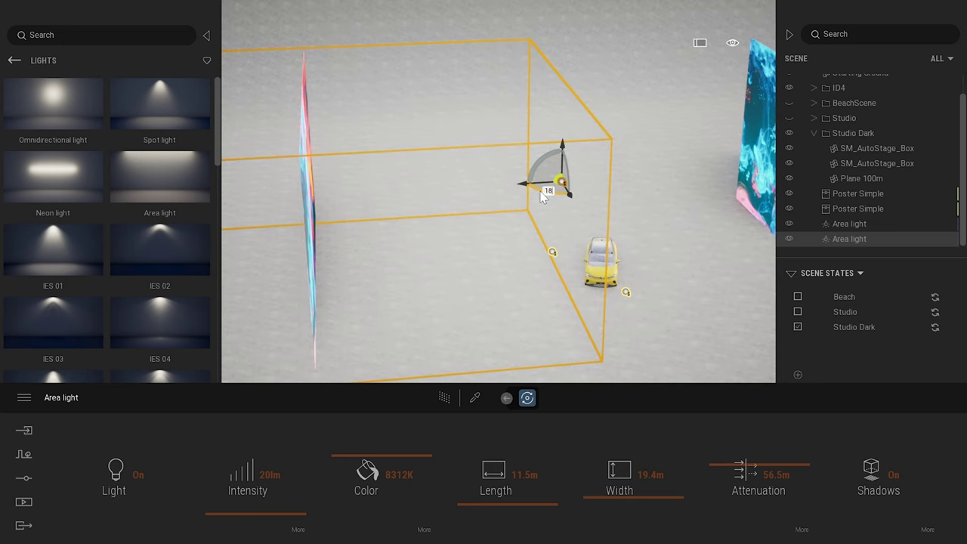
{"action": "left_click_drag", "start_coordinate": [542, 195], "coordinate": [276, 216]}
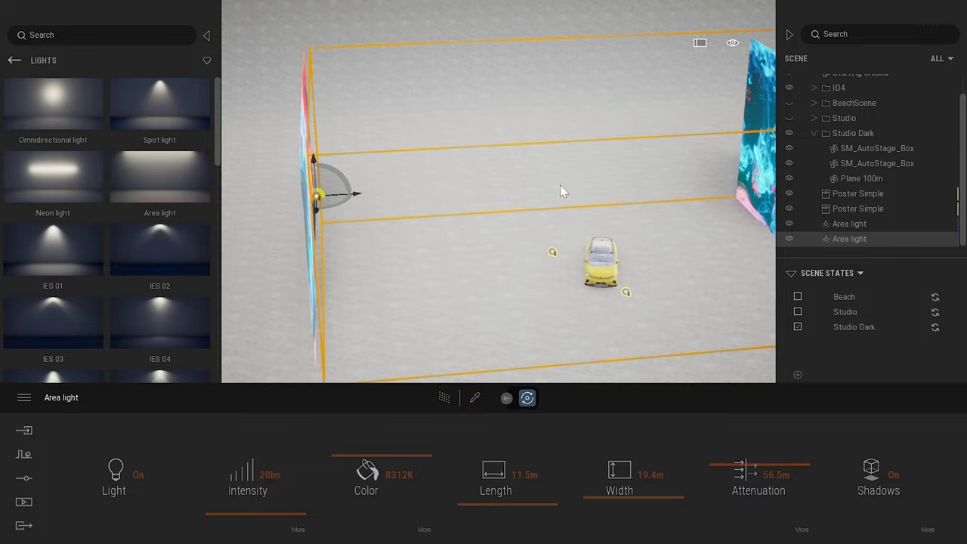
{"action": "key", "text": "Escape"}
Turn path tracing on and check the car's lighting from a low front three-quarter view against the poster.
{"action": "key", "text": "r"}
{"action": "mouse_move", "coordinate": [560, 185]}
{"action": "right_mouse_down"}
{"action": "mouse_move", "coordinate": [643, 255]}
{"action": "mouse_move", "coordinate": [615, 227]}
{"action": "right_mouse_up"}
{"action": "key", "text": "w"}
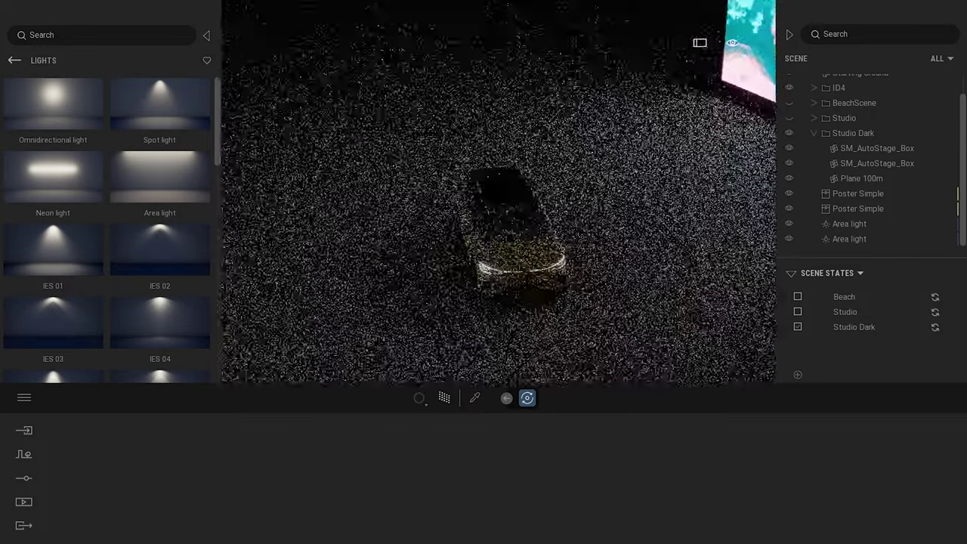
{"action": "right_click_drag", "start_coordinate": [453, 241], "coordinate": [511, 187]}
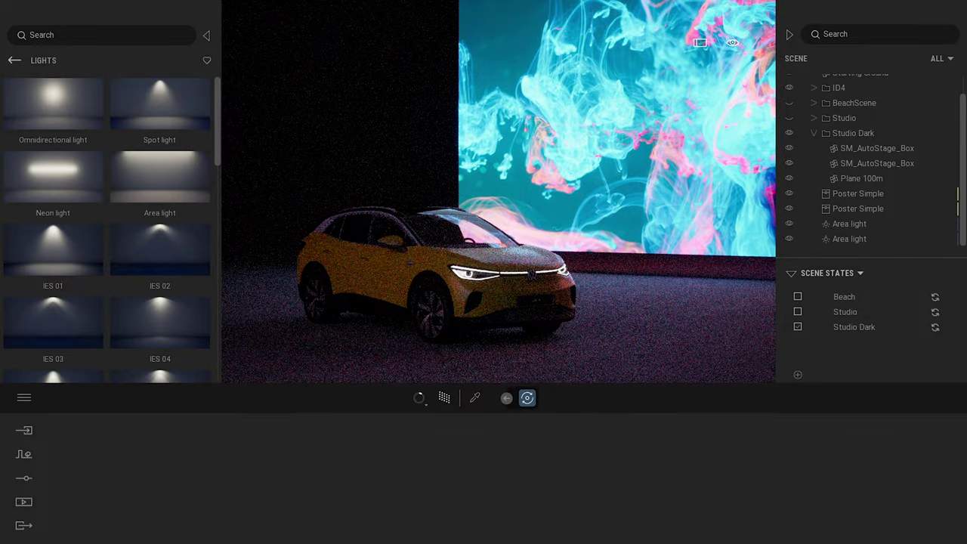
Try a stronger intensity on the second area light and set its color temperature to 8562K.
{"action": "right_click_drag", "start_coordinate": [367, 119], "coordinate": [381, 151]}
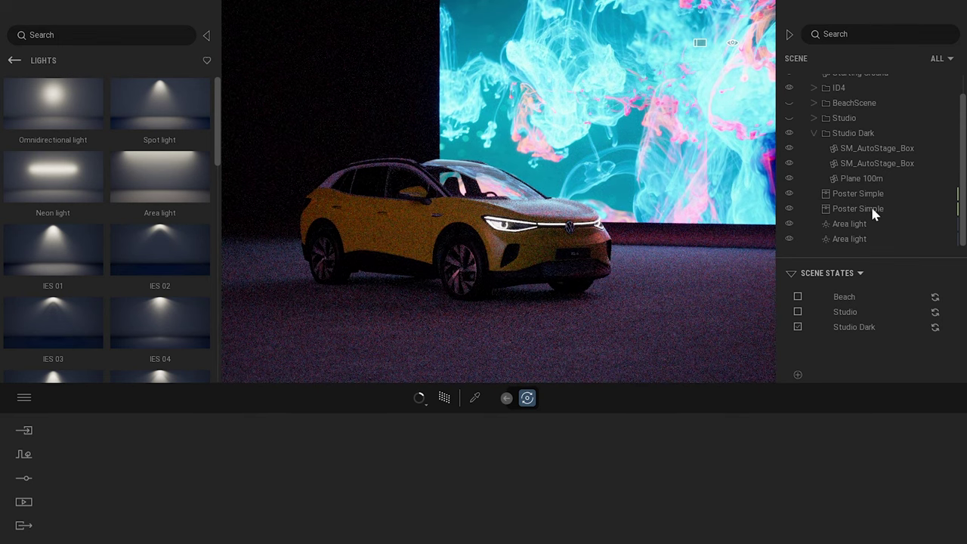
{"action": "left_click", "coordinate": [851, 239]}
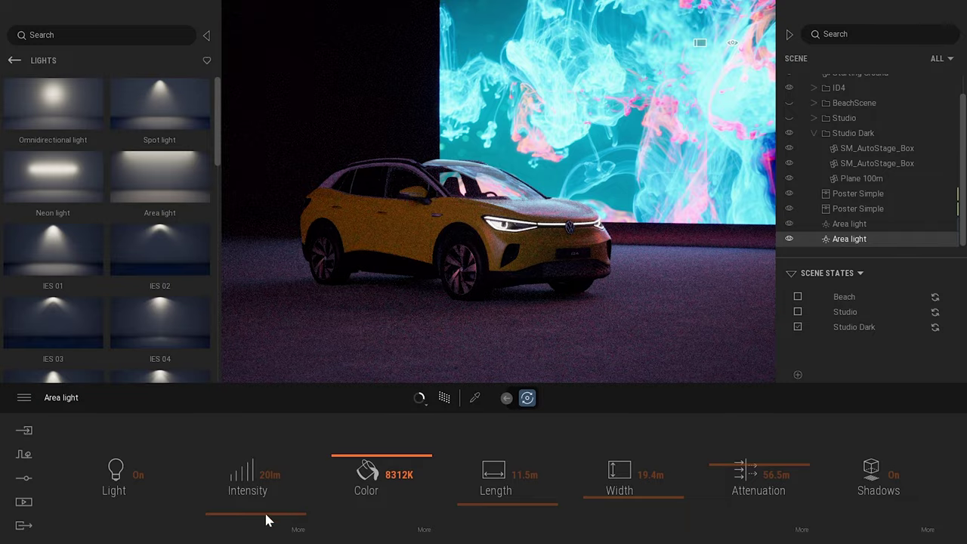
{"action": "left_click_drag", "start_coordinate": [266, 519], "coordinate": [247, 502]}
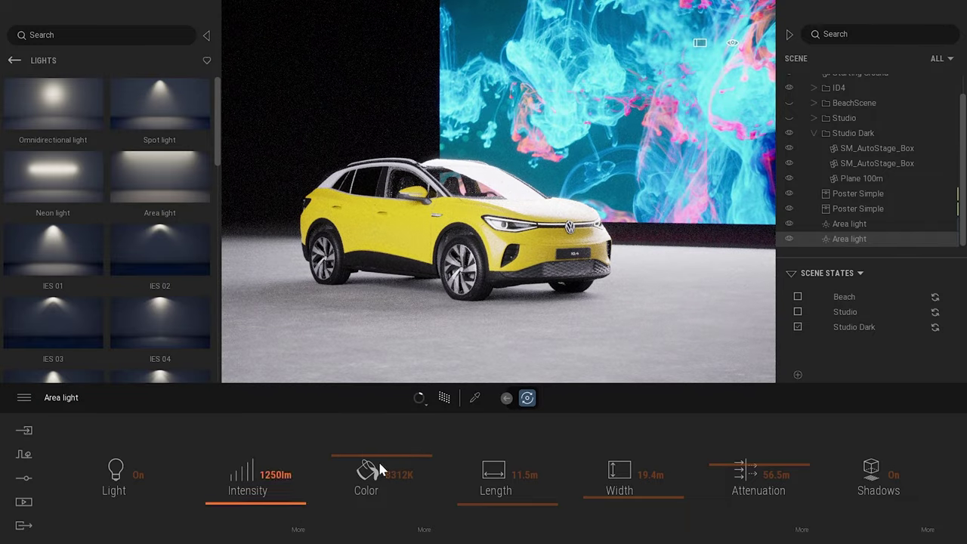
{"action": "left_click_drag", "start_coordinate": [381, 470], "coordinate": [256, 513]}
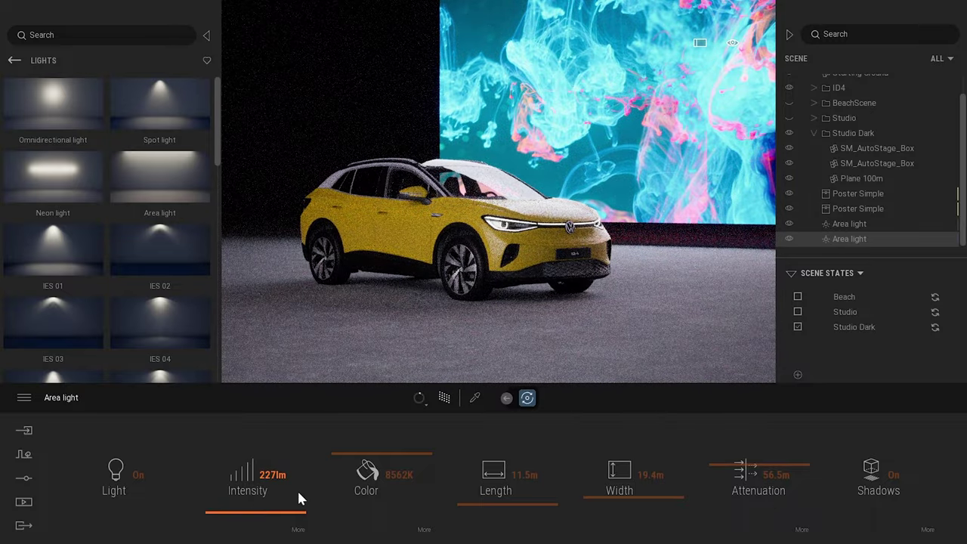
Compare intensities of 100 and 50 lm on the selected area light and settle on 20 lm.
{"action": "left_click", "coordinate": [272, 474]}
{"action": "type", "text": "100"}
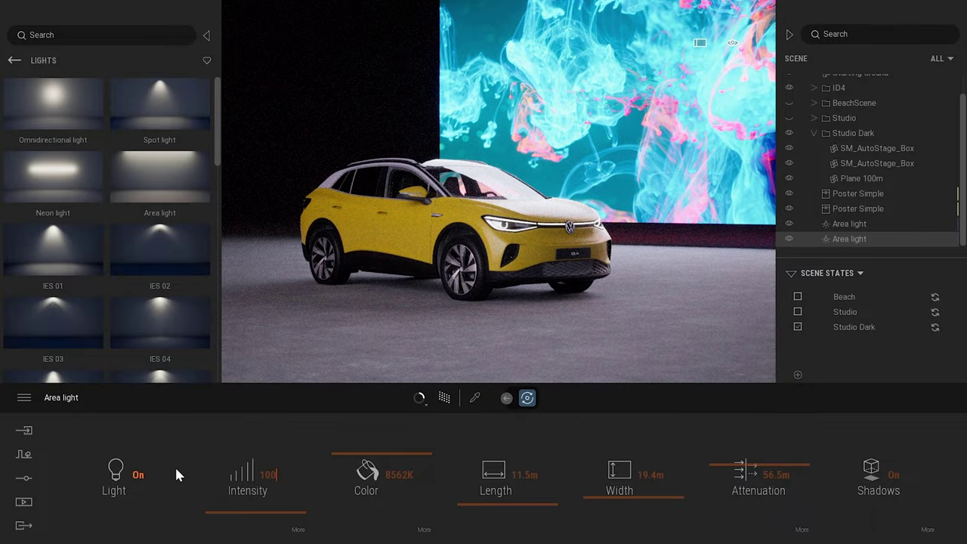
{"action": "key", "text": "Return"}
{"action": "type", "text": "50"}
{"action": "key", "text": "Return"}
{"action": "type", "text": "20"}
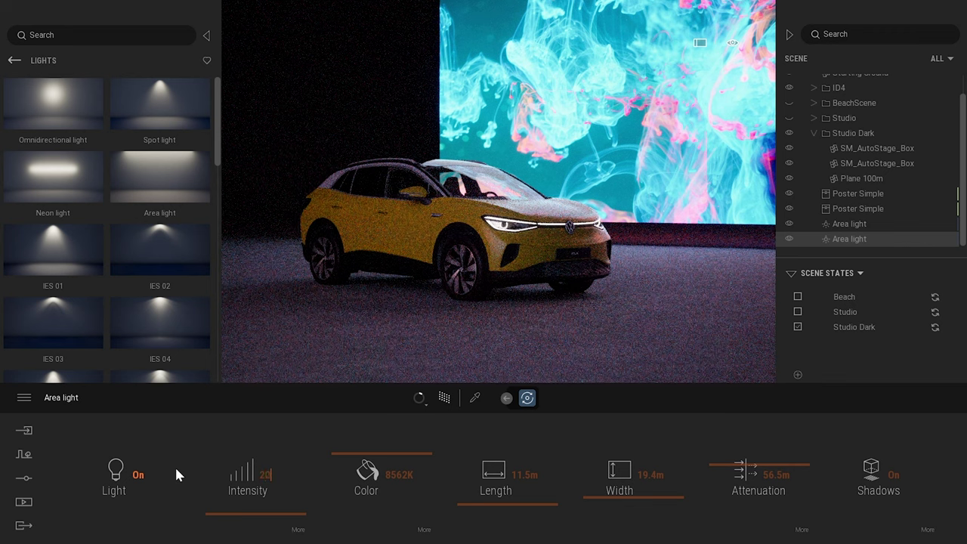
{"action": "key", "text": "Return"}
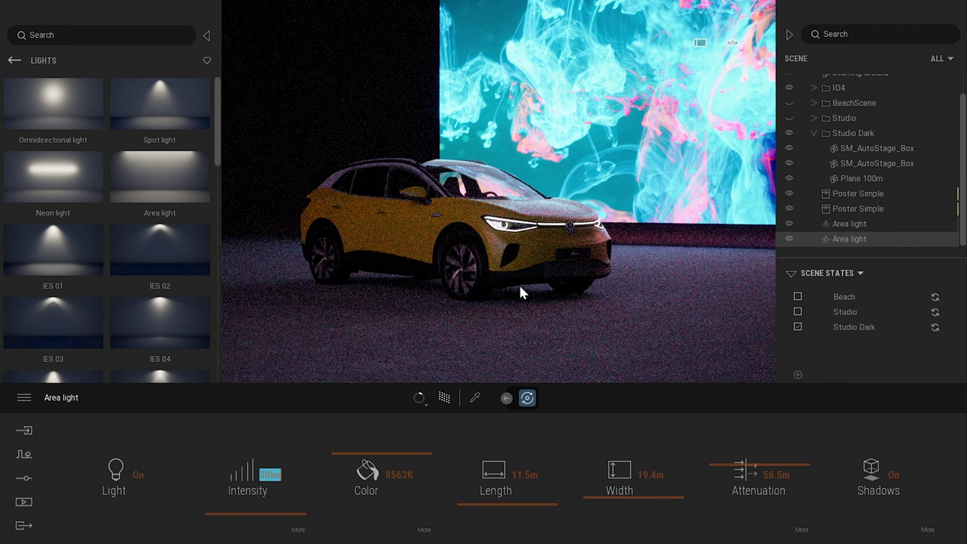
Pick the Soft concrete 01 material from the studio floor and raise its reflection to 68%.
{"action": "left_click", "coordinate": [504, 394]}
{"action": "left_click", "coordinate": [471, 402]}
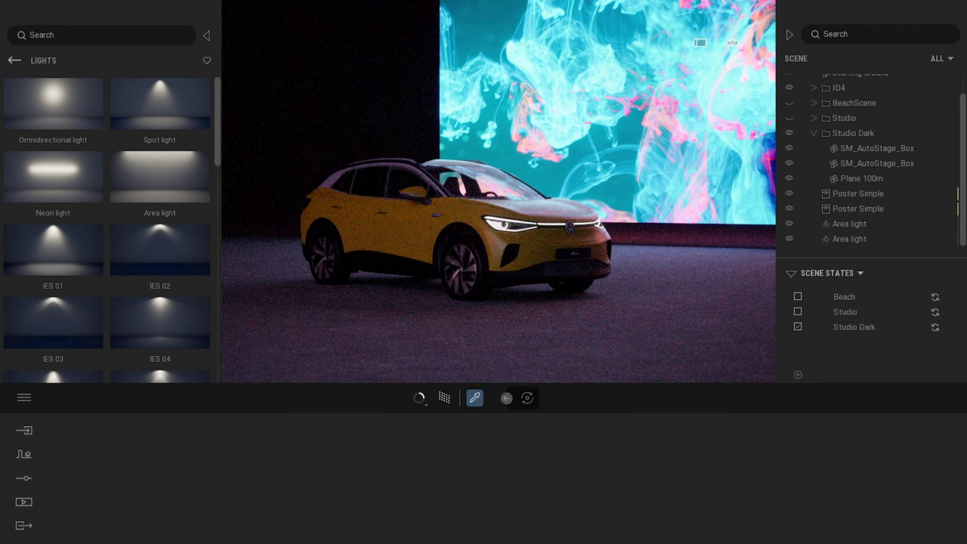
{"action": "left_click", "coordinate": [488, 333]}
{"action": "left_click", "coordinate": [477, 398]}
{"action": "left_click", "coordinate": [502, 342]}
{"action": "left_click_drag", "start_coordinate": [522, 513], "coordinate": [512, 467]}
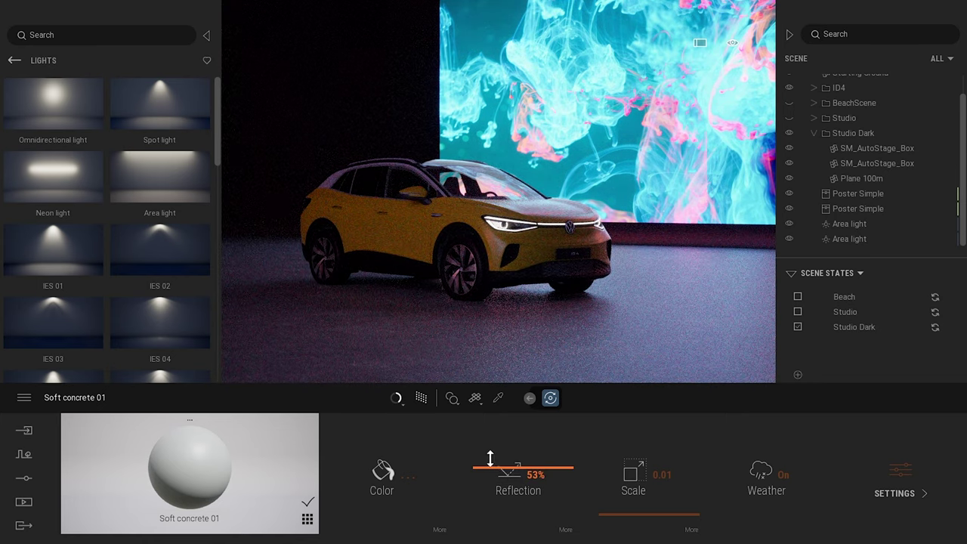
{"action": "left_click_drag", "start_coordinate": [513, 472], "coordinate": [505, 451]}
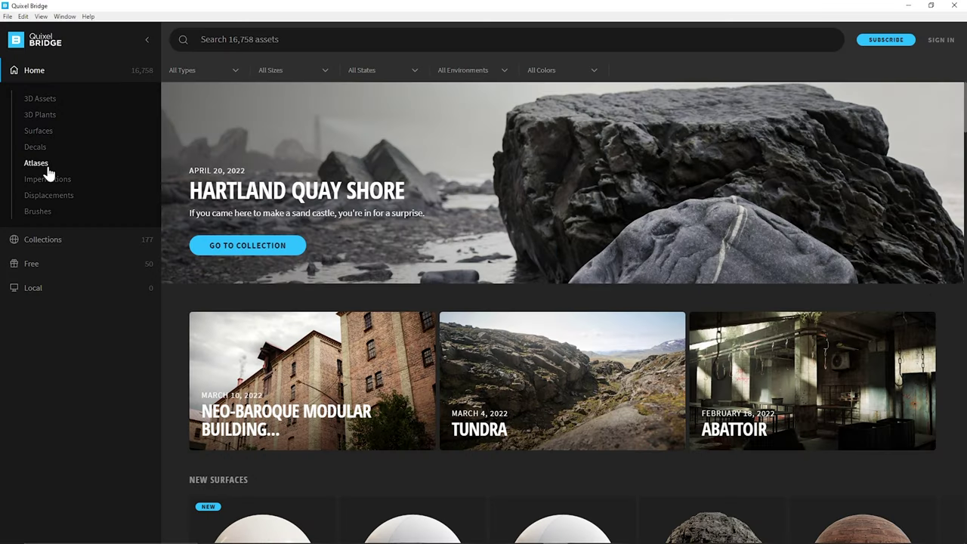
Switch to Quixel Bridge, look through the 3D Assets, 3D Plants, Surfaces and Imperfections categories, and return to Twinmotion.
{"action": "left_click", "coordinate": [51, 179]}
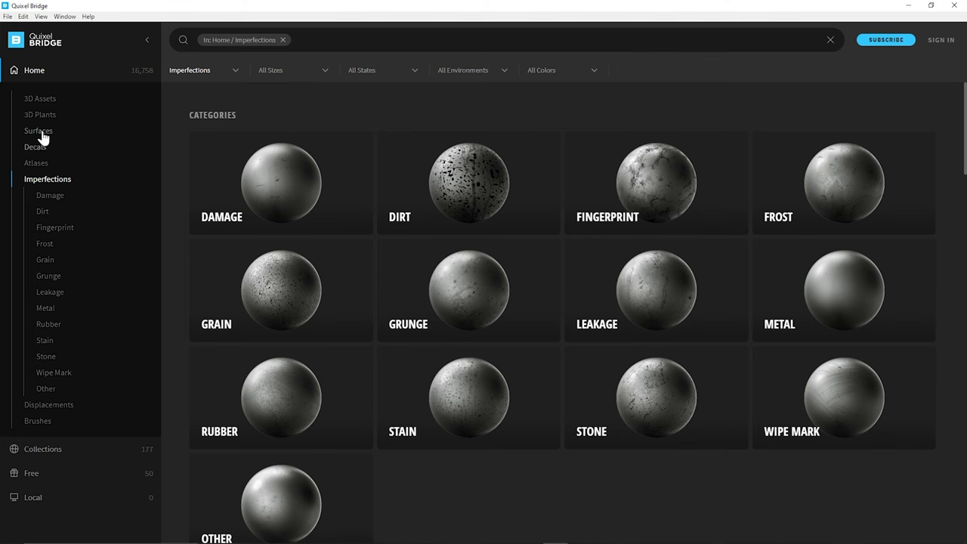
{"action": "left_click", "coordinate": [42, 103]}
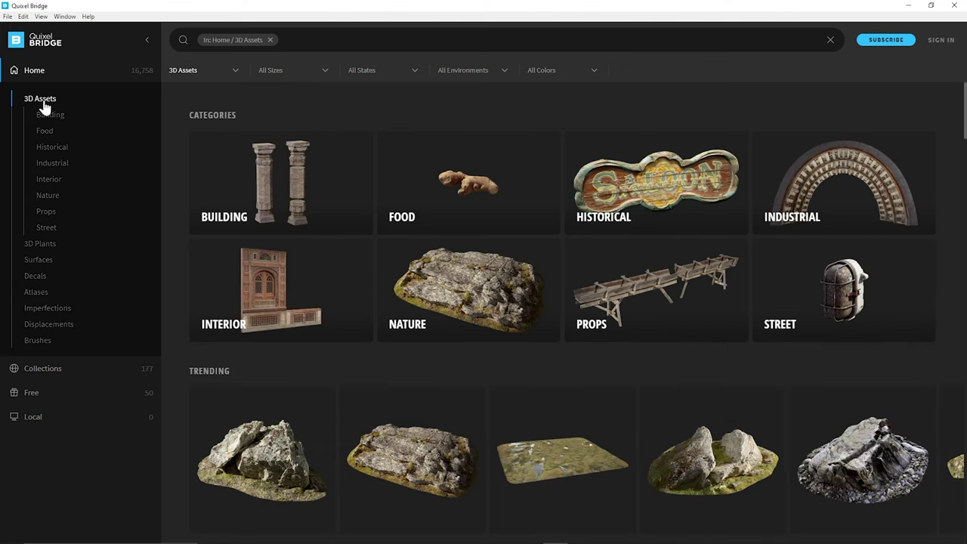
{"action": "left_click", "coordinate": [43, 244]}
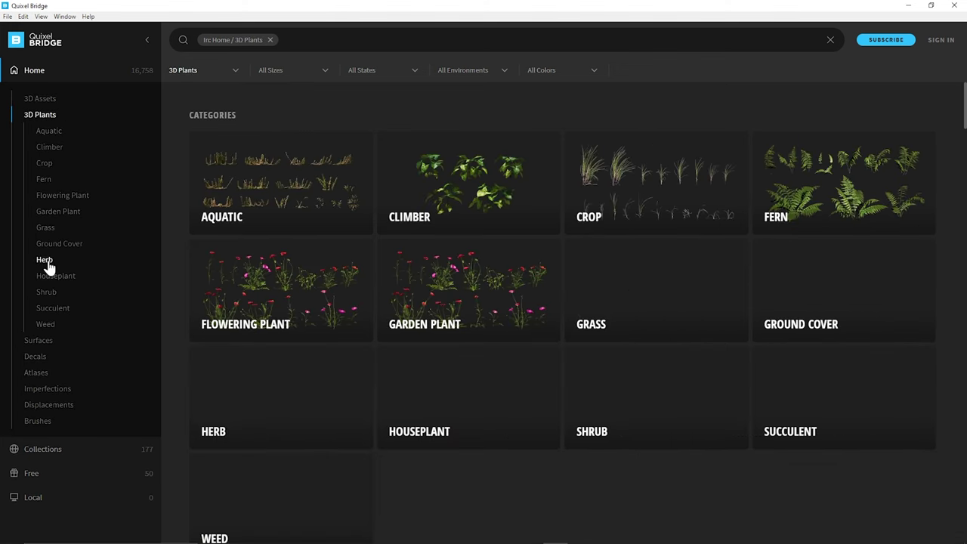
{"action": "left_click", "coordinate": [38, 340]}
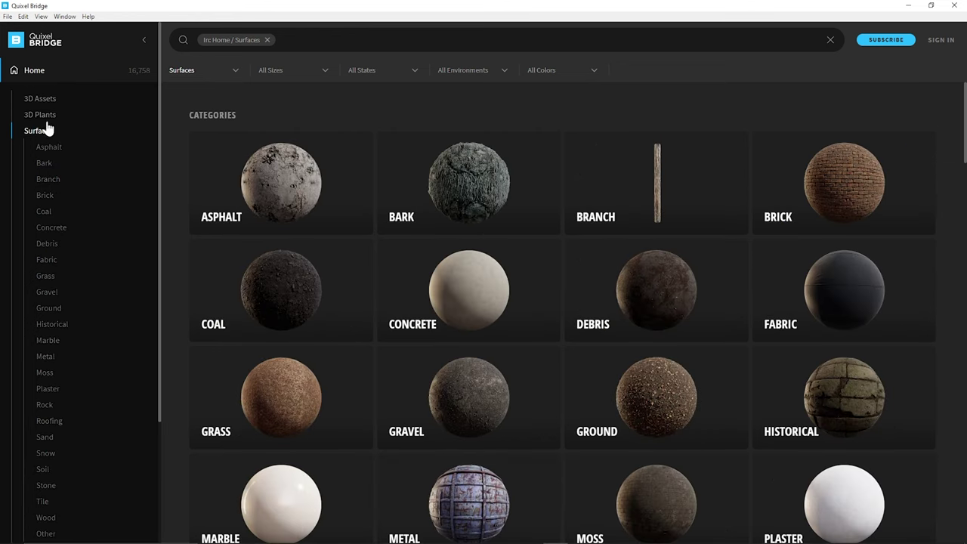
{"action": "scroll", "coordinate": [94, 275], "scroll_direction": "down", "scroll_amount": 3}
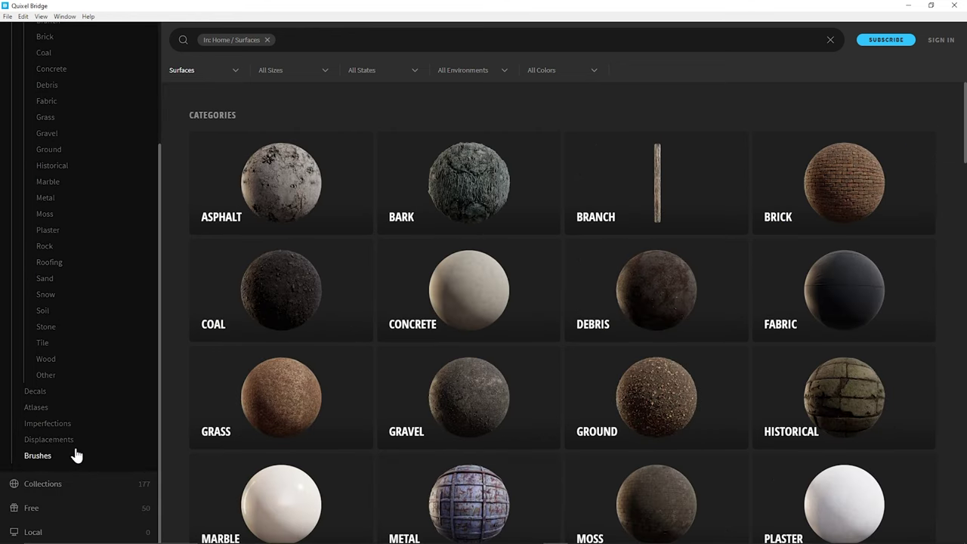
{"action": "left_click", "coordinate": [52, 425]}
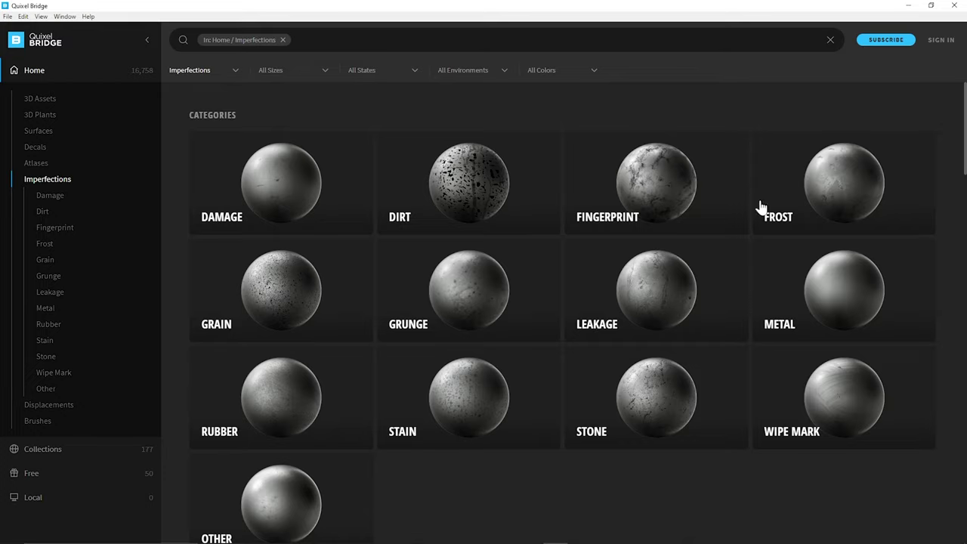
{"action": "left_click", "coordinate": [909, 7]}
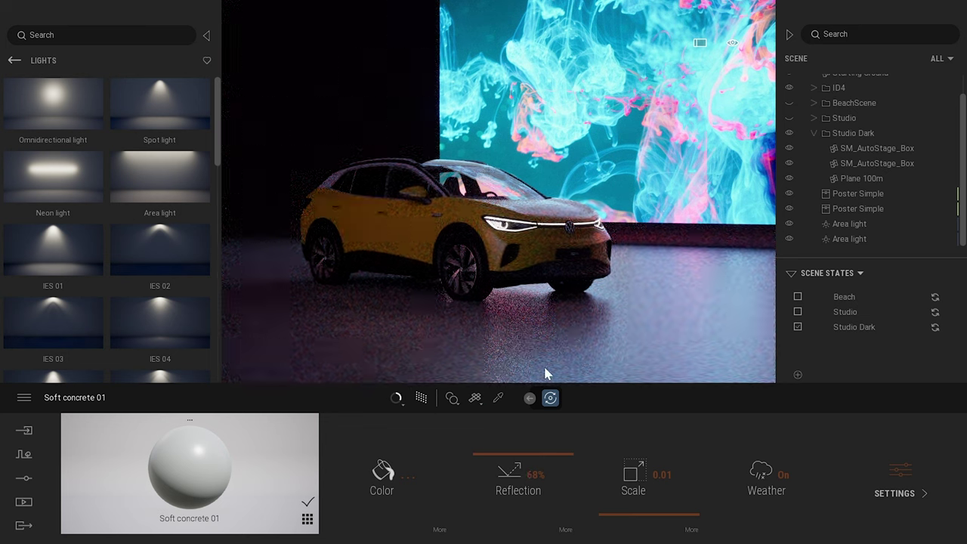
Replace the floor material's reflection texture with surface_imperfections_vdepdiac.jpg from the Imperfections folder.
{"action": "left_click", "coordinate": [565, 530]}
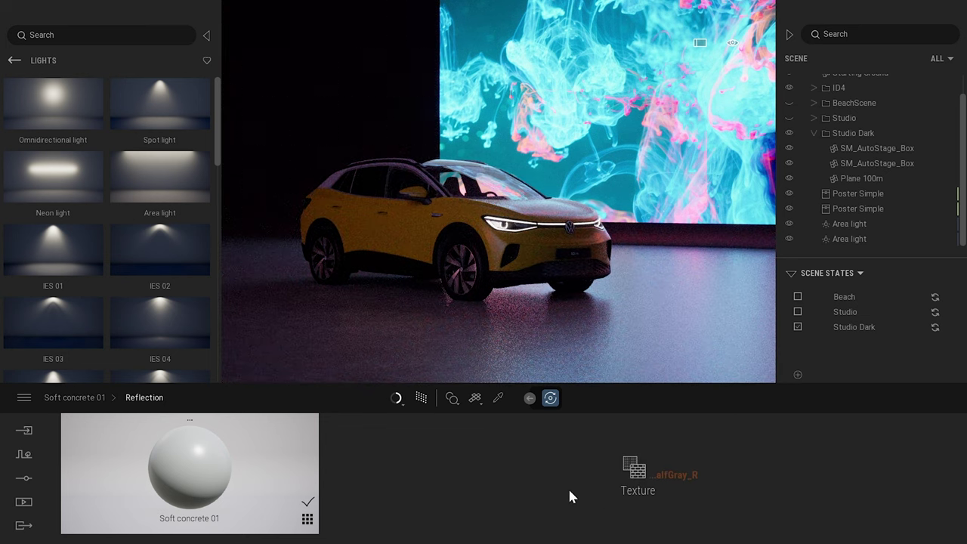
{"action": "right_click", "coordinate": [671, 478]}
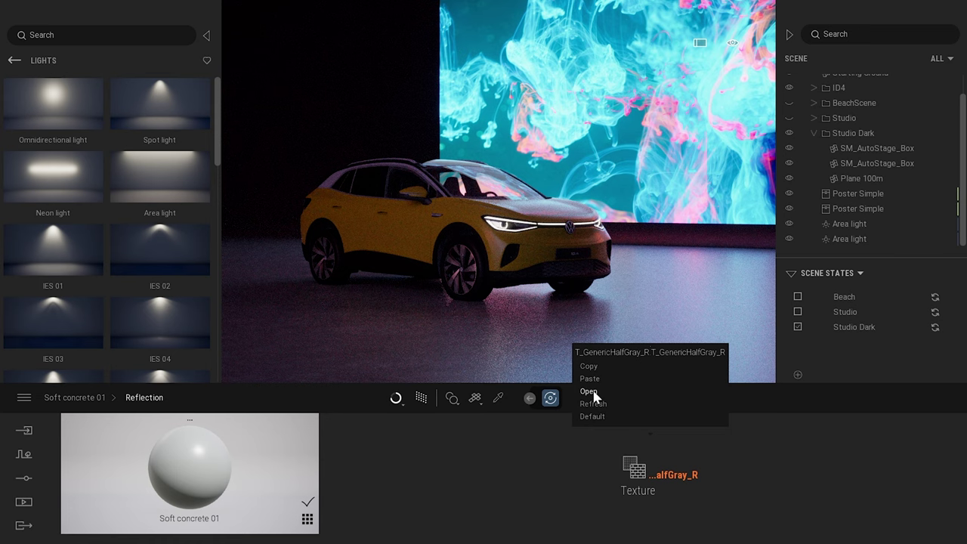
{"action": "left_click", "coordinate": [588, 392]}
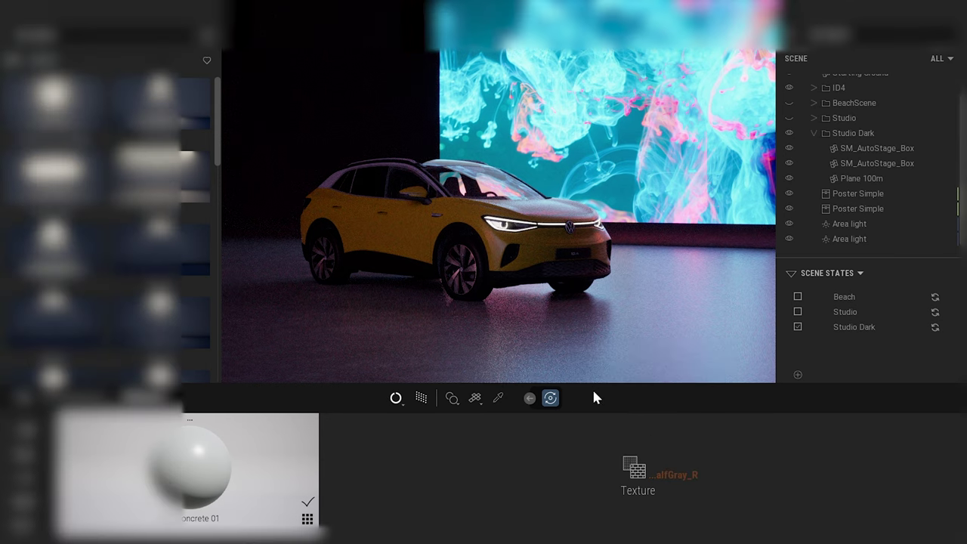
{"action": "key", "text": "alt+Up"}
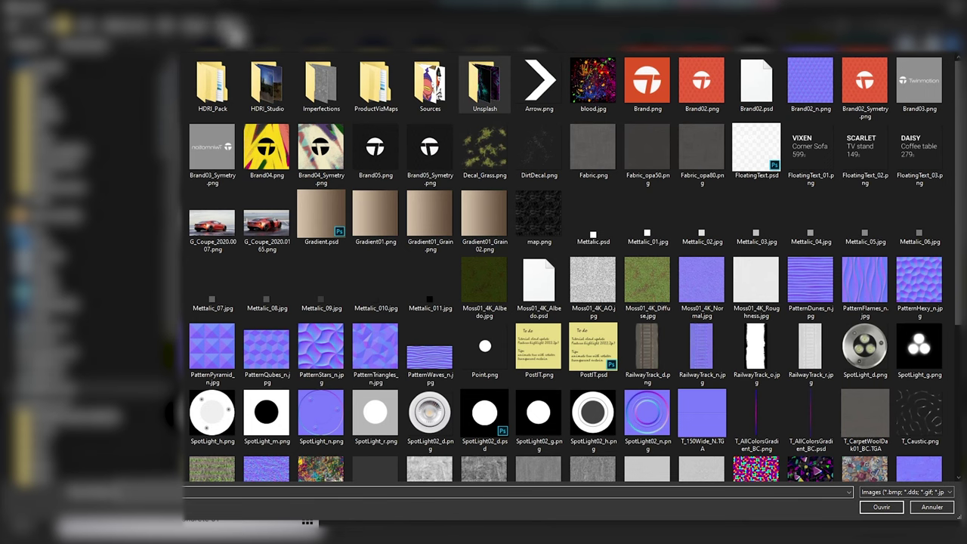
{"action": "double_click", "coordinate": [323, 89]}
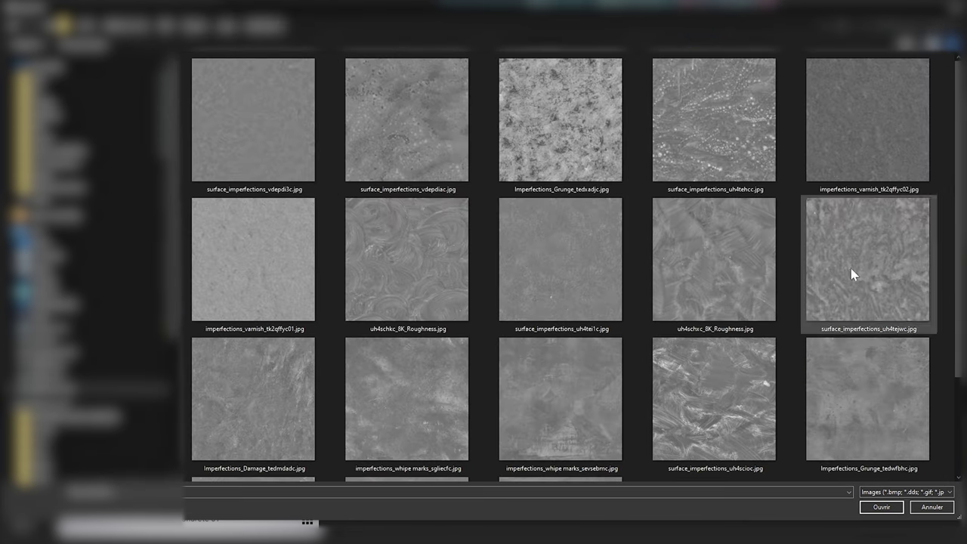
{"action": "scroll", "coordinate": [958, 198], "scroll_direction": "down", "scroll_amount": 1}
{"action": "scroll", "coordinate": [958, 198], "scroll_direction": "down", "scroll_amount": 1}
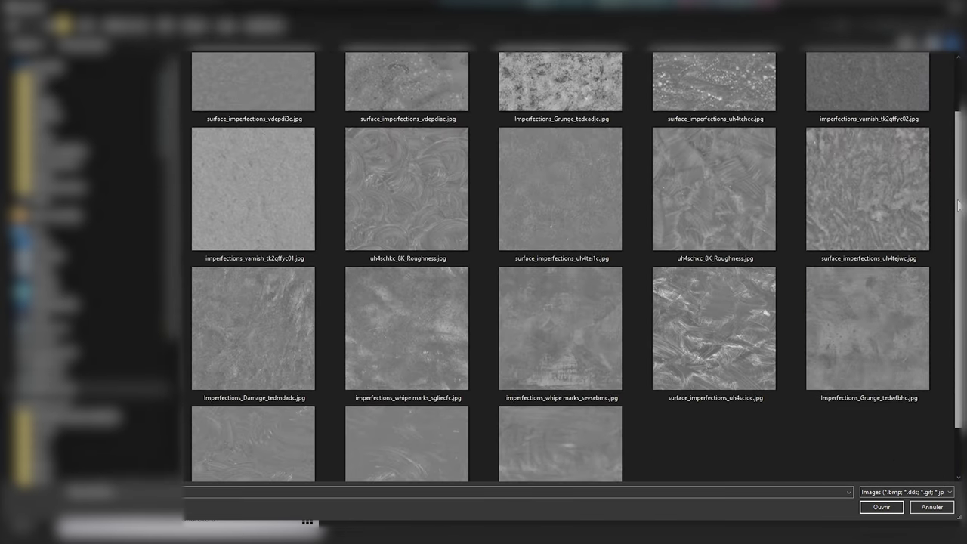
{"action": "scroll", "coordinate": [949, 195], "scroll_direction": "up", "scroll_amount": 2}
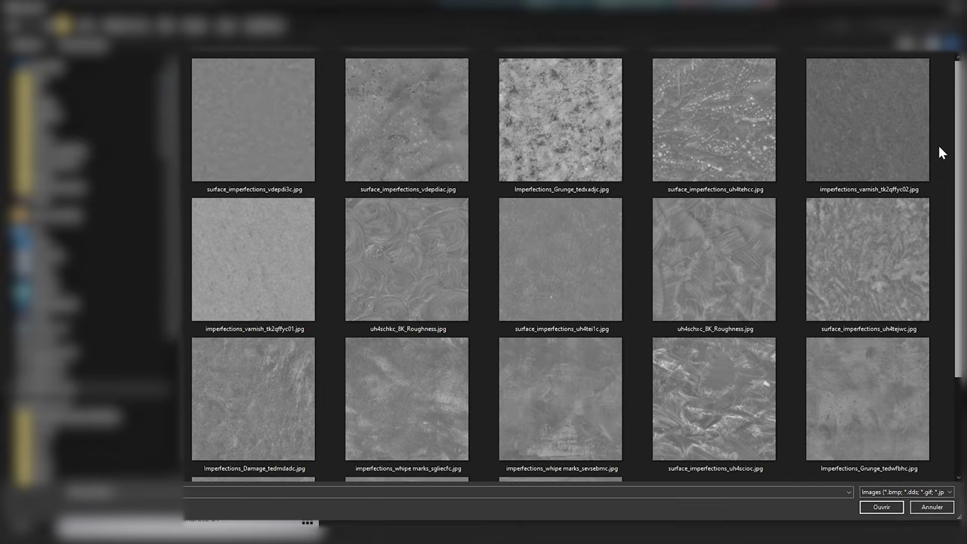
{"action": "double_click", "coordinate": [432, 133]}
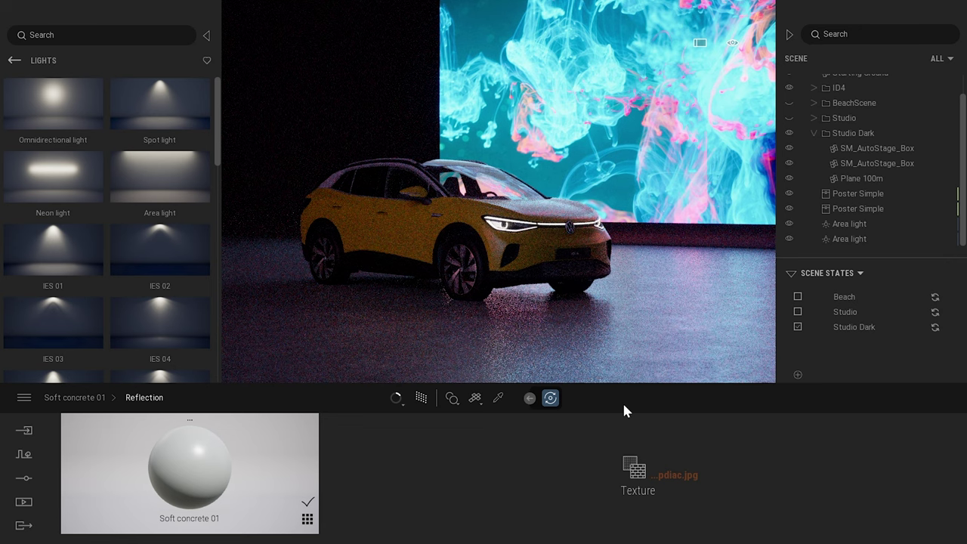
Lower the Soft concrete 01 reflection to 61% and check the path tracer quality and sample options.
{"action": "left_click", "coordinate": [71, 398]}
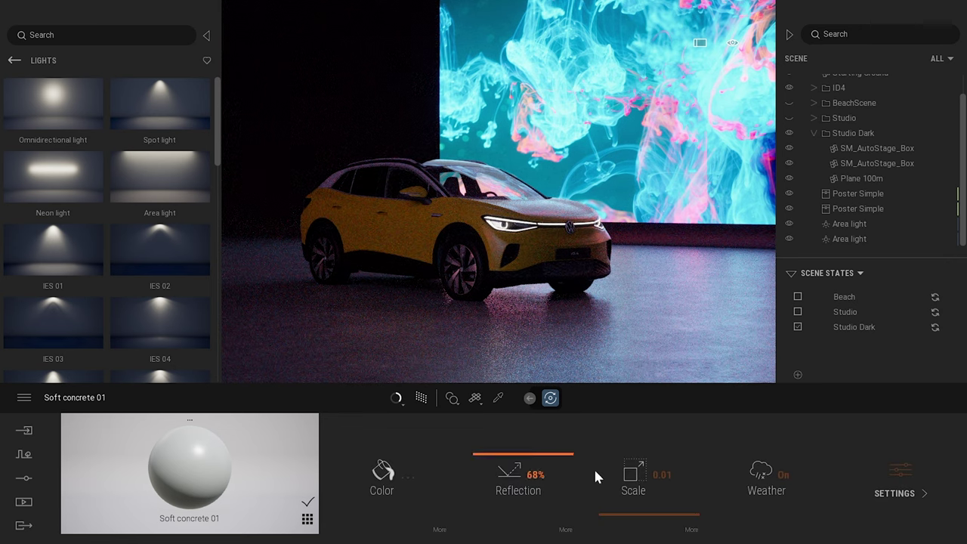
{"action": "left_click_drag", "start_coordinate": [503, 454], "coordinate": [506, 460]}
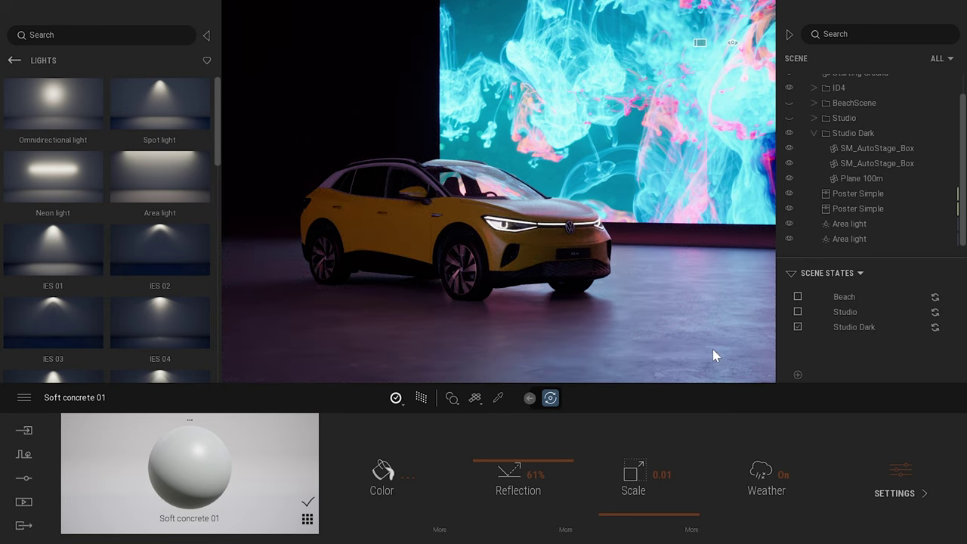
{"action": "left_click", "coordinate": [395, 398]}
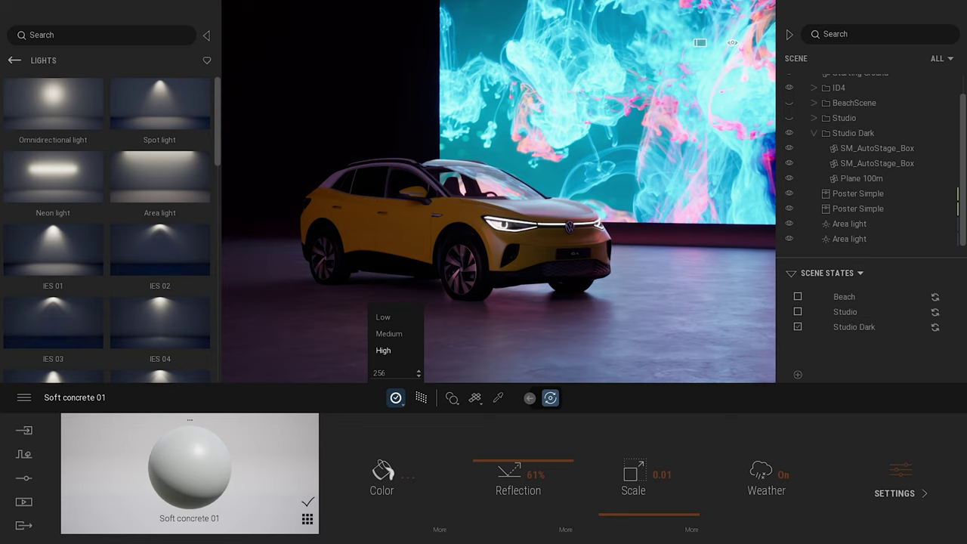
{"action": "left_click_drag", "start_coordinate": [377, 373], "coordinate": [342, 374]}
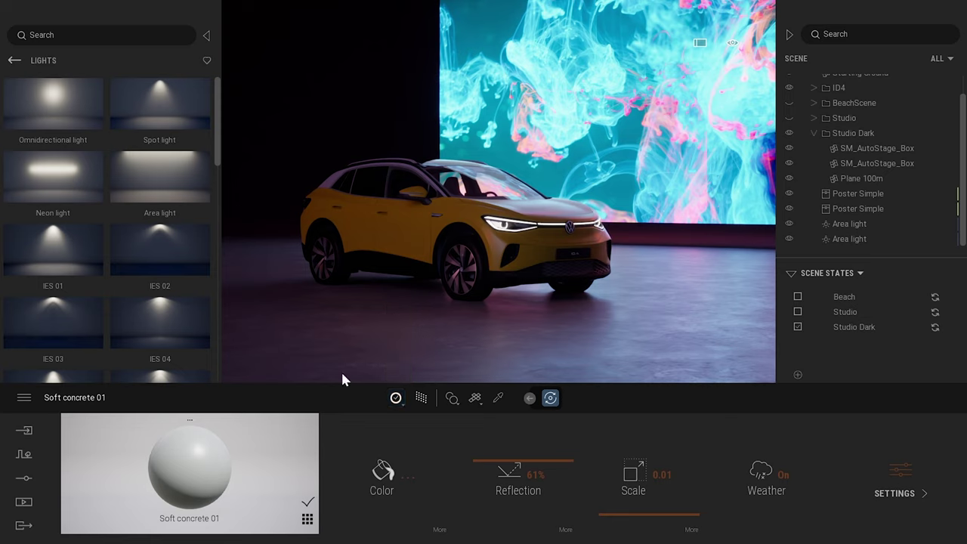
Open the media options and reframe the car in a front three-quarter view beside the glowing poster.
{"action": "left_click", "coordinate": [25, 501]}
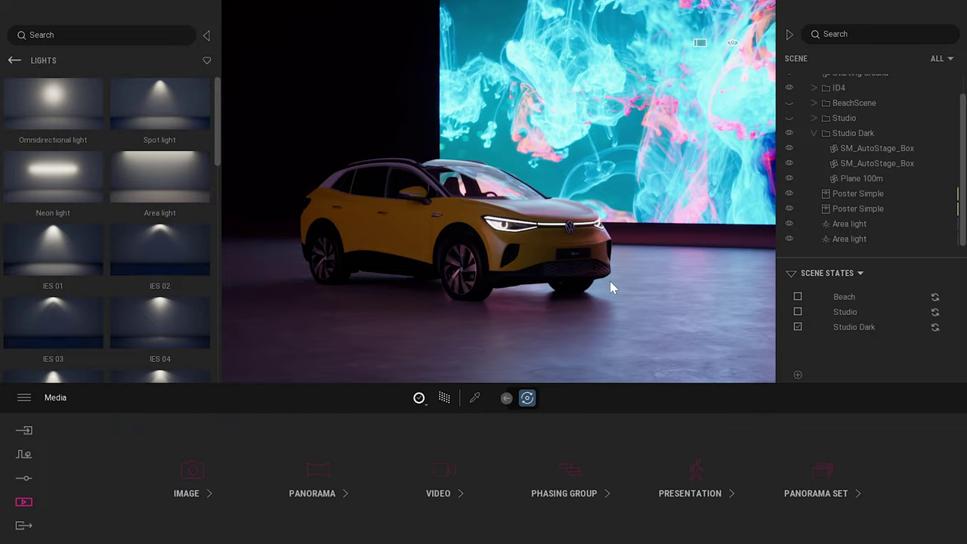
{"action": "mouse_move", "coordinate": [491, 222]}
{"action": "middle_mouse_down", "text": "shift"}
{"action": "mouse_move", "coordinate": [430, 232]}
{"action": "mouse_move", "coordinate": [475, 234]}
{"action": "mouse_move", "coordinate": [414, 234]}
{"action": "middle_mouse_up", "text": "shift"}
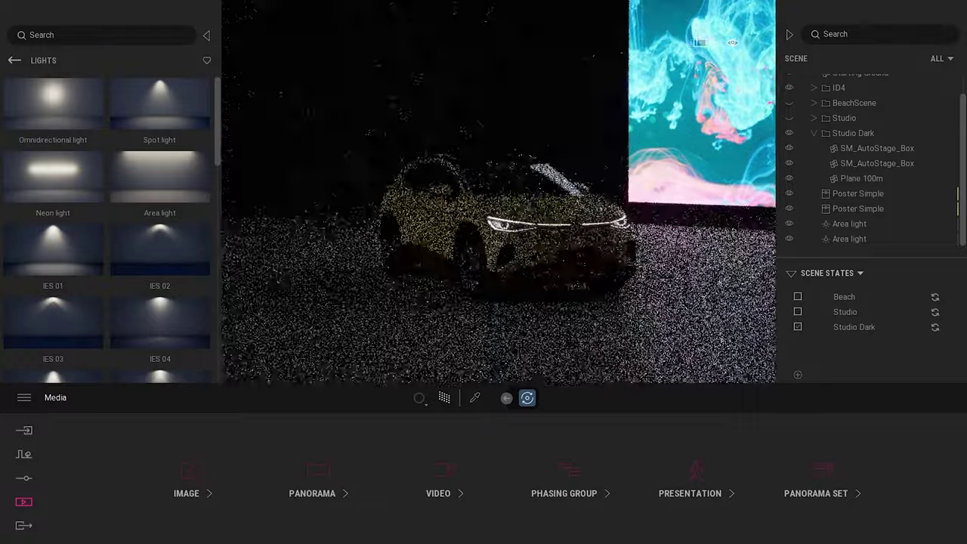
{"action": "middle_click_drag", "start_coordinate": [414, 234], "coordinate": [394, 234], "text": "shift"}
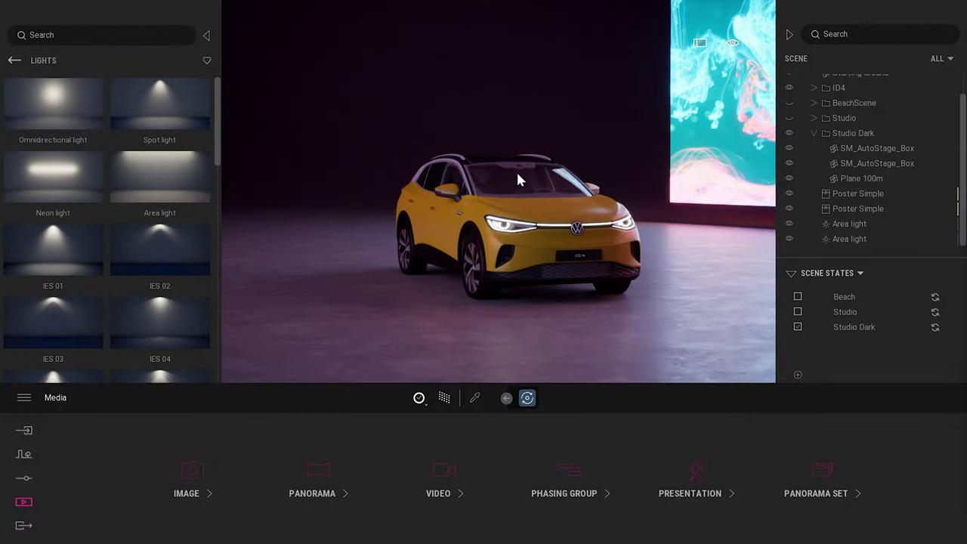
{"action": "middle_click_drag", "start_coordinate": [484, 161], "coordinate": [538, 161], "text": "shift"}
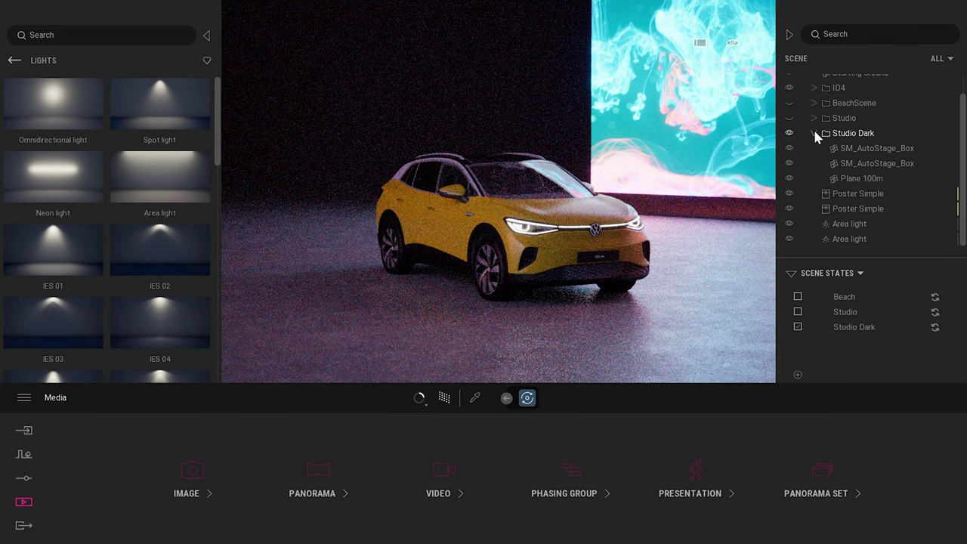
Move both Poster Simple objects and both area lights into the Studio Dark folder and collapse it.
{"action": "left_click", "coordinate": [814, 133]}
{"action": "left_click", "coordinate": [814, 171]}
{"action": "left_click", "coordinate": [853, 217], "text": "shift"}
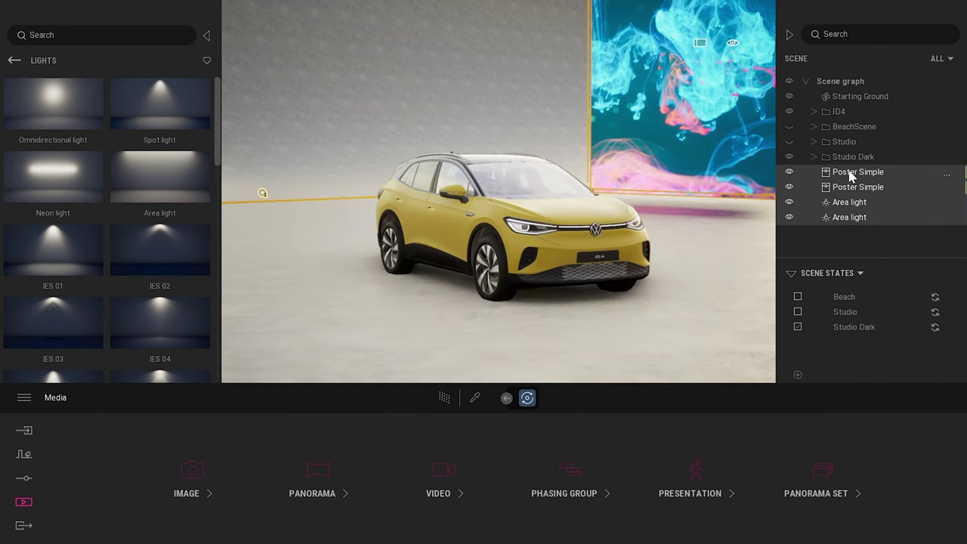
{"action": "left_click_drag", "start_coordinate": [852, 173], "coordinate": [813, 155]}
{"action": "left_click", "coordinate": [813, 156]}
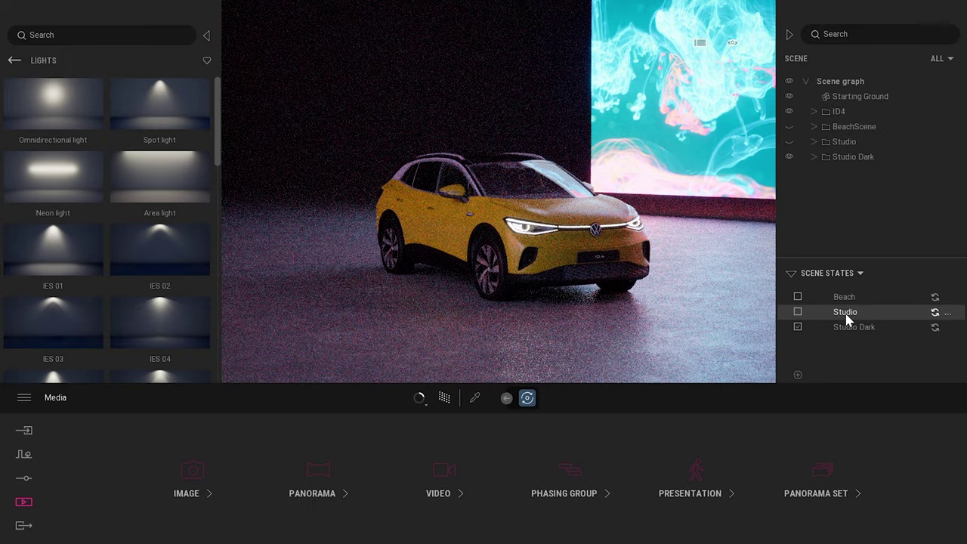
Compare the car in the Studio and Beach scene states and return to the Studio Dark state.
{"action": "left_click", "coordinate": [846, 314]}
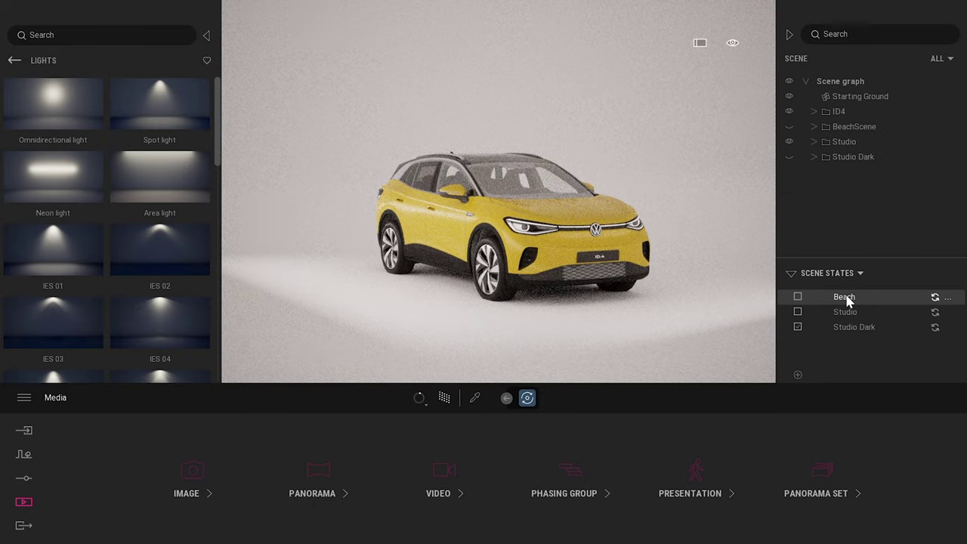
{"action": "left_click", "coordinate": [845, 298]}
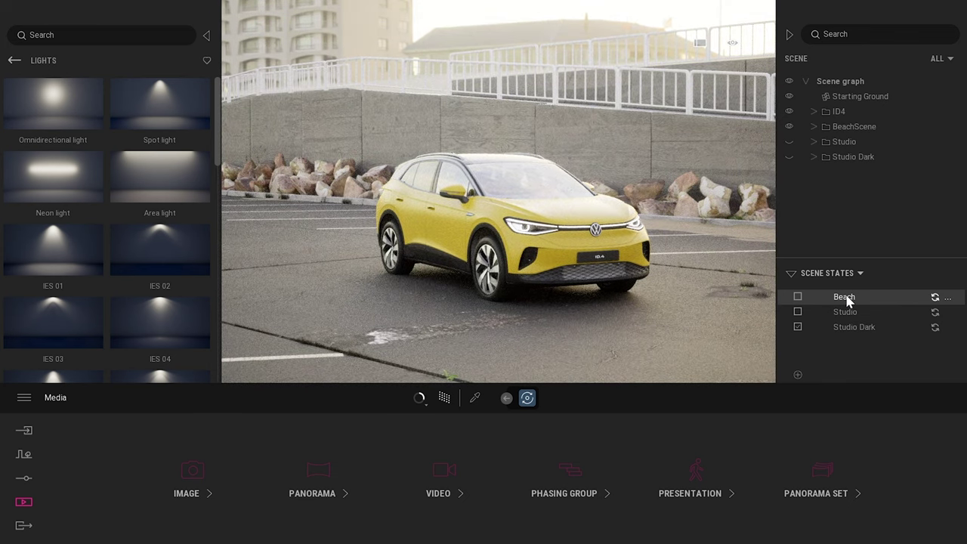
{"action": "left_click", "coordinate": [845, 314]}
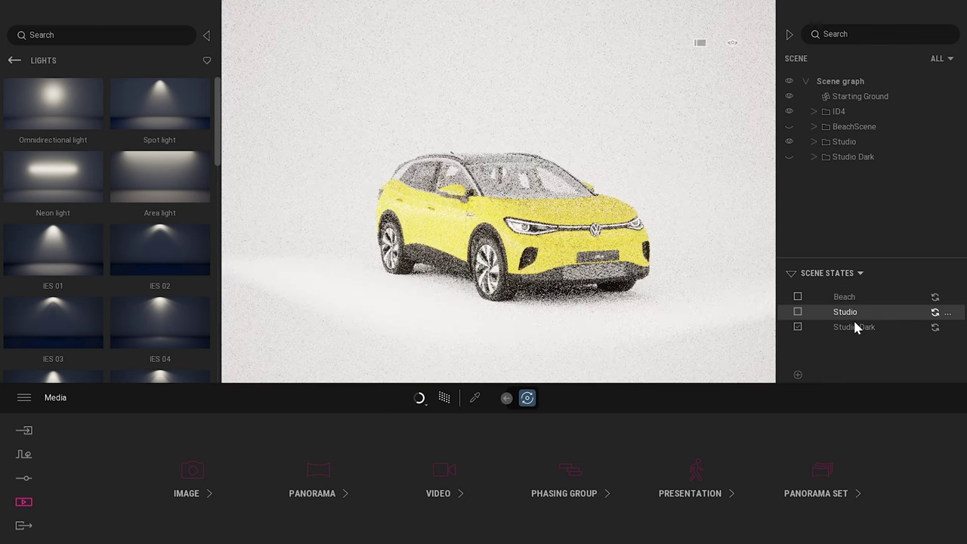
{"action": "left_click", "coordinate": [854, 326]}
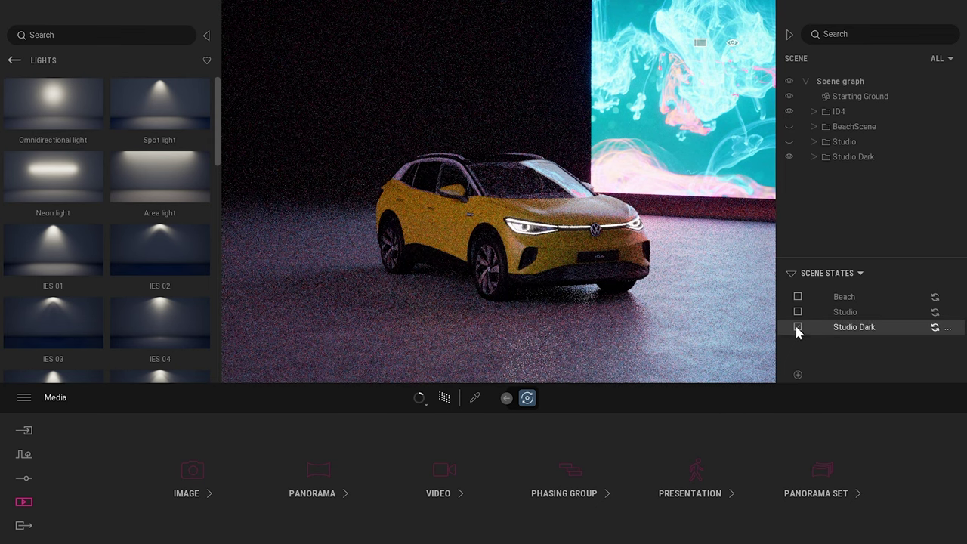